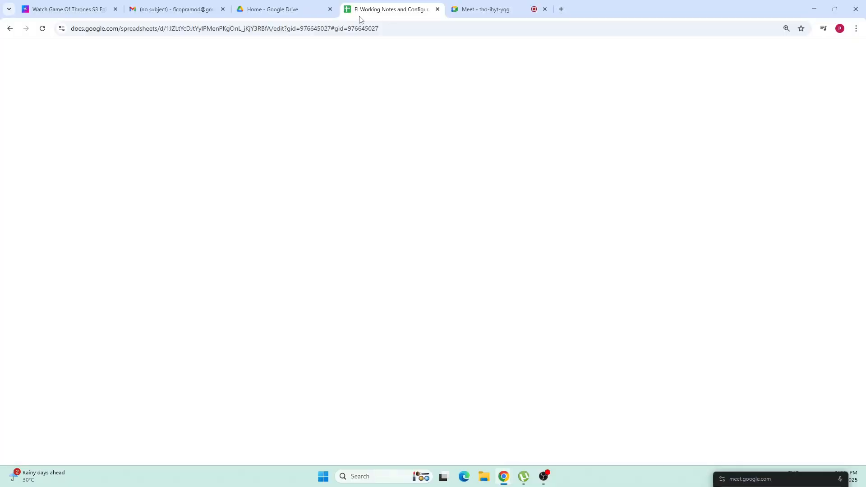
Step: Review the Customer Item Interest Calculation section, rows 334 to 347, in the Configuration Settings sheet
{"action": "left_click", "coordinate": [111, 301]}
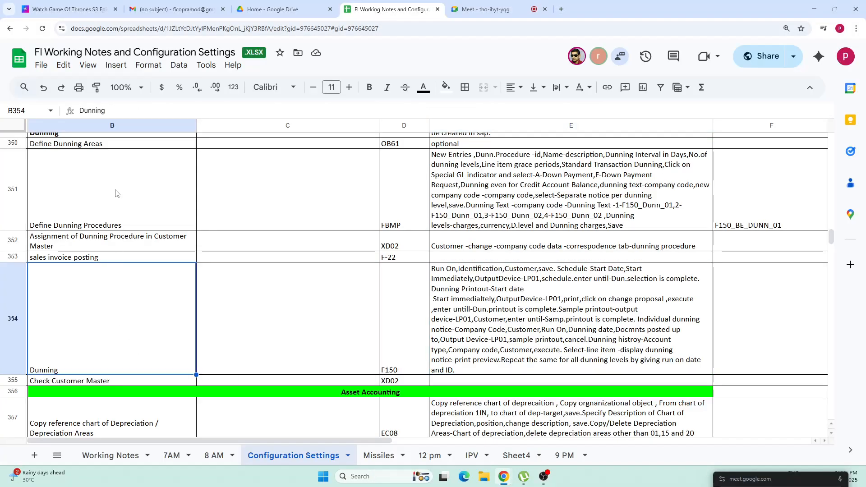
{"action": "left_click", "coordinate": [118, 194]}
{"action": "key", "text": "Up"}
{"action": "key", "text": "Up"}
{"action": "key", "text": "Up"}
{"action": "key", "text": "Up"}
{"action": "key", "text": "Up"}
{"action": "key", "text": "Up"}
{"action": "key", "text": "Up"}
{"action": "key", "text": "Up"}
{"action": "key", "text": "Up"}
{"action": "key", "text": "Up"}
{"action": "key", "text": "Up"}
{"action": "key", "text": "Up"}
{"action": "key", "text": "Up"}
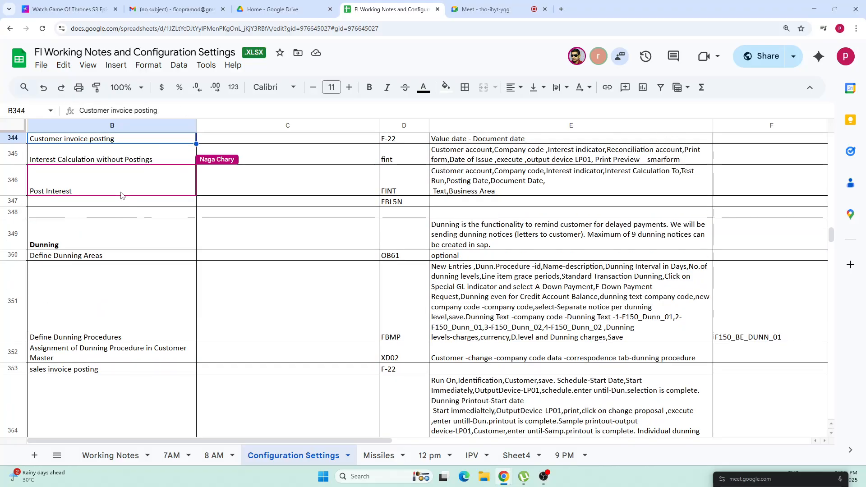
{"action": "key", "text": "Up"}
{"action": "key", "text": "Up"}
{"action": "key", "text": "Up"}
{"action": "key", "text": "Up"}
{"action": "key", "text": "Up"}
{"action": "key", "text": "Up"}
{"action": "key", "text": "Up"}
{"action": "key", "text": "Up"}
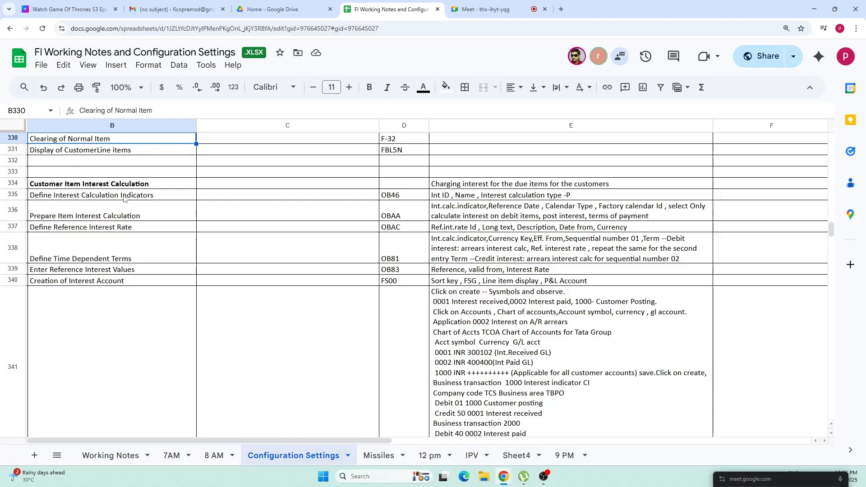
{"action": "left_click_drag", "start_coordinate": [140, 186], "coordinate": [530, 186]}
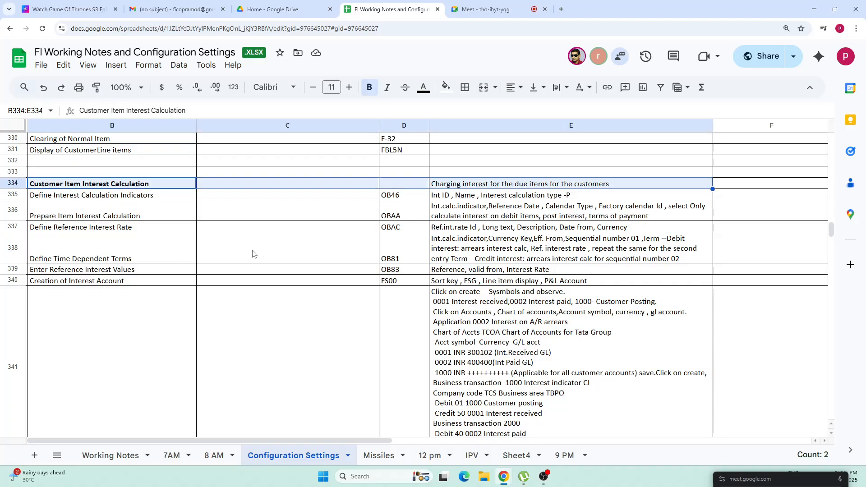
{"action": "left_click", "coordinate": [96, 216]}
{"action": "left_click_drag", "start_coordinate": [97, 185], "coordinate": [544, 276]}
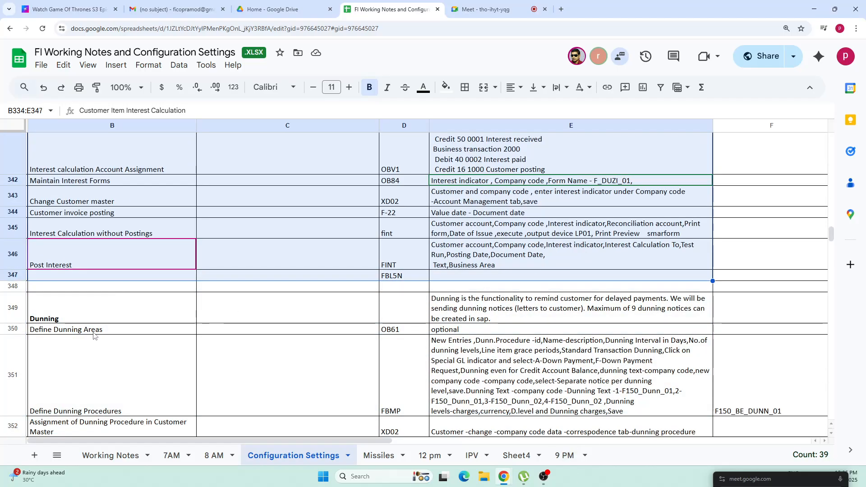
Step: Examine the Dunning section, rows 349 to 354, and the description of the dunning functionality
{"action": "left_click", "coordinate": [79, 308]}
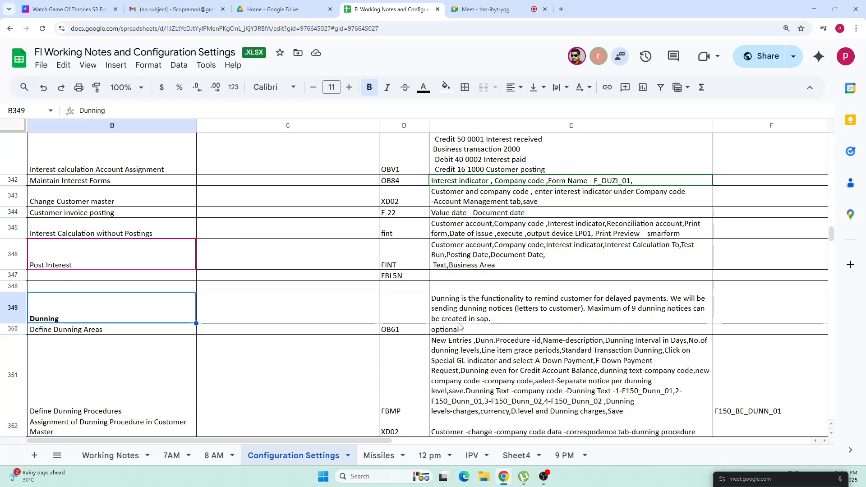
{"action": "left_click", "coordinate": [496, 320]}
{"action": "left_click", "coordinate": [73, 313]}
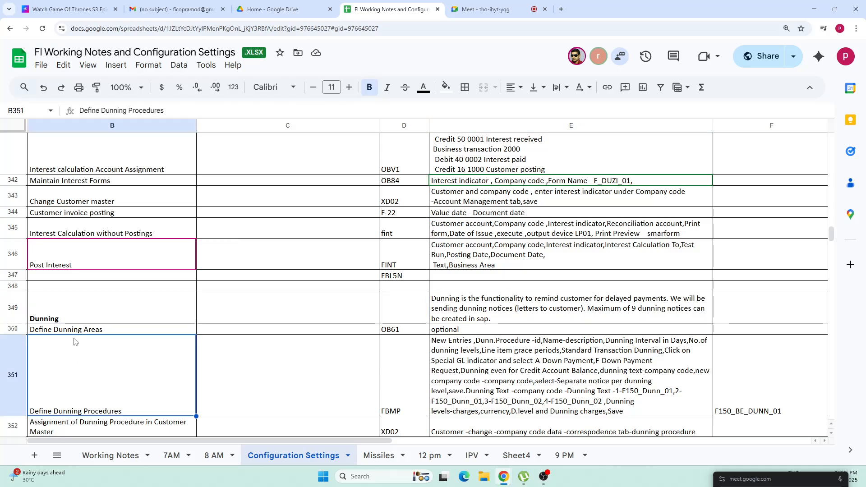
{"action": "key", "text": "Down"}
{"action": "key", "text": "Down"}
{"action": "key", "text": "Down"}
{"action": "key", "text": "Down"}
{"action": "key", "text": "Down"}
{"action": "key", "text": "Down"}
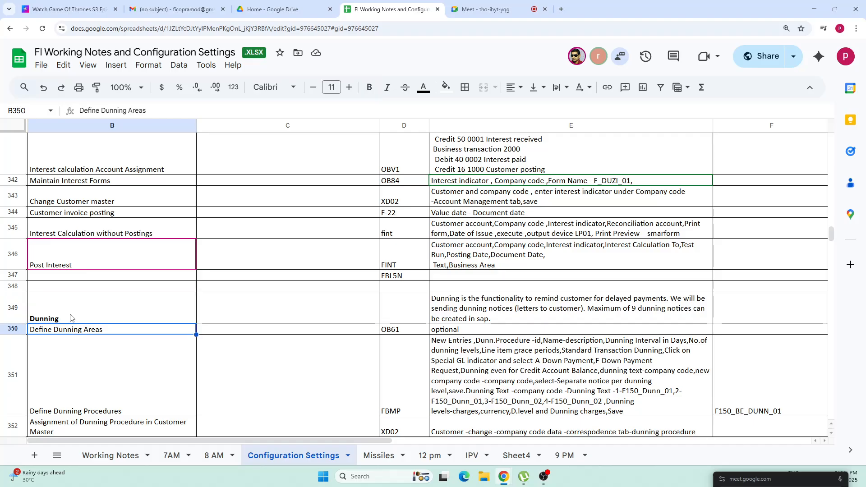
{"action": "key", "text": "Down"}
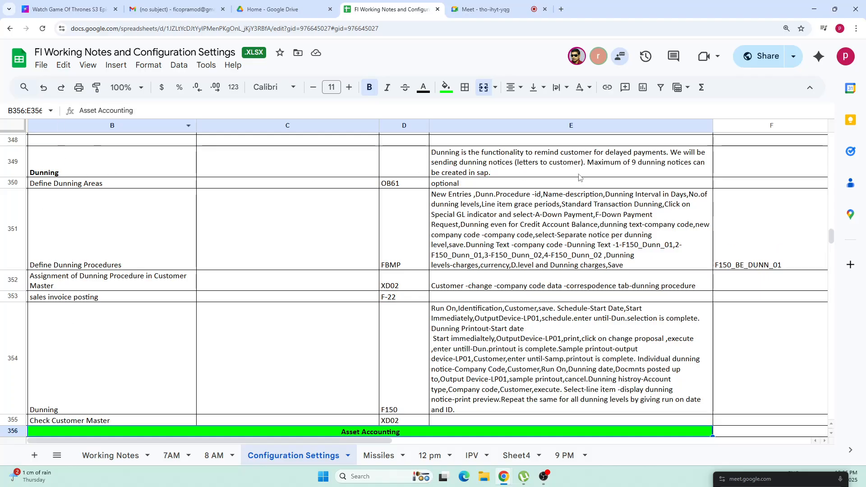
{"action": "left_click_drag", "start_coordinate": [90, 164], "coordinate": [568, 392]}
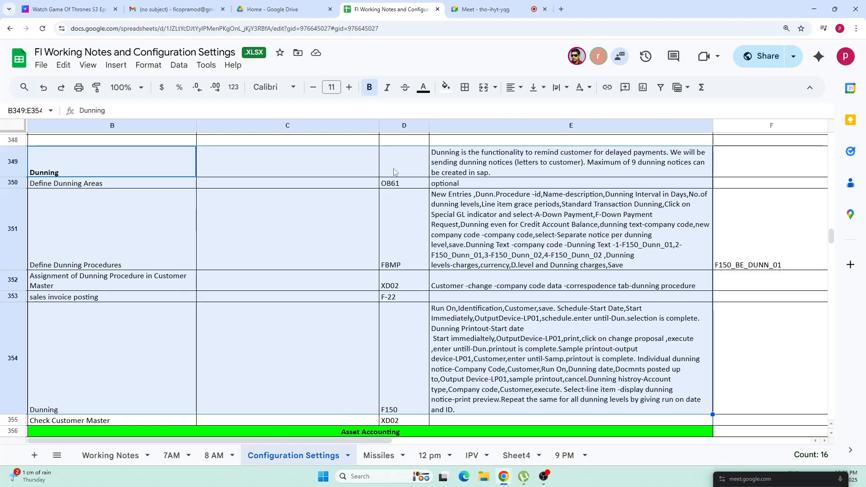
{"action": "left_click", "coordinate": [503, 171]}
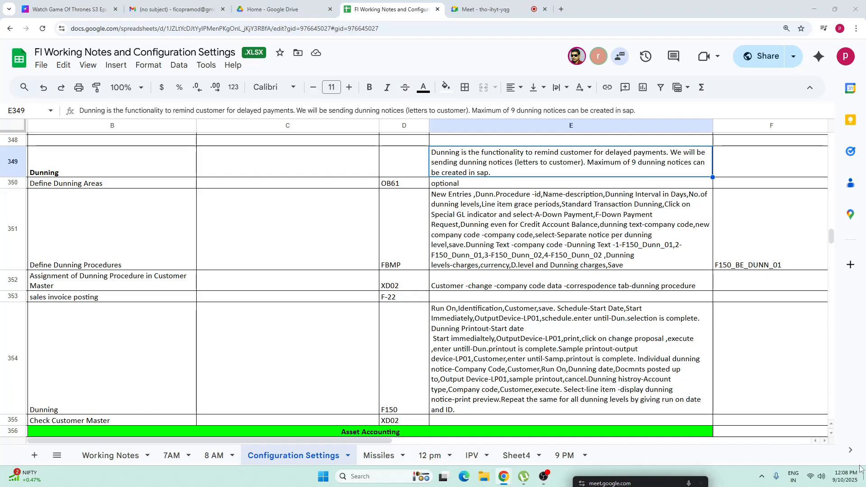
Step: Examine the notes for the F150 dunning run, the customer master assignment and Define Dunning Procedures
{"action": "mouse_move", "coordinate": [842, 484]}
{"action": "left_click", "coordinate": [453, 353]}
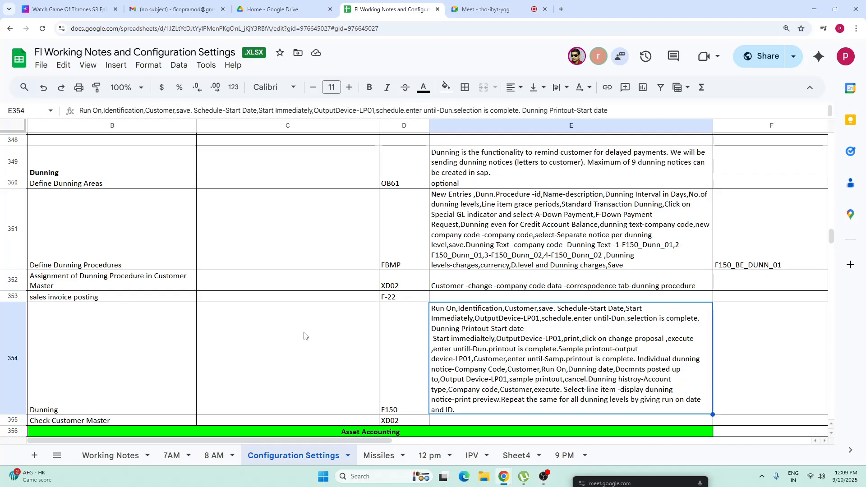
{"action": "left_click_drag", "start_coordinate": [128, 281], "coordinate": [465, 273]}
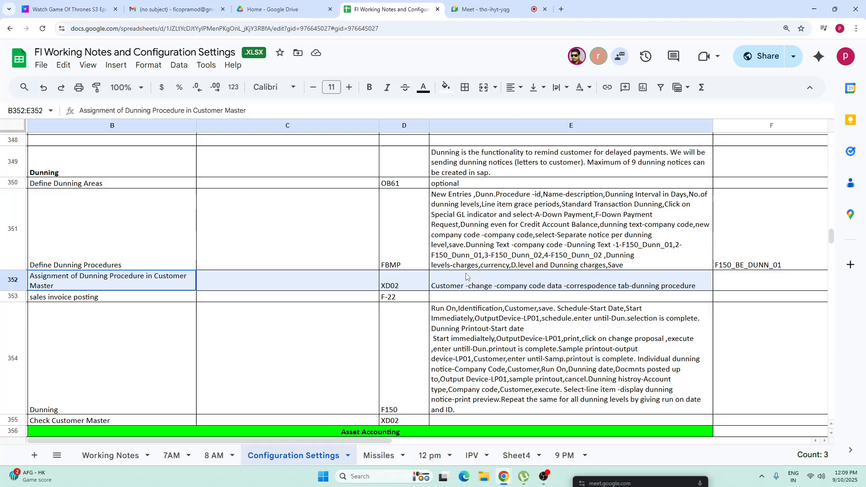
{"action": "left_click_drag", "start_coordinate": [101, 240], "coordinate": [512, 238]}
{"action": "left_click", "coordinate": [512, 238]}
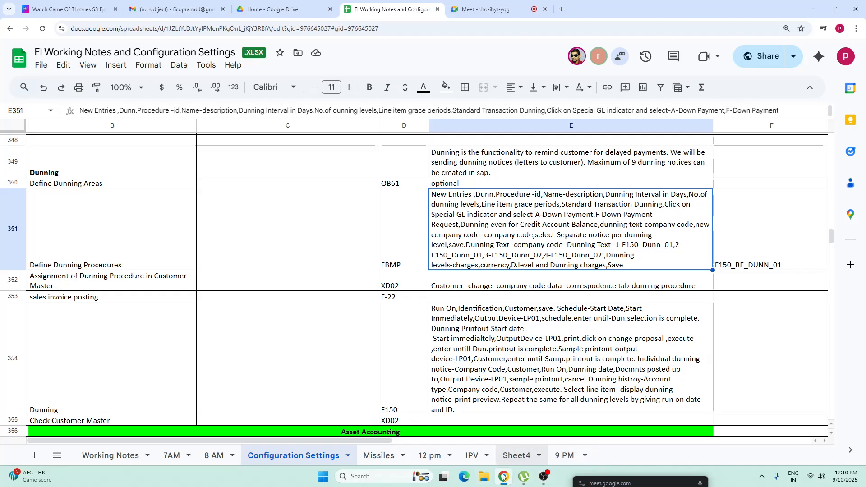
Step: Switch to Remote Desktop Connection and connect to the remote computer with the saved credentials
{"action": "left_click", "coordinate": [386, 475]}
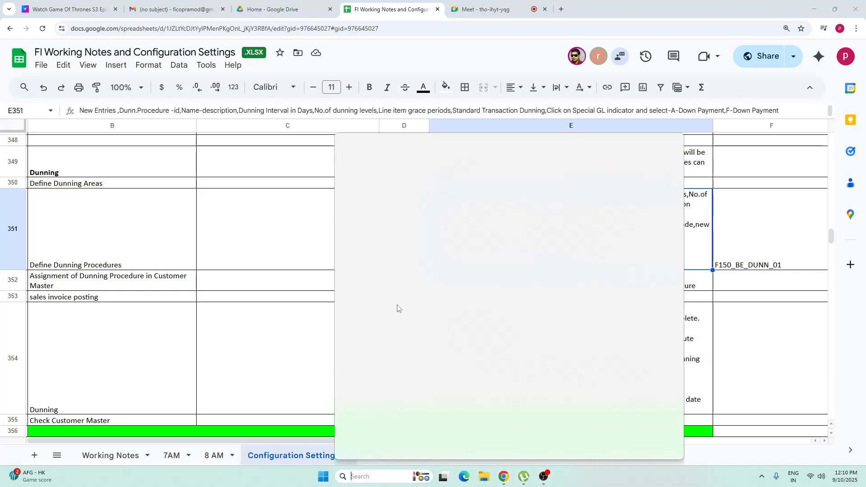
{"action": "left_click", "coordinate": [390, 192]}
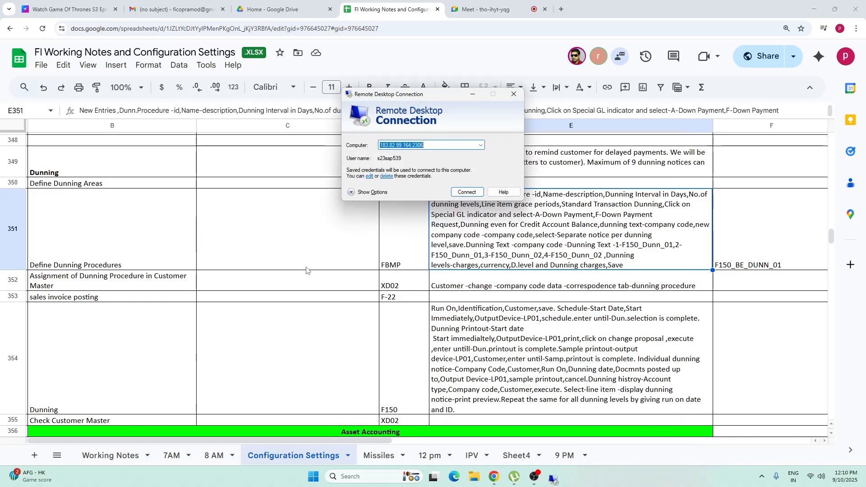
{"action": "left_click", "coordinate": [466, 193]}
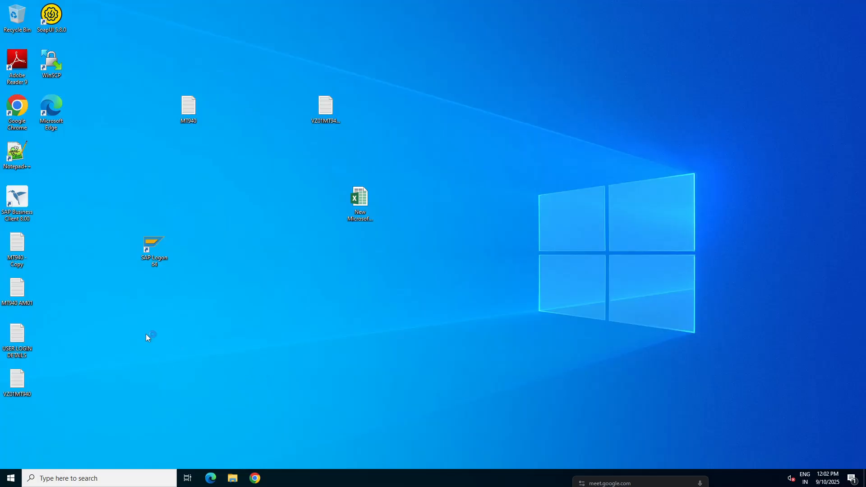
Step: Start SAP Logon 64 on the remote desktop and open the first connection in the Local workspace
{"action": "double_click", "coordinate": [157, 244]}
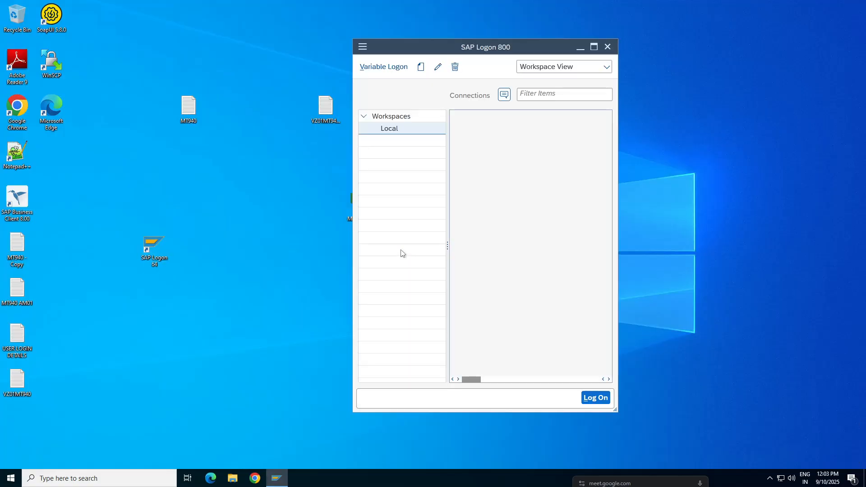
{"action": "left_click", "coordinate": [478, 131]}
{"action": "double_click", "coordinate": [478, 131]}
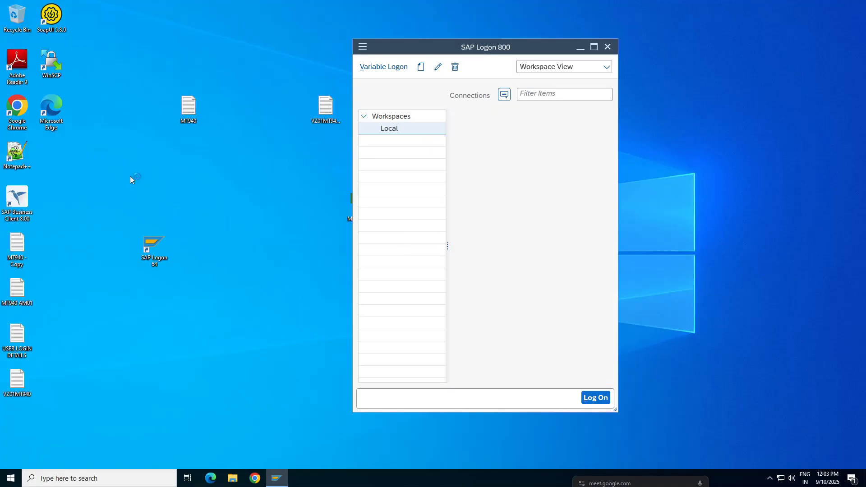
Step: Log on to client 100 by entering the user ID and the account password
{"action": "type", "text": "king"}
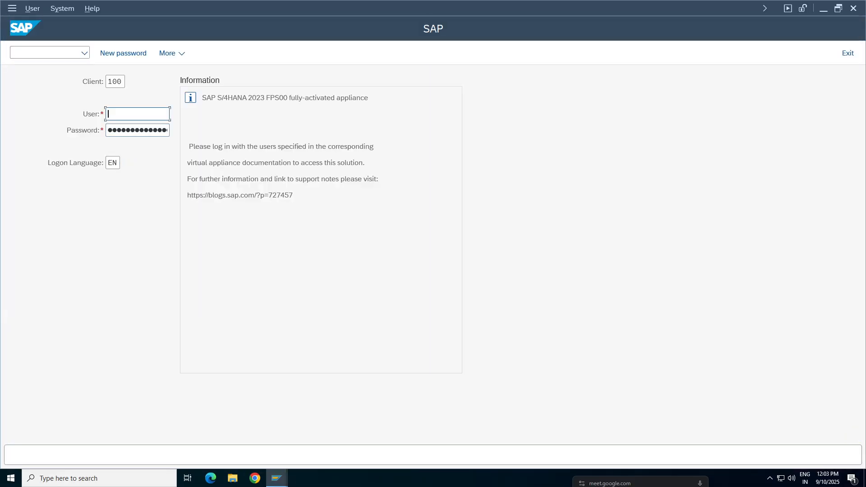
{"action": "key", "text": "Tab"}
{"action": "key", "text": "Return"}
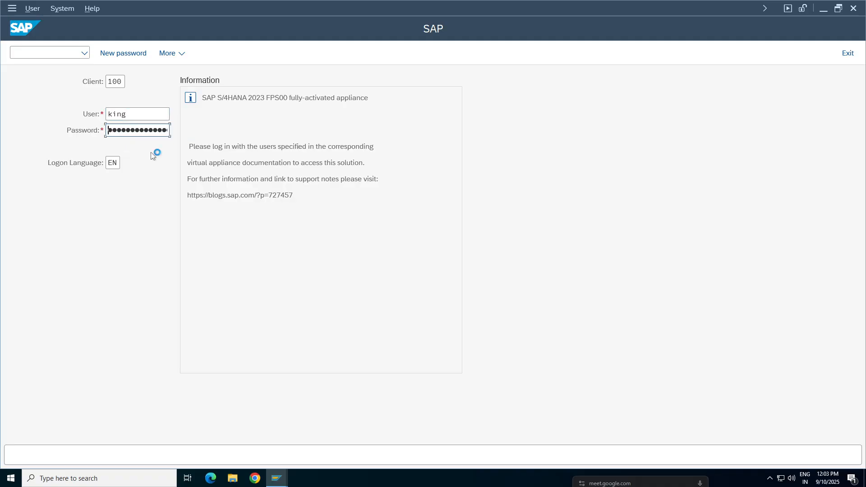
{"action": "type", "text": "●●●●●"}
{"action": "key", "text": "Return"}
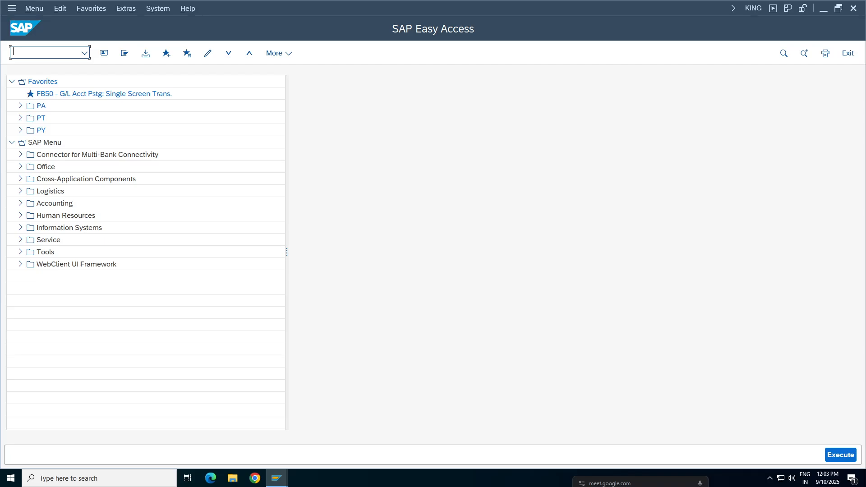
Step: Run transaction spro and display the SAP Reference IMG
{"action": "type", "text": "spro"}
{"action": "key", "text": "Return"}
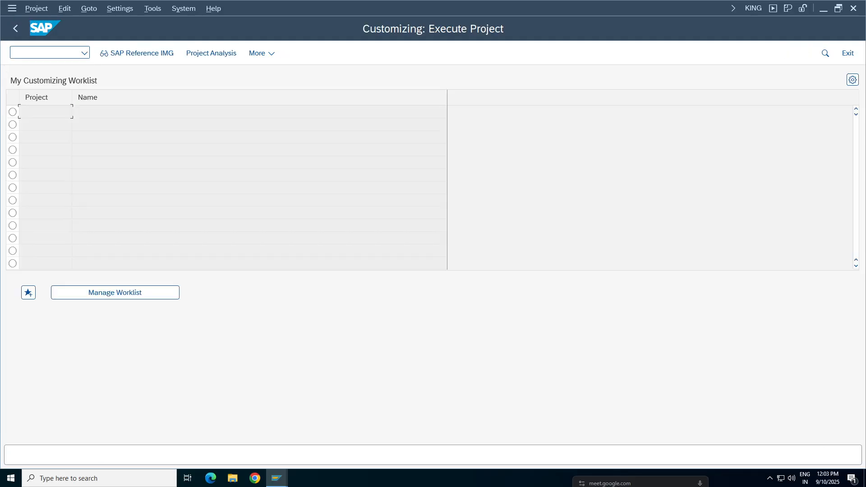
{"action": "left_click", "coordinate": [174, 55]}
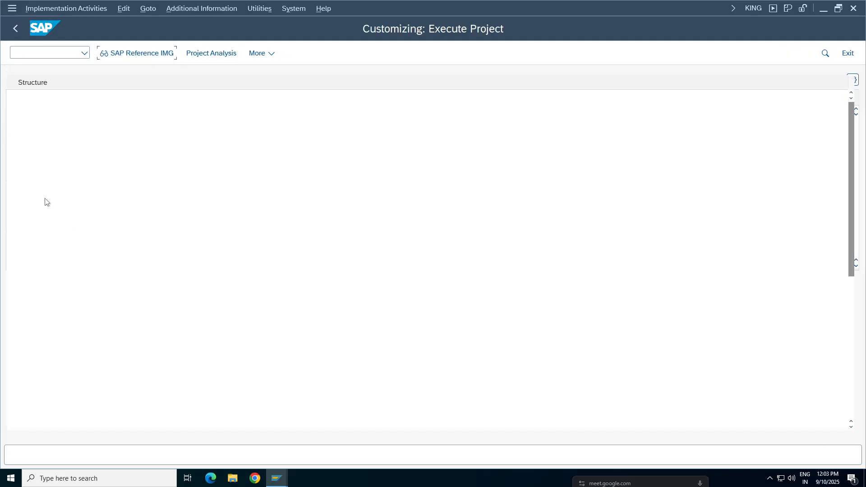
Step: Expand Financial Accounting > Accounts Receivable and Accounts Payable > Business Transactions > Dunning > Basic Settings for Dunning in the IMG structure
{"action": "double_click", "coordinate": [81, 206]}
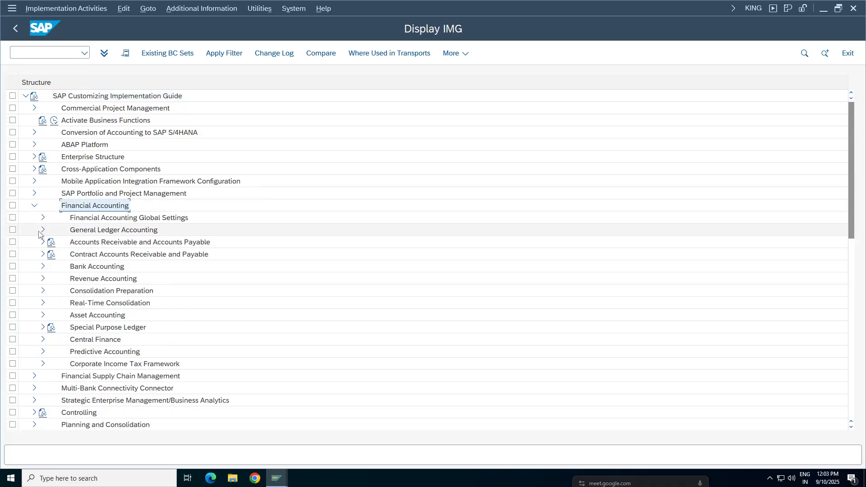
{"action": "left_click", "coordinate": [34, 206]}
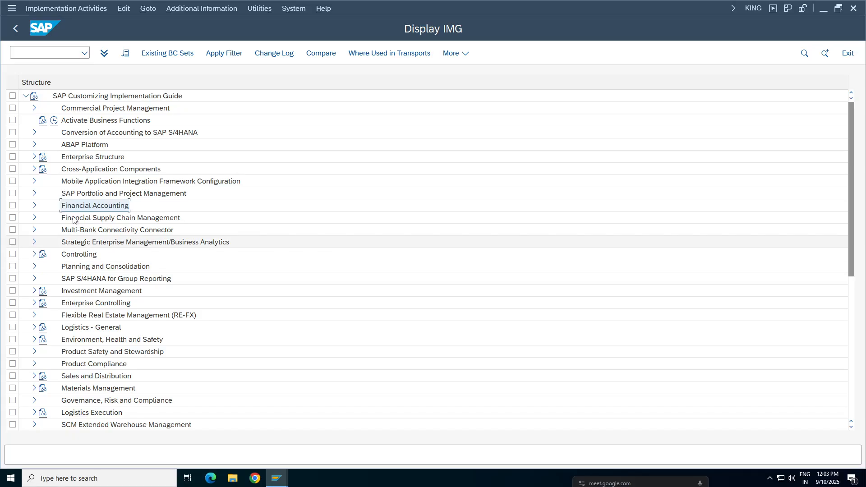
{"action": "double_click", "coordinate": [93, 206]}
{"action": "left_click", "coordinate": [43, 242]}
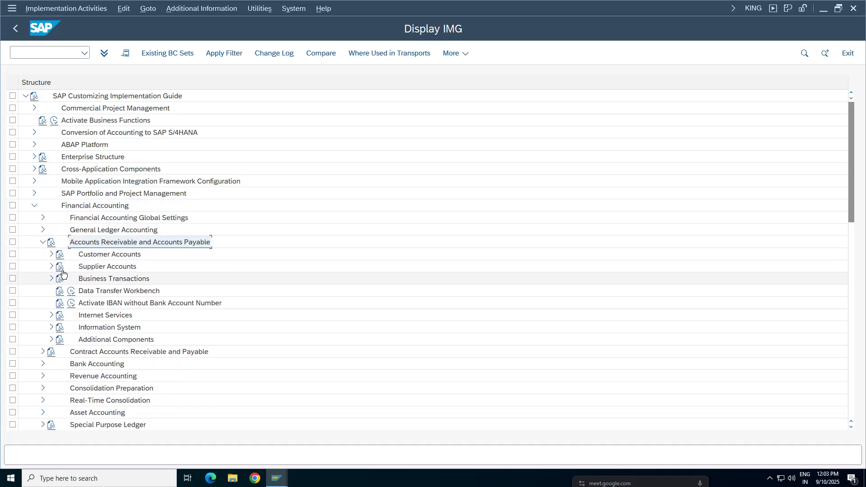
{"action": "double_click", "coordinate": [113, 280]}
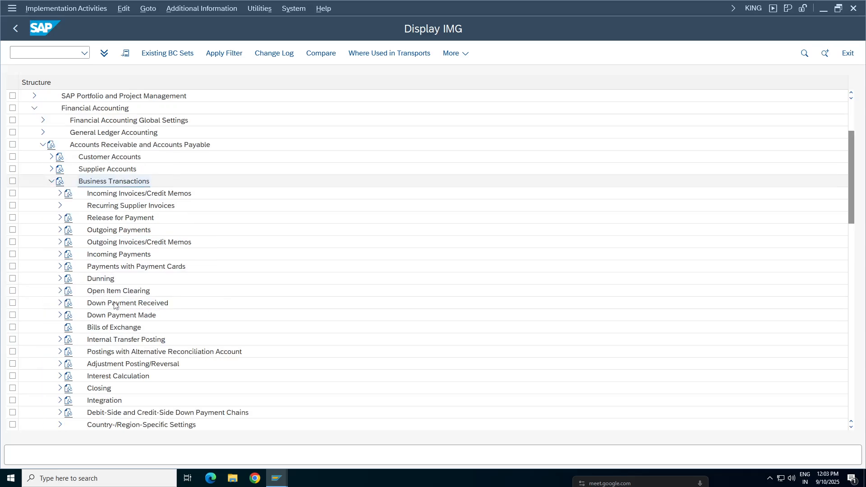
{"action": "double_click", "coordinate": [96, 282]}
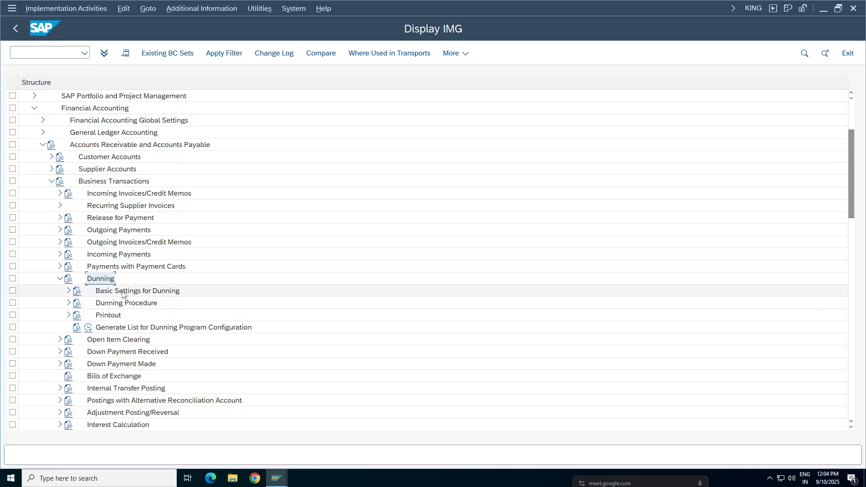
{"action": "double_click", "coordinate": [179, 292]}
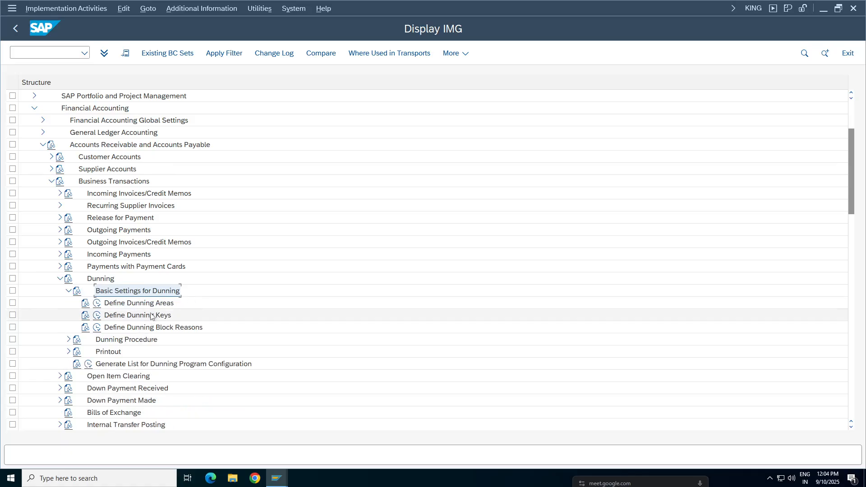
Step: Look at the existing company code entries under Define Dunning Areas, and return to the IMG structure
{"action": "left_click", "coordinate": [152, 306]}
{"action": "left_click", "coordinate": [142, 318]}
{"action": "left_click", "coordinate": [130, 329]}
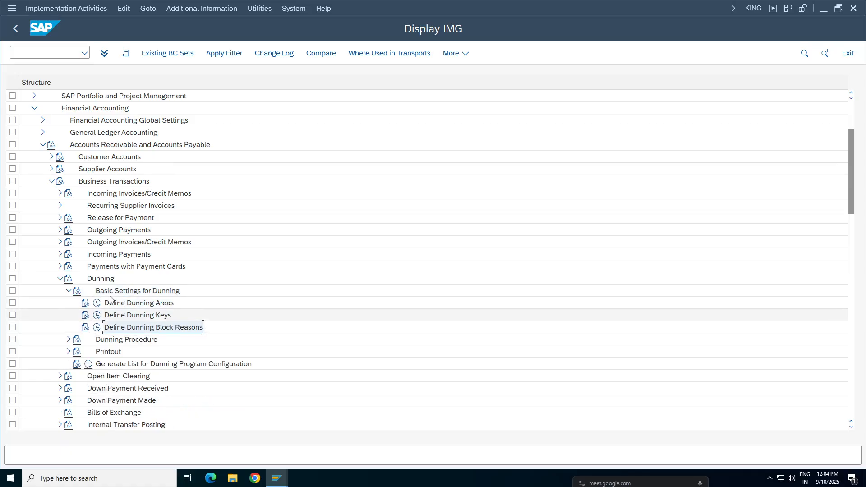
{"action": "left_click", "coordinate": [98, 305]}
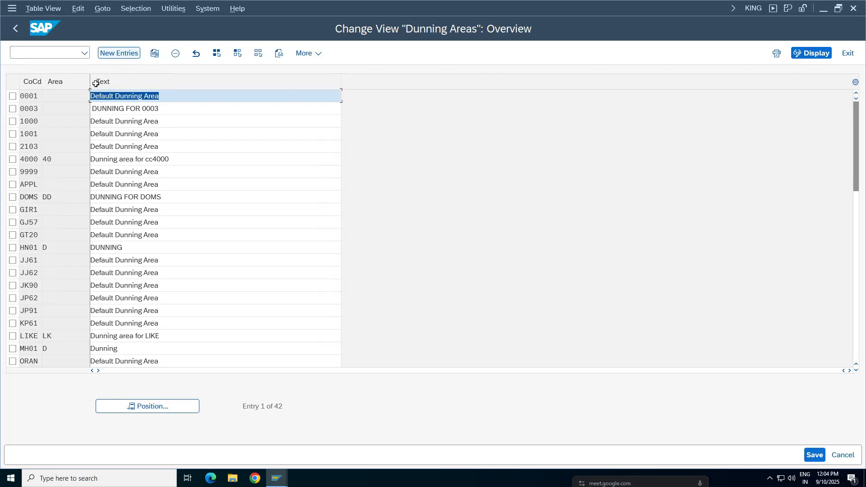
{"action": "left_click", "coordinate": [59, 100]}
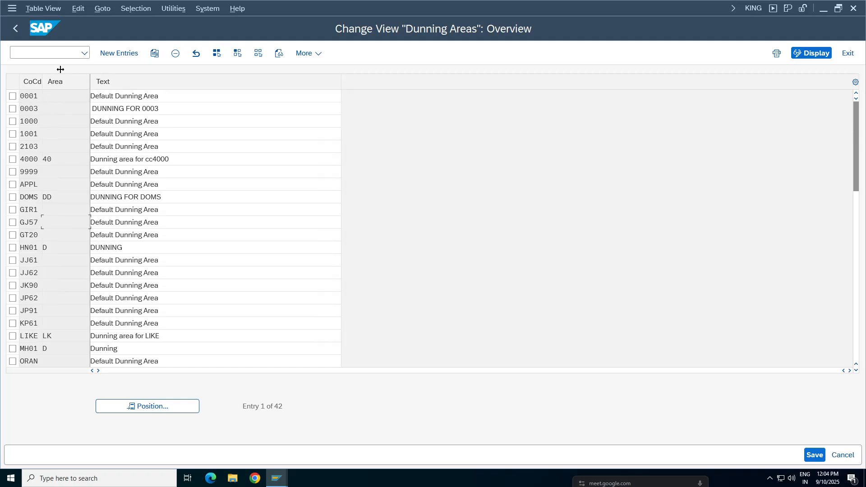
{"action": "left_click", "coordinate": [15, 29]}
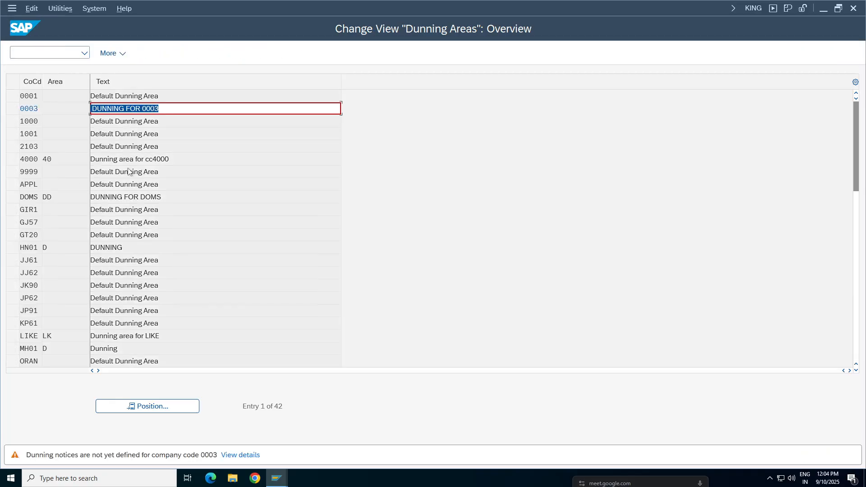
{"action": "key", "text": "Return"}
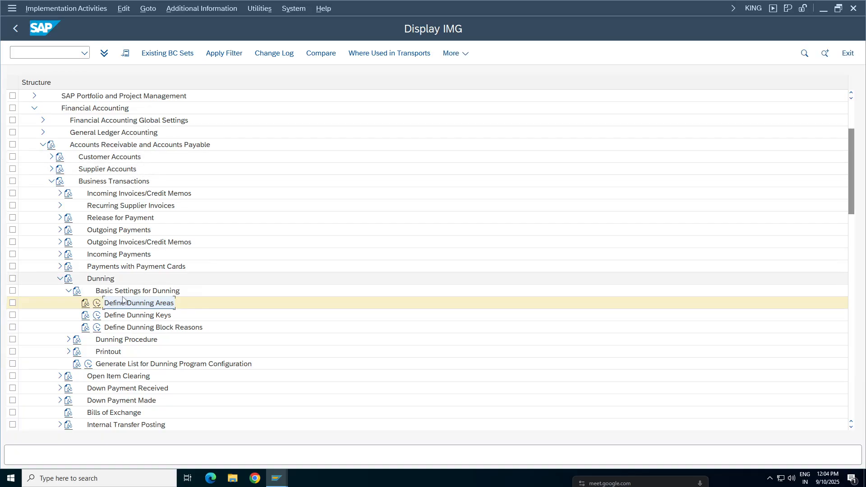
Step: Look at the existing entries under Define Dunning Keys and Define Dunning Block Reasons, and return to the IMG structure
{"action": "left_click", "coordinate": [97, 315]}
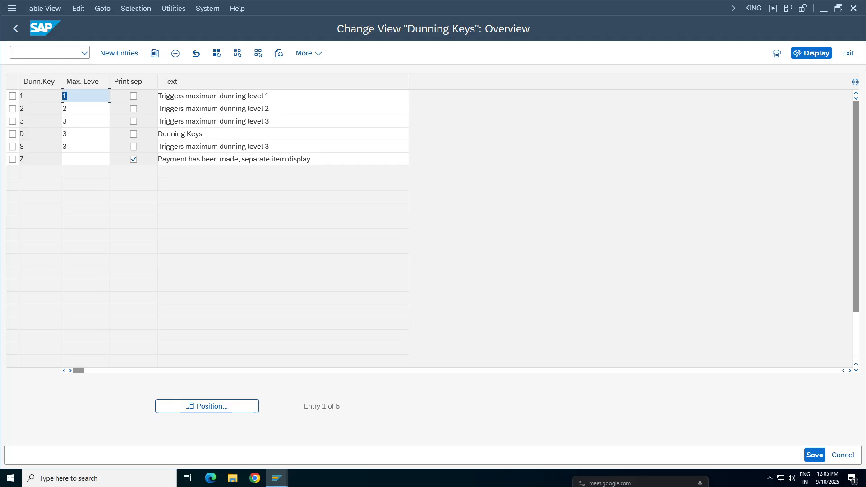
{"action": "left_click", "coordinate": [39, 96]}
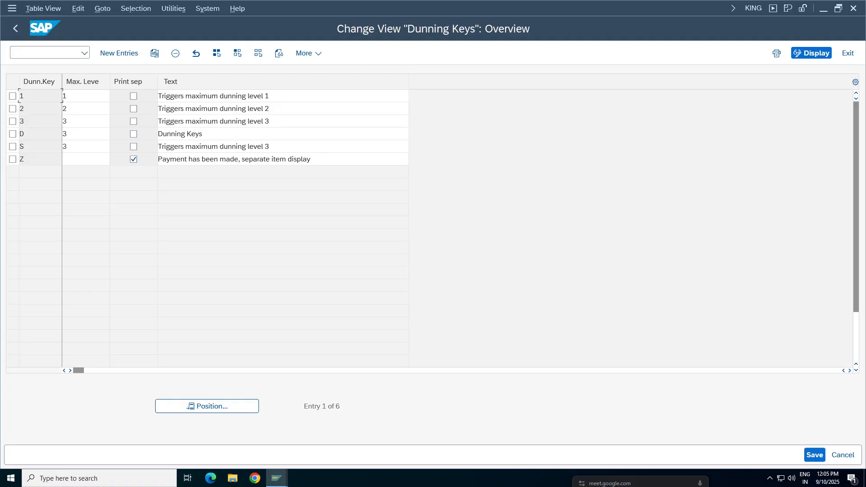
{"action": "left_click_drag", "start_coordinate": [28, 121], "coordinate": [63, 121]}
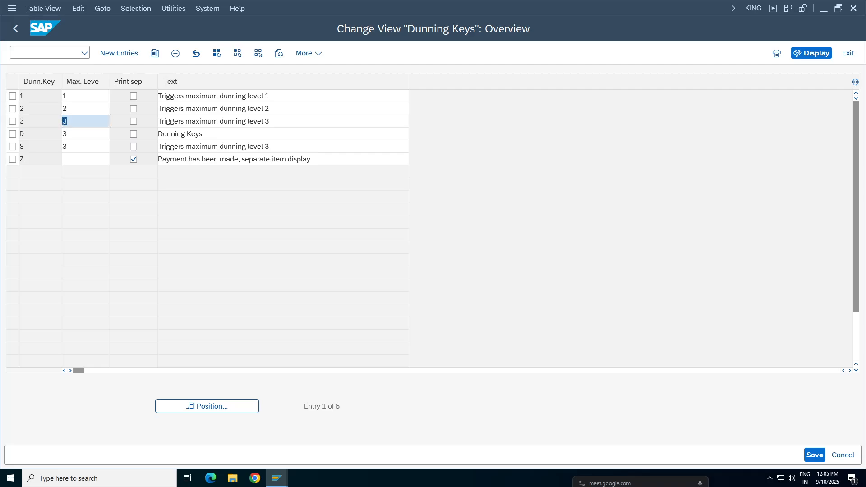
{"action": "left_click_drag", "start_coordinate": [27, 96], "coordinate": [20, 96]}
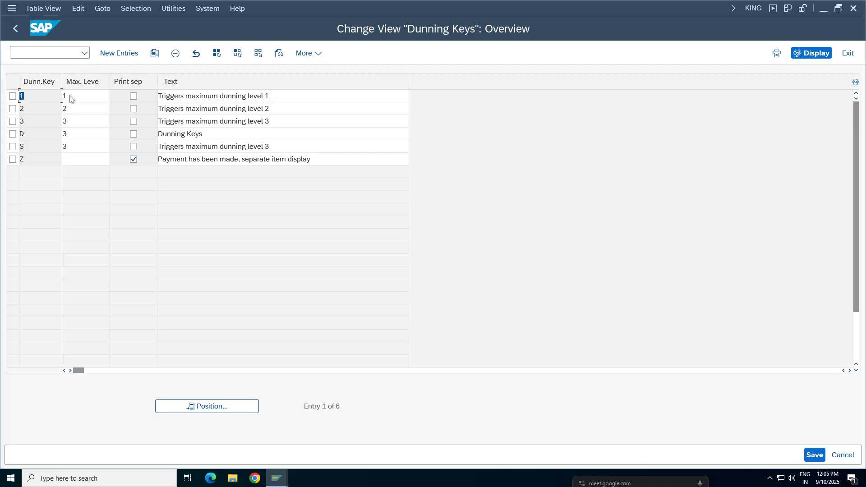
{"action": "left_click_drag", "start_coordinate": [72, 97], "coordinate": [62, 96]}
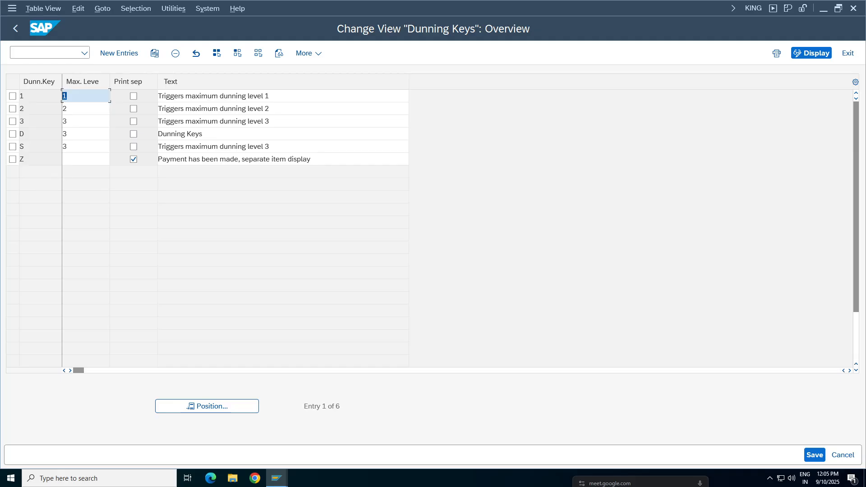
{"action": "left_click", "coordinate": [271, 96]}
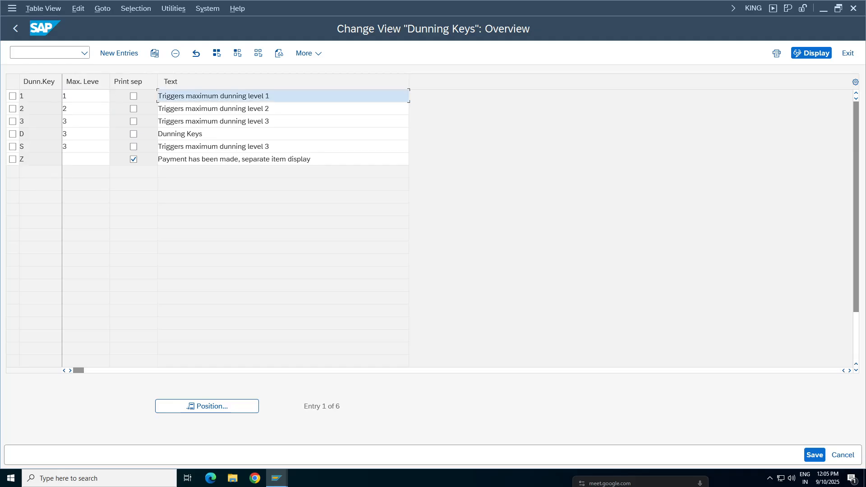
{"action": "key", "text": "ctrl+a"}
{"action": "left_click_drag", "start_coordinate": [271, 108], "coordinate": [157, 109]}
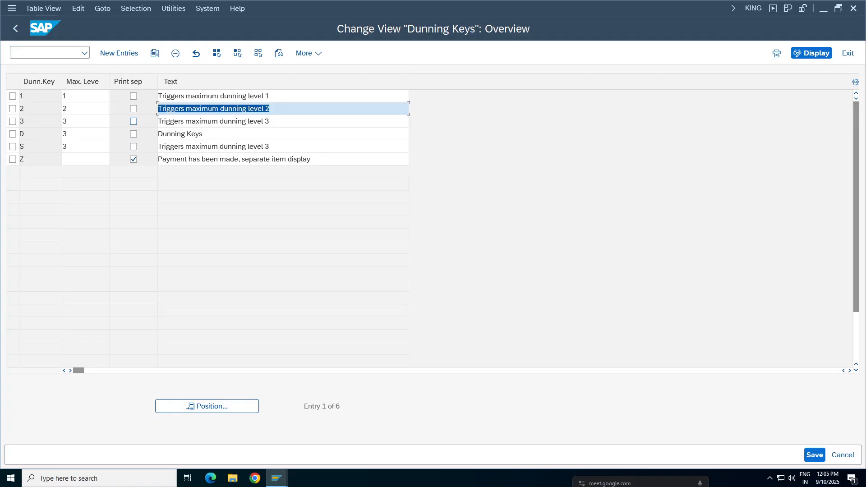
{"action": "left_click", "coordinate": [16, 29]}
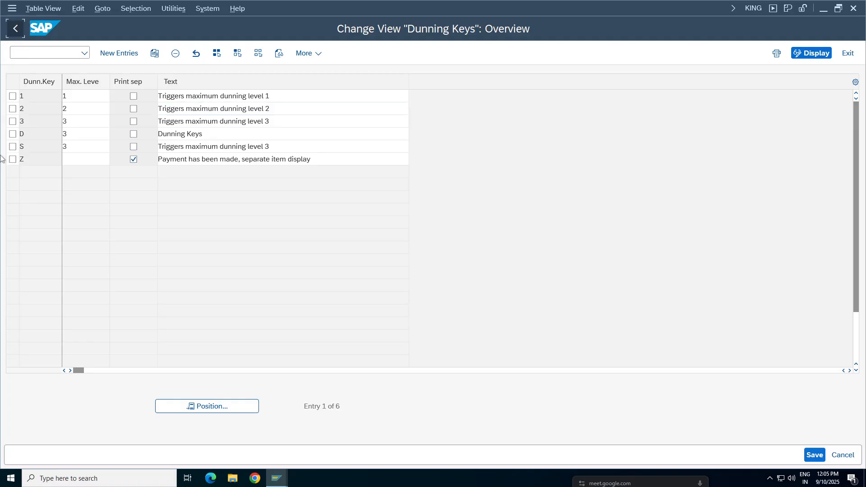
{"action": "left_click", "coordinate": [97, 328]}
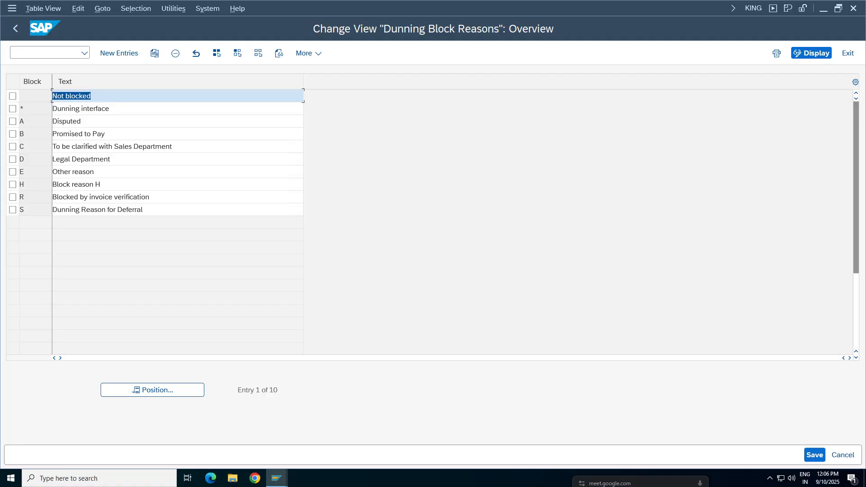
{"action": "left_click", "coordinate": [15, 29]}
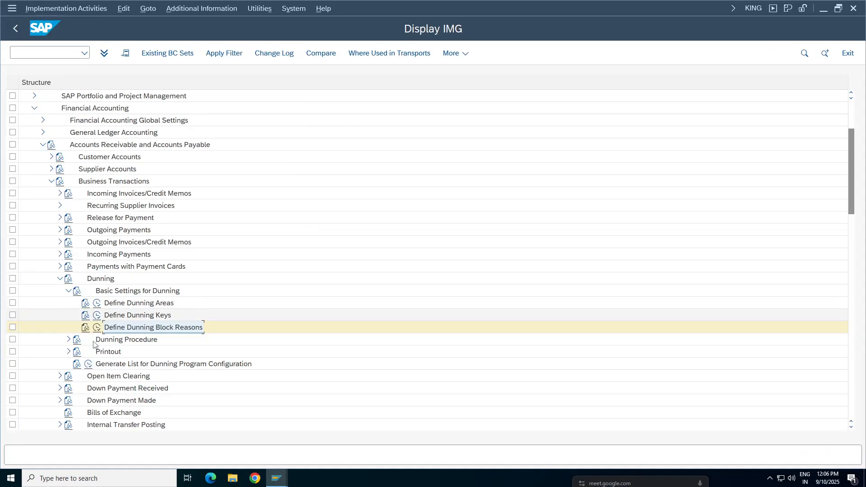
Step: Collapse Basic Settings for Dunning, expand Dunning Procedure in the IMG structure, and run Define Dunning Procedures
{"action": "left_click", "coordinate": [67, 292]}
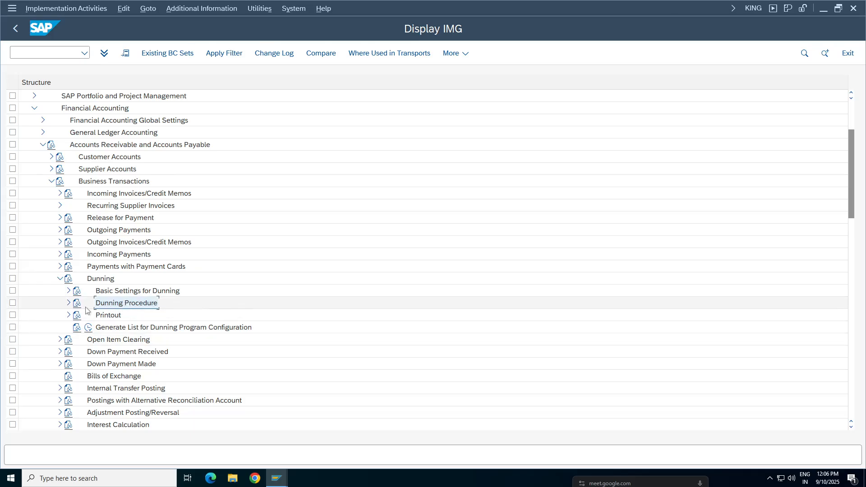
{"action": "left_click", "coordinate": [67, 305]}
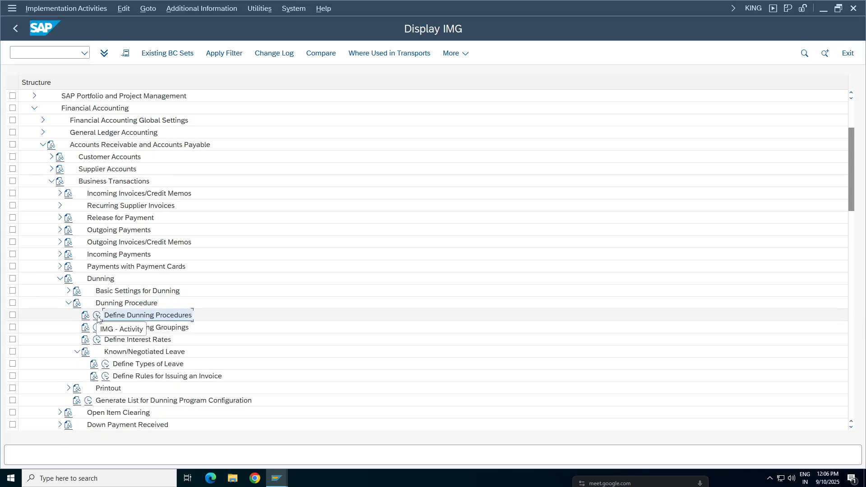
{"action": "left_click", "coordinate": [97, 315]}
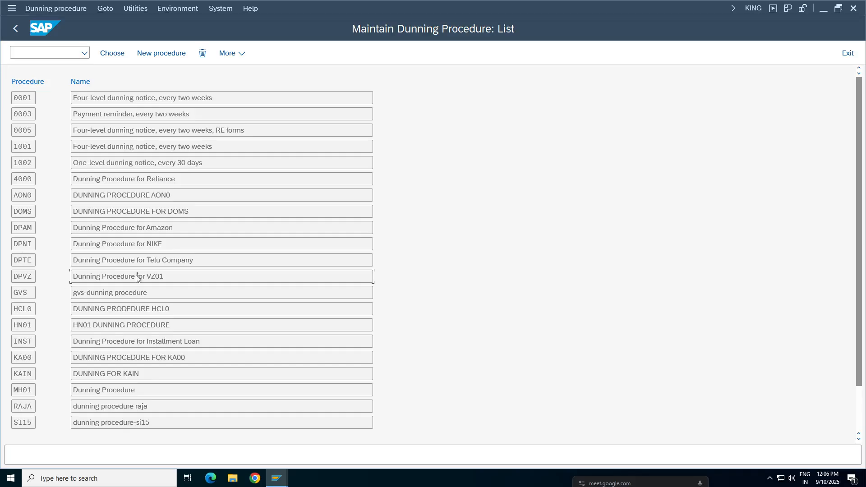
Step: Examine the name, dunning interval, number of levels and interest indicator of the existing dunning procedure DPVZ
{"action": "double_click", "coordinate": [99, 277]}
{"action": "left_click", "coordinate": [185, 97]}
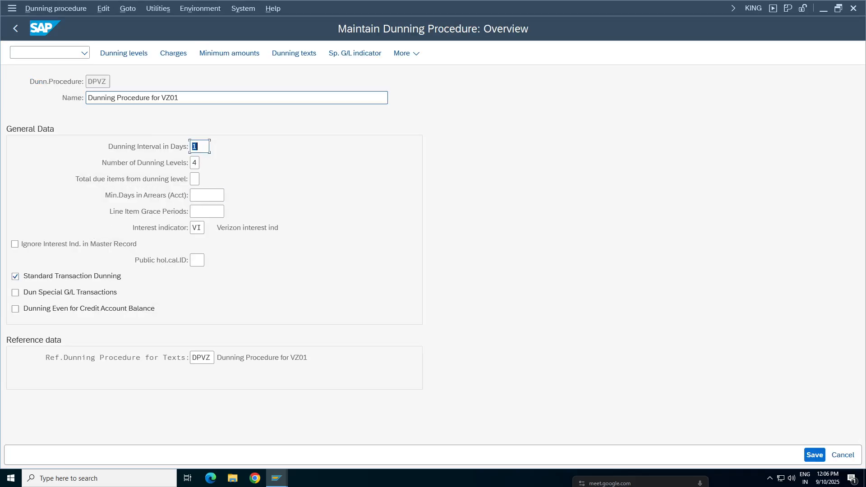
{"action": "left_click_drag", "start_coordinate": [185, 98], "coordinate": [139, 98]}
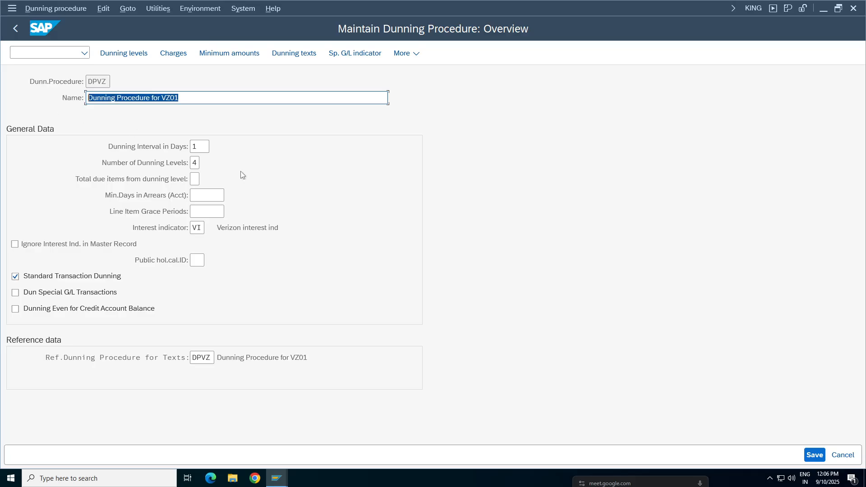
{"action": "left_click", "coordinate": [199, 147]}
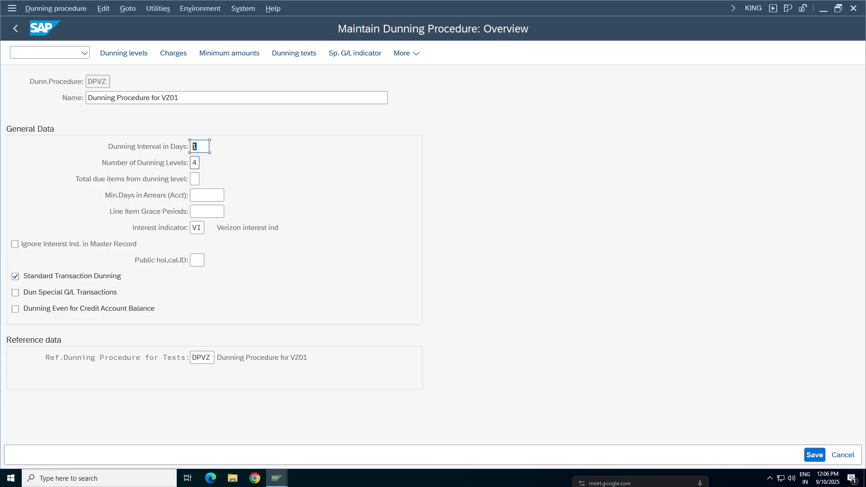
{"action": "key", "text": "Tab"}
{"action": "left_click", "coordinate": [197, 228]}
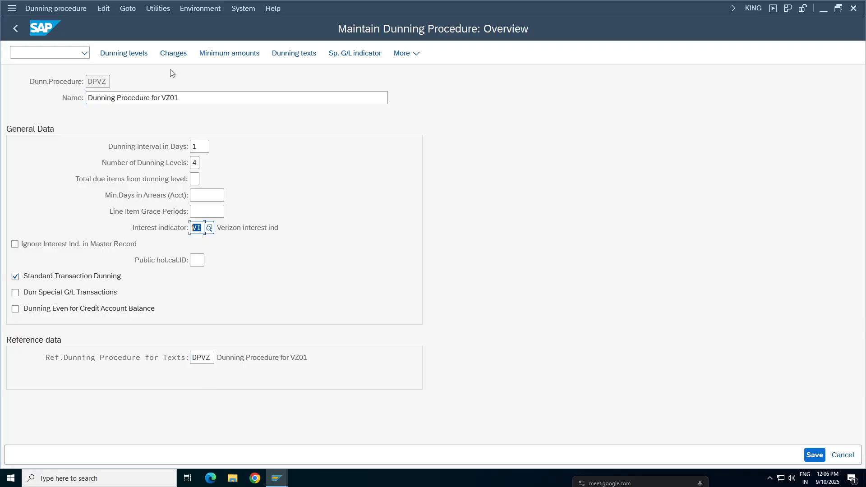
Step: Examine the days in arrears for the four dunning levels of procedure DPVZ, and return to the procedure list
{"action": "left_click", "coordinate": [125, 56]}
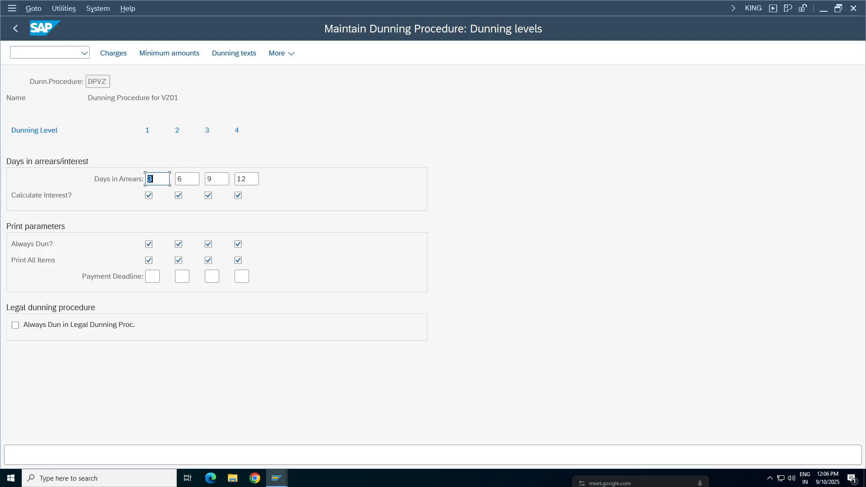
{"action": "left_click", "coordinate": [156, 179]}
{"action": "key", "text": "Tab"}
{"action": "key", "text": "Tab"}
{"action": "left_click", "coordinate": [241, 179]}
{"action": "double_click", "coordinate": [246, 179]}
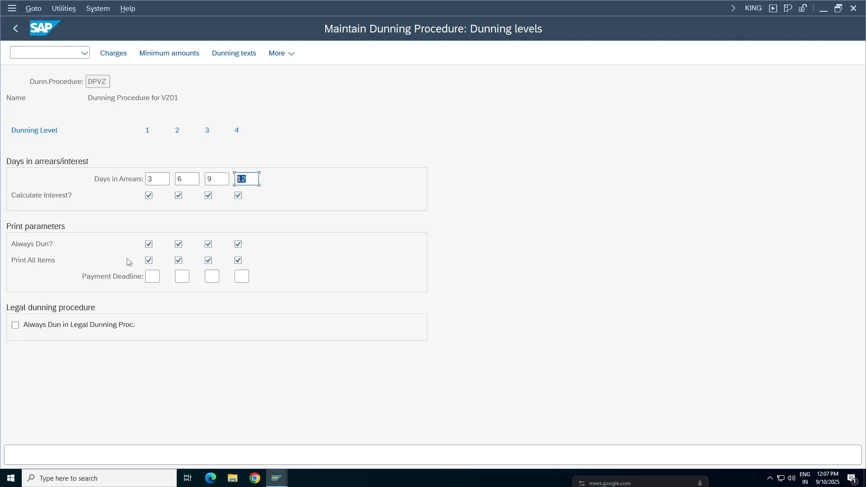
{"action": "left_click", "coordinate": [15, 28]}
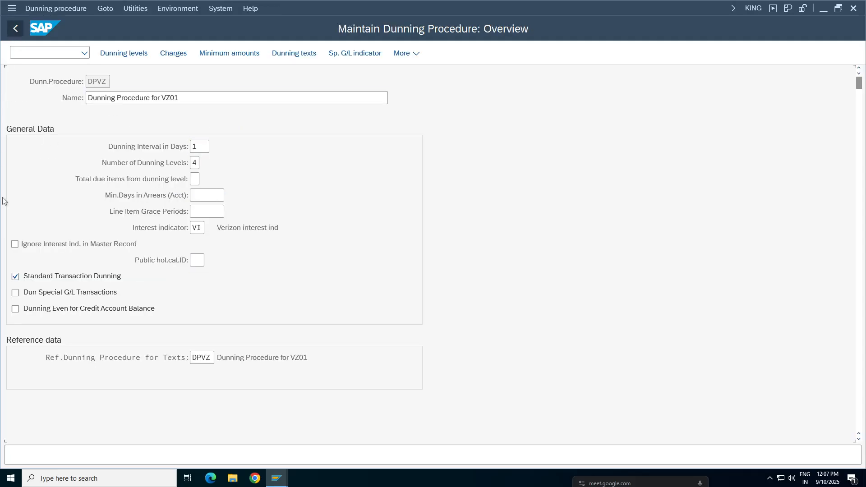
{"action": "left_click", "coordinate": [149, 53]}
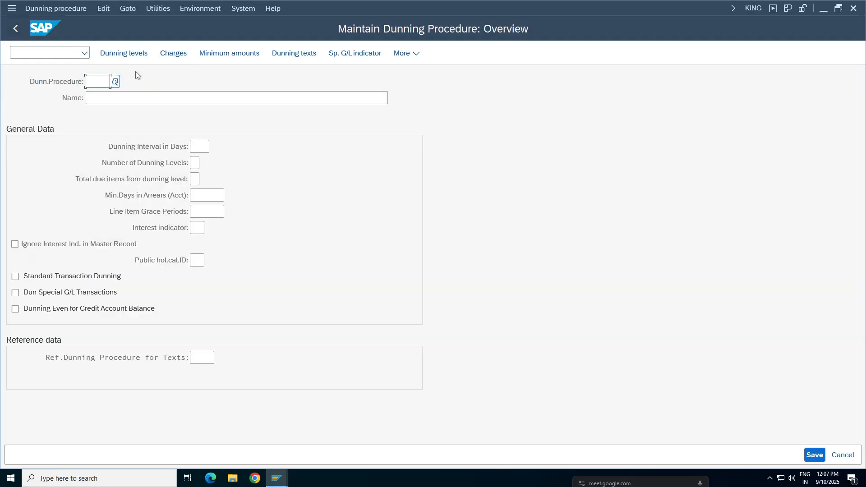
{"action": "left_click", "coordinate": [173, 53]}
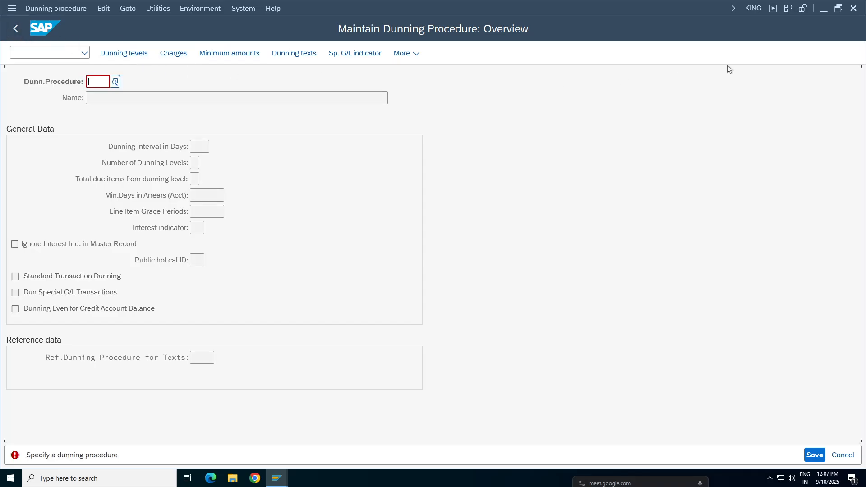
{"action": "key", "text": "Escape"}
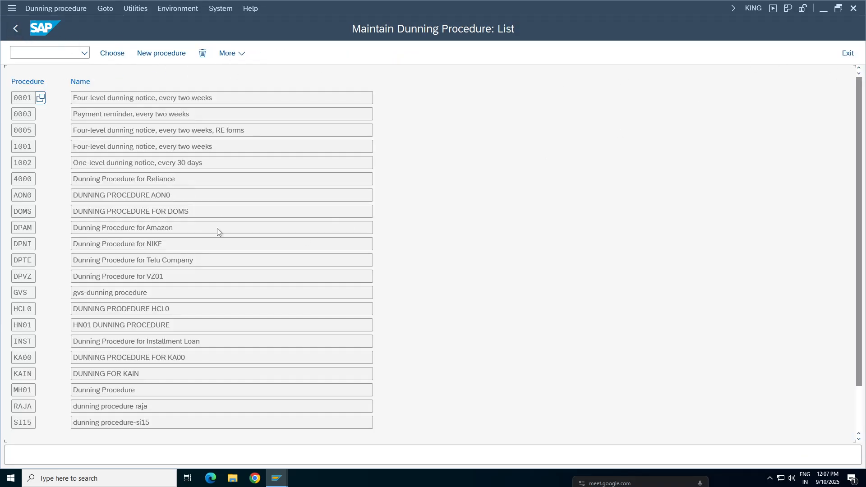
Step: Start a new dunning procedure with the key TADP and the name Dunning Procedure
{"action": "left_click", "coordinate": [161, 54]}
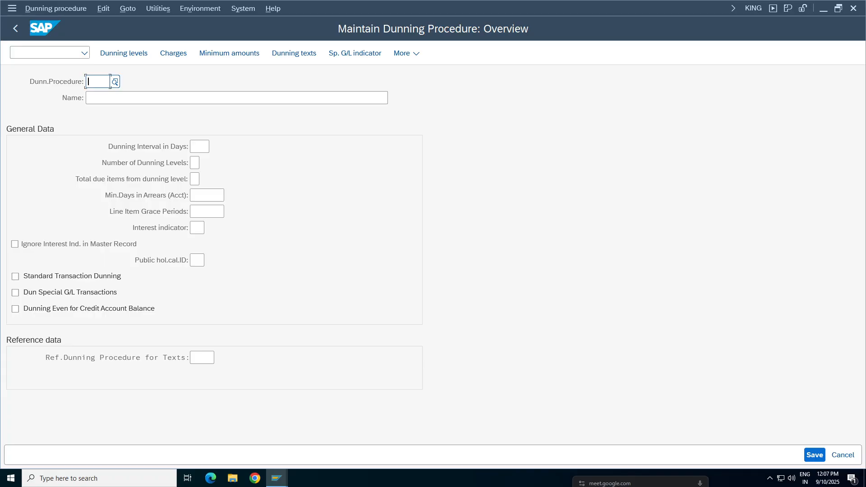
{"action": "type", "text": "TADP"}
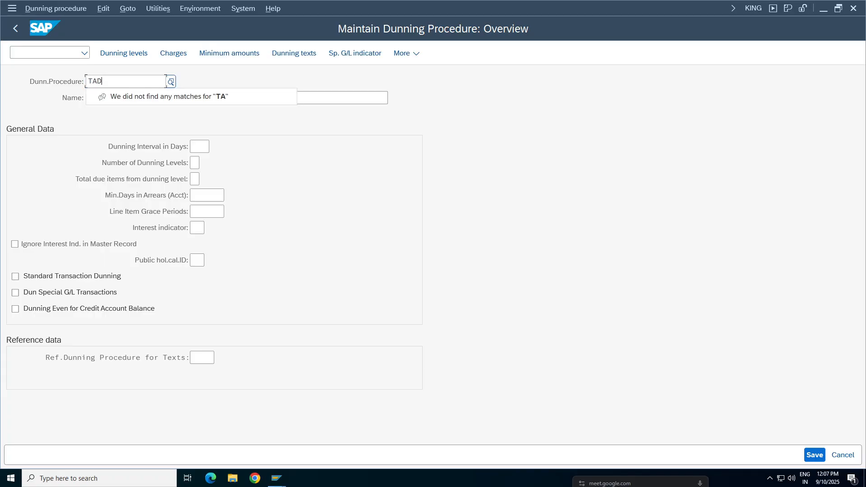
{"action": "left_click", "coordinate": [85, 114]}
{"action": "mouse_move", "coordinate": [97, 81]}
{"action": "left_mouse_down"}
{"action": "mouse_move", "coordinate": [74, 82]}
{"action": "mouse_move", "coordinate": [88, 82]}
{"action": "left_mouse_up"}
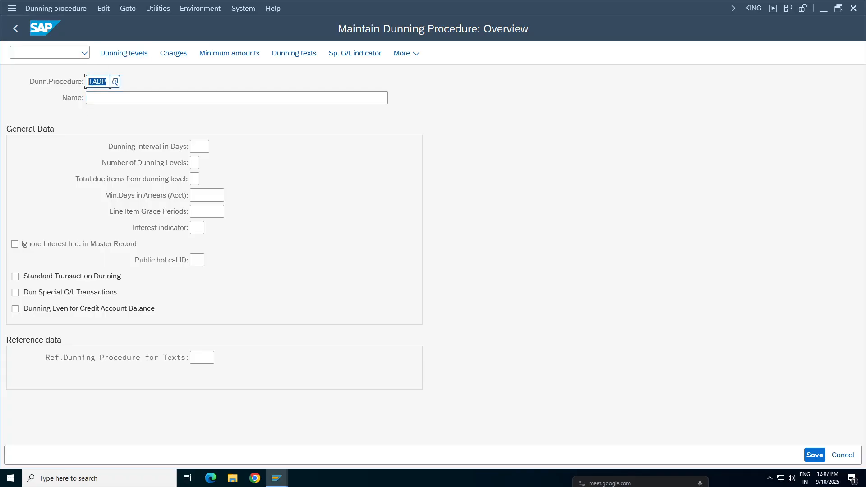
{"action": "left_click", "coordinate": [97, 97]}
{"action": "type", "text": "Du"}
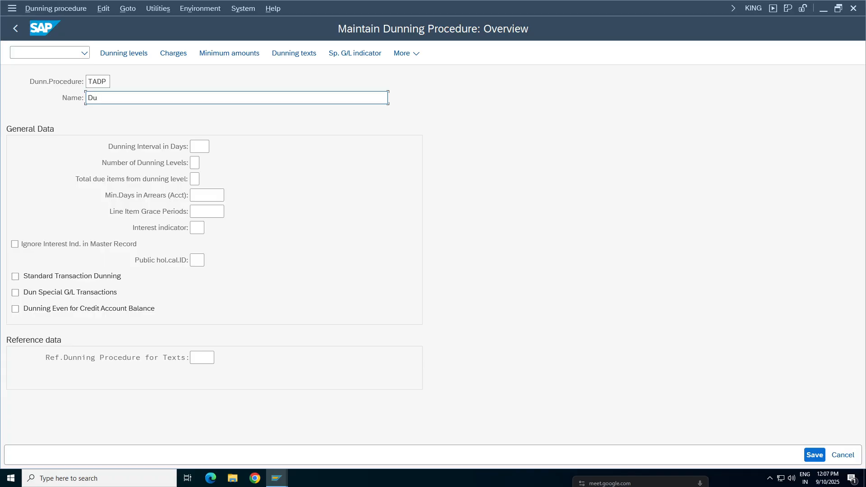
{"action": "type", "text": "nning Procedure"}
Step: Set the new procedure's dunning interval to 1 day and its dunning levels to 4, and enable Standard Transaction Dunning
{"action": "left_click", "coordinate": [200, 146]}
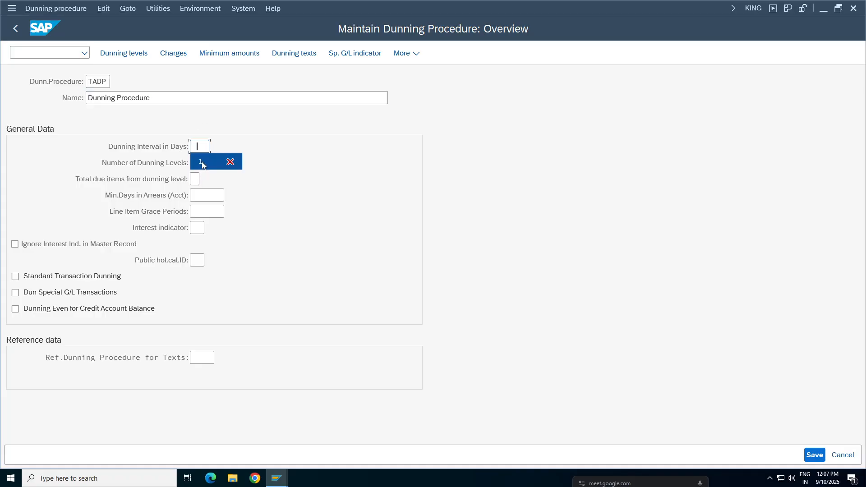
{"action": "left_click", "coordinate": [201, 163]}
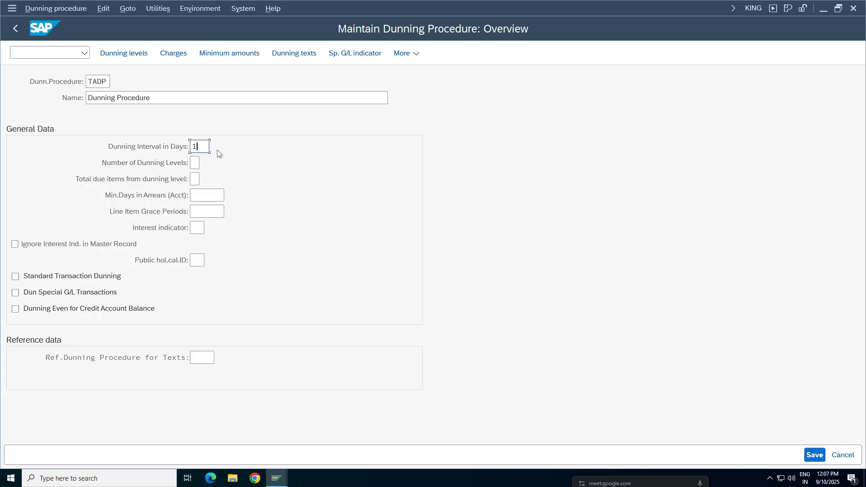
{"action": "left_click", "coordinate": [195, 162]}
{"action": "left_click", "coordinate": [201, 194]}
{"action": "left_click", "coordinate": [58, 279]}
{"action": "key", "text": "Return"}
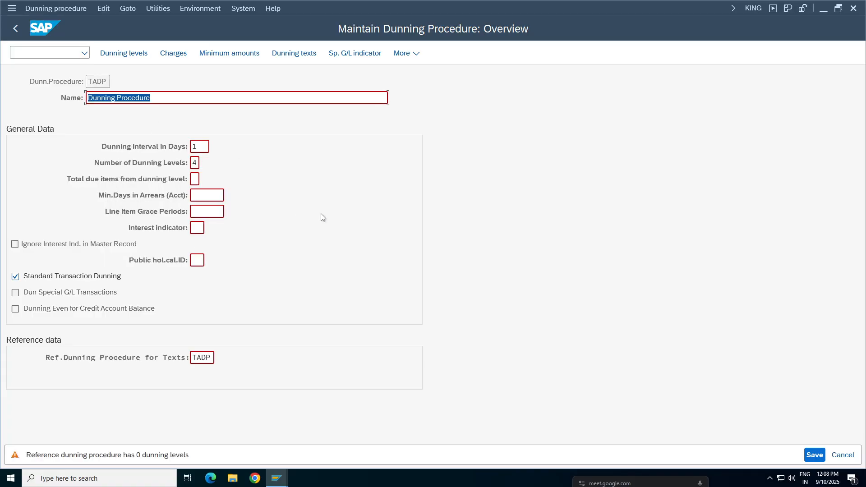
Step: Set the days in arrears for TADP's dunning levels 1 to 4 to 5, 10, 15 and 20
{"action": "left_click", "coordinate": [126, 54]}
{"action": "key", "text": "Return"}
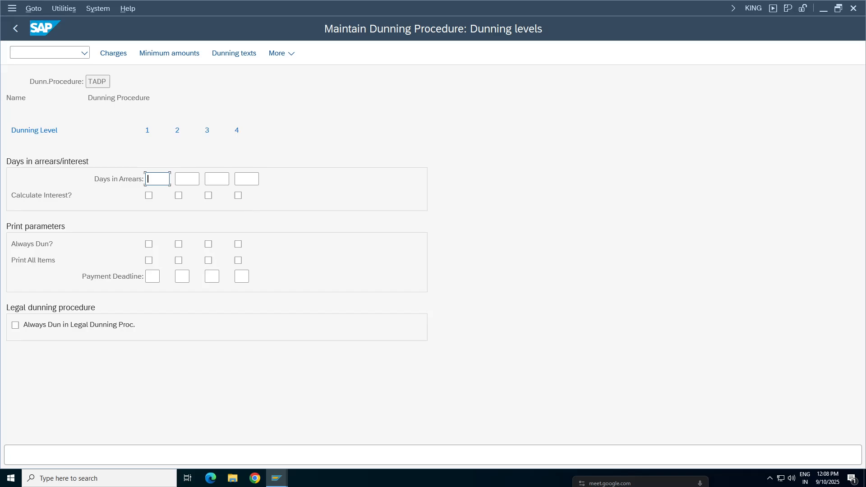
{"action": "left_click", "coordinate": [155, 179]}
{"action": "type", "text": "5"}
{"action": "key", "text": "Tab"}
{"action": "type", "text": "10"}
{"action": "key", "text": "Tab"}
{"action": "type", "text": "15"}
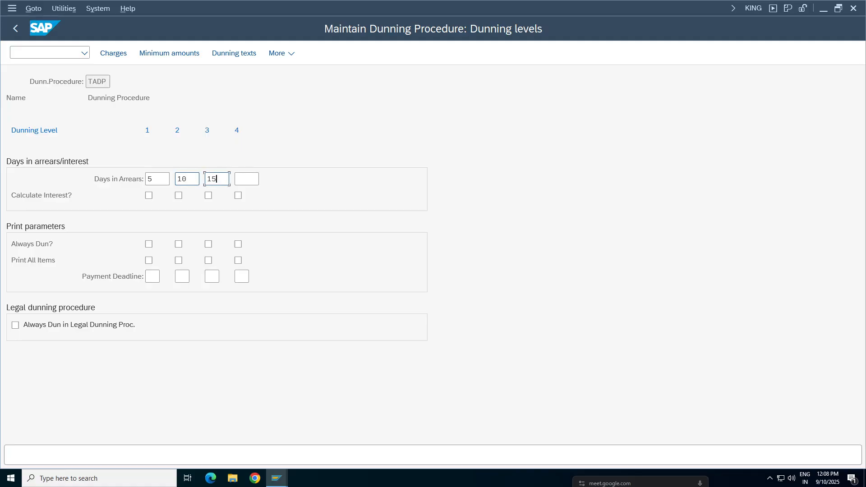
{"action": "key", "text": "Tab"}
{"action": "type", "text": "20"}
{"action": "key", "text": "Return"}
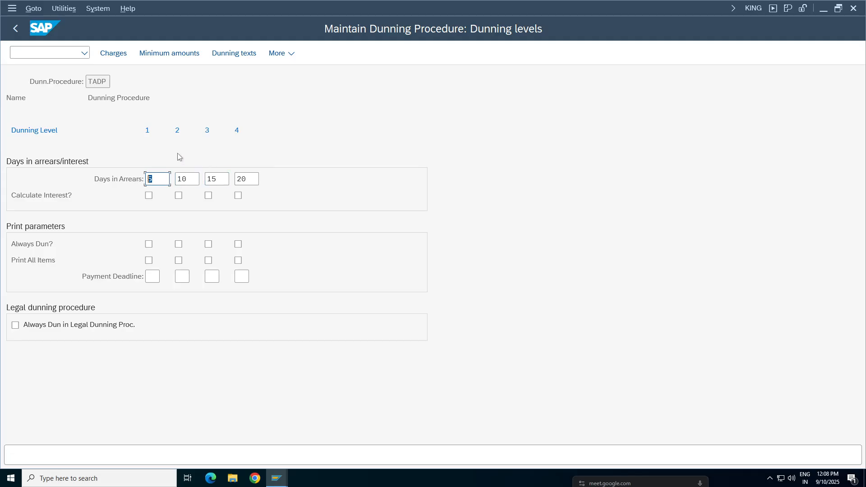
{"action": "left_click", "coordinate": [247, 178]}
Step: Enable Always Dun and Print All Items for all four dunning levels of TADP
{"action": "left_click", "coordinate": [149, 244]}
{"action": "left_click", "coordinate": [179, 244]}
{"action": "left_click", "coordinate": [208, 244]}
{"action": "left_click", "coordinate": [238, 244]}
{"action": "left_click", "coordinate": [238, 260]}
{"action": "left_click", "coordinate": [208, 260]}
{"action": "left_click", "coordinate": [179, 260]}
{"action": "left_click", "coordinate": [149, 262]}
Step: Open TADP's dunning charges in currency INR and enter dunning levels 1, 2, 3 and 4 in the first four rows
{"action": "left_click", "coordinate": [113, 54]}
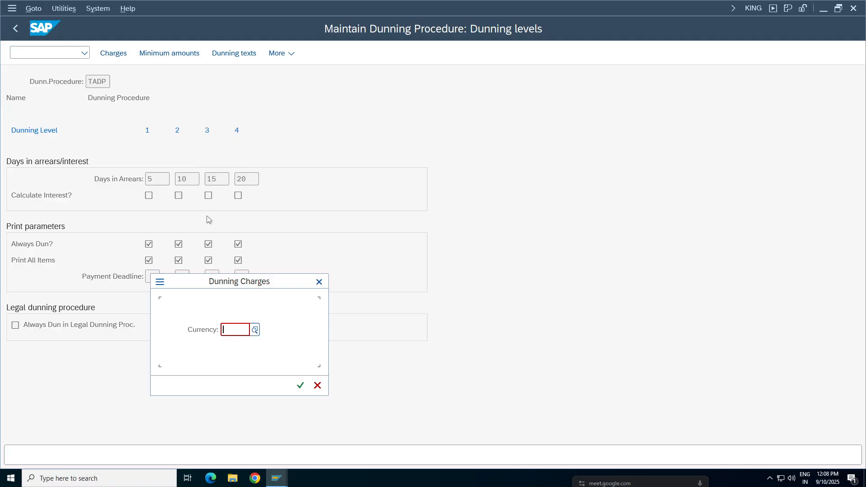
{"action": "type", "text": "inr"}
{"action": "key", "text": "Return"}
{"action": "left_click", "coordinate": [16, 163]}
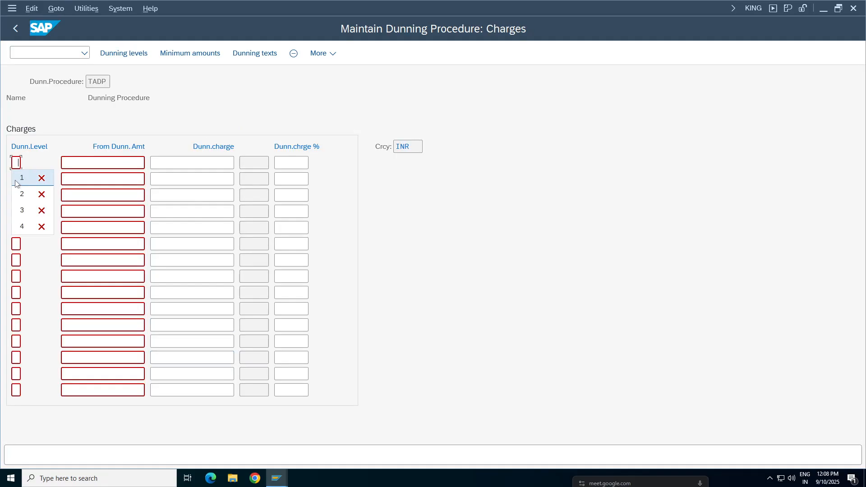
{"action": "left_click", "coordinate": [17, 180]}
{"action": "left_click", "coordinate": [17, 179]}
{"action": "left_click", "coordinate": [19, 196]}
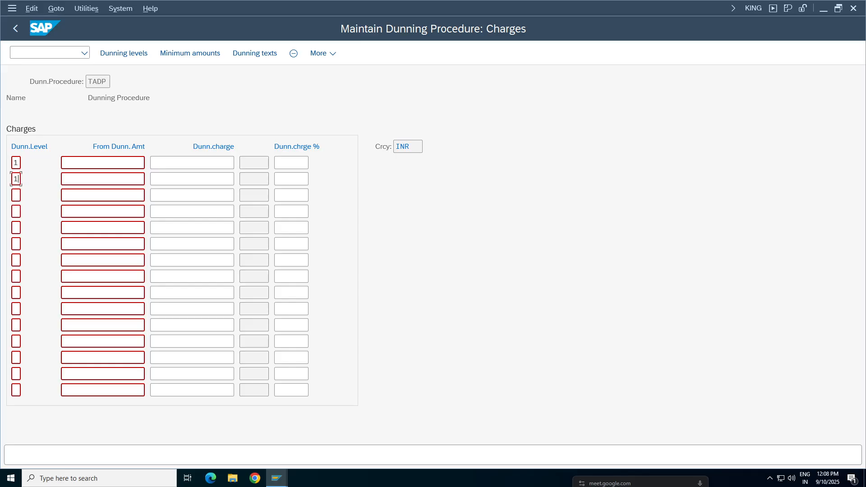
{"action": "type", "text": "2"}
{"action": "left_click", "coordinate": [18, 196]}
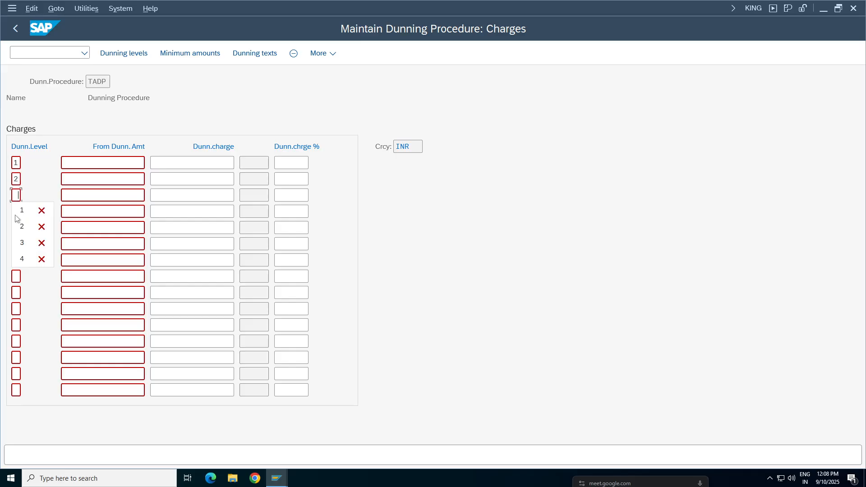
{"action": "left_click", "coordinate": [22, 242]}
{"action": "left_click", "coordinate": [16, 212]}
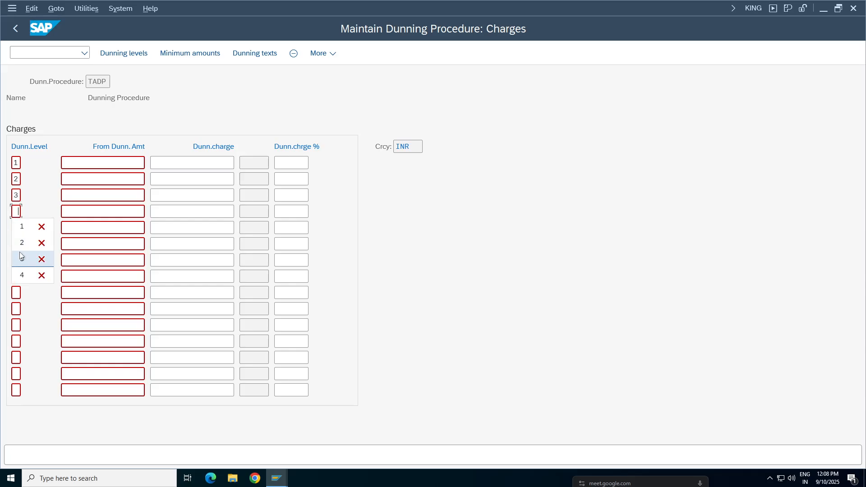
{"action": "left_click", "coordinate": [23, 275]}
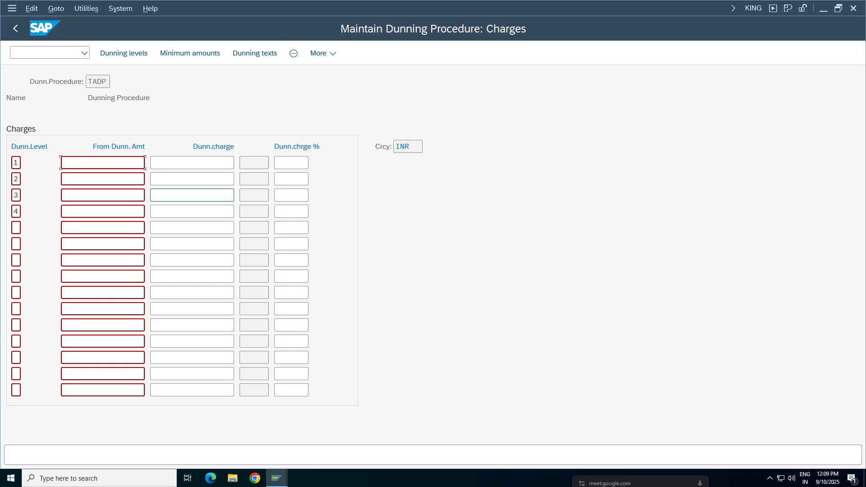
Step: Set the dunning charges for levels 1 to 4 to 10, 25, 50 and 75 INR
{"action": "left_click", "coordinate": [201, 163]}
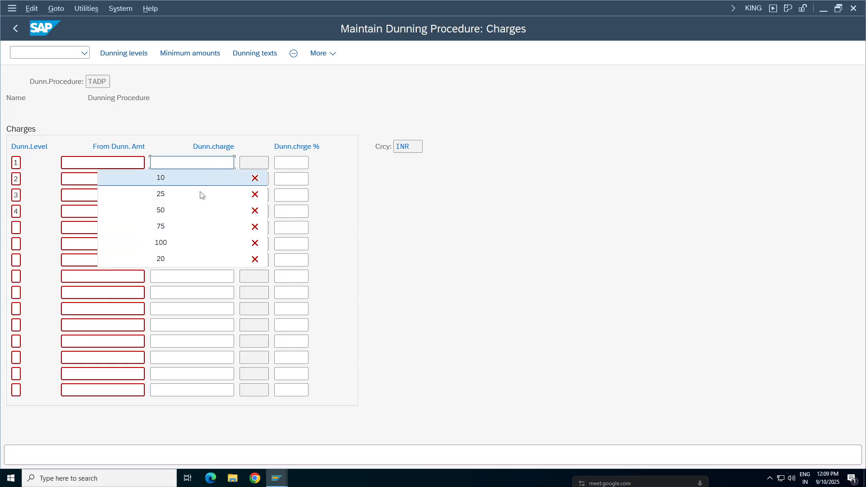
{"action": "left_click", "coordinate": [174, 178]}
{"action": "left_click", "coordinate": [216, 180]}
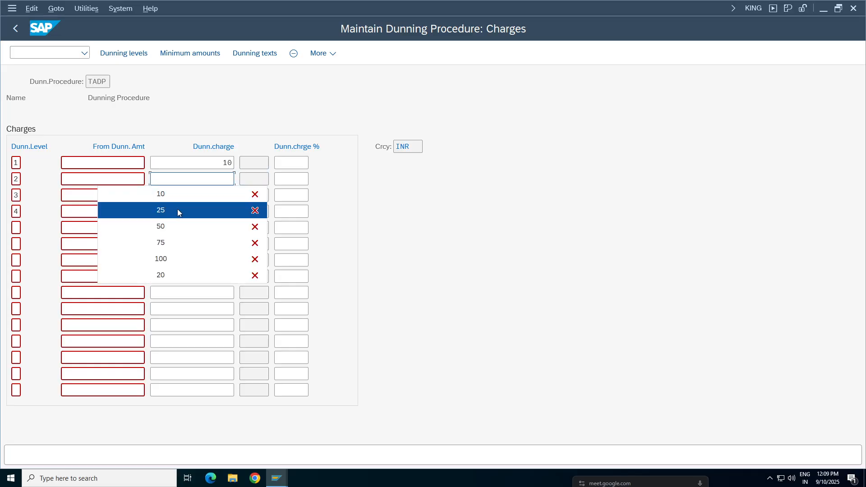
{"action": "left_click", "coordinate": [177, 209]}
{"action": "left_click", "coordinate": [221, 198]}
{"action": "left_click", "coordinate": [171, 248]}
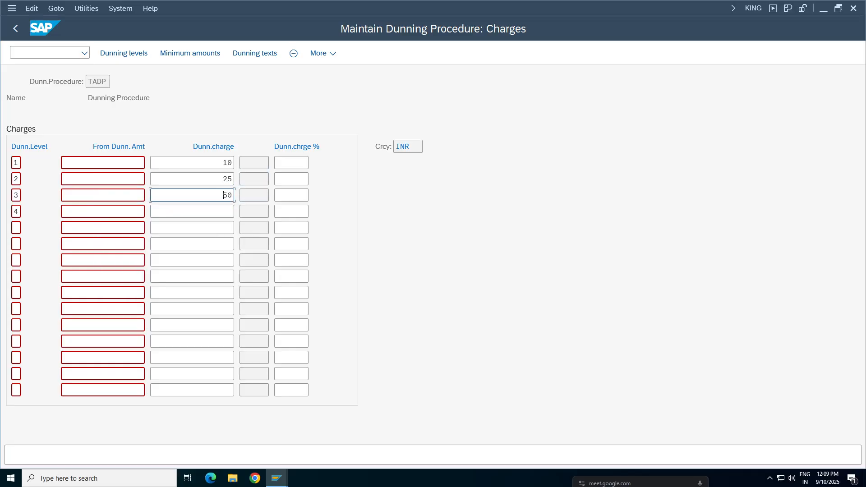
{"action": "left_click", "coordinate": [194, 212]}
{"action": "left_click", "coordinate": [184, 282]}
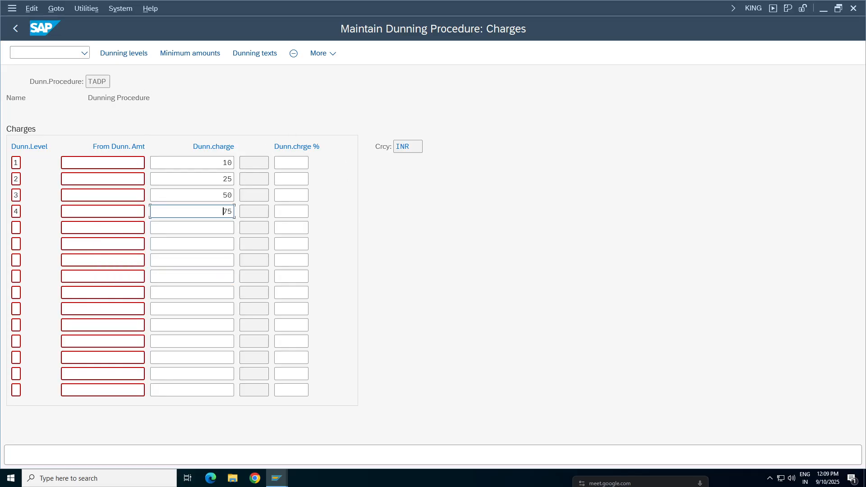
{"action": "key", "text": "Return"}
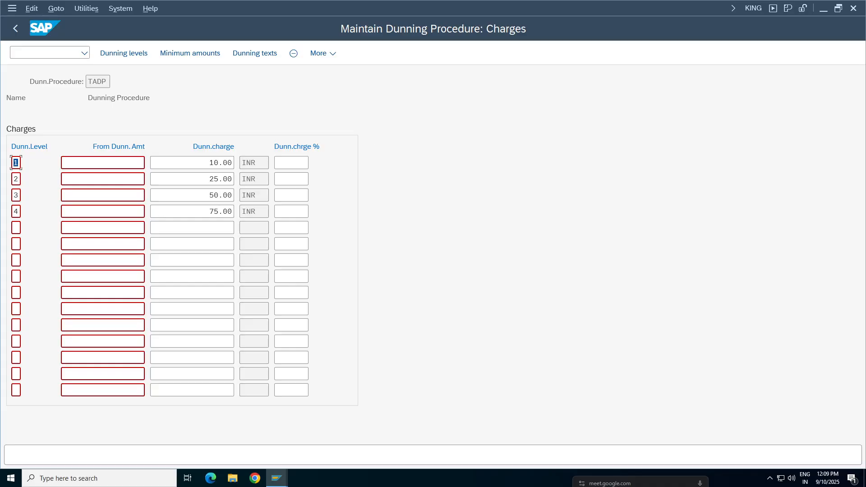
Step: Open TADP's minimum amounts in currency INR and enter dunning levels 1 to 4 in the first four rows
{"action": "left_click", "coordinate": [174, 53]}
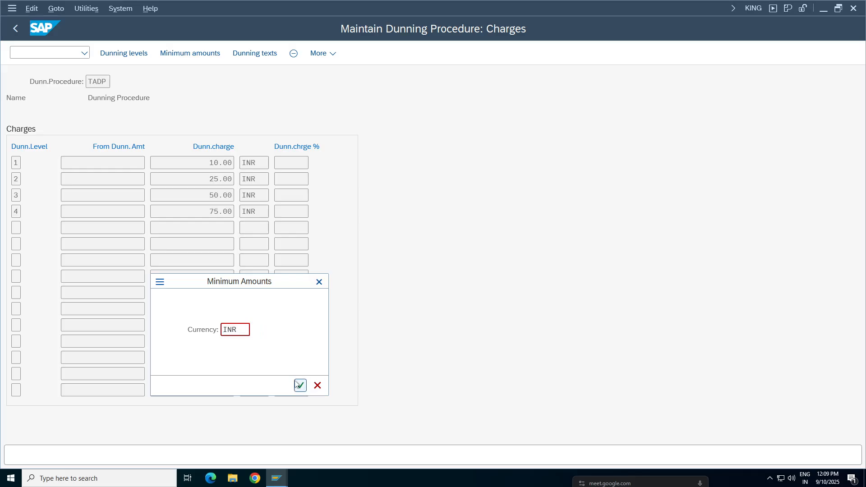
{"action": "left_click", "coordinate": [299, 385]}
{"action": "left_click", "coordinate": [43, 195]}
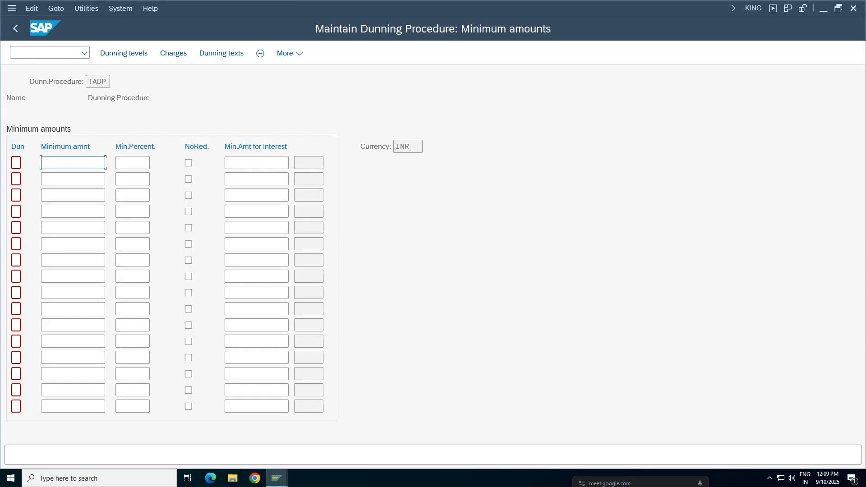
{"action": "left_click", "coordinate": [16, 162]}
{"action": "type", "text": "1"}
{"action": "left_click", "coordinate": [16, 179]}
{"action": "type", "text": "2"}
{"action": "left_click", "coordinate": [16, 199]}
{"action": "type", "text": "4"}
Step: Set the minimum amount to 100 for each of the four dunning levels
{"action": "left_click", "coordinate": [68, 162]}
{"action": "type", "text": "5000"}
{"action": "key", "text": "BackSpace"}
{"action": "key", "text": "BackSpace"}
{"action": "key", "text": "BackSpace"}
{"action": "key", "text": "BackSpace"}
{"action": "type", "text": "100"}
{"action": "left_click", "coordinate": [101, 180]}
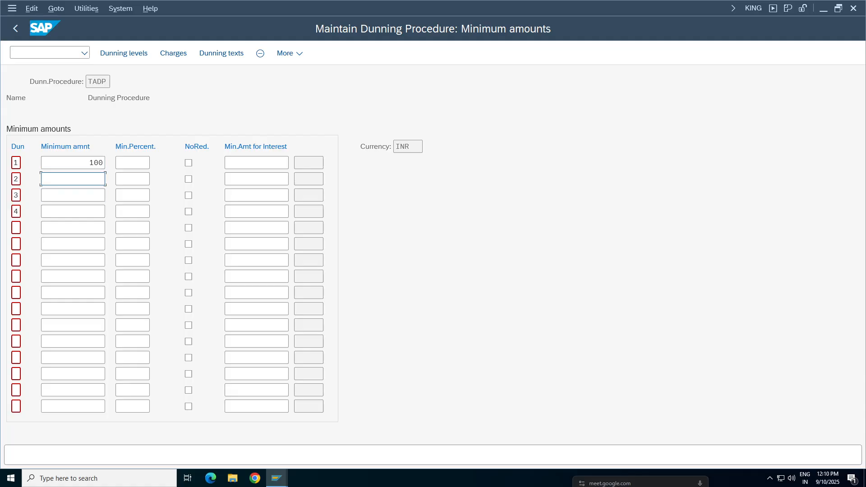
{"action": "left_click", "coordinate": [97, 195]}
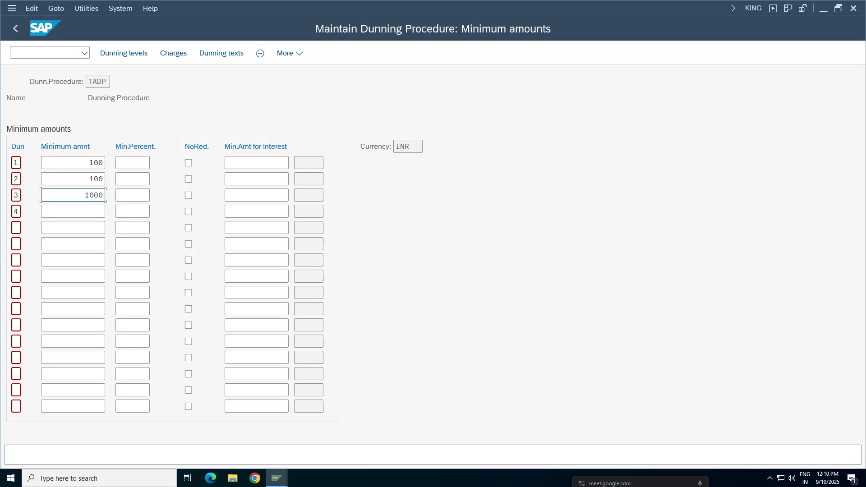
{"action": "left_click", "coordinate": [97, 212]}
{"action": "type", "text": "100"}
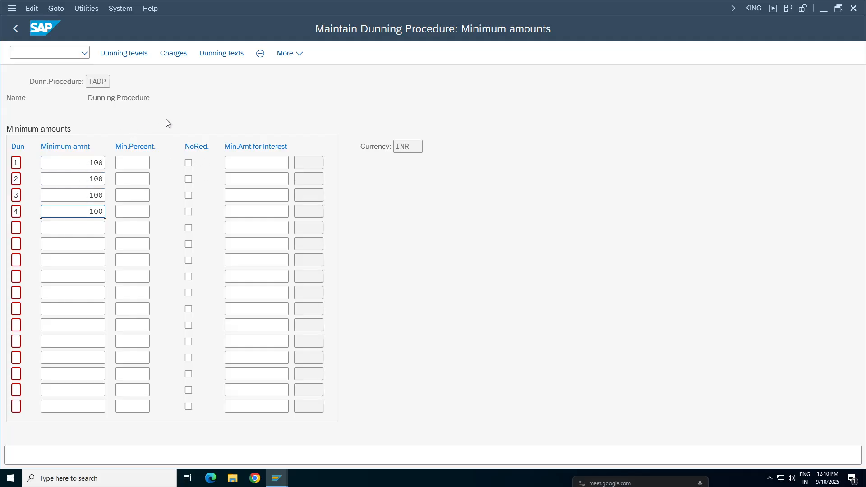
Step: Request TADP's dunning texts for company code TA98 and account type Customer
{"action": "left_click", "coordinate": [209, 54]}
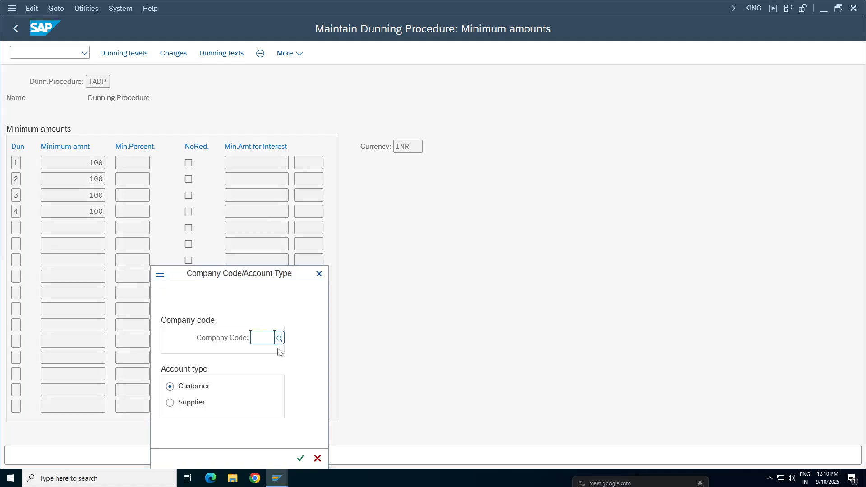
{"action": "type", "text": "1498"}
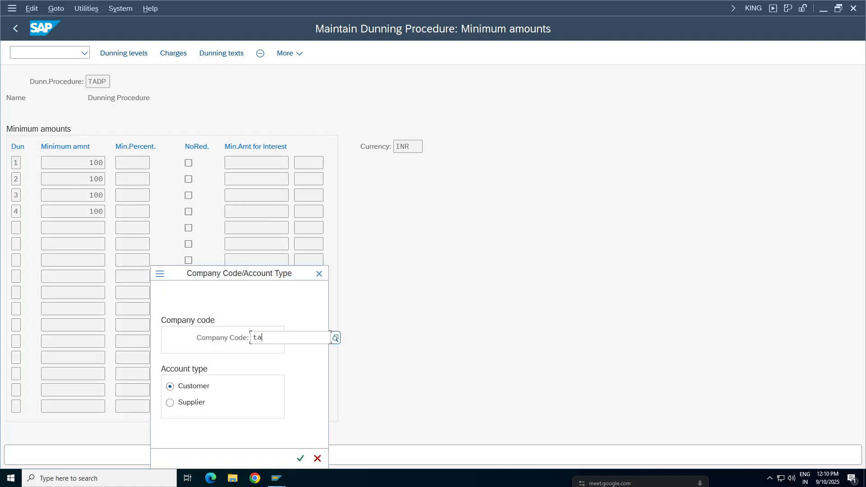
{"action": "key", "text": "Return"}
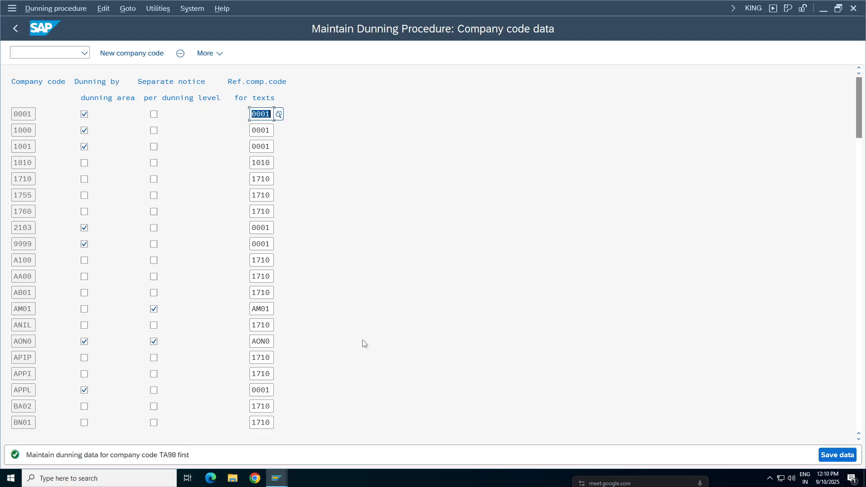
Step: Add company code TA98 to the dunning company code data and enable Separate notice per dunning level for it
{"action": "key", "text": "Page_Down"}
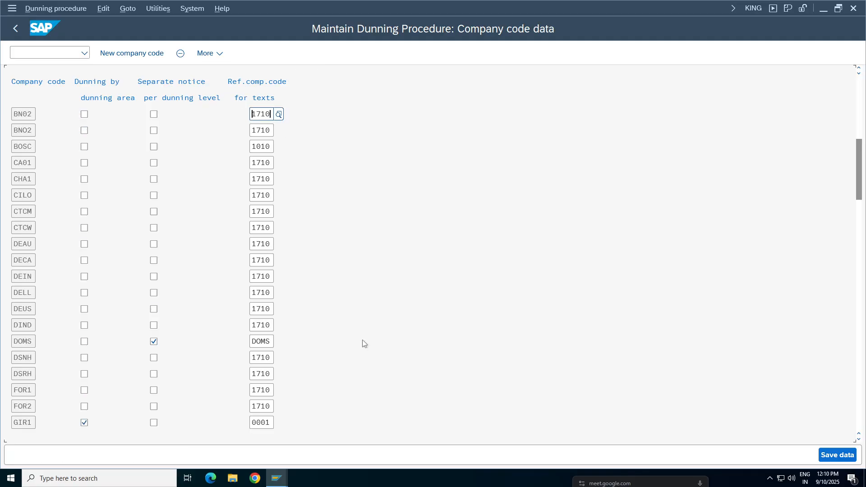
{"action": "key", "text": "Page_Down"}
{"action": "key", "text": "Page_Down"}
{"action": "key", "text": "Page_Down"}
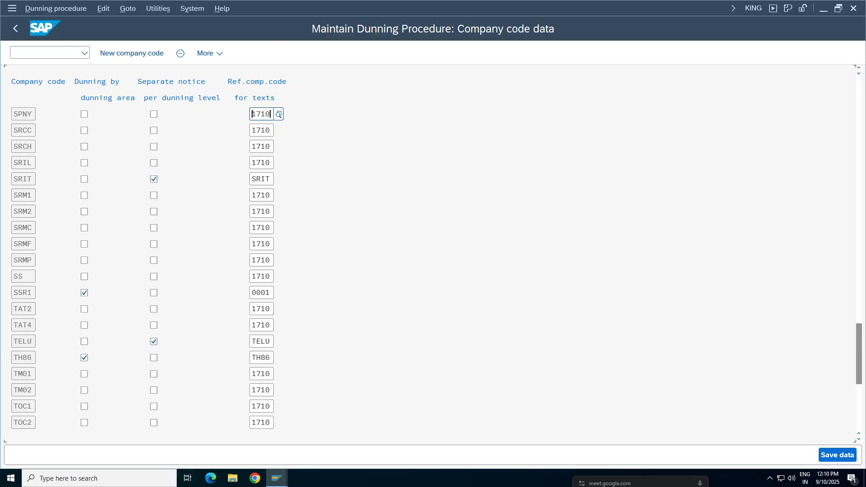
{"action": "left_click", "coordinate": [137, 53]}
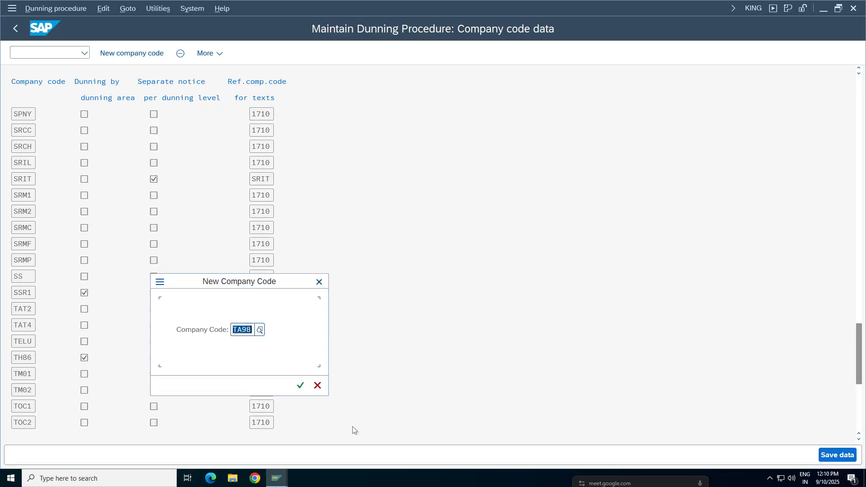
{"action": "left_click", "coordinate": [300, 385]}
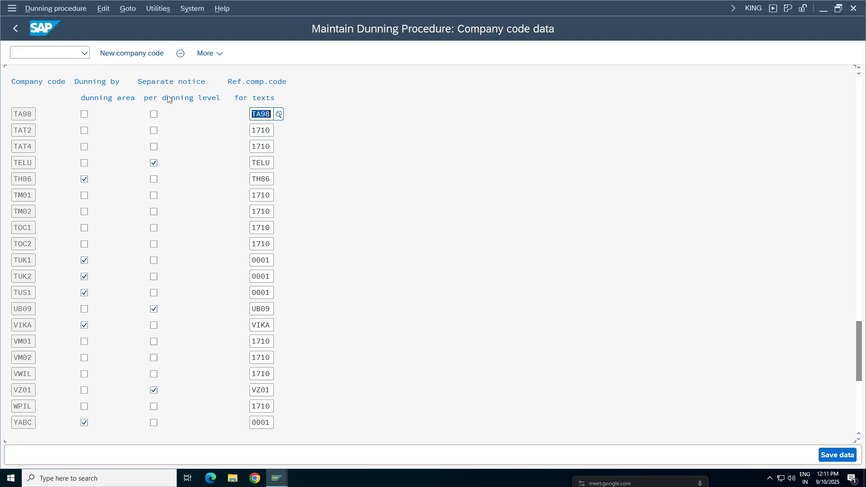
{"action": "left_click", "coordinate": [153, 115]}
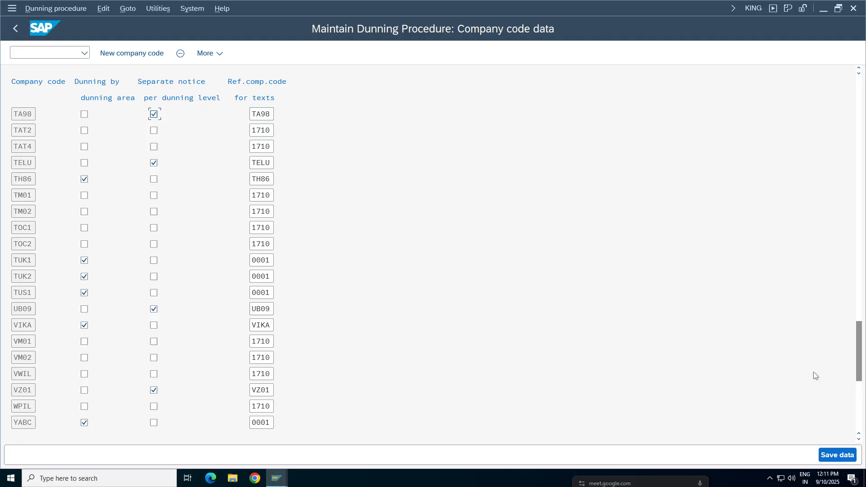
Step: Save the company code data under the customizing request Tata Group Tata98, searching your own requests for ta98
{"action": "left_click", "coordinate": [843, 460]}
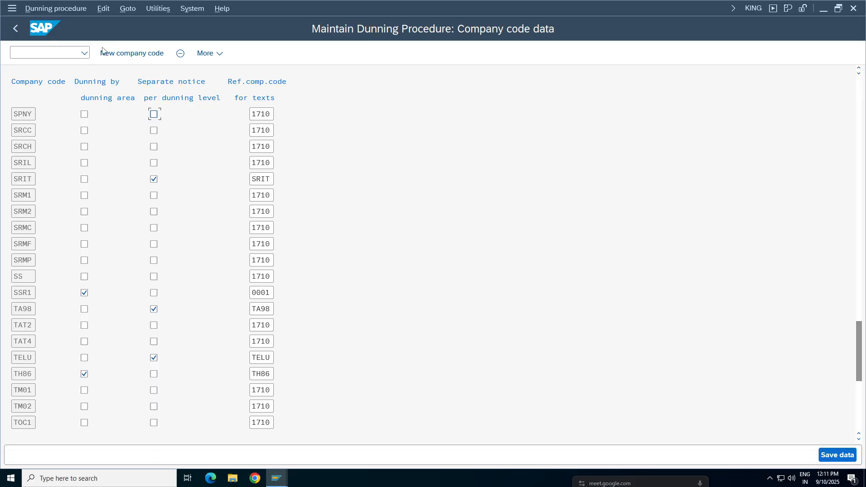
{"action": "left_click", "coordinate": [830, 455]}
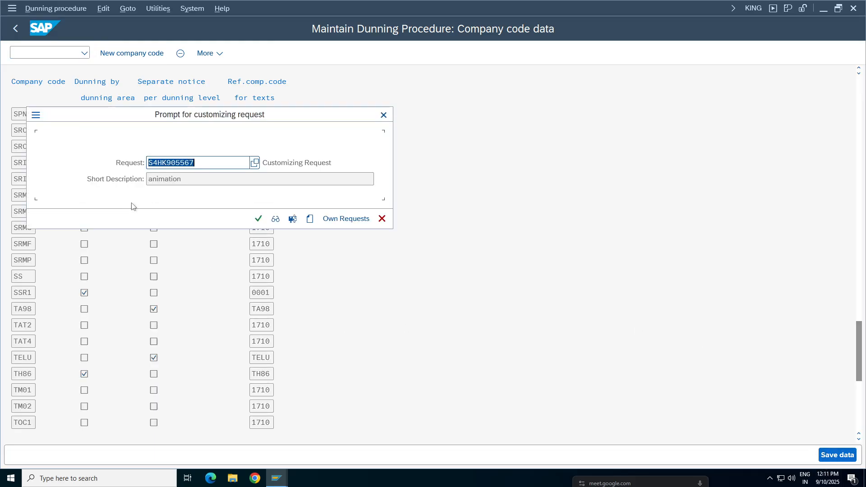
{"action": "left_click", "coordinate": [346, 219]}
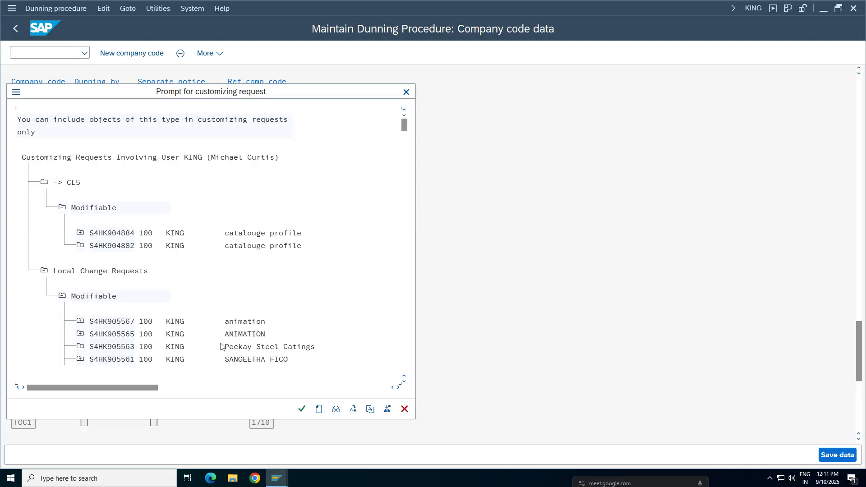
{"action": "key", "text": "ctrl+f"}
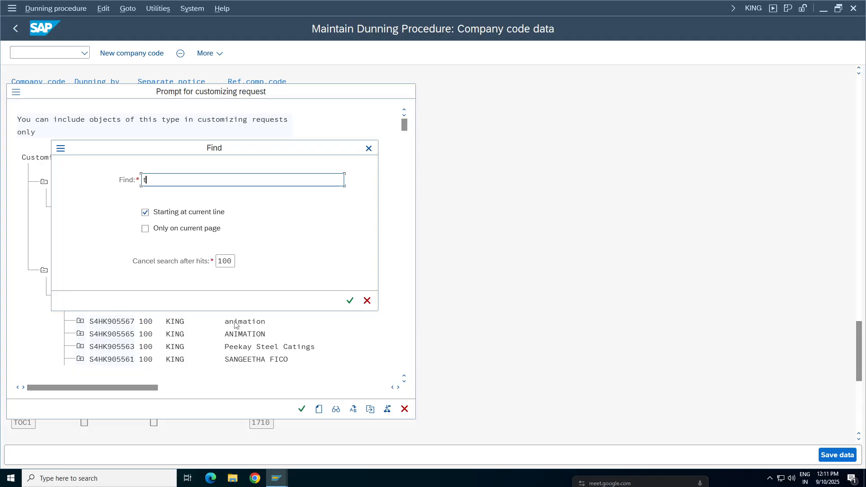
{"action": "type", "text": "a98"}
{"action": "key", "text": "Return"}
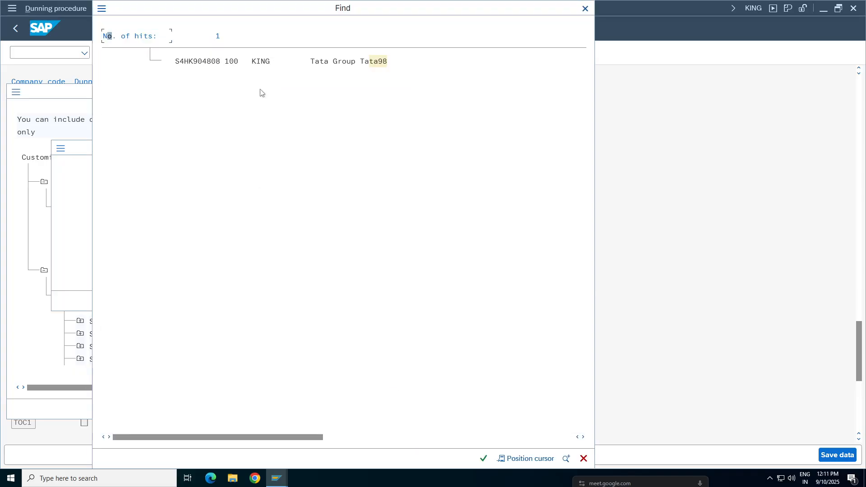
{"action": "double_click", "coordinate": [334, 61]}
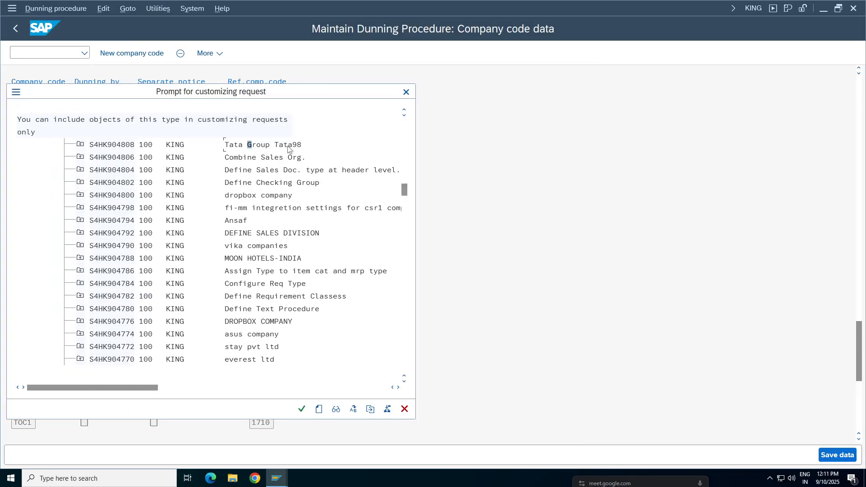
{"action": "double_click", "coordinate": [288, 145]}
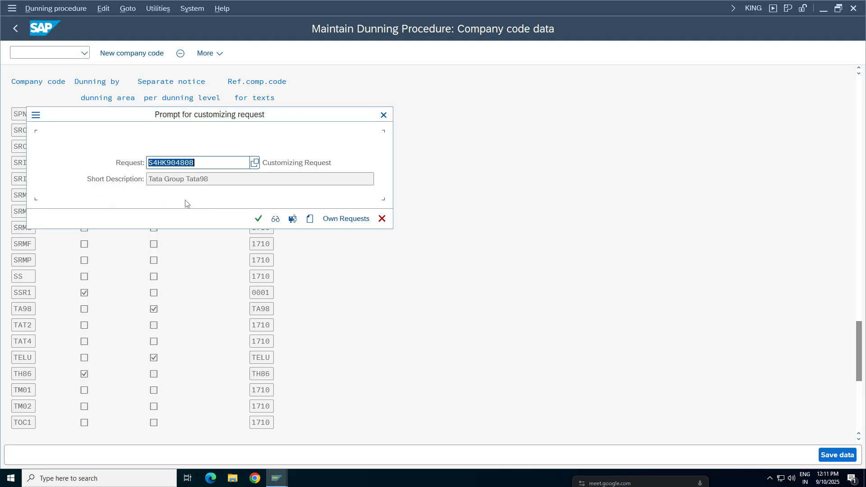
{"action": "left_click", "coordinate": [258, 219]}
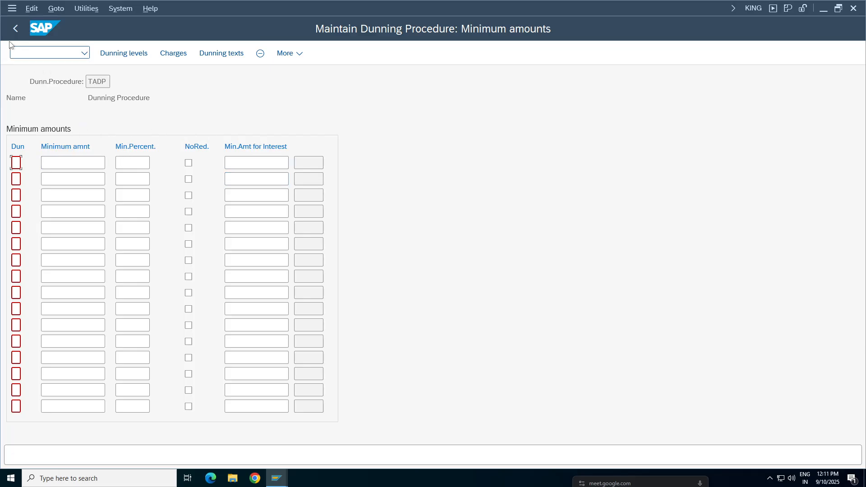
Step: View TADP's dunning texts for company code TA98 and account type Supplier, and return to the procedure overview
{"action": "left_click", "coordinate": [221, 53]}
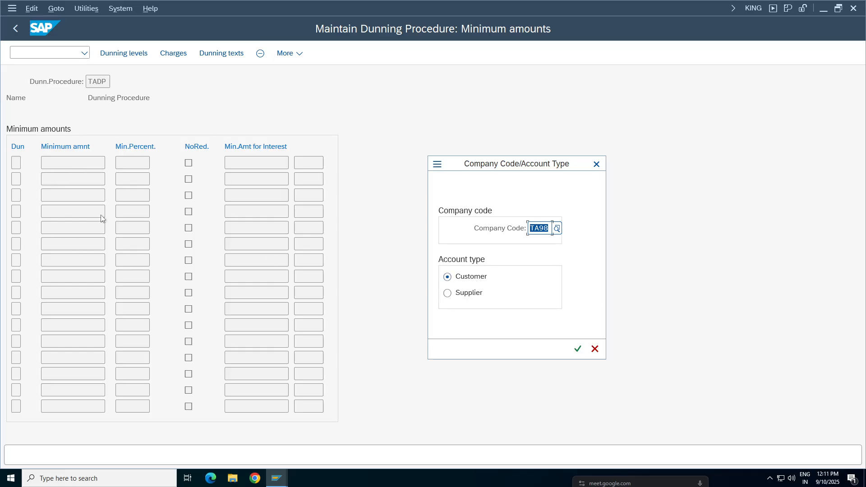
{"action": "left_click", "coordinate": [459, 295]}
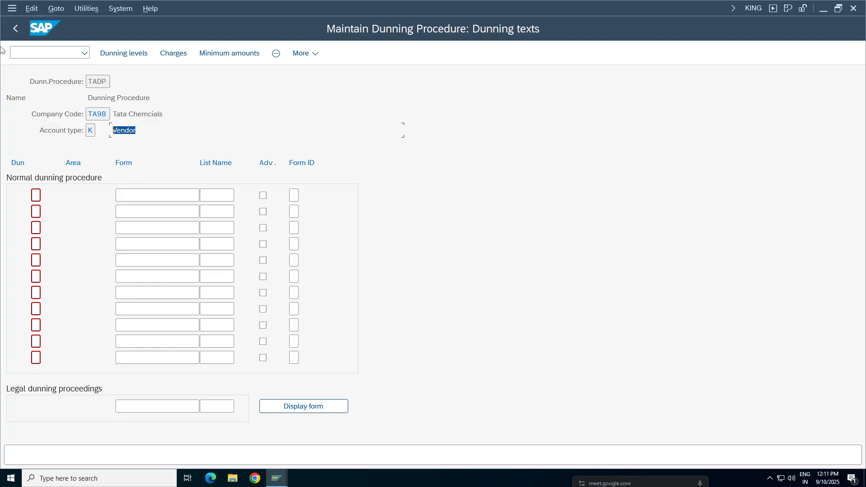
{"action": "left_click", "coordinate": [15, 28]}
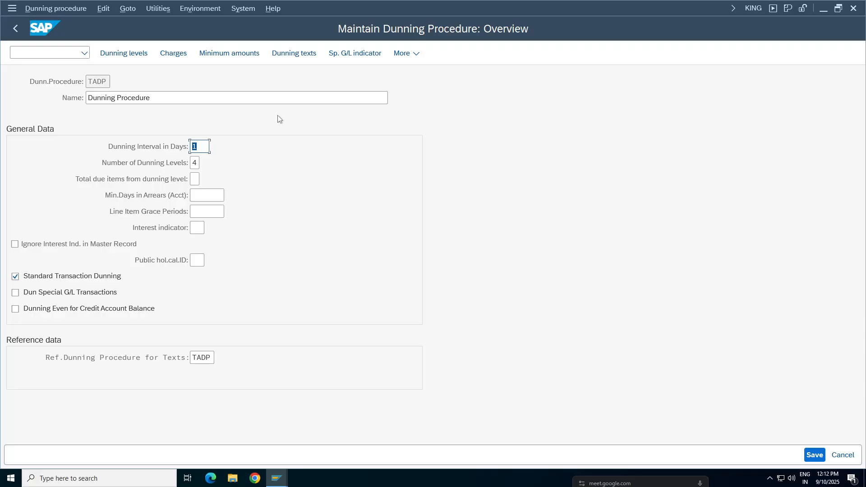
Step: Open TADP's dunning texts for company code TA98 and account type Customer, and start new form selection entries
{"action": "left_click", "coordinate": [294, 53]}
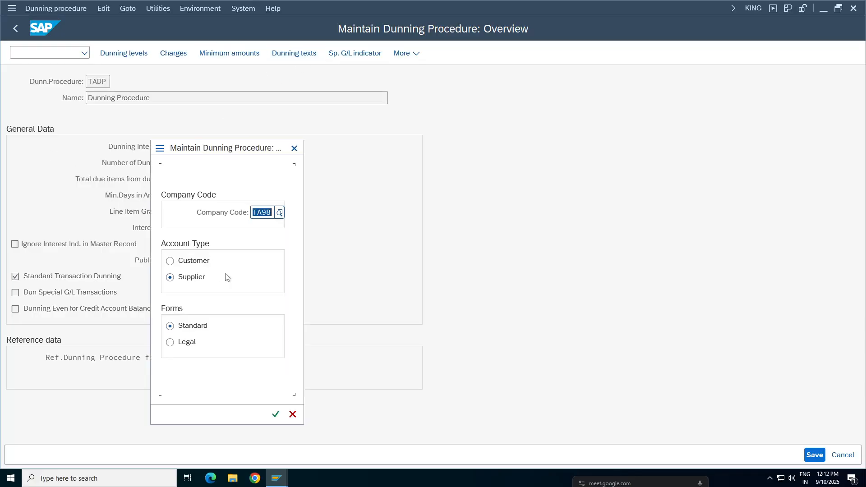
{"action": "left_click", "coordinate": [197, 260]}
{"action": "key", "text": "Return"}
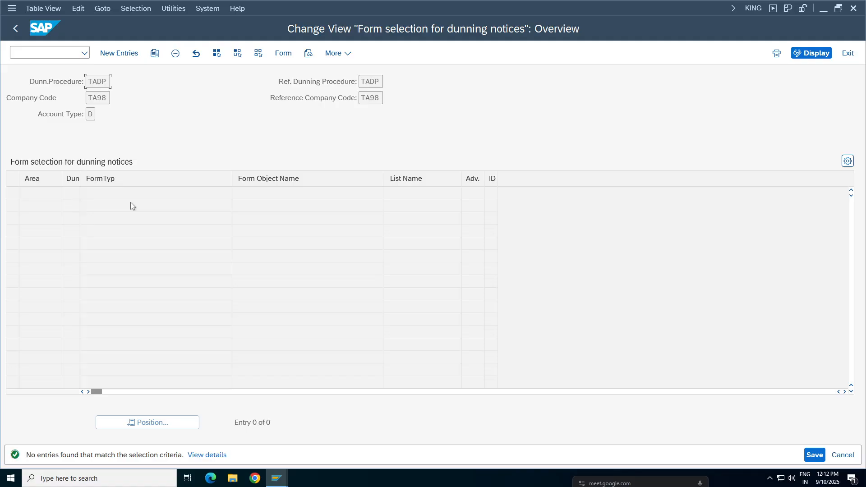
{"action": "left_click", "coordinate": [119, 53]}
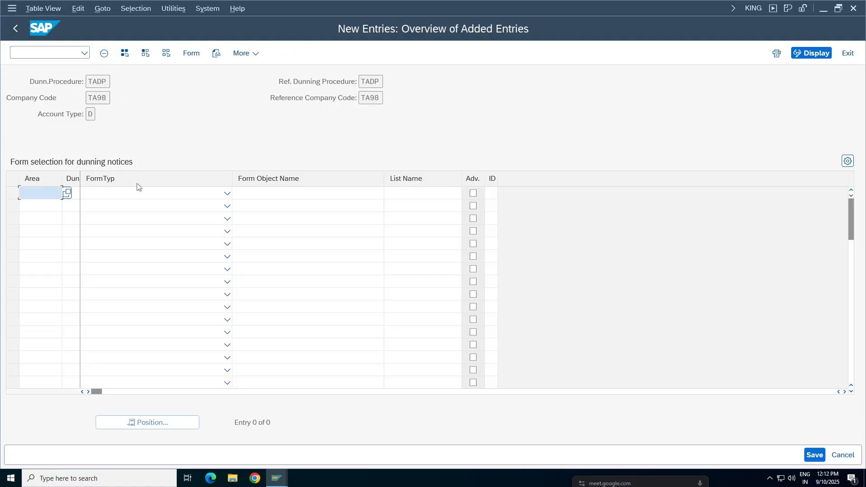
Step: Enter dunning levels 1, 2, 3 and 4 in the first four rows of the dunning notice form selection
{"action": "left_click", "coordinate": [104, 196]}
{"action": "left_click", "coordinate": [72, 193]}
{"action": "left_click", "coordinate": [71, 193]}
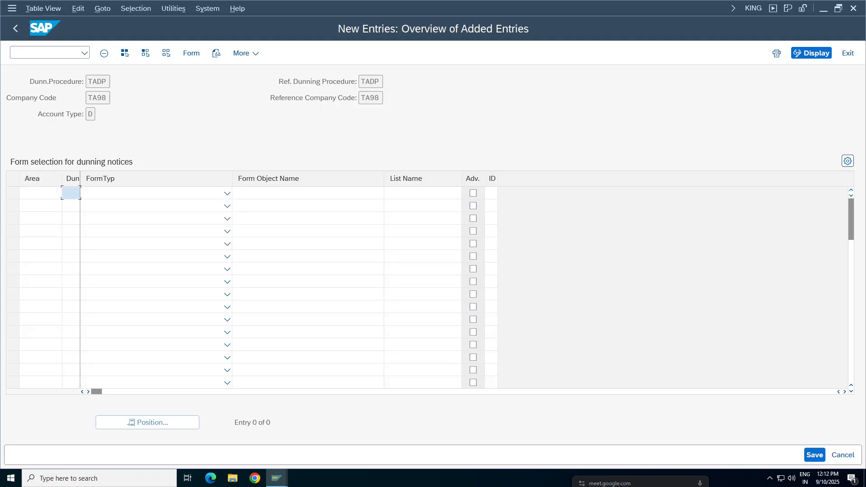
{"action": "left_click", "coordinate": [73, 211]}
{"action": "left_click", "coordinate": [73, 214]}
{"action": "left_click", "coordinate": [74, 238]}
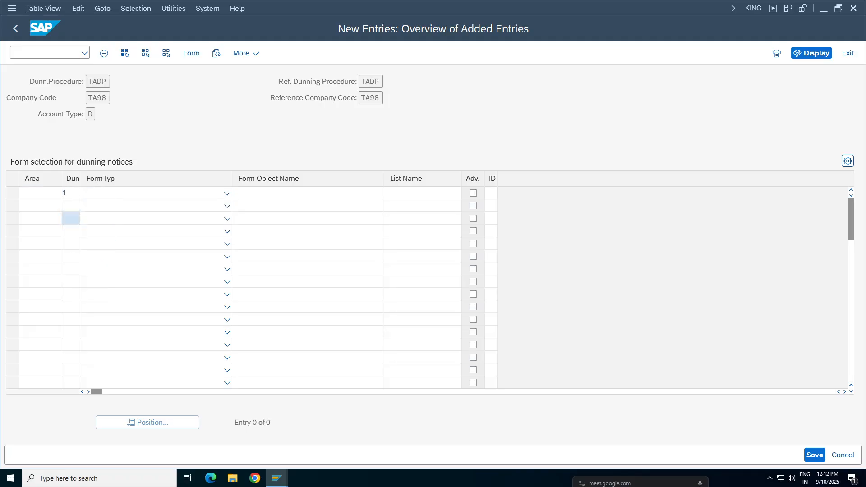
{"action": "left_click", "coordinate": [71, 206]}
{"action": "left_click", "coordinate": [72, 235]}
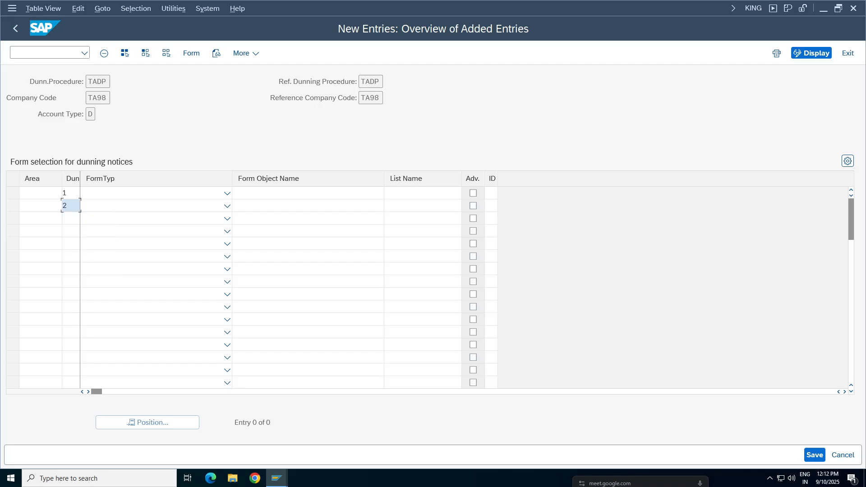
{"action": "left_click", "coordinate": [95, 114]}
{"action": "left_click", "coordinate": [72, 218]}
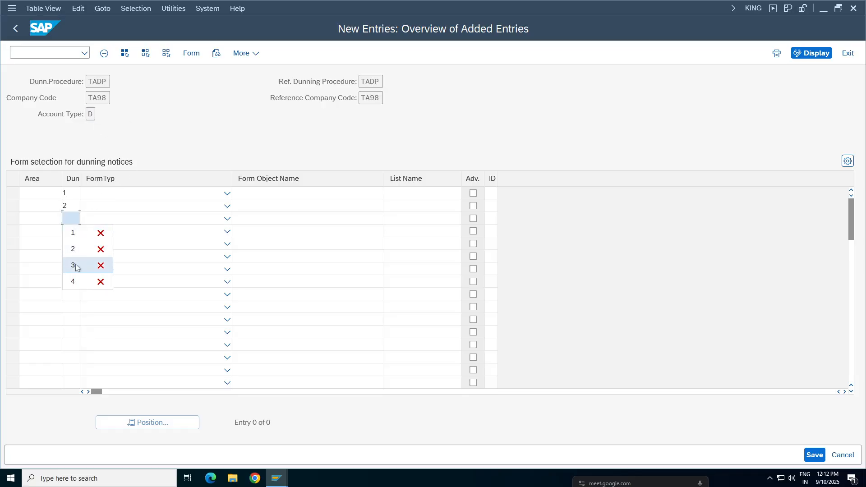
{"action": "left_click", "coordinate": [72, 266]}
{"action": "left_click", "coordinate": [71, 230]}
{"action": "left_click", "coordinate": [72, 292]}
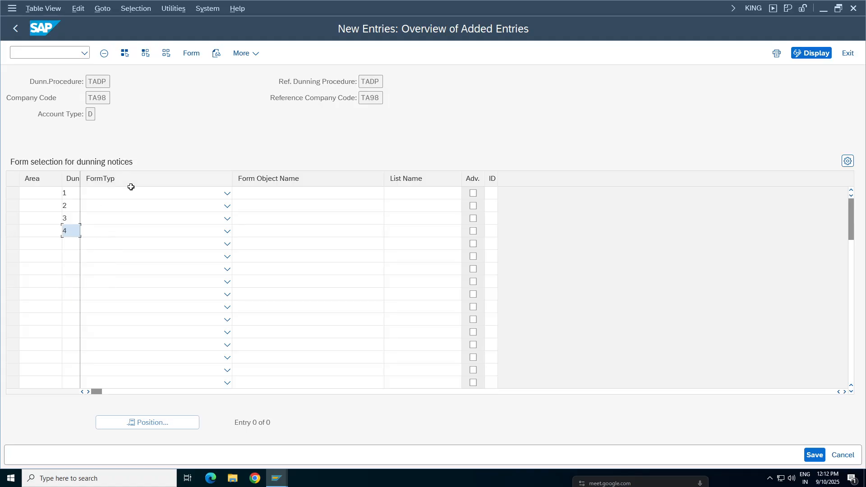
Step: Assign form objects F150_DUNN_01, F150_DUNN_02, F150_DUNN_03 and F150_DUNN_01 to dunning levels 1 through 4 respectively
{"action": "left_click", "coordinate": [164, 196]}
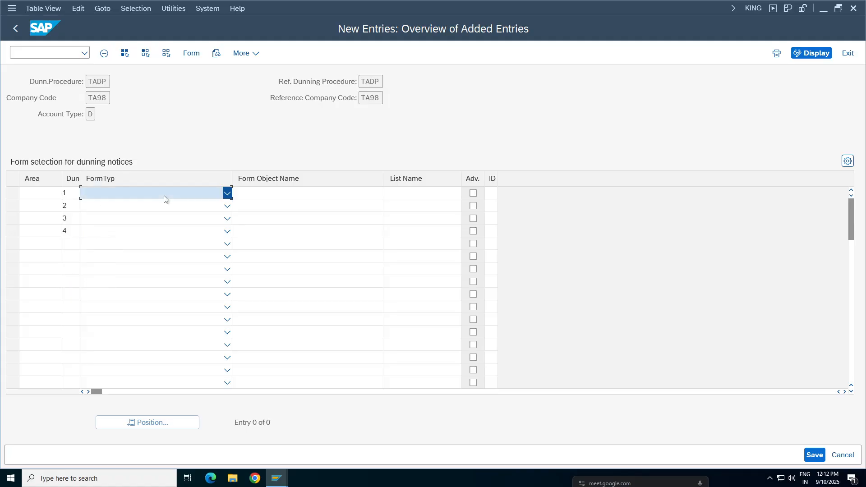
{"action": "left_click", "coordinate": [169, 128]}
{"action": "left_click", "coordinate": [307, 193]}
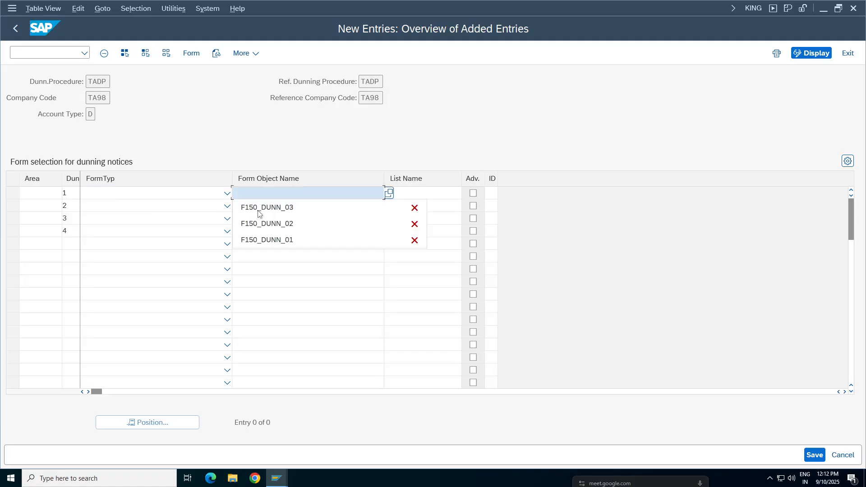
{"action": "left_click", "coordinate": [267, 242]}
{"action": "left_click", "coordinate": [382, 206]}
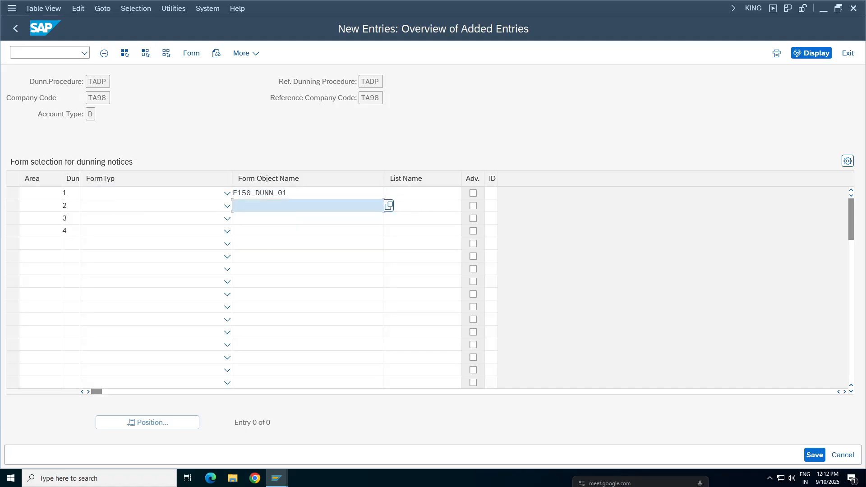
{"action": "left_click", "coordinate": [263, 237]}
{"action": "left_click", "coordinate": [261, 218]}
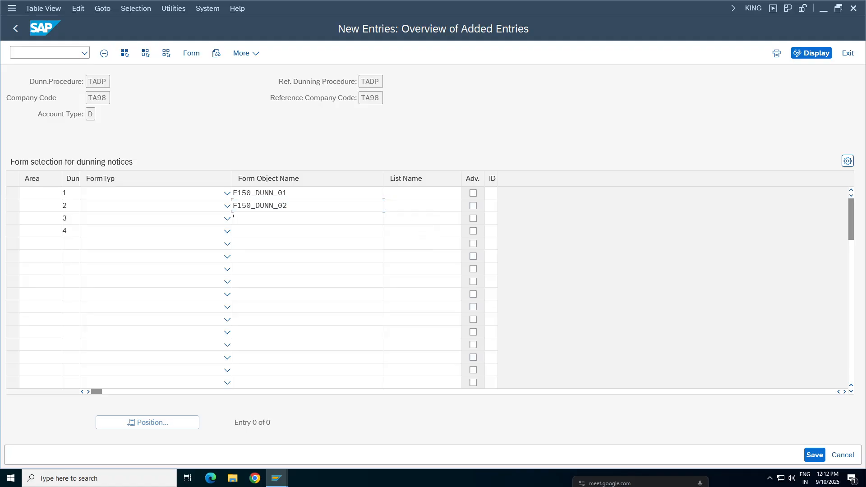
{"action": "left_click", "coordinate": [267, 233]}
{"action": "left_click", "coordinate": [262, 231]}
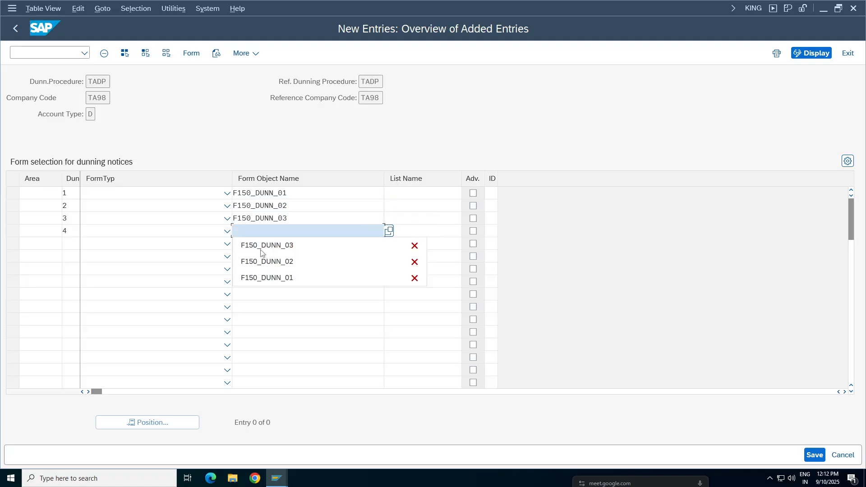
{"action": "left_click", "coordinate": [265, 279]}
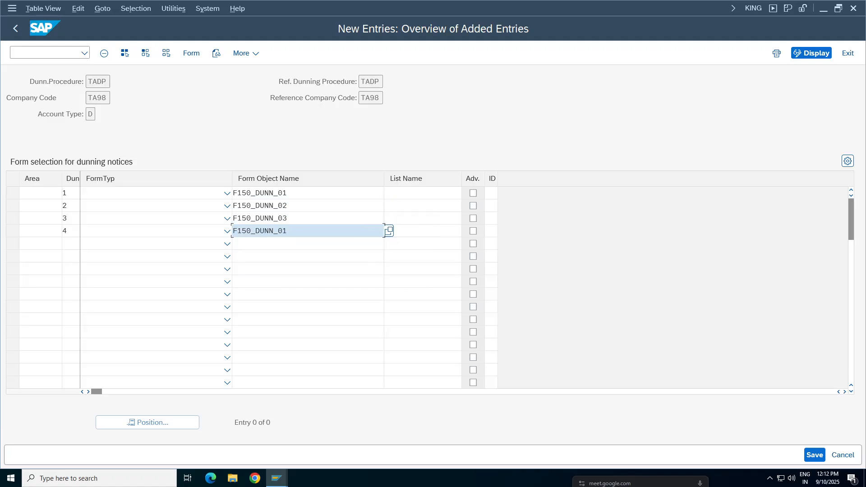
Step: Set the form type to Smart Forms for all four dunning levels and validate the entries
{"action": "left_click", "coordinate": [227, 193]}
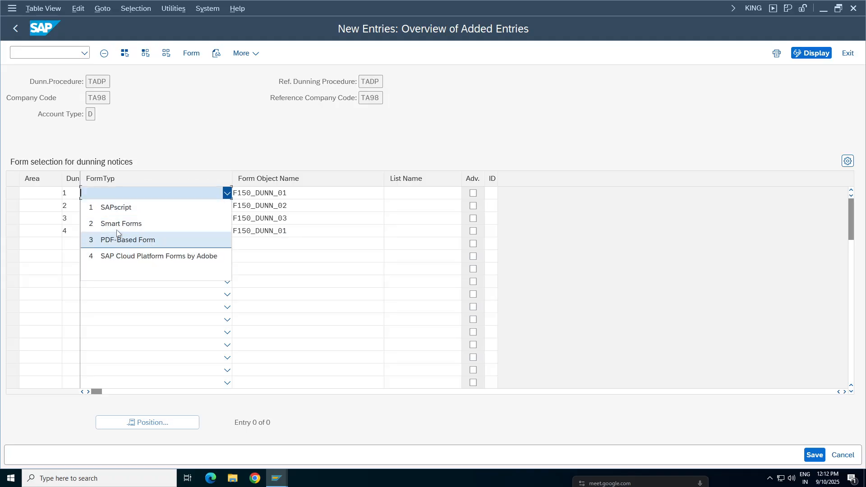
{"action": "left_click", "coordinate": [125, 229]}
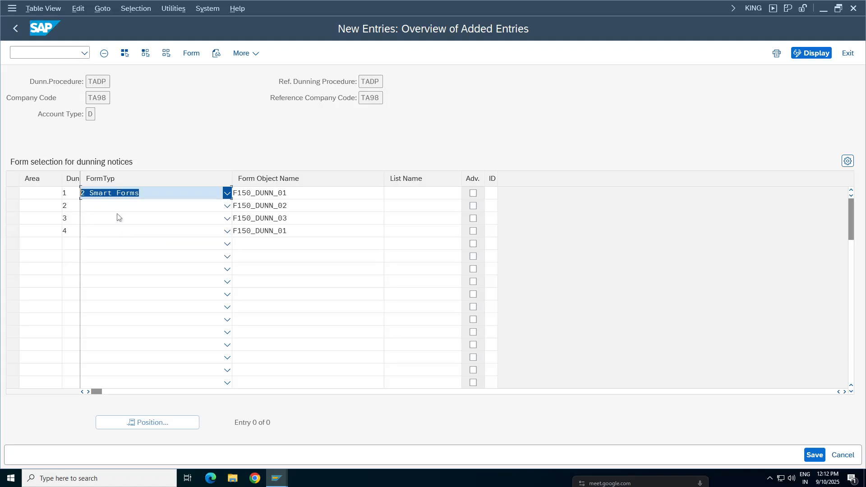
{"action": "left_click", "coordinate": [107, 208]}
{"action": "left_click", "coordinate": [106, 236]}
{"action": "left_click", "coordinate": [105, 220]}
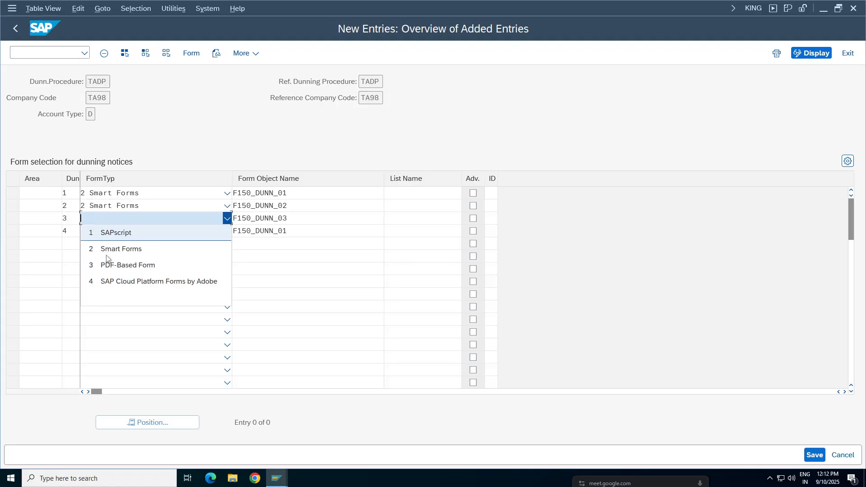
{"action": "left_click", "coordinate": [112, 248]}
{"action": "left_click", "coordinate": [109, 231]}
{"action": "left_click", "coordinate": [113, 265]}
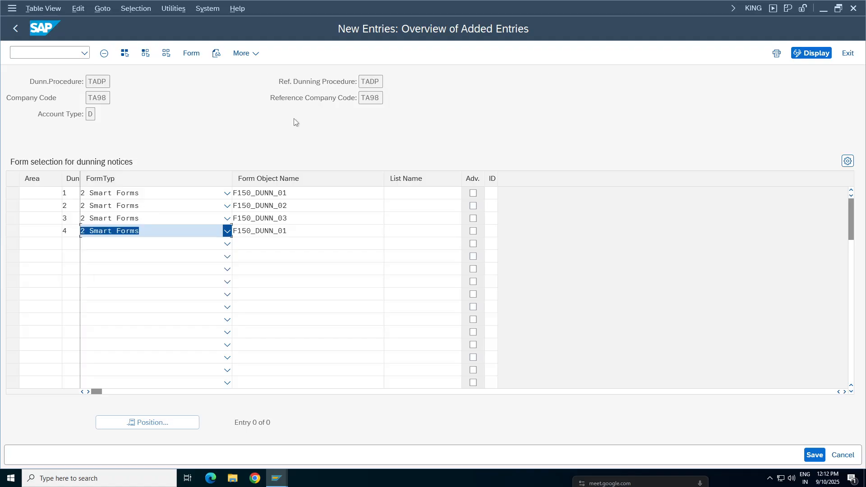
{"action": "key", "text": "Return"}
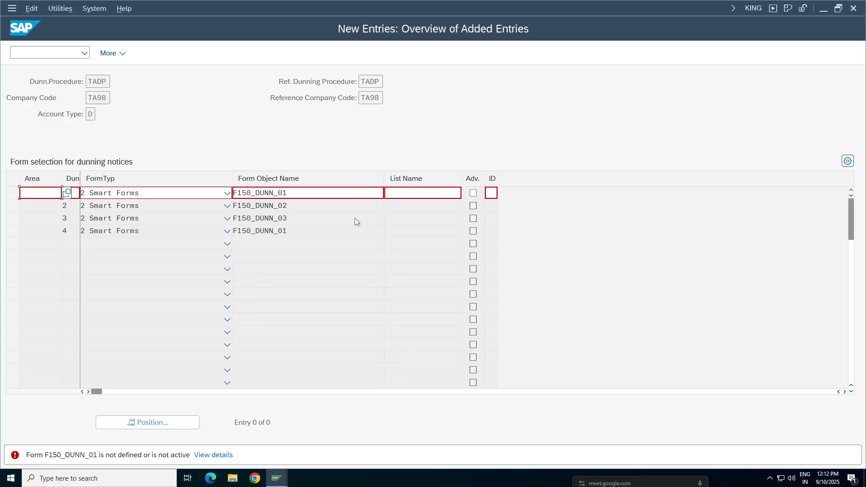
Step: Clear level 1's form object name, abandon the new form entries and return to the dunning procedure overview
{"action": "double_click", "coordinate": [260, 193]}
{"action": "key", "text": "BackSpace"}
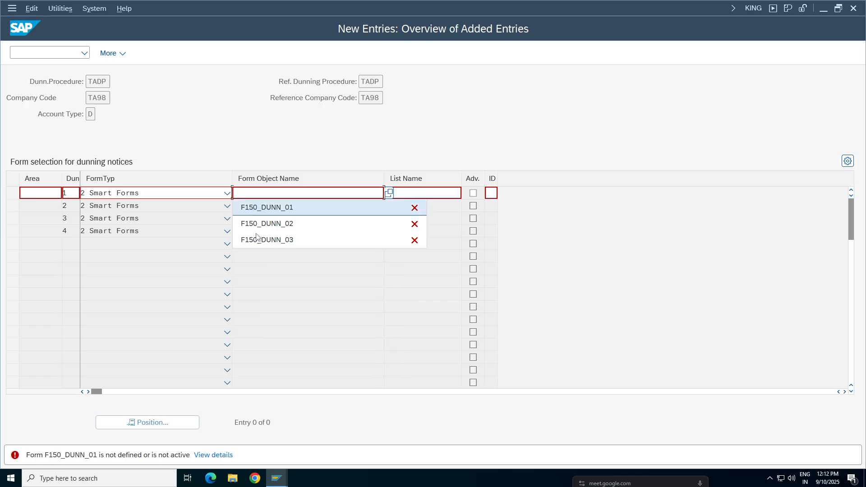
{"action": "left_click", "coordinate": [276, 147]}
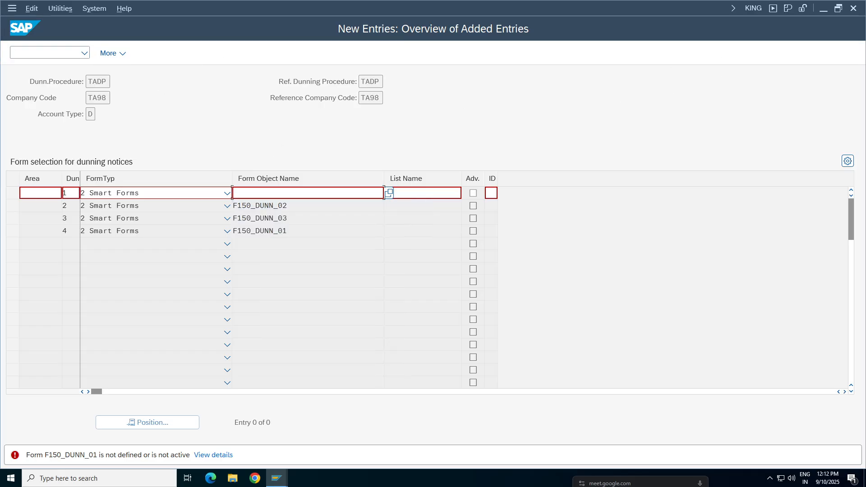
{"action": "key", "text": "F12"}
{"action": "left_click", "coordinate": [205, 246]}
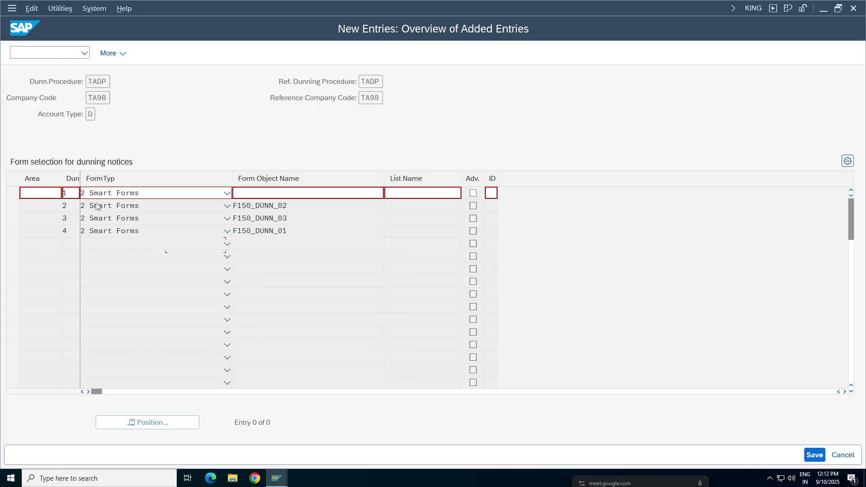
{"action": "left_click", "coordinate": [13, 29]}
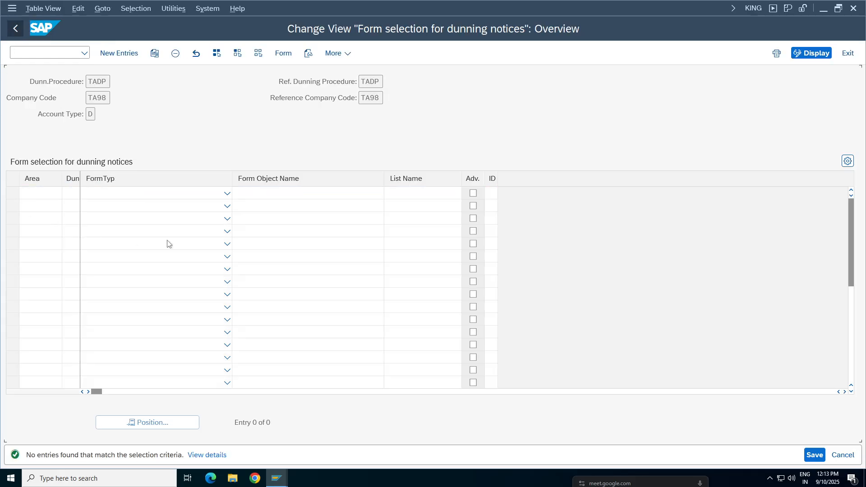
{"action": "key", "text": "F3"}
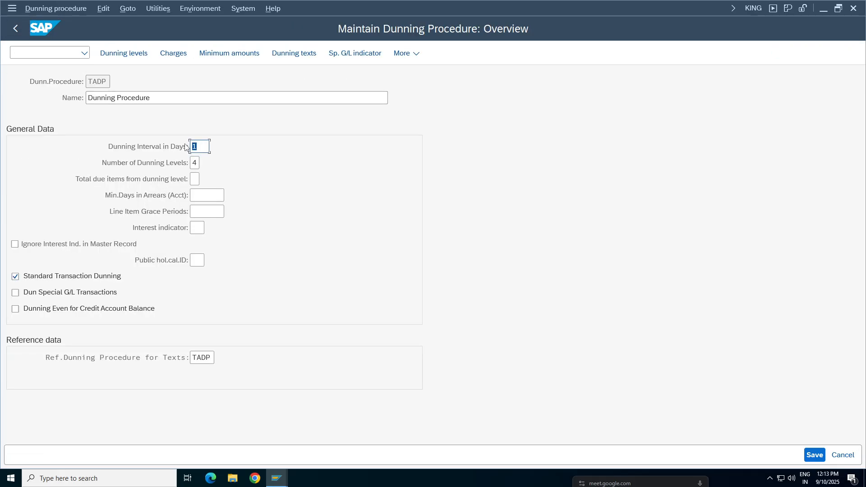
Step: Save dunning procedure TADP under the customizing request Tata Group Tata98 and return to the IMG structure
{"action": "left_click", "coordinate": [814, 454]}
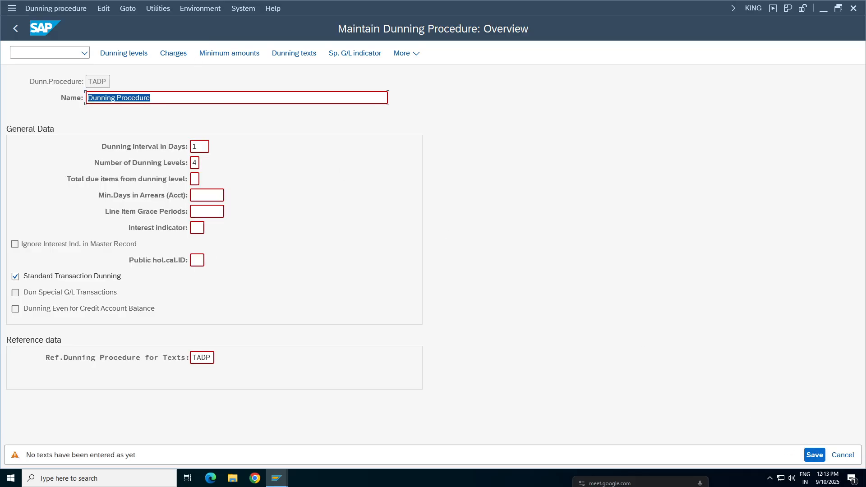
{"action": "key", "text": "Return"}
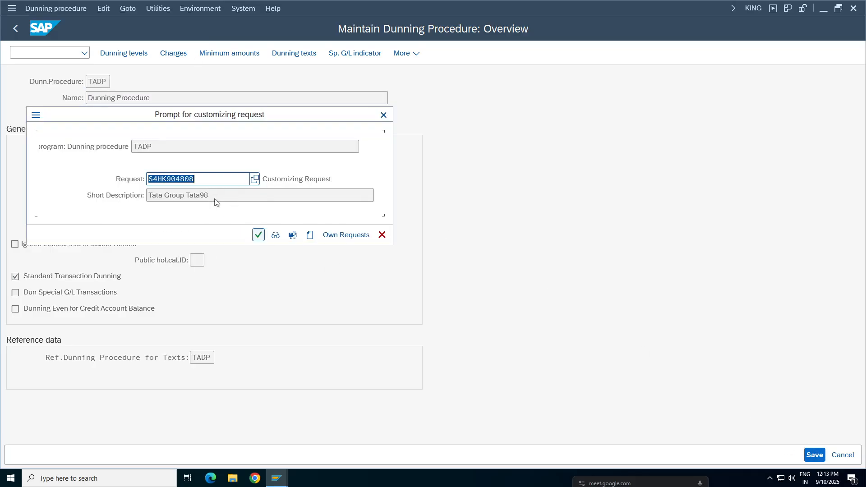
{"action": "left_click", "coordinate": [258, 235]}
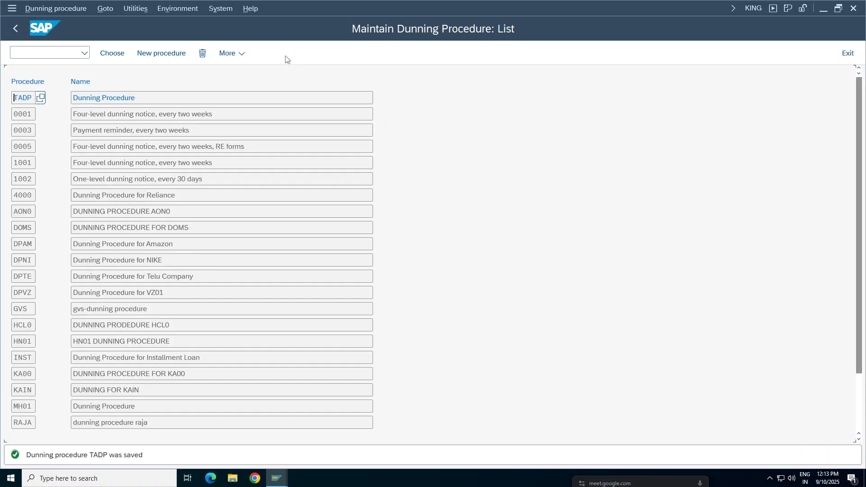
{"action": "left_click", "coordinate": [15, 30]}
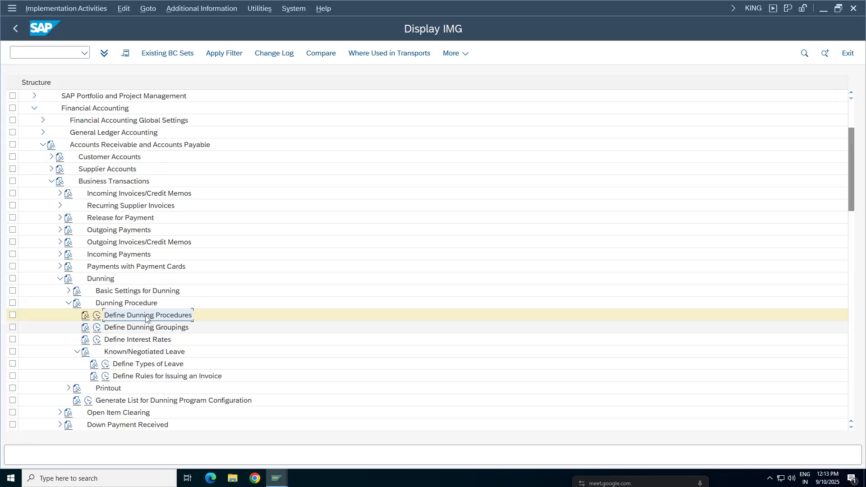
Step: Reopen dunning procedure TADP from Define Dunning Procedures and rename it Dunning Procedure for TA98
{"action": "left_click", "coordinate": [97, 315]}
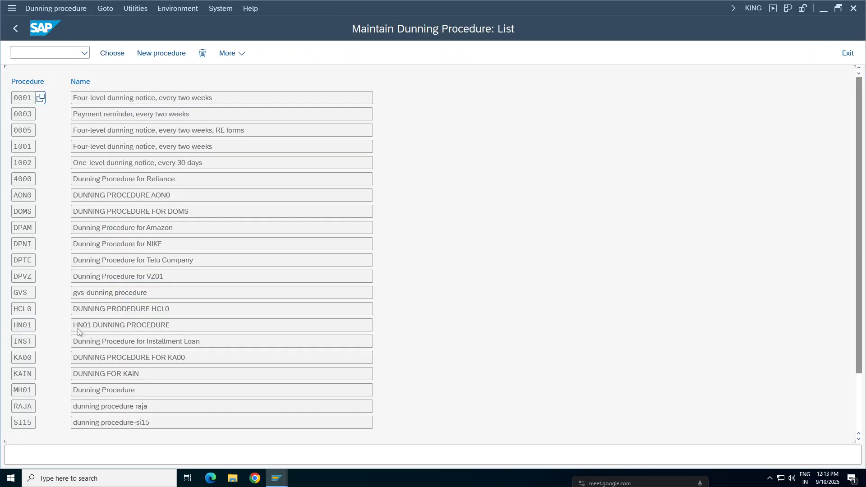
{"action": "left_click", "coordinate": [144, 292]}
{"action": "scroll", "coordinate": [144, 291], "scroll_direction": "down", "scroll_amount": 3}
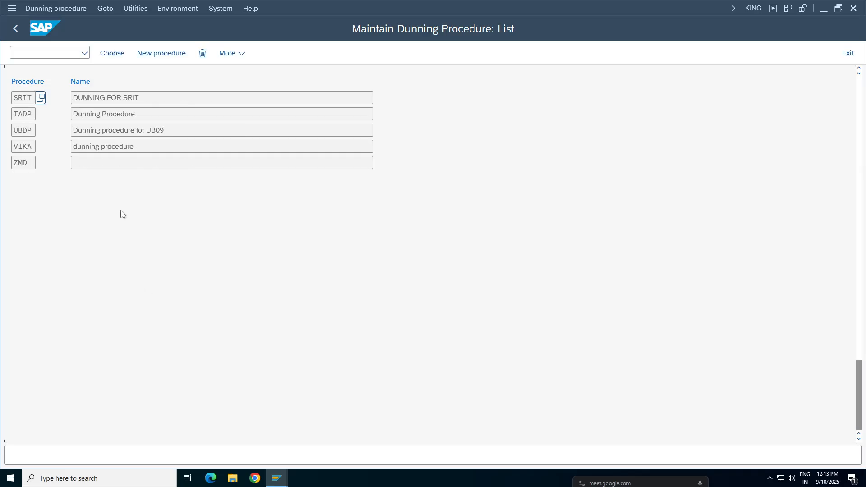
{"action": "double_click", "coordinate": [128, 116]}
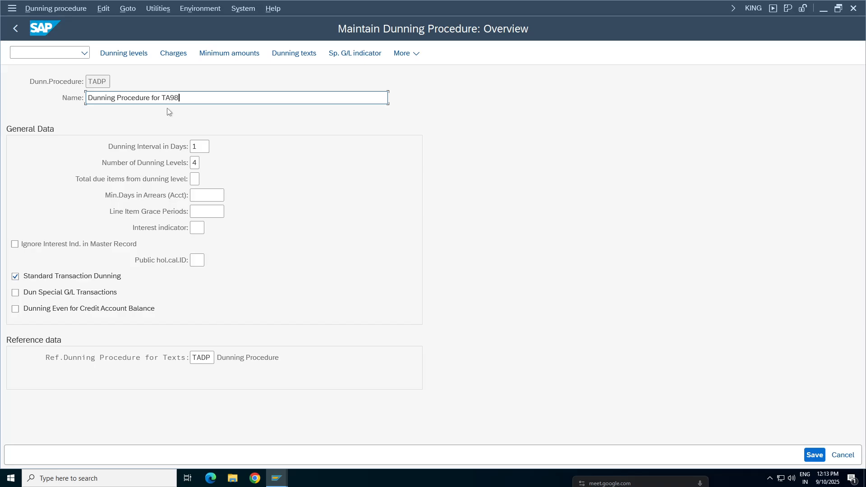
Step: Review TADP's dunning interval, number of dunning levels and reference dunning procedure for texts
{"action": "left_click", "coordinate": [201, 147]}
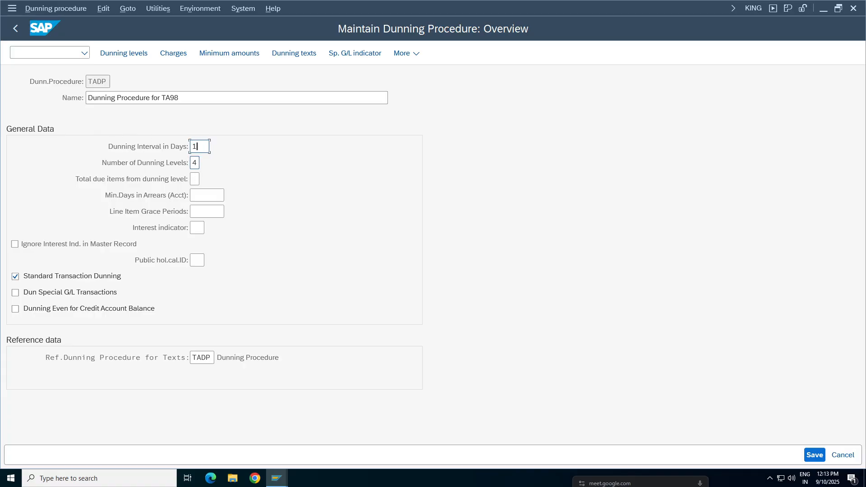
{"action": "key", "text": "Tab"}
{"action": "left_click", "coordinate": [201, 358]}
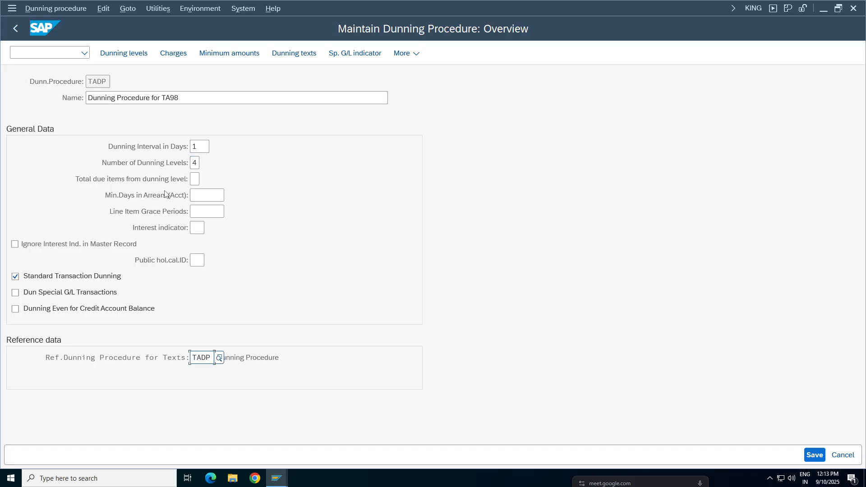
{"action": "left_click", "coordinate": [103, 82]}
{"action": "left_click", "coordinate": [202, 357]}
Step: Review the days in arrears defined for TADP's dunning levels
{"action": "left_click", "coordinate": [124, 53]}
{"action": "left_click", "coordinate": [157, 179]}
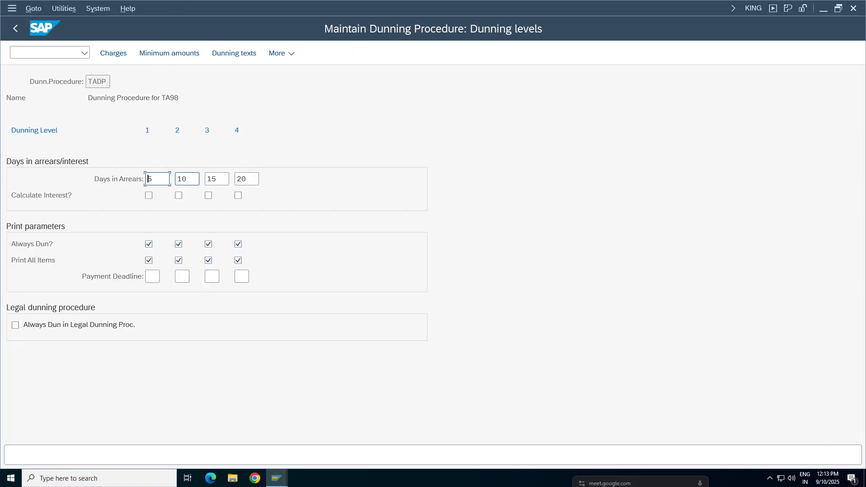
{"action": "left_click", "coordinate": [189, 179]}
{"action": "left_click", "coordinate": [163, 180]}
Step: Review TADP's dunning charges and minimum amounts in currency INR, and return to the procedure overview
{"action": "left_click", "coordinate": [115, 60]}
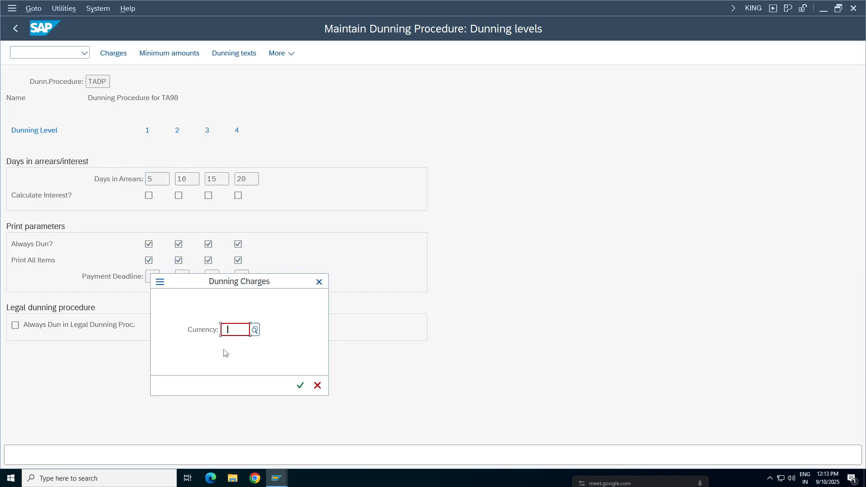
{"action": "left_click", "coordinate": [239, 351]}
{"action": "left_click", "coordinate": [300, 385]}
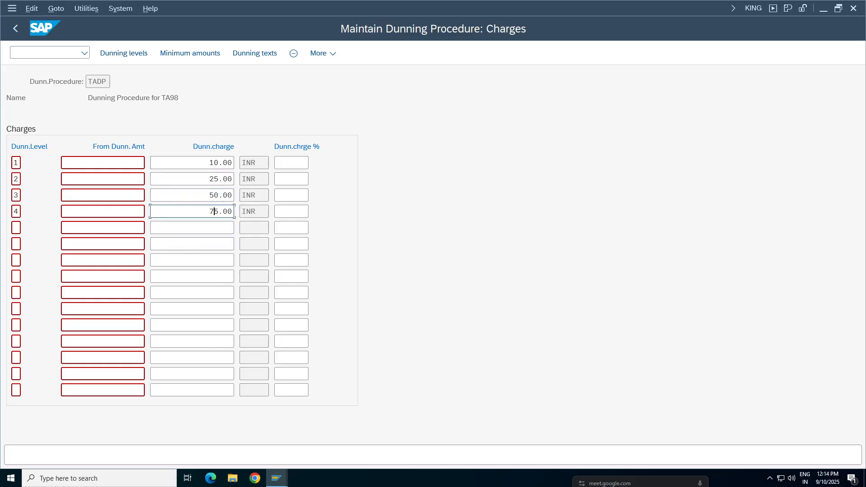
{"action": "left_click", "coordinate": [189, 54]}
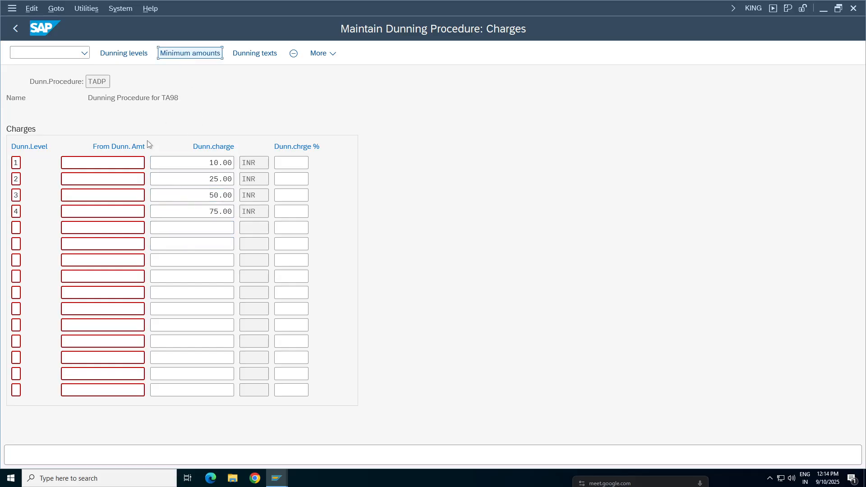
{"action": "left_click", "coordinate": [300, 385]}
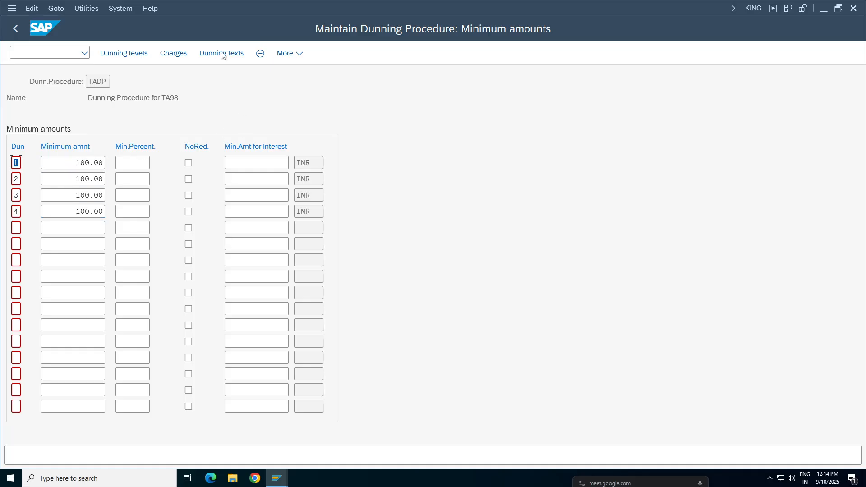
{"action": "left_click", "coordinate": [15, 30]}
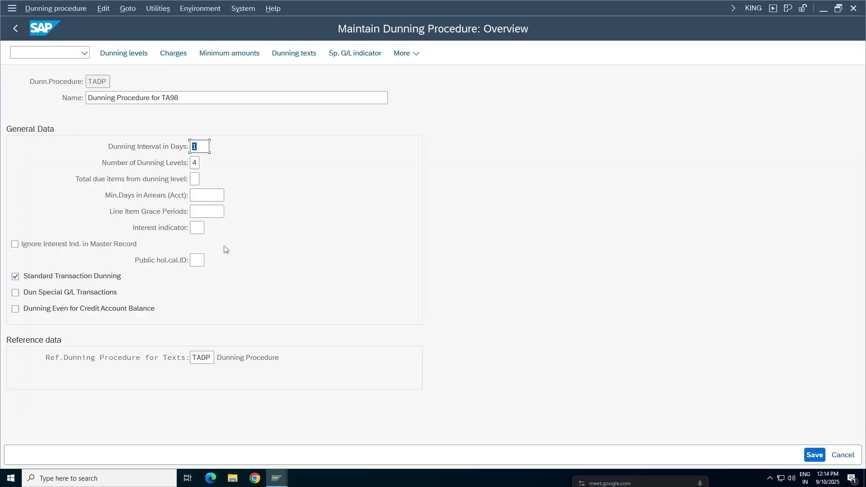
Step: Save dunning procedure TADP and accept the missing-texts warning
{"action": "left_click", "coordinate": [821, 456]}
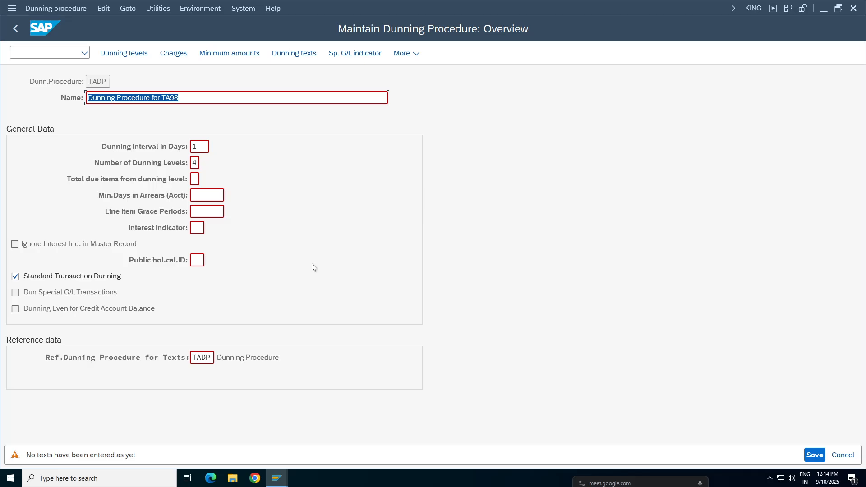
{"action": "key", "text": "Return"}
{"action": "key", "text": "Return"}
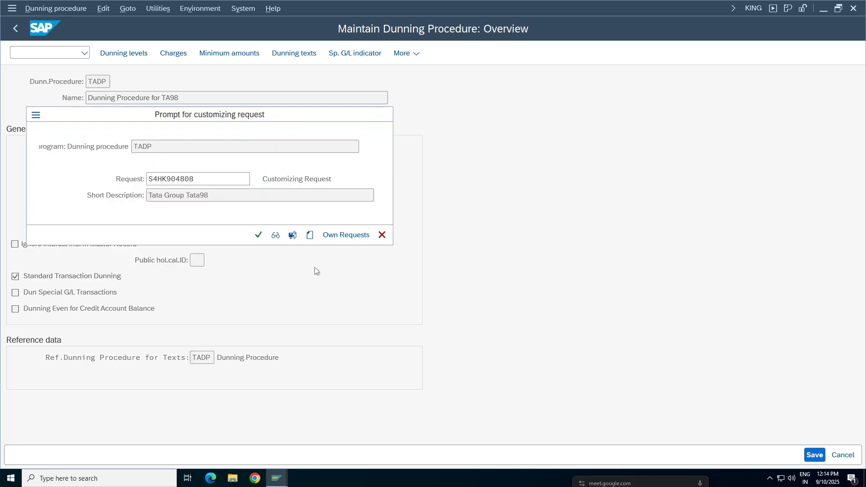
{"action": "left_click", "coordinate": [12, 35]}
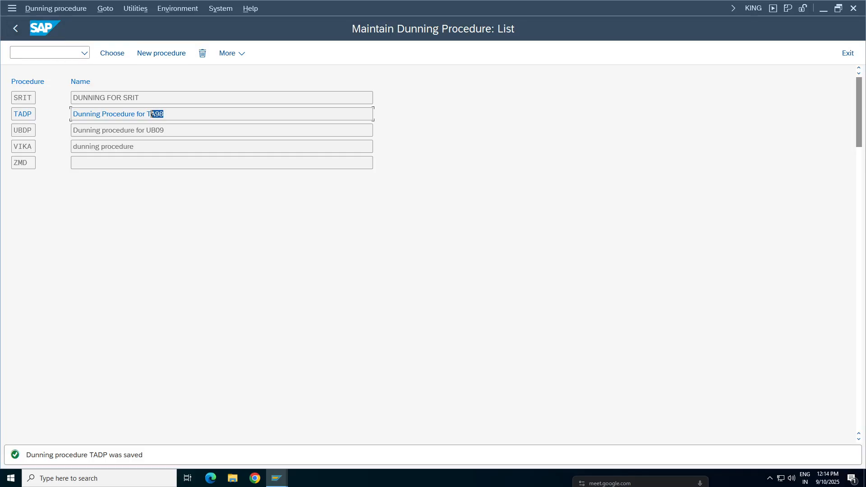
Step: Look through the list of dunning procedures and reopen TADP
{"action": "left_click_drag", "start_coordinate": [151, 114], "coordinate": [77, 184]}
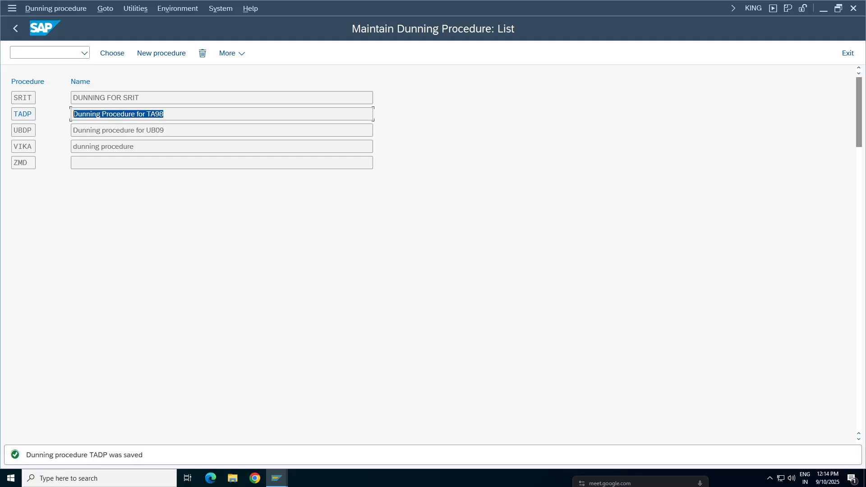
{"action": "left_click", "coordinate": [174, 114]}
{"action": "scroll", "coordinate": [174, 114], "scroll_direction": "up", "scroll_amount": 5}
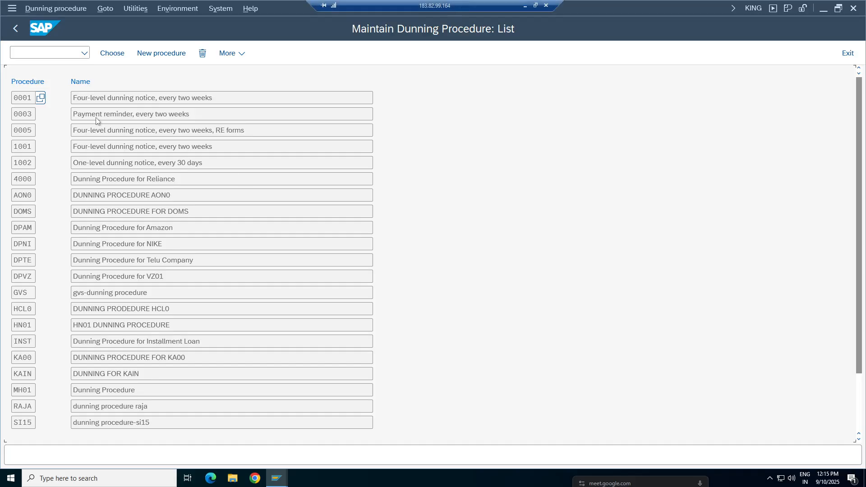
{"action": "left_click", "coordinate": [107, 358]}
{"action": "scroll", "coordinate": [106, 357], "scroll_direction": "down", "scroll_amount": 5}
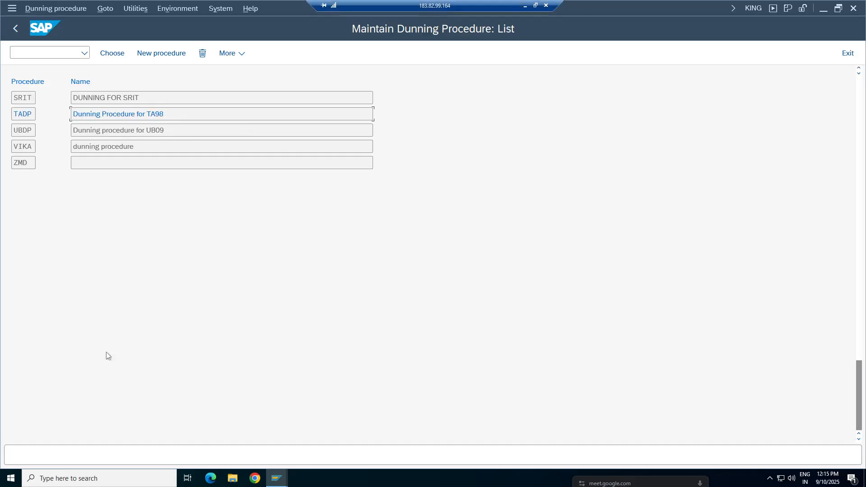
{"action": "double_click", "coordinate": [121, 114]}
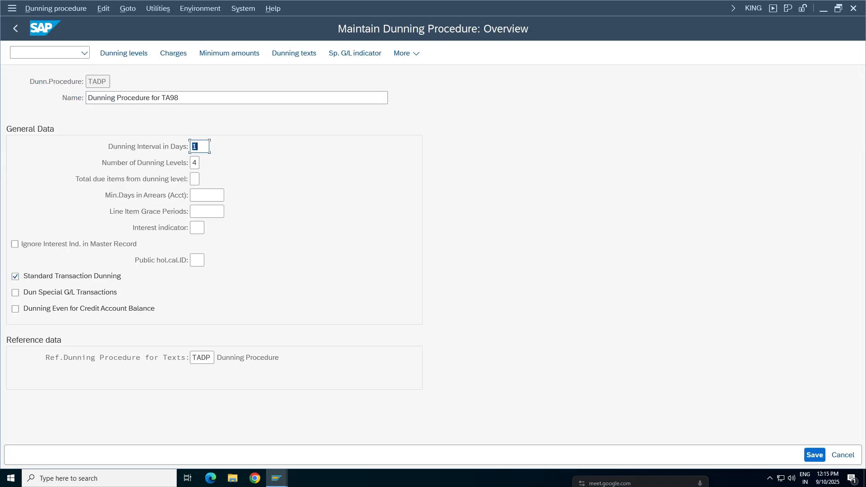
Step: Read the field help for Dunning Interval in Days and close the Performance Assistant
{"action": "key", "text": "Return"}
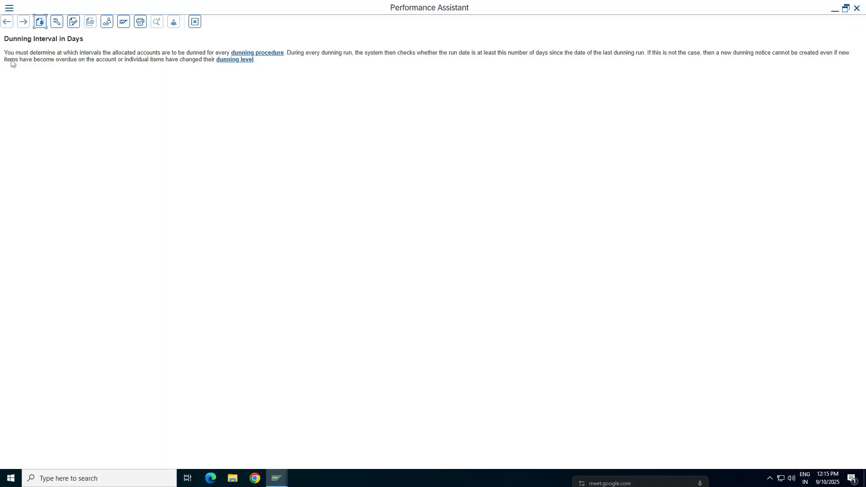
{"action": "left_click_drag", "start_coordinate": [29, 53], "coordinate": [52, 55]}
{"action": "left_click", "coordinate": [52, 53]}
{"action": "left_click_drag", "start_coordinate": [297, 53], "coordinate": [104, 53]}
{"action": "left_click", "coordinate": [66, 90]}
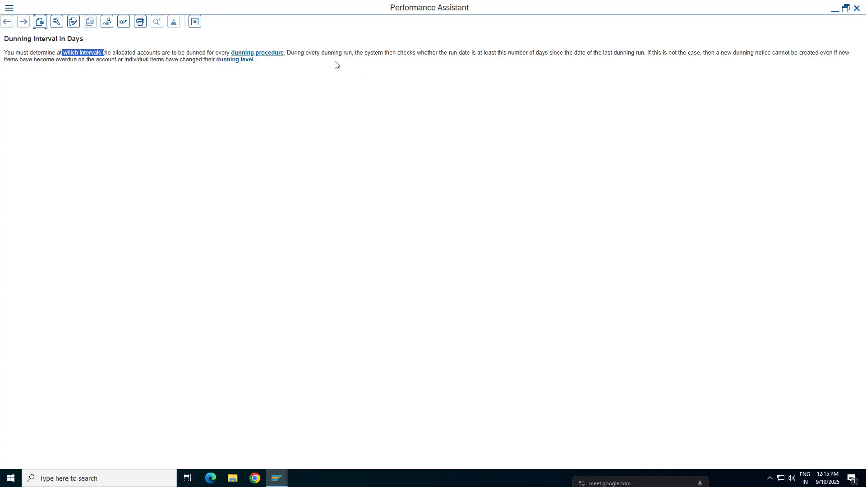
{"action": "left_click", "coordinate": [289, 53]}
{"action": "left_click_drag", "start_coordinate": [644, 52], "coordinate": [354, 52]}
{"action": "left_click", "coordinate": [427, 151]}
{"action": "left_click_drag", "start_coordinate": [291, 52], "coordinate": [648, 53]}
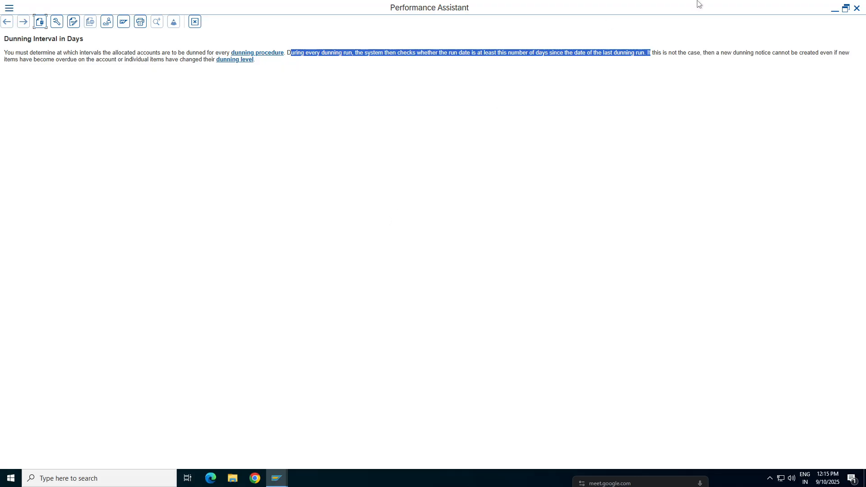
{"action": "left_click", "coordinate": [855, 9]}
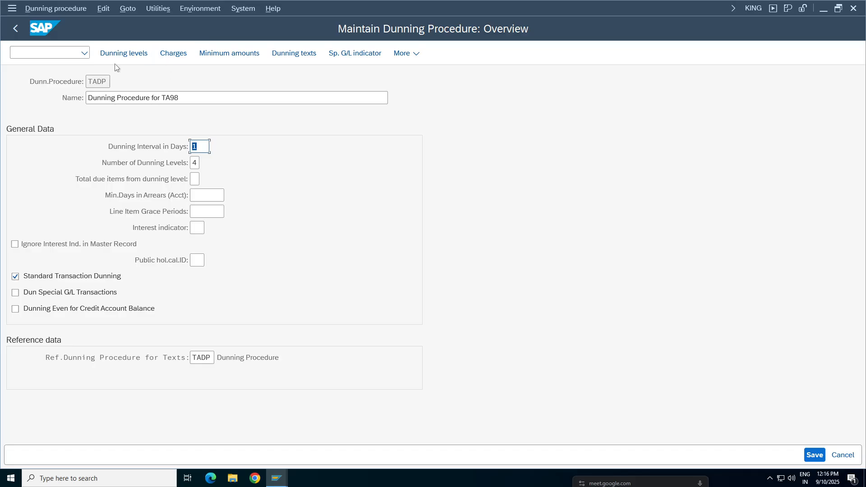
Step: Open TADP's dunning levels and check the days in arrears for level 2
{"action": "left_click", "coordinate": [133, 59]}
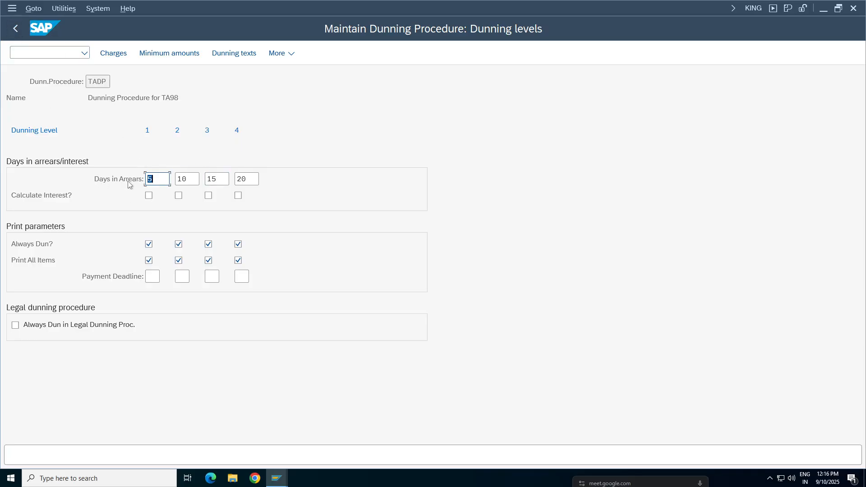
{"action": "left_click", "coordinate": [193, 180]}
Step: Switch to the FI Working Notes and Configuration Settings spreadsheet in Google Sheets and find empty rows below the notes on the Missiles sheet
{"action": "mouse_move", "coordinate": [444, 1]}
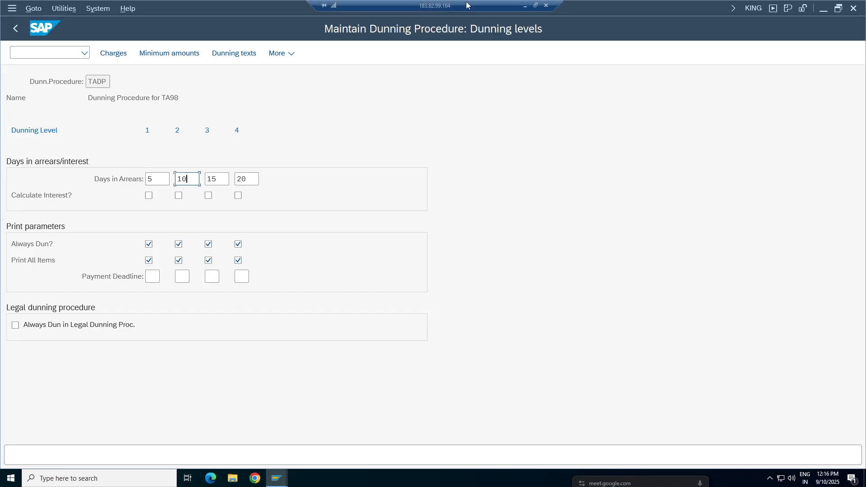
{"action": "left_click", "coordinate": [523, 6]}
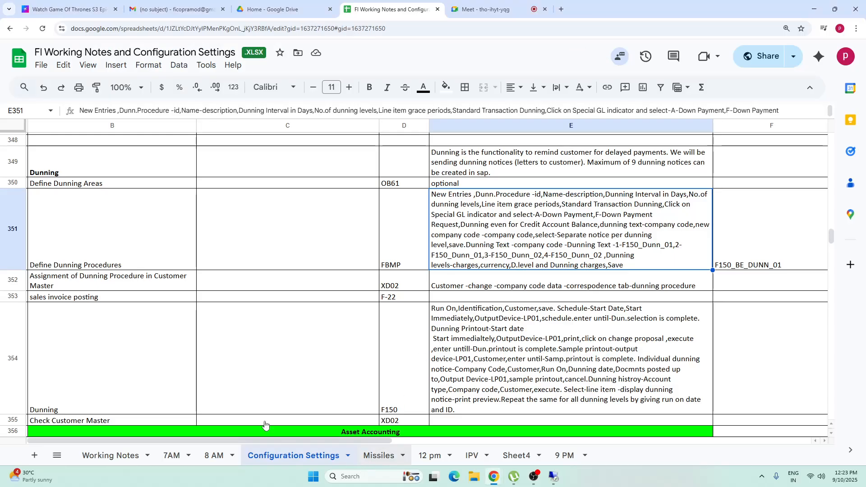
{"action": "key", "text": "ctrl+Page_Down"}
{"action": "left_click", "coordinate": [117, 366]}
{"action": "key", "text": "Page_Down"}
{"action": "key", "text": "Page_Down"}
{"action": "key", "text": "Page_Down"}
{"action": "key", "text": "Page_Down"}
{"action": "key", "text": "Page_Down"}
{"action": "key", "text": "Page_Down"}
{"action": "key", "text": "Page_Down"}
{"action": "key", "text": "Page_Down"}
{"action": "key", "text": "Page_Down"}
{"action": "key", "text": "Page_Down"}
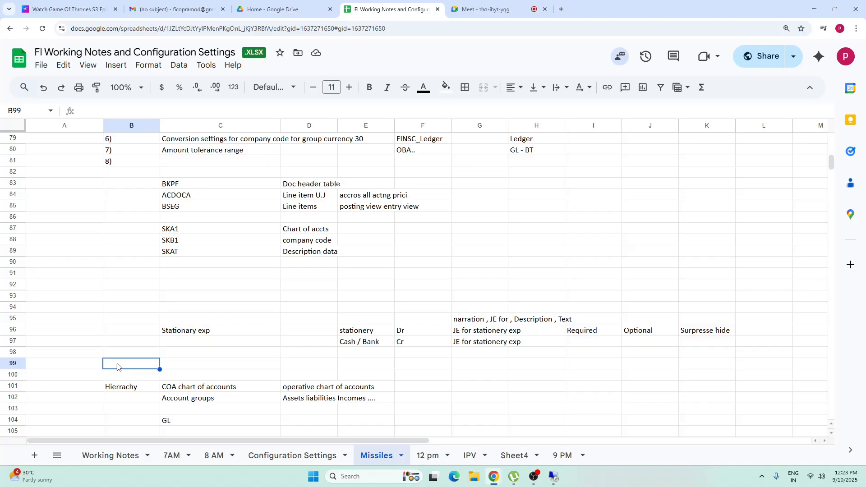
{"action": "key", "text": "Page_Down"}
{"action": "key", "text": "Page_Down"}
{"action": "key", "text": "Page_Down"}
{"action": "key", "text": "Page_Down"}
{"action": "key", "text": "Page_Down"}
{"action": "key", "text": "Page_Down"}
{"action": "key", "text": "Page_Down"}
{"action": "key", "text": "Page_Down"}
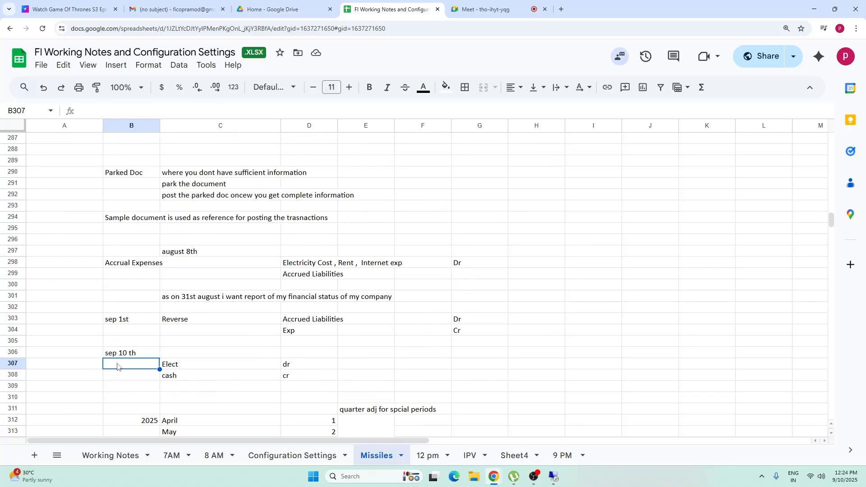
{"action": "key", "text": "Page_Down"}
{"action": "key", "text": "Page_Down"}
{"action": "key", "text": "Page_Down"}
{"action": "key", "text": "Page_Down"}
{"action": "key", "text": "Page_Down"}
{"action": "key", "text": "Page_Down"}
{"action": "key", "text": "Page_Down"}
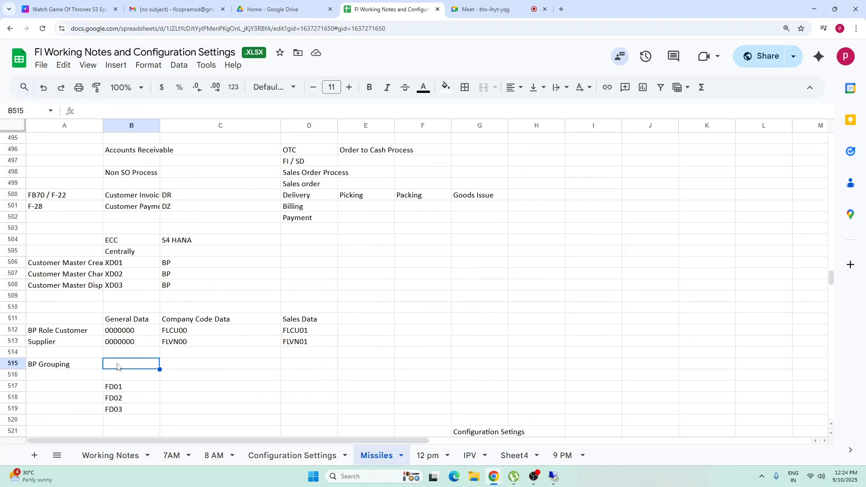
{"action": "key", "text": "Page_Down"}
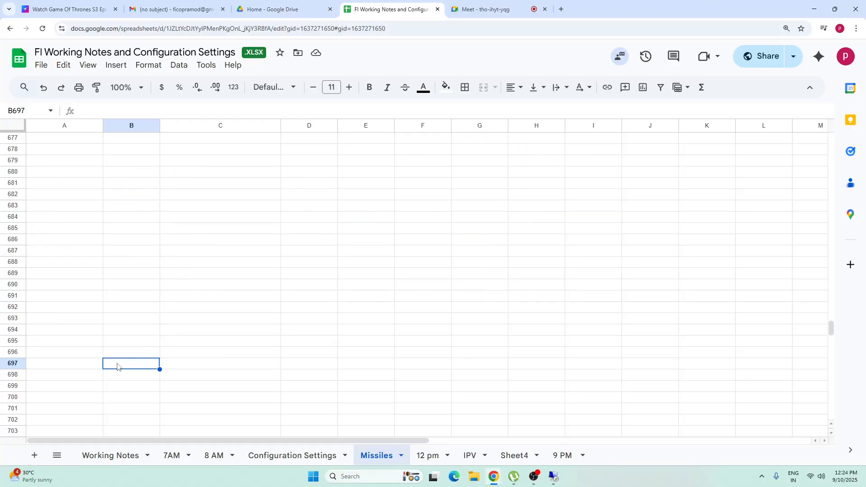
{"action": "key", "text": "Page_Up"}
{"action": "key", "text": "Page_Up"}
{"action": "key", "text": "Page_Down"}
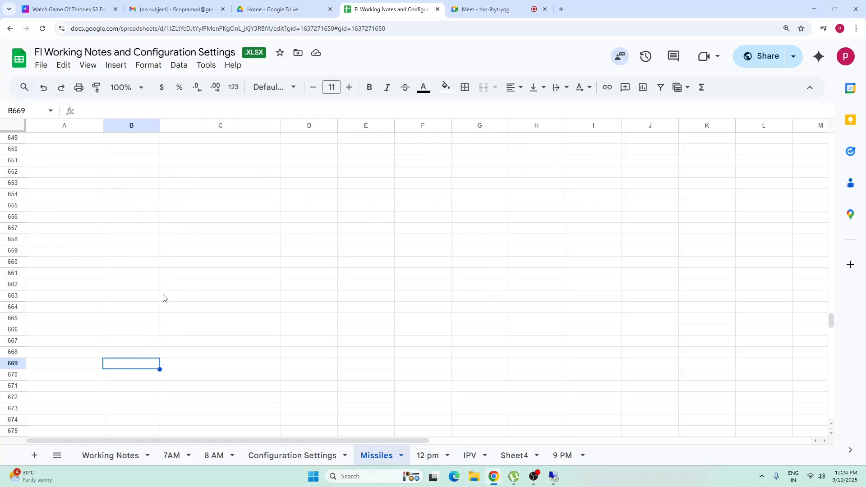
Step: Enter a sales invoice journal entry in B654:C655 with Customer as Dr and sales as Cr
{"action": "left_click", "coordinate": [136, 193]}
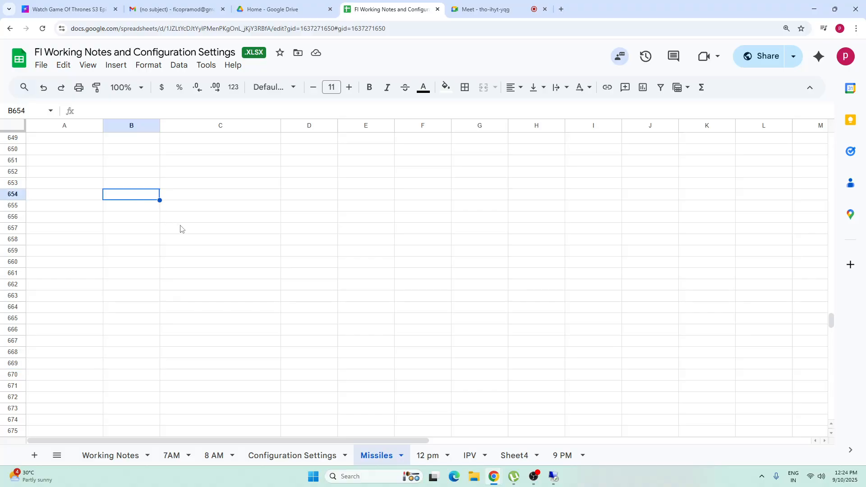
{"action": "type", "text": "Cus"}
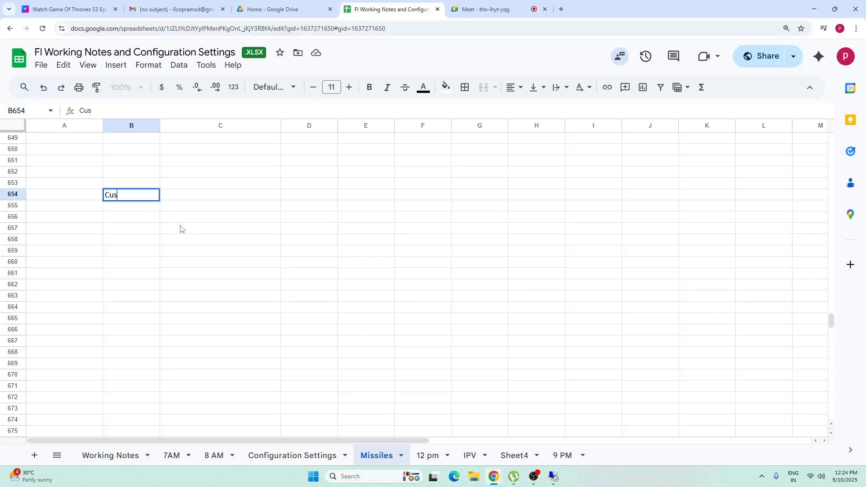
{"action": "type", "text": "tomer"}
{"action": "key", "text": "Return"}
{"action": "type", "text": "sales"}
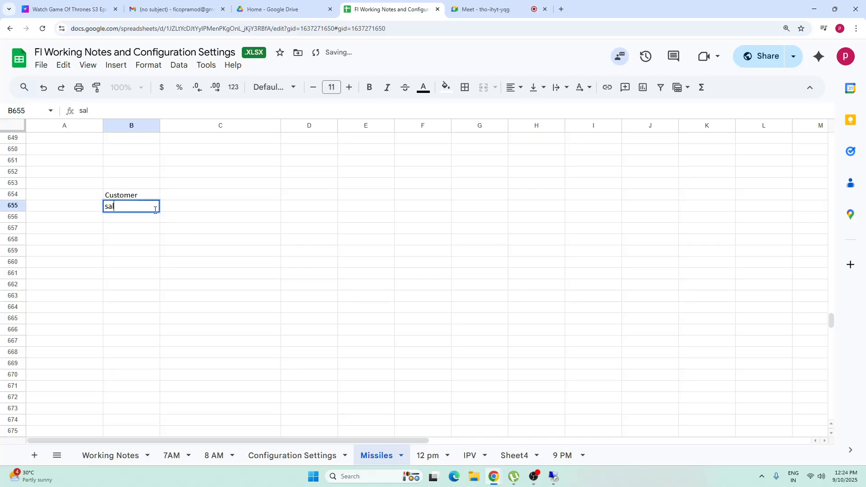
{"action": "left_click", "coordinate": [224, 241]}
{"action": "left_click", "coordinate": [219, 196]}
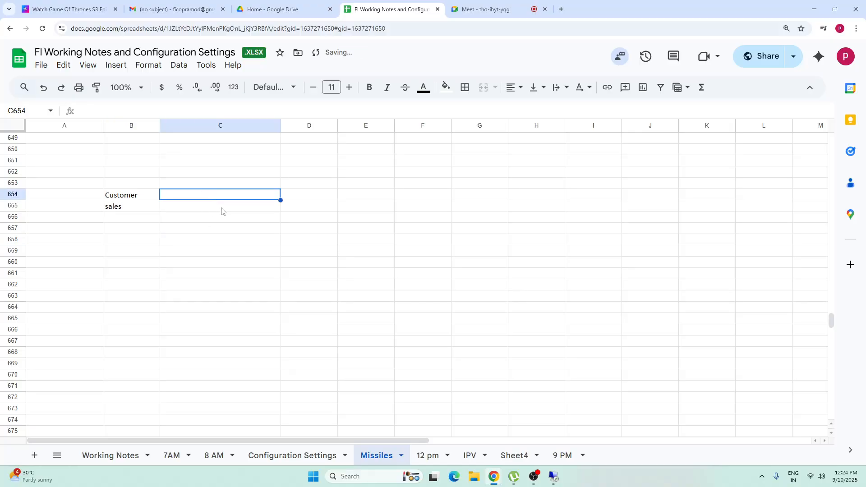
{"action": "type", "text": "Dr"}
{"action": "key", "text": "Return"}
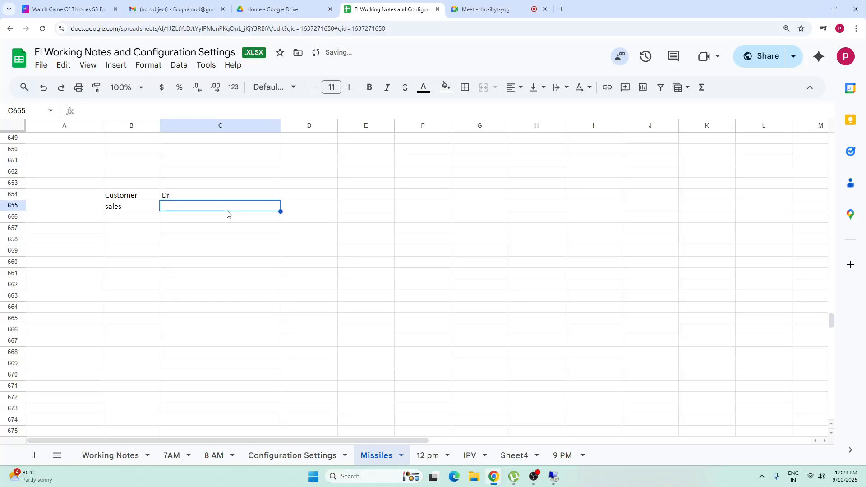
{"action": "type", "text": "Cr"}
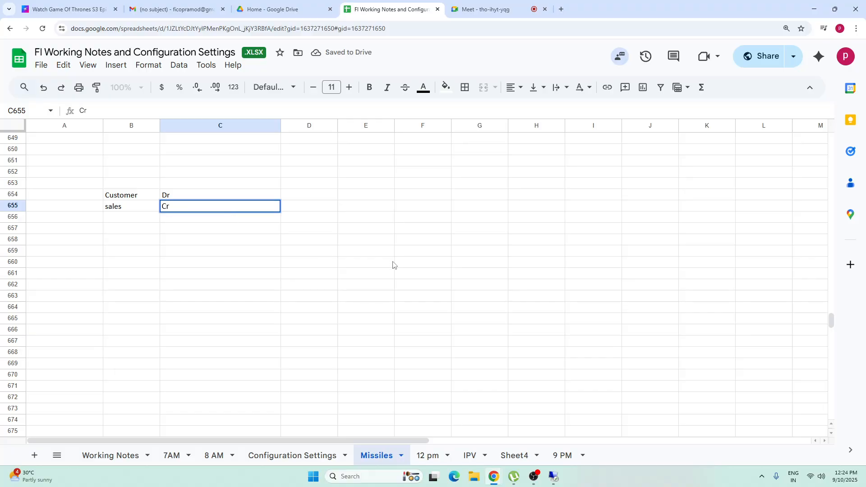
{"action": "left_click", "coordinate": [392, 262]}
Step: Enter the date 10th sep in cell B652, above the journal entry
{"action": "left_click", "coordinate": [147, 174]}
{"action": "type", "text": "10"}
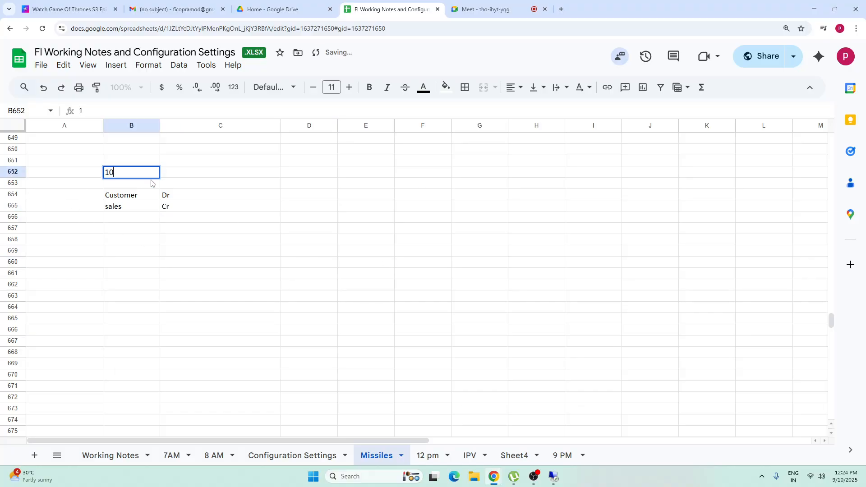
{"action": "type", "text": "th sep"}
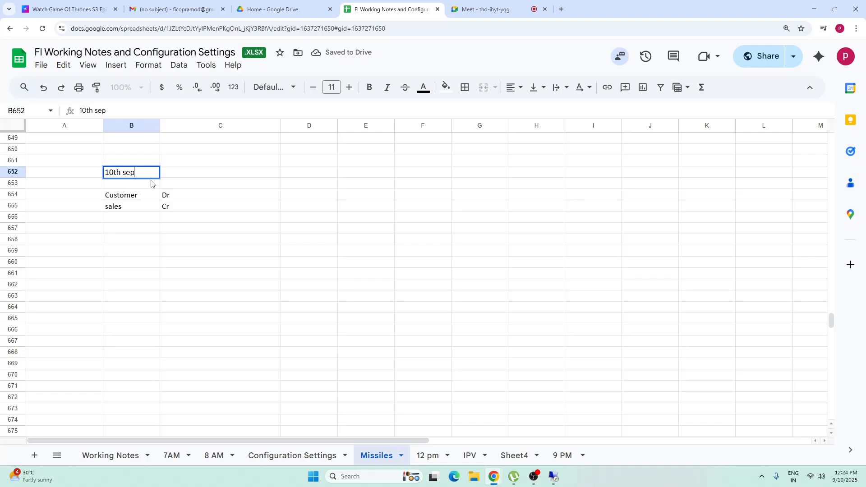
Step: Enter the date 16th sep in cell B659, below the sales journal entry
{"action": "left_click", "coordinate": [286, 253]}
{"action": "left_click", "coordinate": [144, 176]}
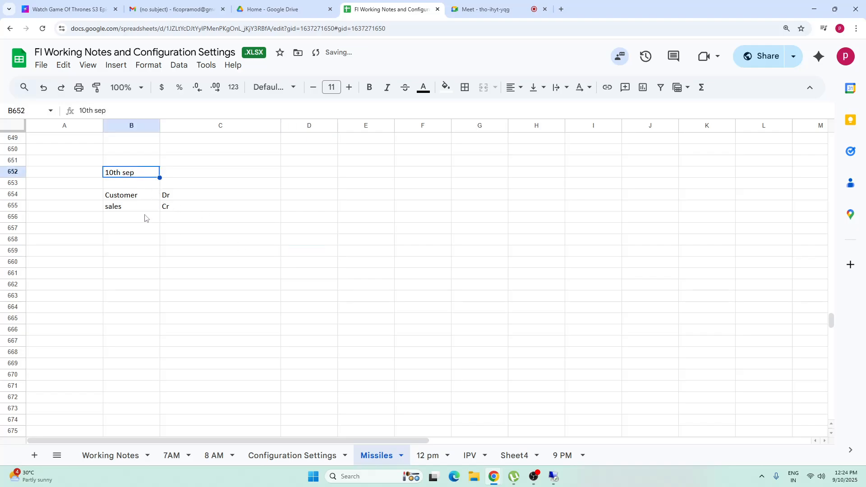
{"action": "left_click", "coordinate": [113, 251]}
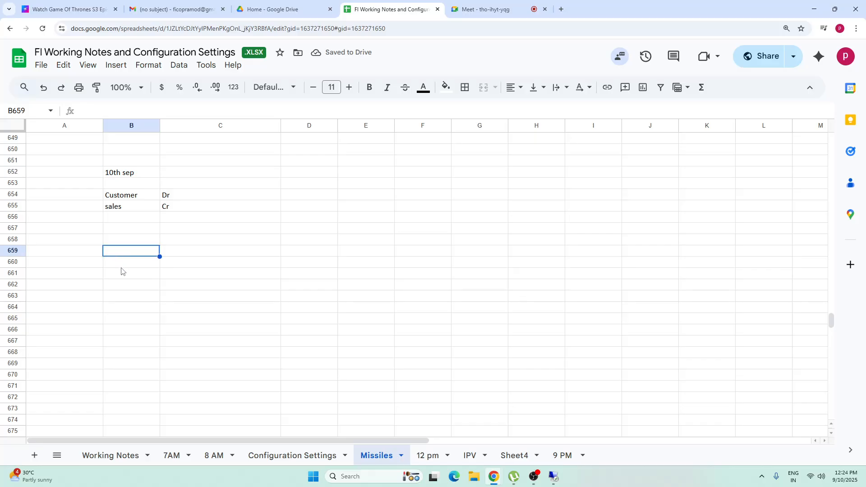
{"action": "type", "text": "16th sep"}
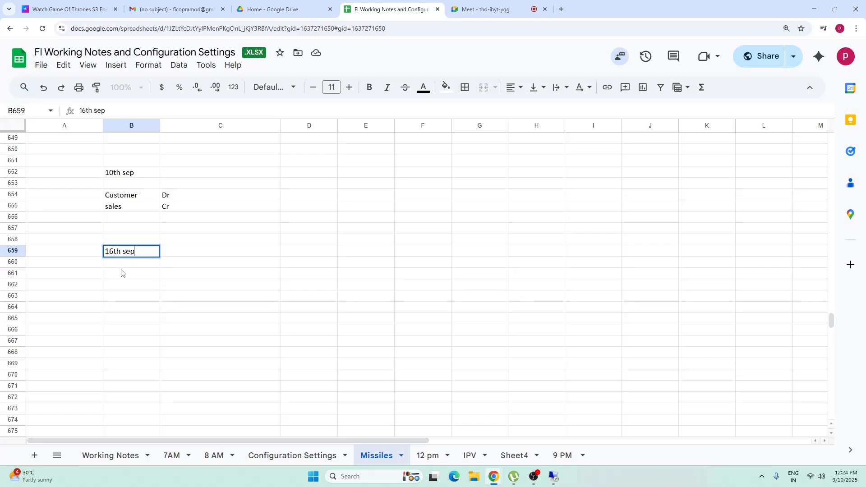
{"action": "left_click", "coordinate": [253, 278]}
{"action": "left_click", "coordinate": [126, 255]}
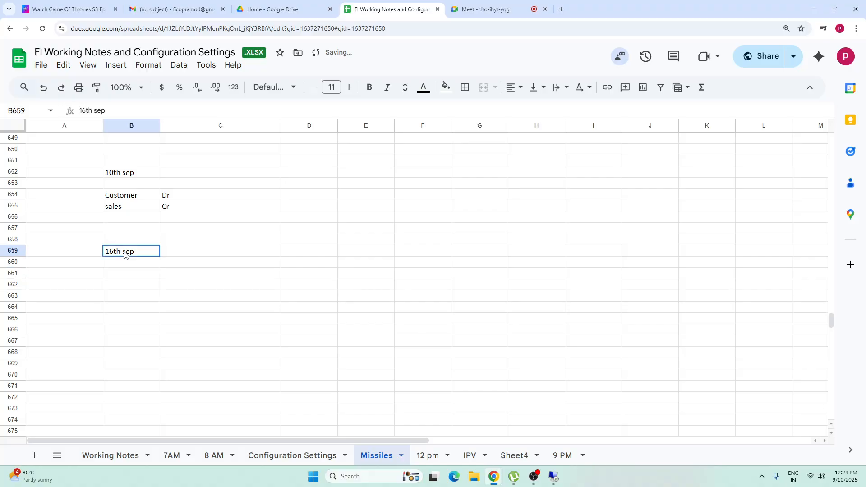
Step: Enter 6 in cell A659, beside the 16th sep date, as the number of days elapsed since 10th sep
{"action": "left_click", "coordinate": [67, 264]}
{"action": "left_click", "coordinate": [69, 287]}
{"action": "left_click", "coordinate": [116, 173]}
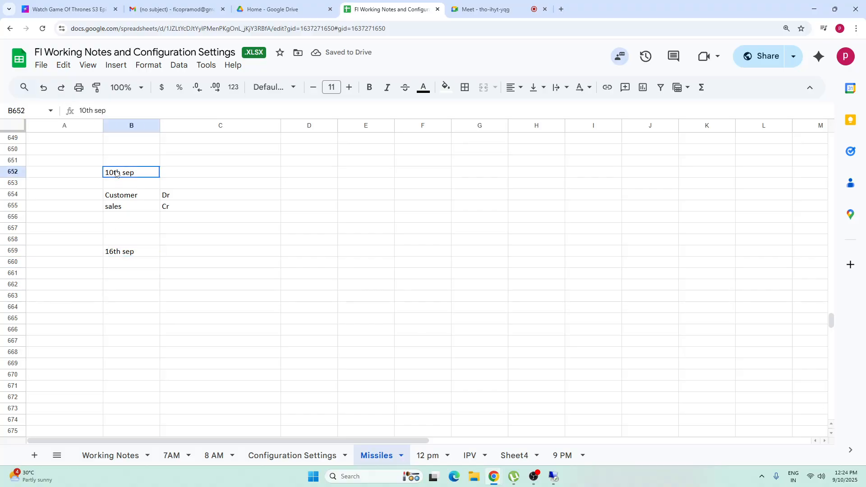
{"action": "left_click", "coordinate": [114, 256]}
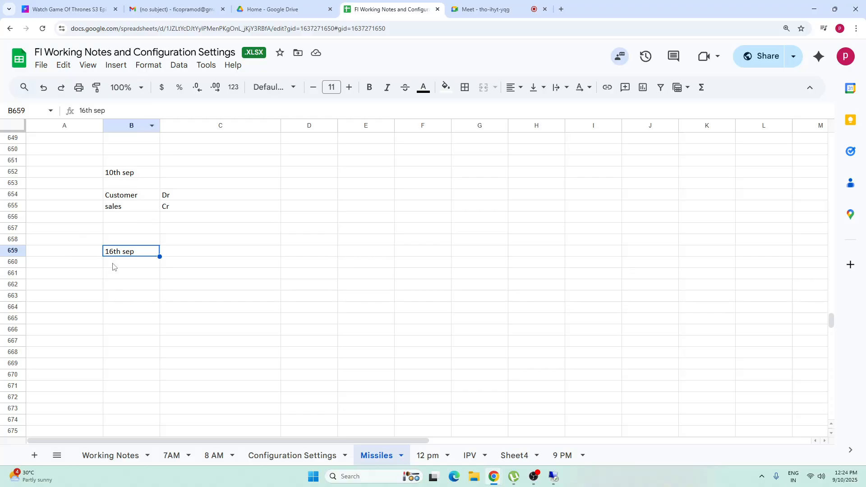
{"action": "left_click", "coordinate": [65, 254]}
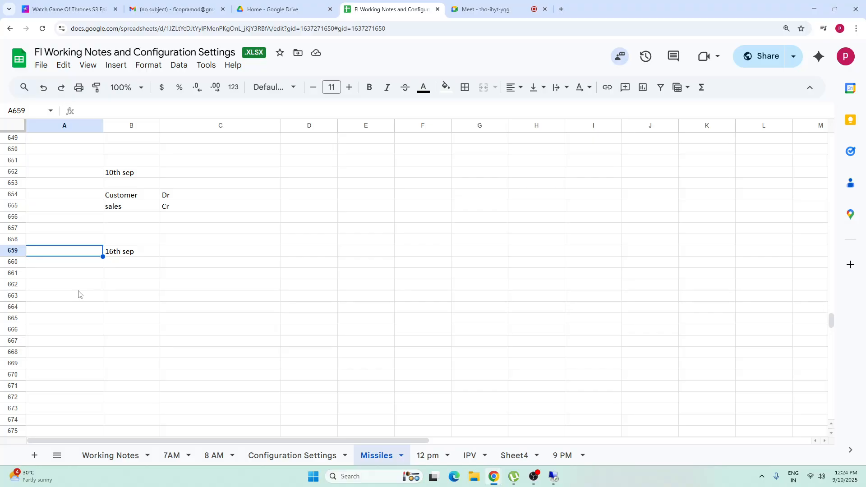
{"action": "type", "text": "6"}
{"action": "left_click", "coordinate": [210, 300]}
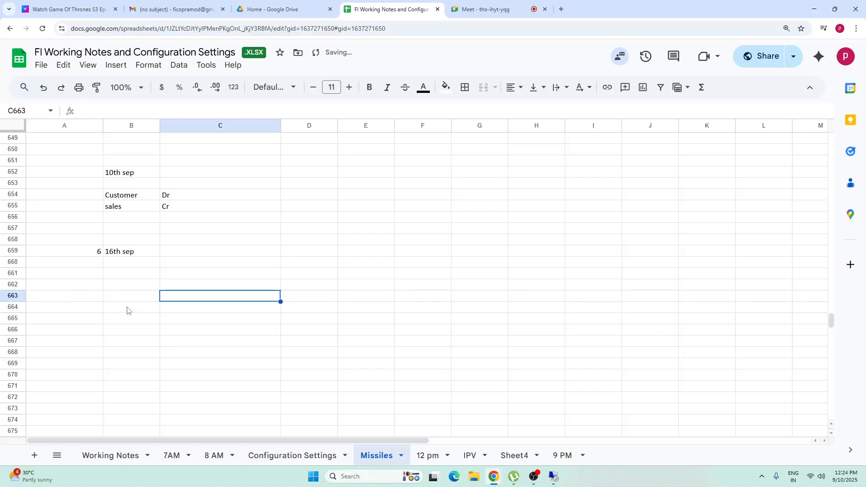
Step: Switch to SAP to check dunning level 1's days in arrears in procedure TADP, and return to the Google Sheets notes
{"action": "left_click", "coordinate": [123, 252]}
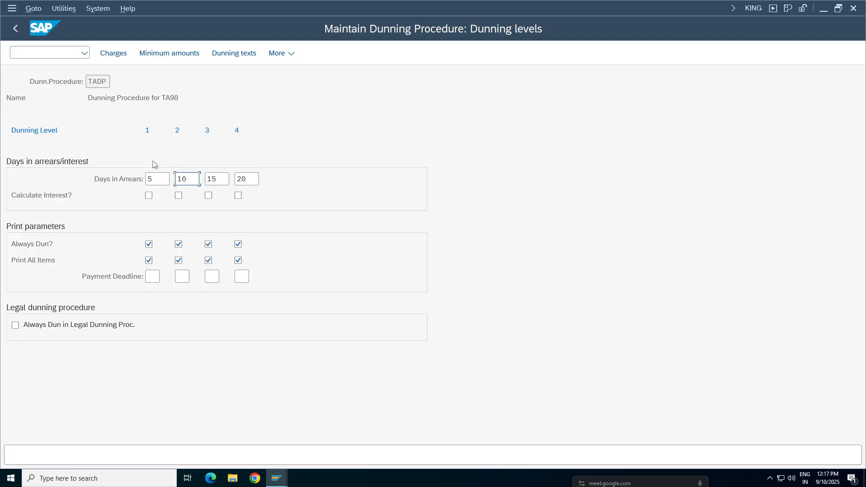
{"action": "key", "text": "shift+Tab"}
{"action": "left_click", "coordinate": [151, 130]}
{"action": "left_click", "coordinate": [823, 8]}
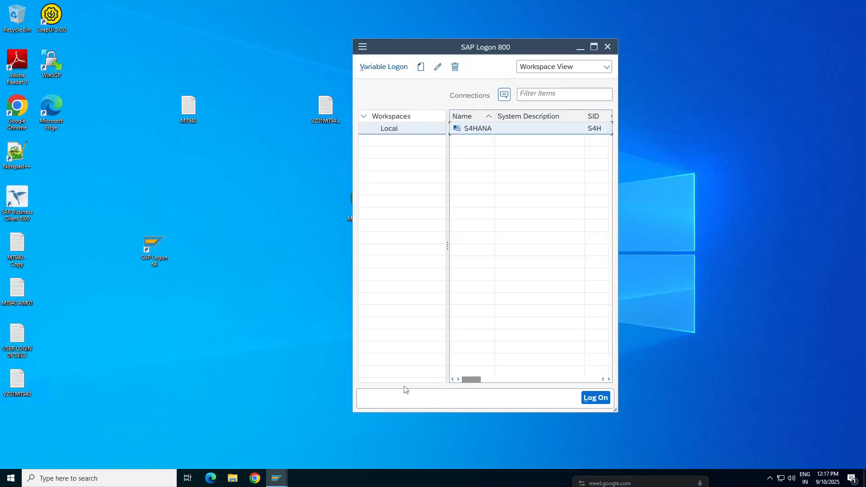
{"action": "left_click", "coordinate": [525, 5]}
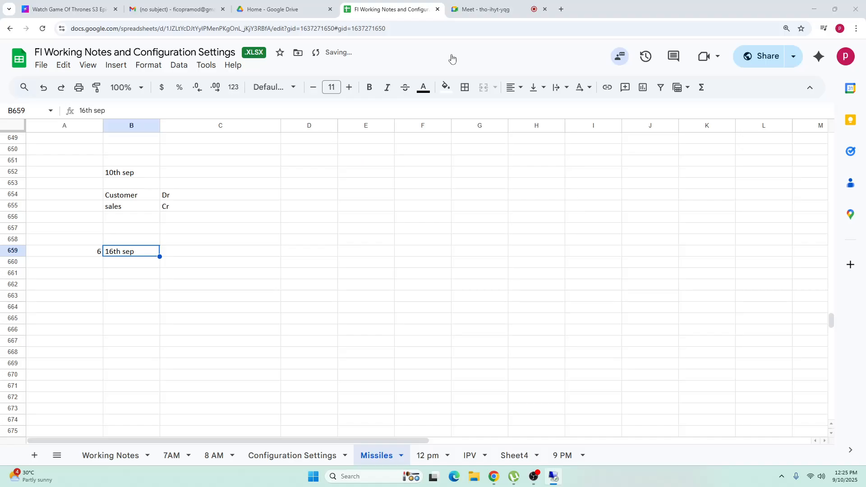
{"action": "left_click", "coordinate": [119, 284]}
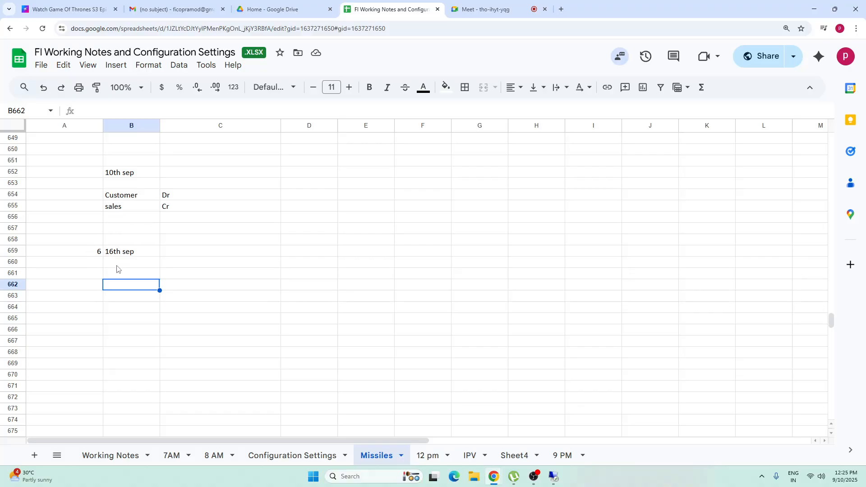
{"action": "left_click", "coordinate": [116, 251]}
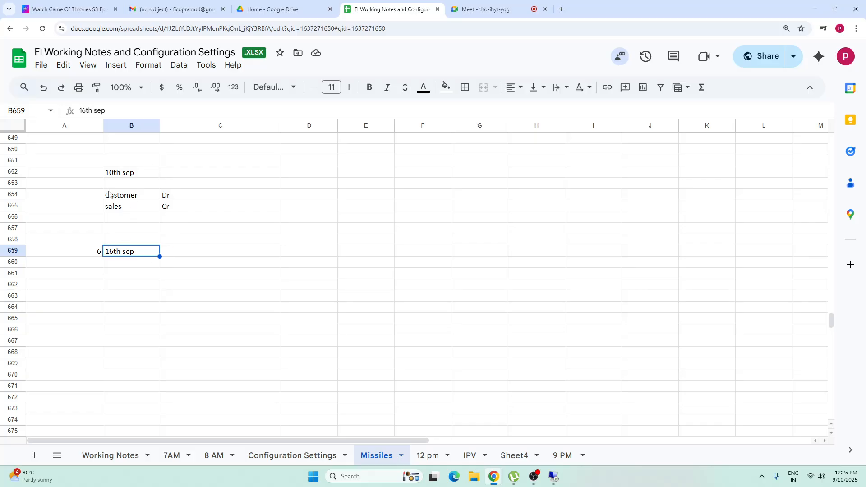
{"action": "left_click", "coordinate": [127, 175]}
{"action": "left_click", "coordinate": [122, 253]}
{"action": "left_click_drag", "start_coordinate": [142, 198], "coordinate": [251, 219]}
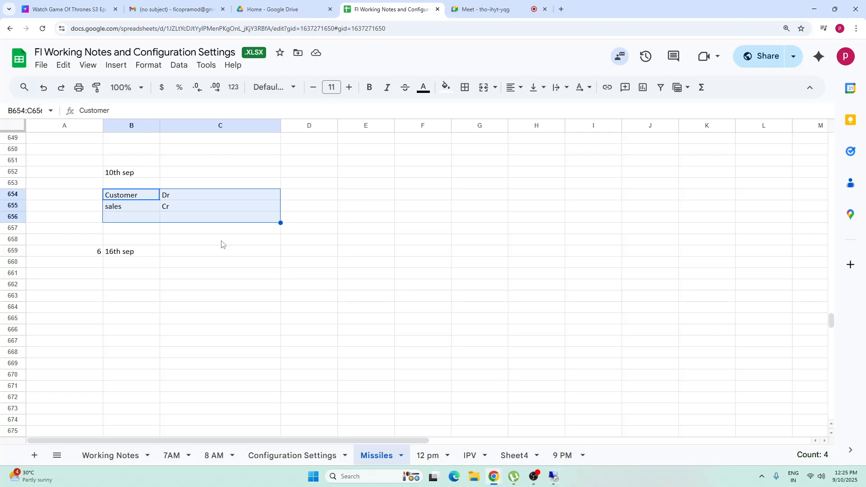
{"action": "left_click", "coordinate": [115, 254]}
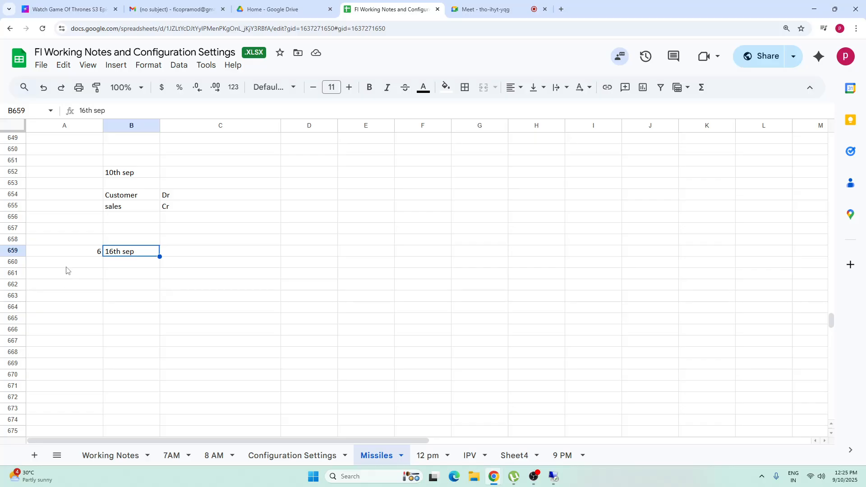
Step: Enter the label 1st dunning in cell D659, on the 16th sep row
{"action": "left_click", "coordinate": [294, 252]}
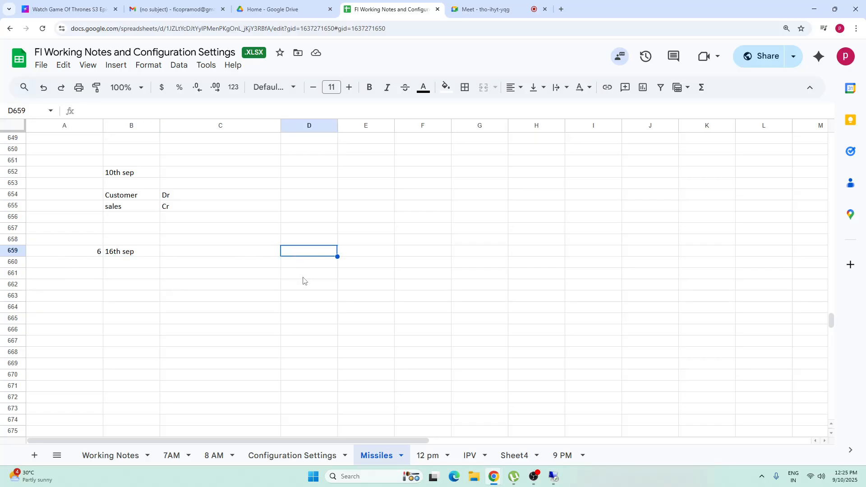
{"action": "type", "text": "1st "}
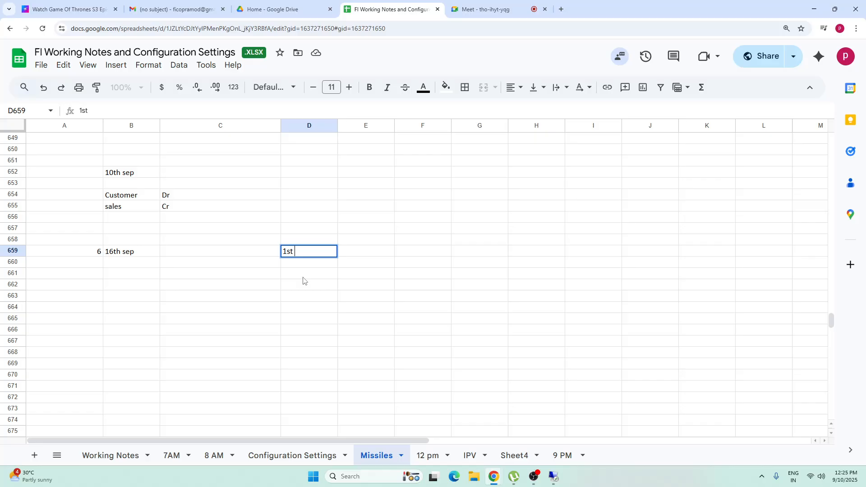
{"action": "type", "text": "dunning"}
{"action": "left_click", "coordinate": [366, 296]}
Step: Enter 22nd in cell B663 as the next date of the dunning example
{"action": "left_click", "coordinate": [119, 297]}
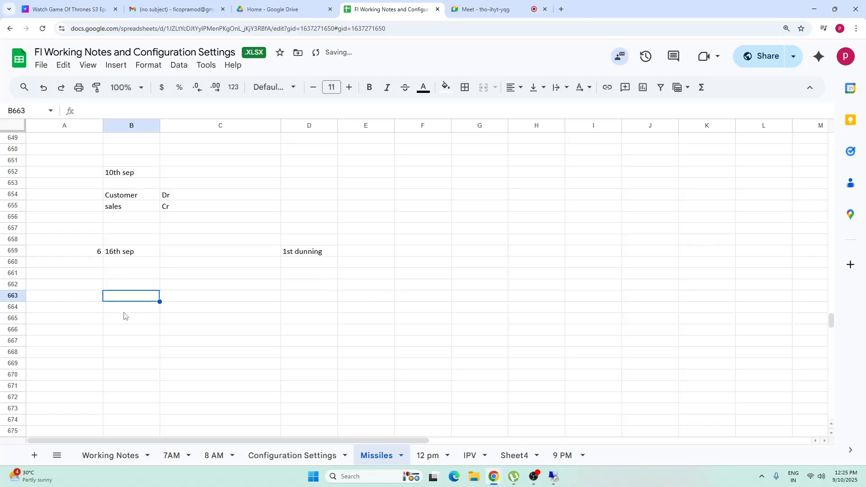
{"action": "type", "text": "22nd"}
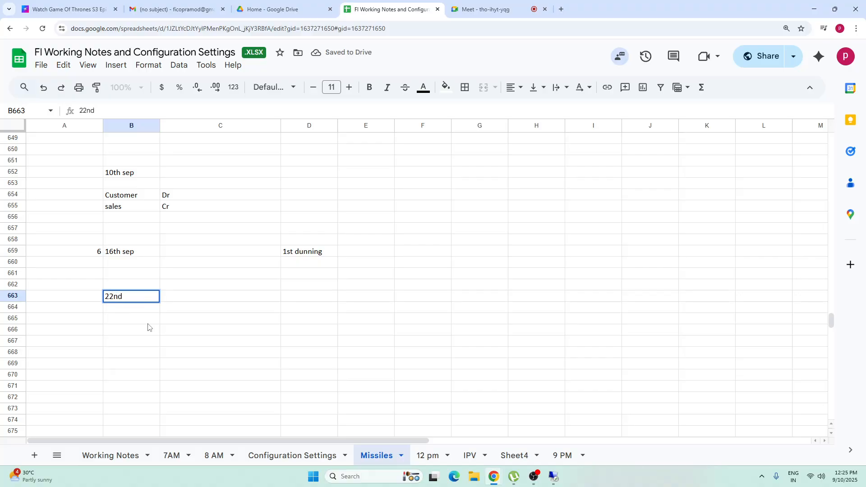
{"action": "left_click", "coordinate": [147, 321]}
{"action": "left_click", "coordinate": [118, 299]}
{"action": "left_click", "coordinate": [77, 296]}
{"action": "left_click", "coordinate": [132, 299]}
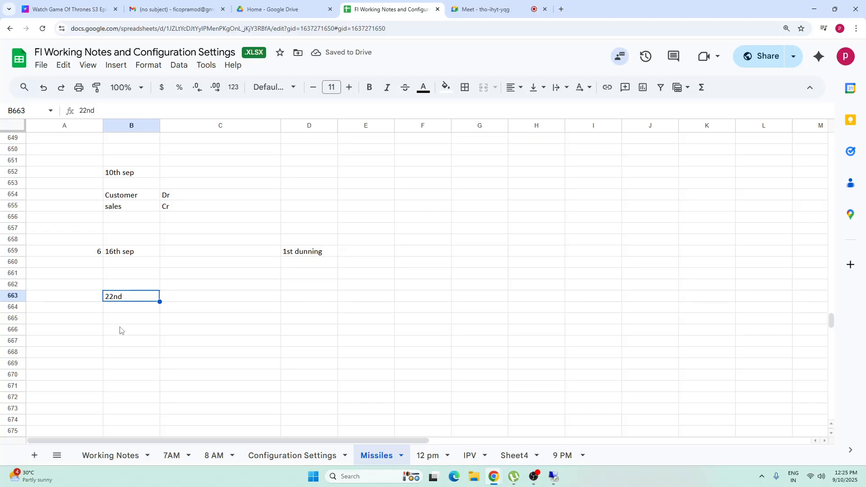
{"action": "left_click", "coordinate": [80, 308]}
{"action": "left_click", "coordinate": [132, 310]}
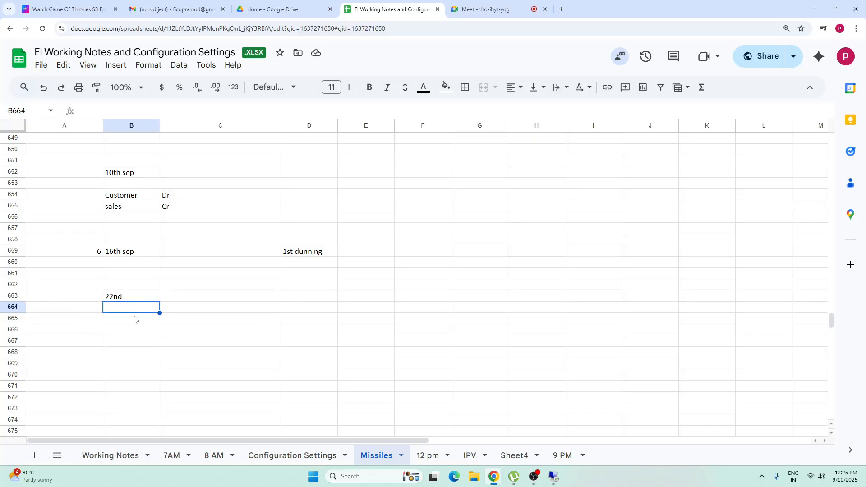
{"action": "left_click", "coordinate": [126, 299]}
{"action": "left_click", "coordinate": [117, 176]}
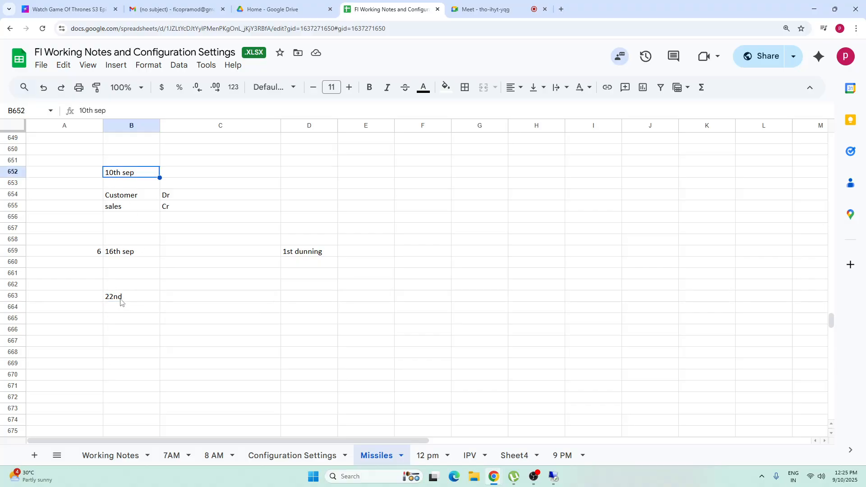
{"action": "left_click", "coordinate": [120, 300]}
Step: Switch to the SAP dunning levels of procedure TADP and compare the days in arrears for levels 1 and 2
{"action": "left_click", "coordinate": [553, 476]}
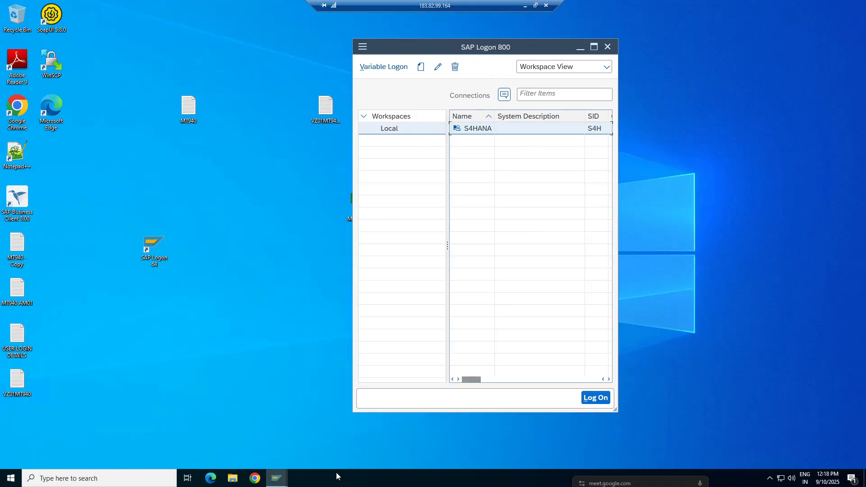
{"action": "mouse_move", "coordinate": [281, 482]}
{"action": "left_click", "coordinate": [301, 448]}
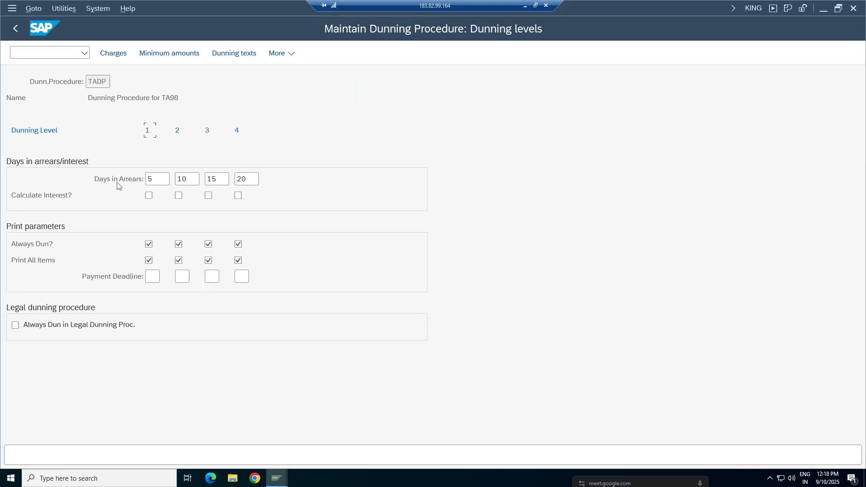
{"action": "double_click", "coordinate": [182, 179]}
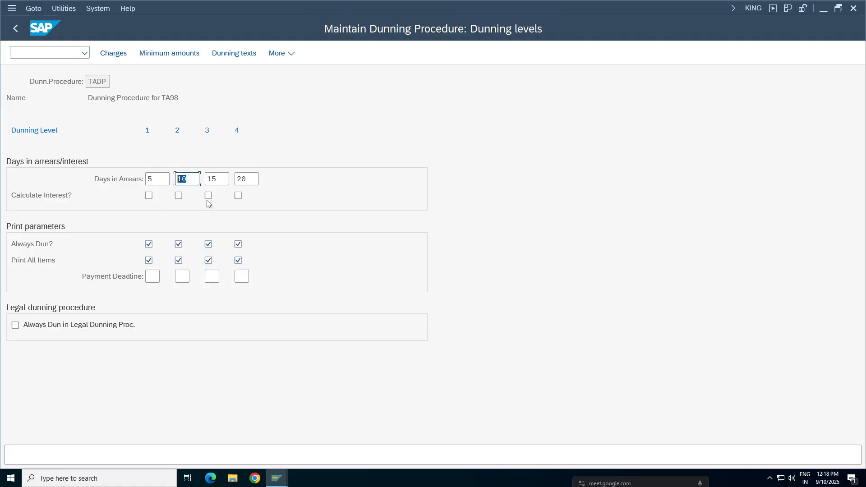
{"action": "left_click", "coordinate": [165, 178]}
{"action": "left_click", "coordinate": [197, 180]}
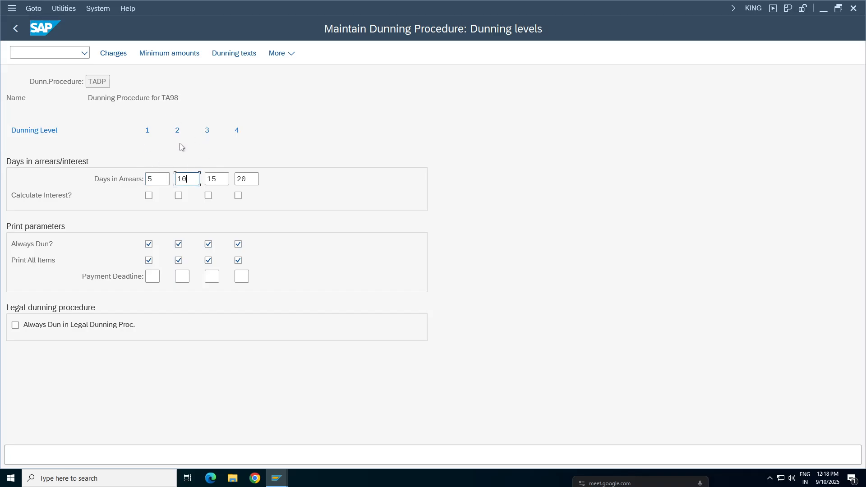
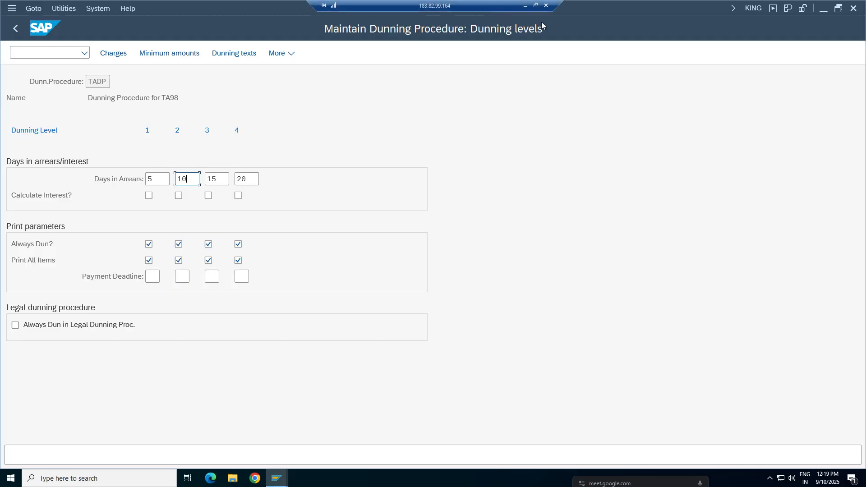
Step: Leave procedure TADP and review the Define Dunning Procedures and customer master assignment notes in the Google Sheets Configuration Settings sheet
{"action": "left_click", "coordinate": [16, 28]}
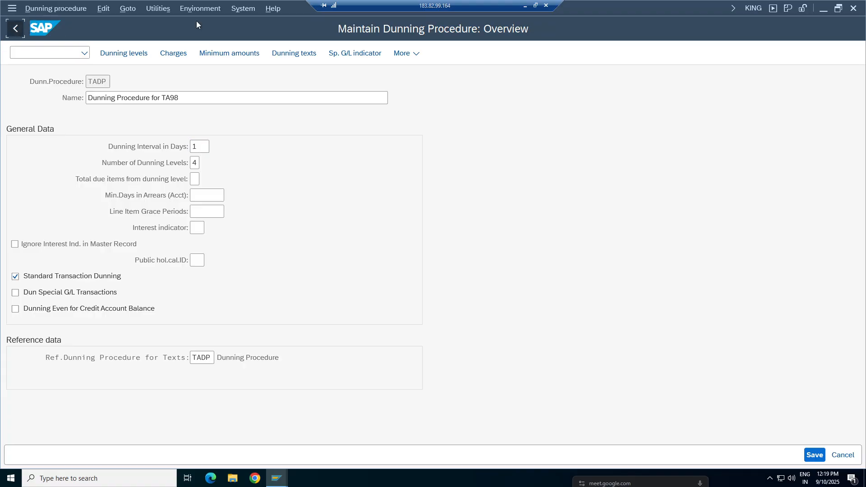
{"action": "left_click", "coordinate": [15, 28]}
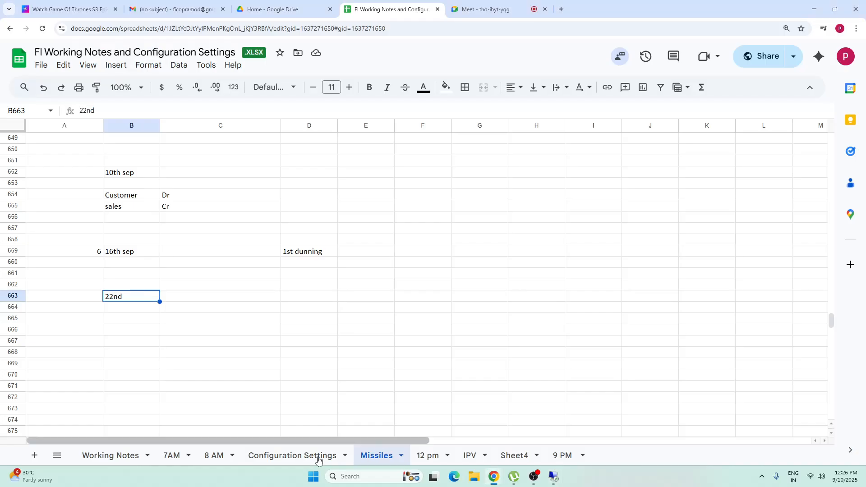
{"action": "left_click", "coordinate": [317, 456]}
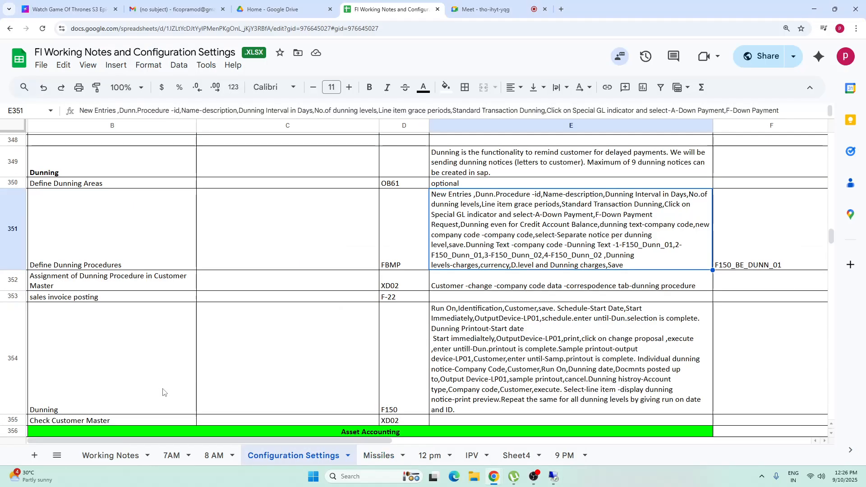
{"action": "left_click", "coordinate": [89, 241]}
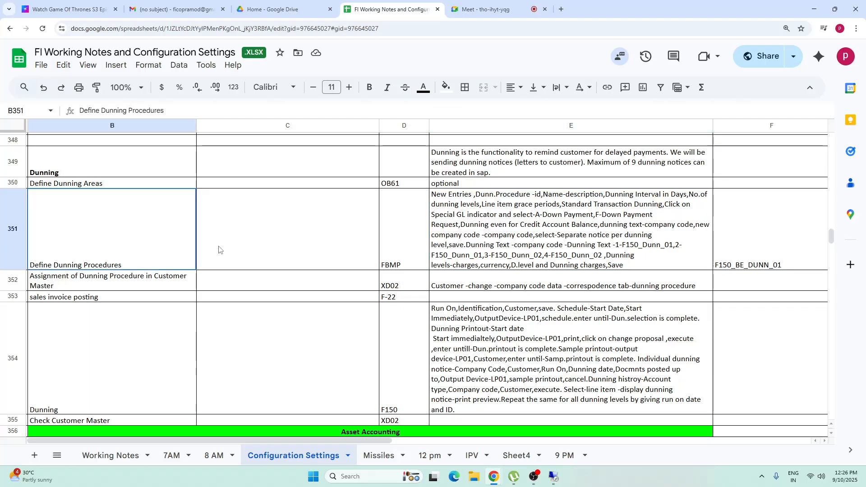
{"action": "key", "text": "shift+Right"}
{"action": "key", "text": "shift+Right"}
{"action": "key", "text": "shift+Right"}
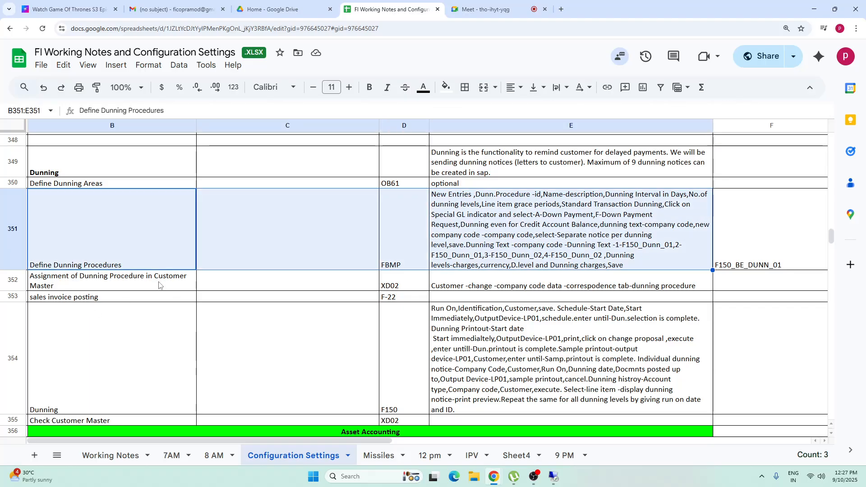
{"action": "left_click", "coordinate": [540, 288]}
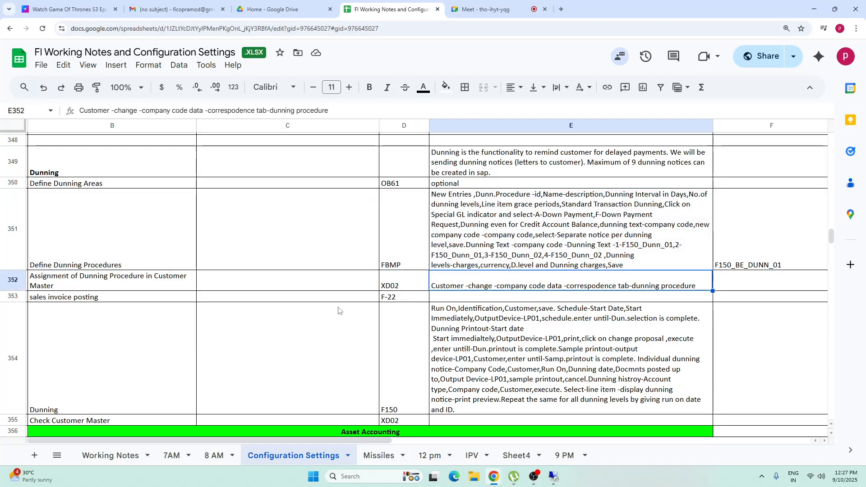
{"action": "left_click", "coordinate": [486, 255]}
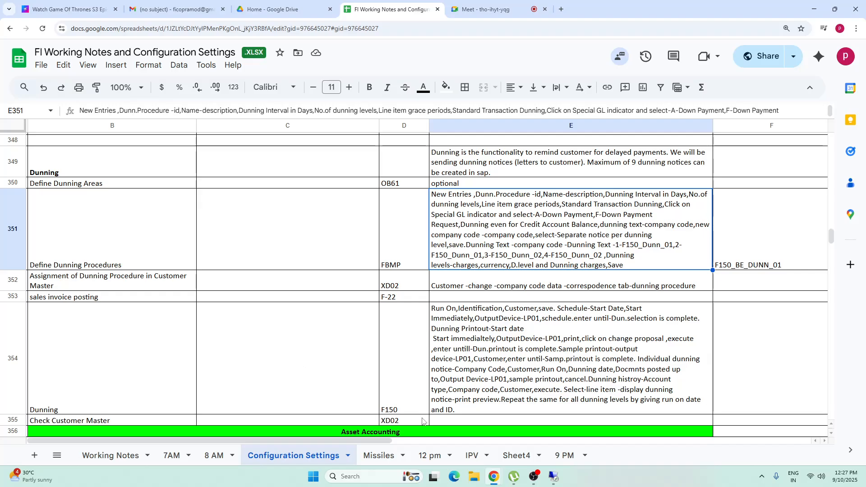
Step: Switch to SAP and open the Assign Dunning Forms activity under Dunning > Printout in the IMG
{"action": "left_click", "coordinate": [553, 477]}
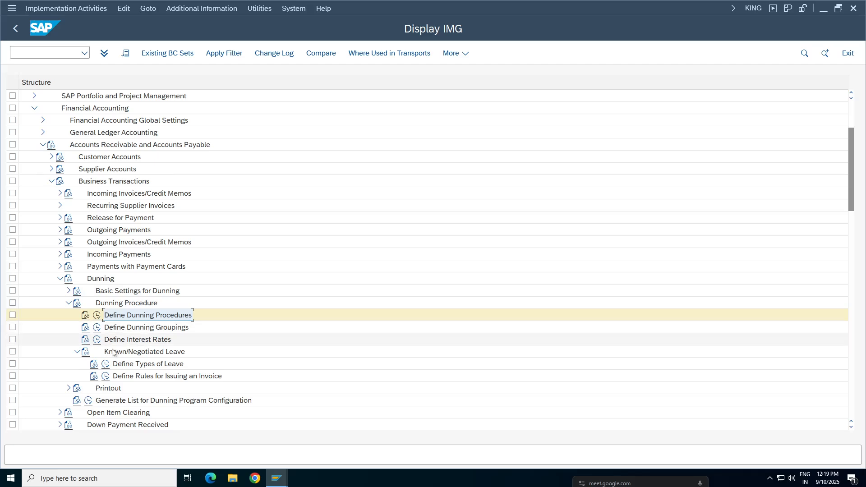
{"action": "key", "text": "Down"}
{"action": "key", "text": "Down"}
{"action": "key", "text": "Down"}
{"action": "key", "text": "Down"}
{"action": "key", "text": "Down"}
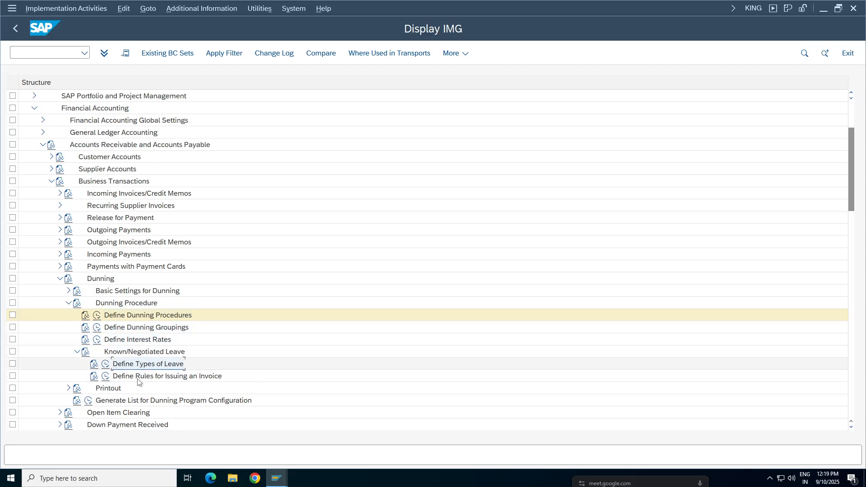
{"action": "left_click", "coordinate": [75, 352]}
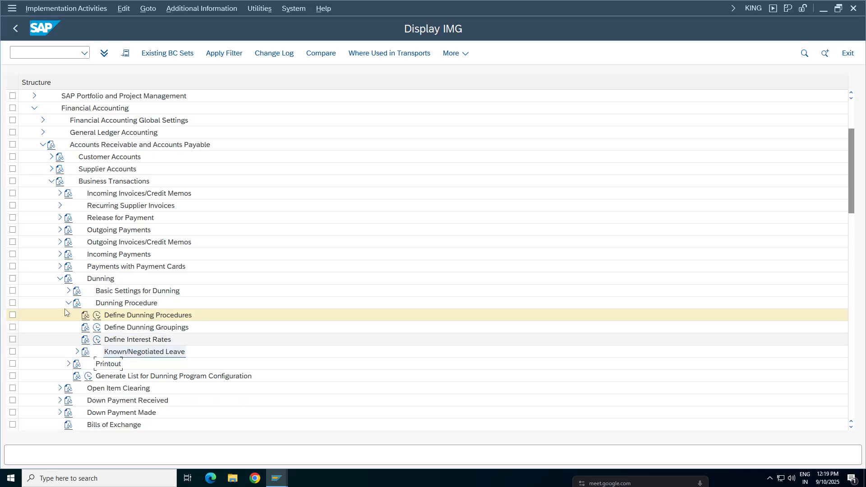
{"action": "left_click", "coordinate": [68, 303]}
{"action": "left_click", "coordinate": [69, 316]}
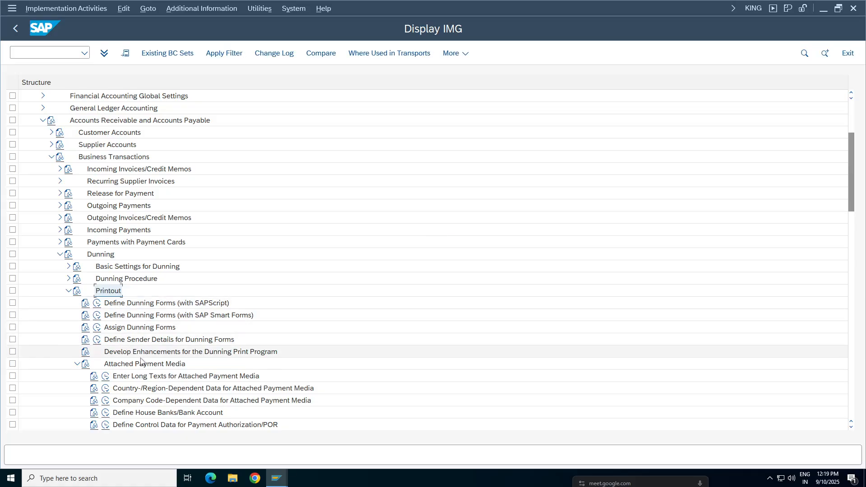
{"action": "left_click", "coordinate": [111, 328]}
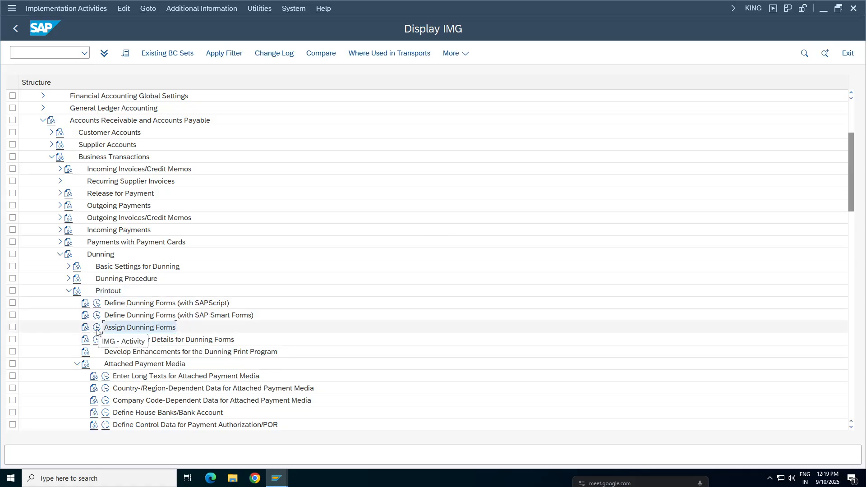
{"action": "left_click", "coordinate": [96, 327]}
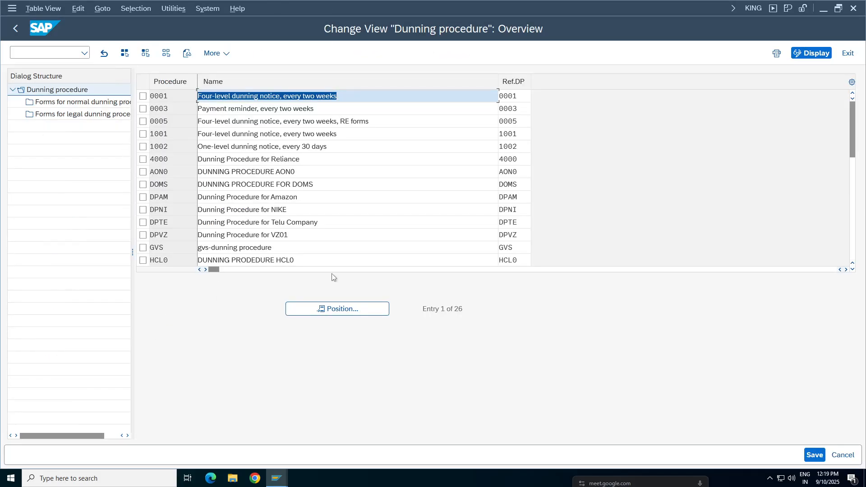
Step: Review the normal dunning forms of procedure DPVZ for company code VZ01, and return to the procedure overview
{"action": "left_click", "coordinate": [143, 235]}
{"action": "double_click", "coordinate": [305, 236]}
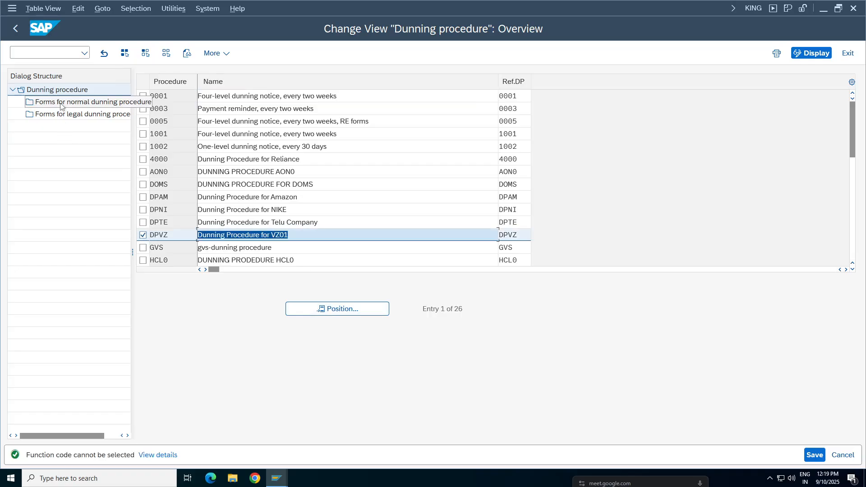
{"action": "left_click", "coordinate": [77, 106]}
{"action": "key", "text": "F3"}
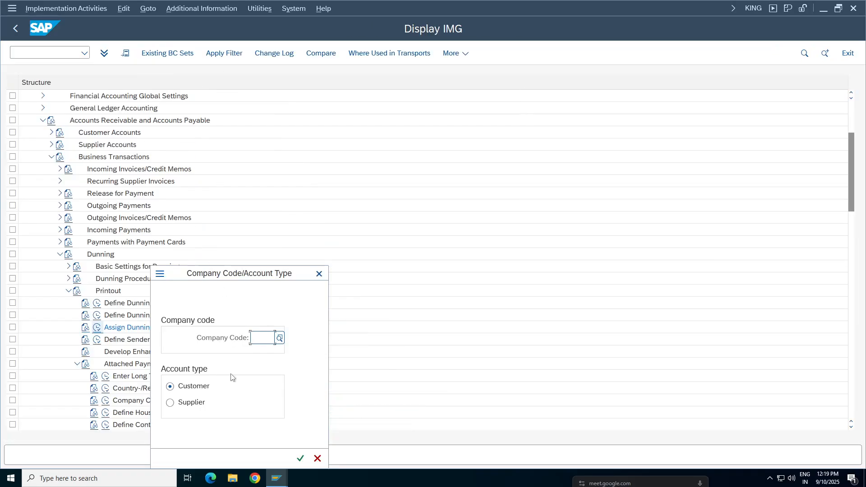
{"action": "key", "text": "BackSpace"}
{"action": "left_click", "coordinate": [263, 338]}
{"action": "type", "text": "vz01"}
{"action": "key", "text": "Return"}
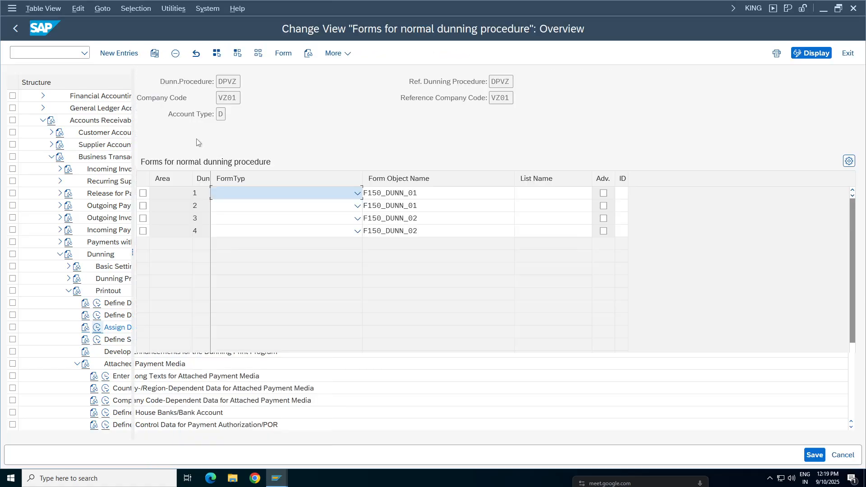
{"action": "key", "text": "Tab"}
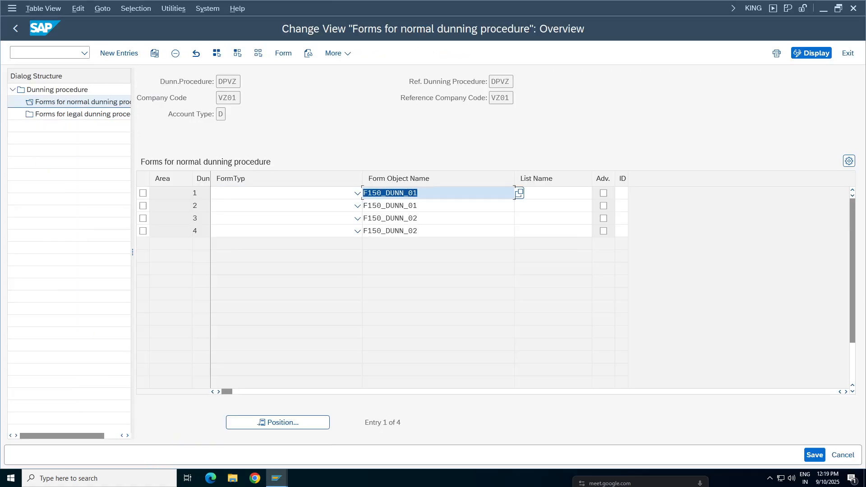
{"action": "left_click", "coordinate": [15, 29]}
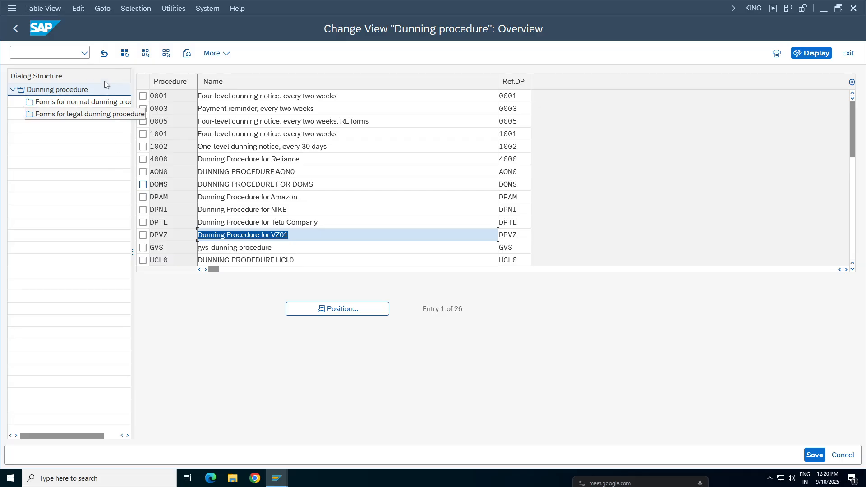
Step: Reopen the dunning procedure overview, position the list on procedure TADP and select it
{"action": "left_click", "coordinate": [810, 57]}
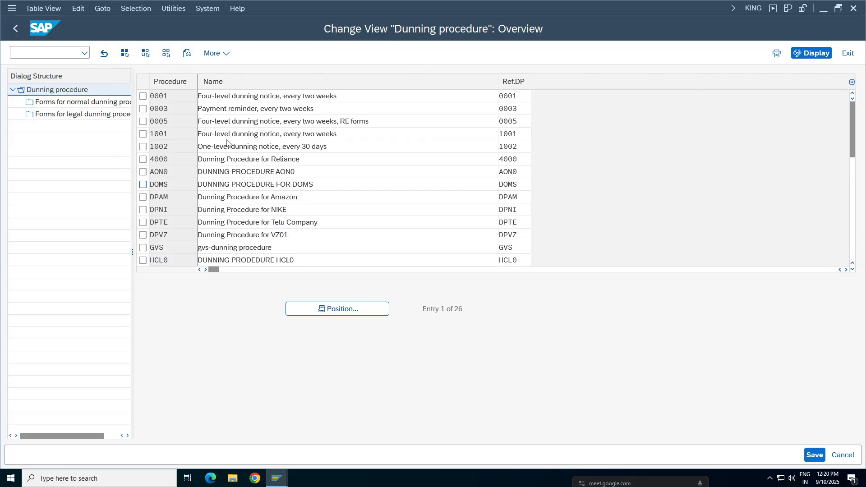
{"action": "left_click", "coordinate": [817, 52]}
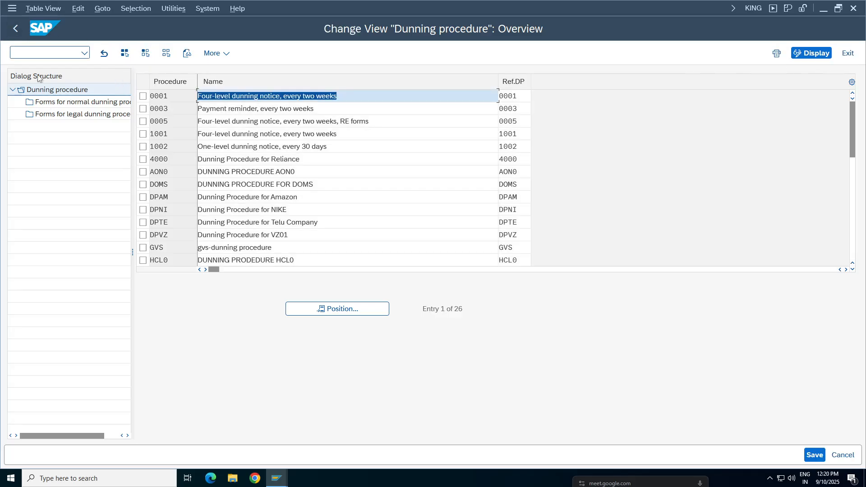
{"action": "left_click", "coordinate": [17, 29]}
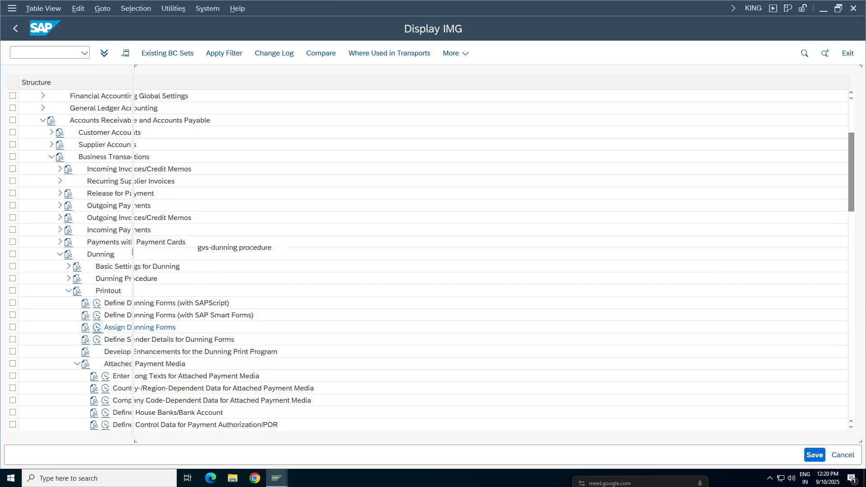
{"action": "left_click", "coordinate": [344, 309]}
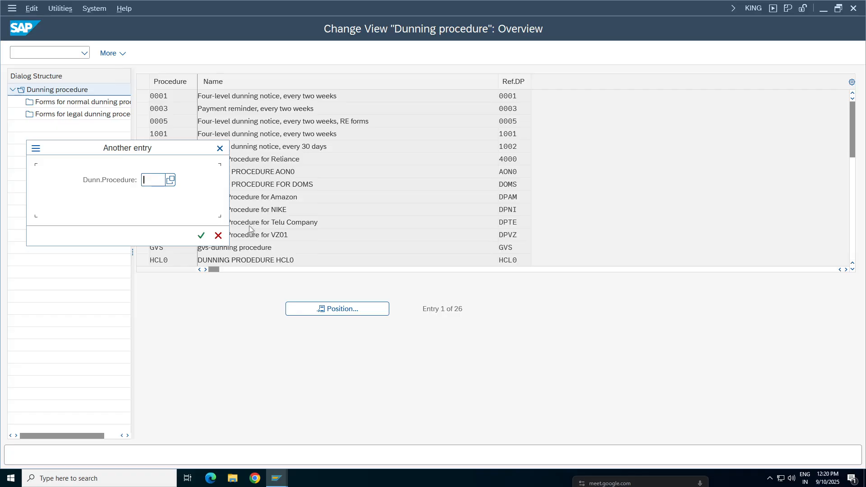
{"action": "type", "text": "tadp"}
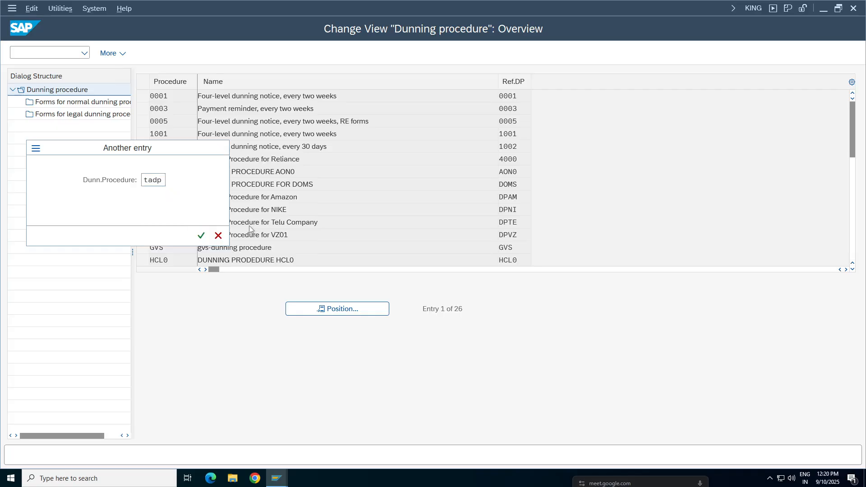
{"action": "key", "text": "Return"}
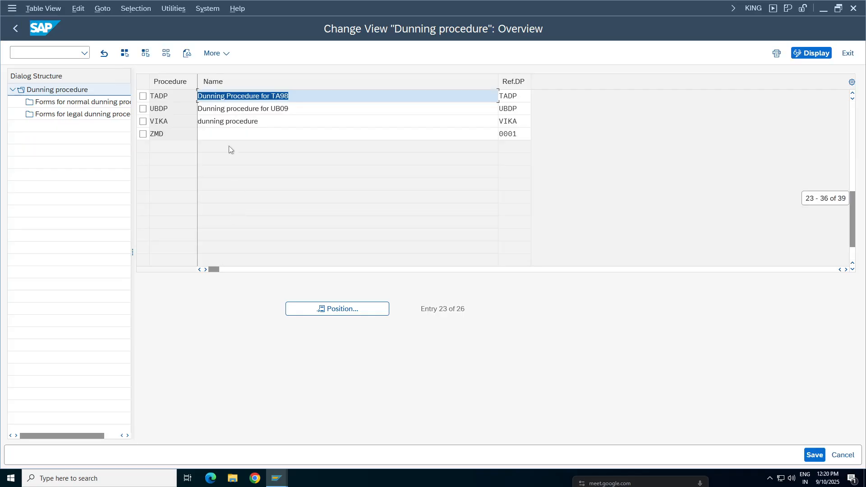
{"action": "left_click", "coordinate": [143, 96]}
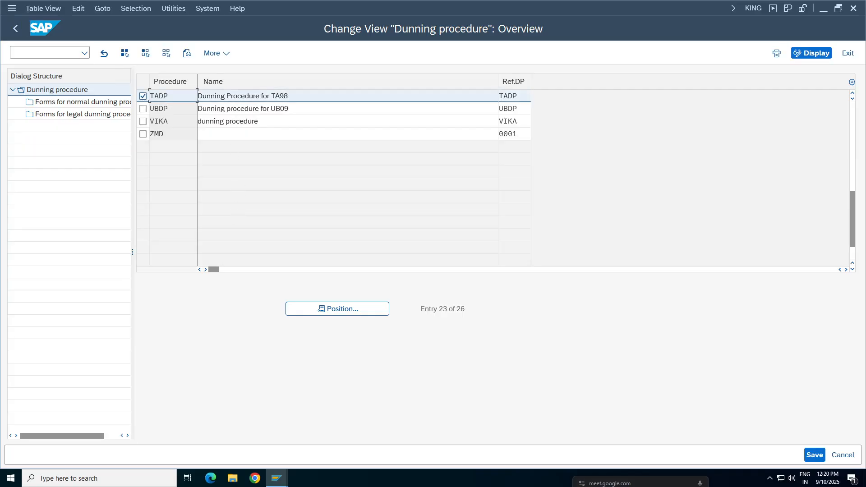
Step: Open the forms for the normal dunning procedure with company code TA98 and account type Customer
{"action": "double_click", "coordinate": [64, 103]}
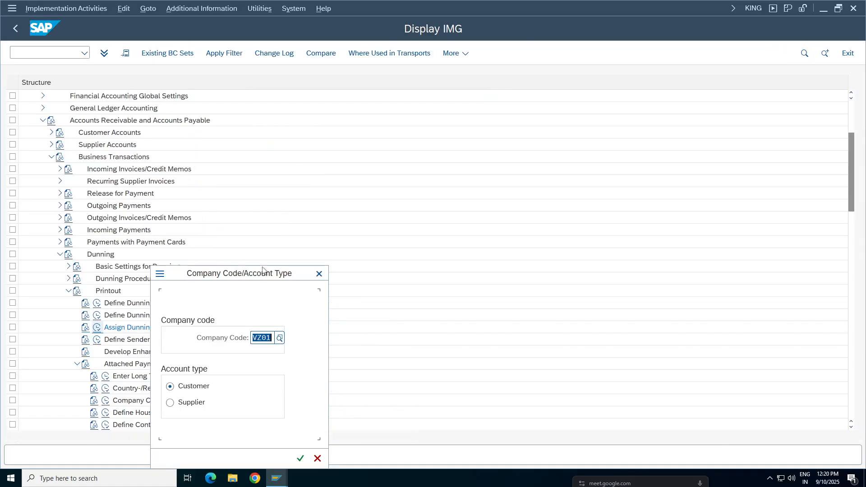
{"action": "left_click_drag", "start_coordinate": [264, 274], "coordinate": [459, 162]}
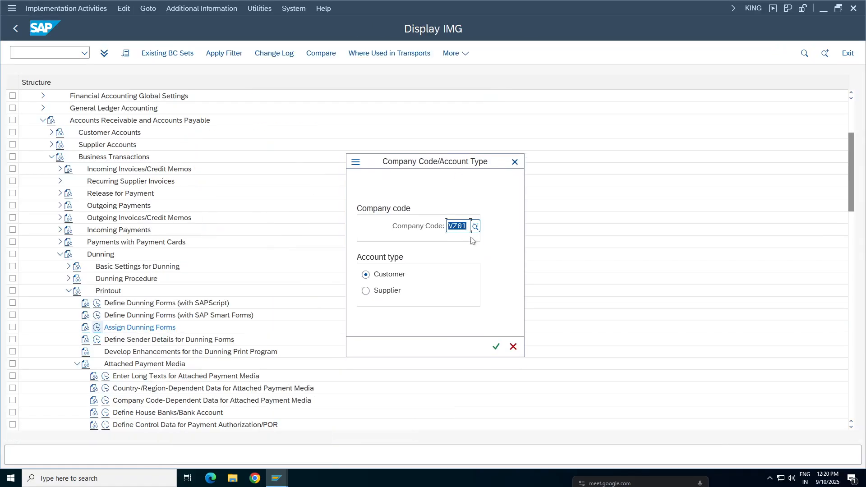
{"action": "key", "text": "BackSpace"}
{"action": "type", "text": "ta9"}
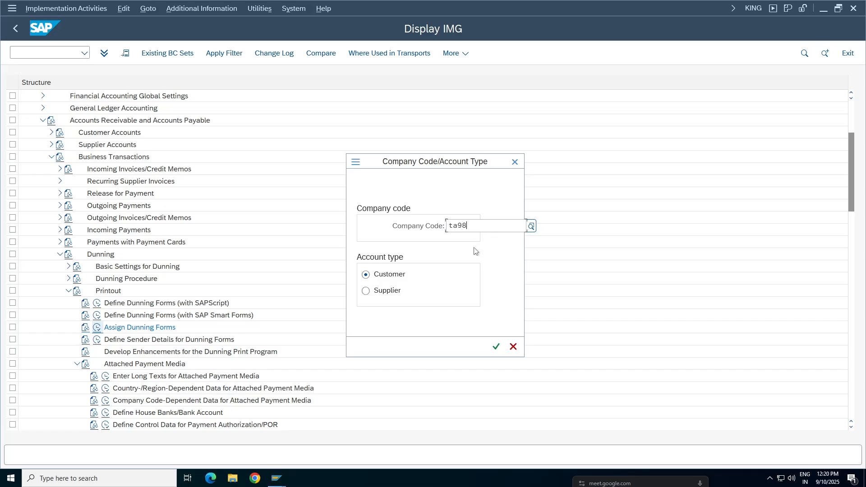
{"action": "type", "text": "8"}
{"action": "left_click", "coordinate": [398, 279]}
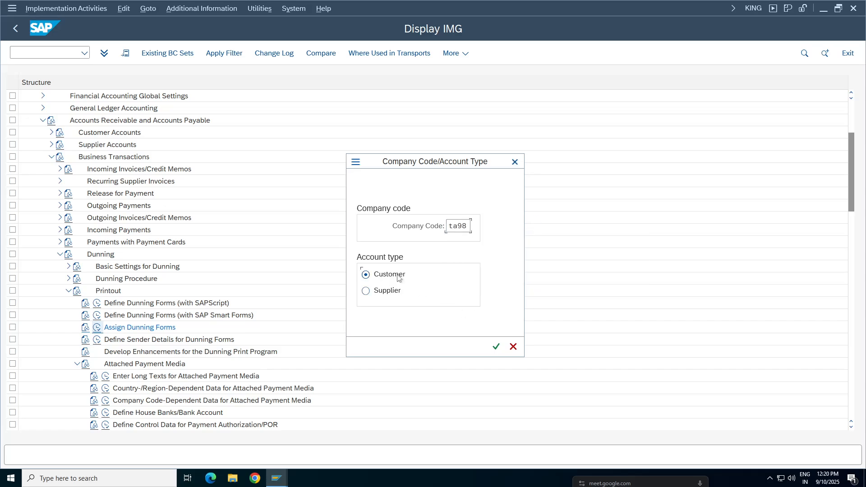
{"action": "left_click", "coordinate": [496, 346]}
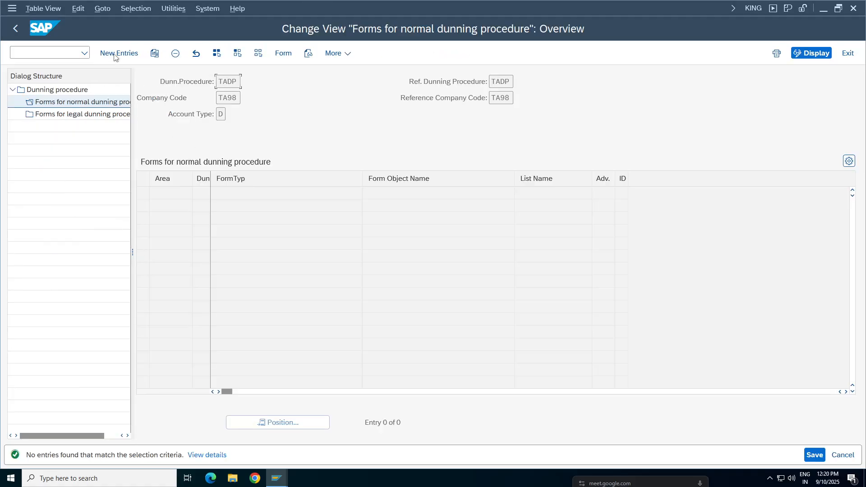
Step: Create new form entries for procedure TADP with dunning levels 1, 2, 3 and 4 in four rows
{"action": "left_click", "coordinate": [119, 53]}
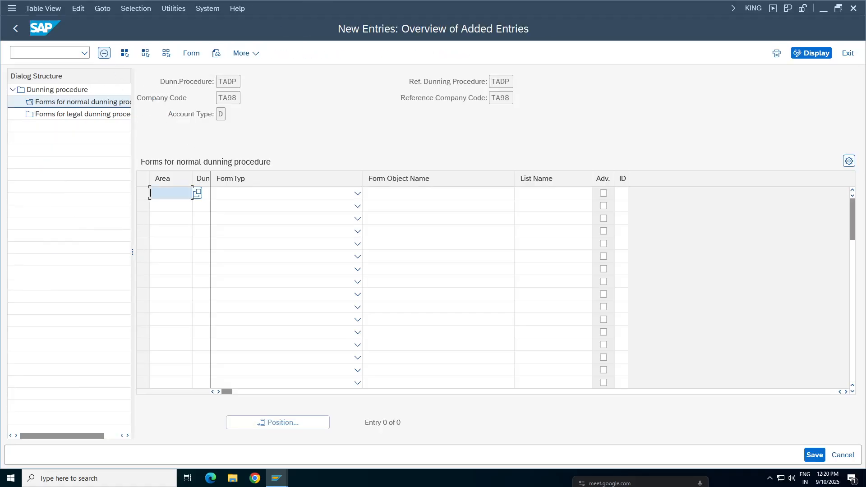
{"action": "left_click", "coordinate": [274, 197]}
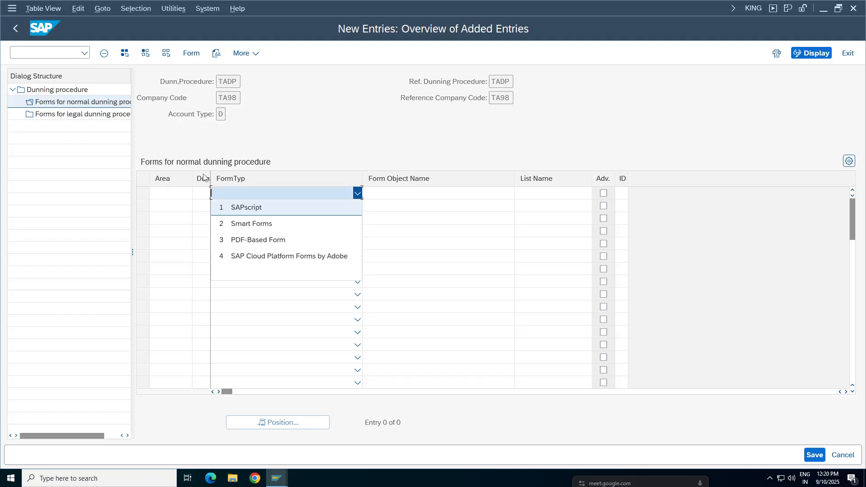
{"action": "left_click", "coordinate": [197, 197]}
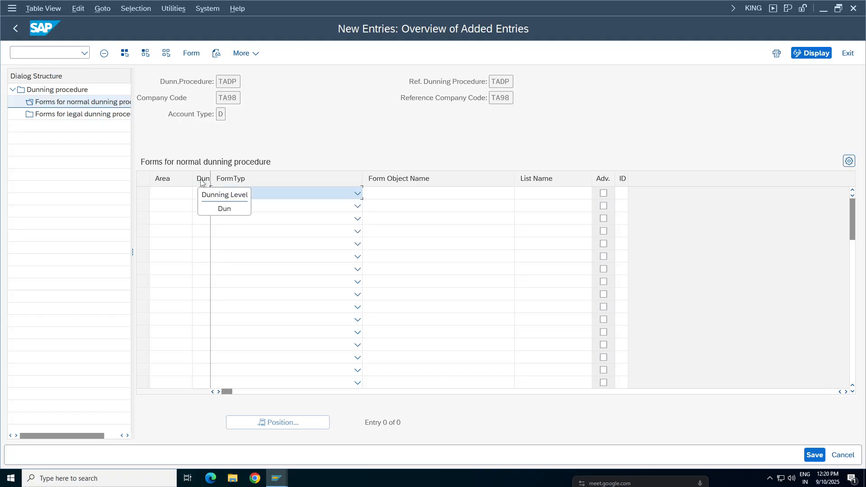
{"action": "left_click", "coordinate": [269, 272]}
{"action": "left_click", "coordinate": [202, 197]}
{"action": "left_click", "coordinate": [202, 196]}
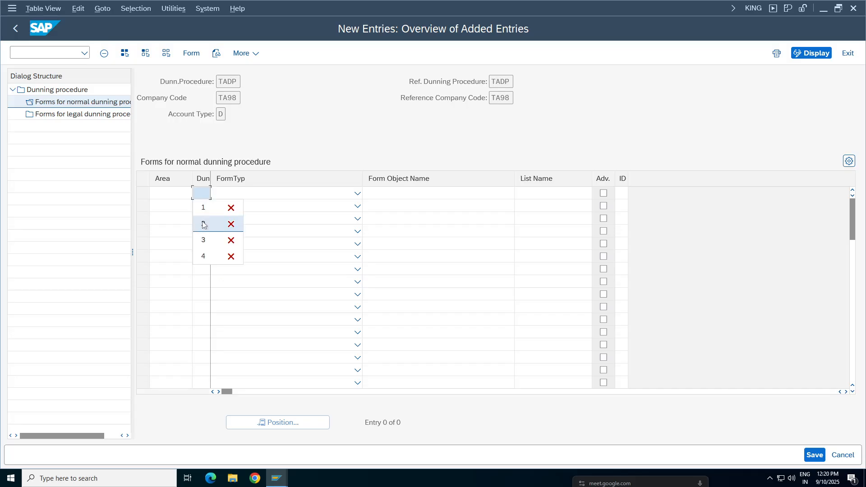
{"action": "left_click", "coordinate": [203, 208]}
{"action": "left_click", "coordinate": [204, 207]}
{"action": "left_click", "coordinate": [205, 237]}
{"action": "left_click", "coordinate": [201, 218]}
{"action": "left_click", "coordinate": [202, 218]}
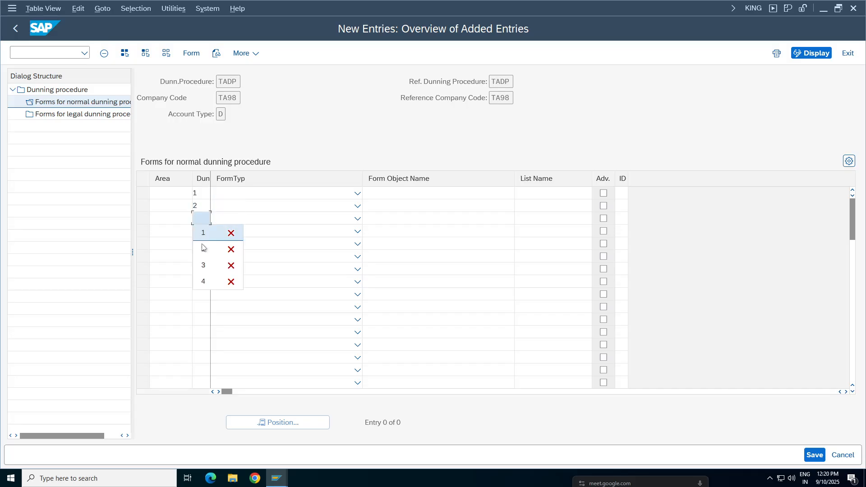
{"action": "left_click", "coordinate": [203, 265]}
{"action": "left_click", "coordinate": [201, 231]}
{"action": "left_click", "coordinate": [201, 231]}
{"action": "left_click", "coordinate": [203, 294]}
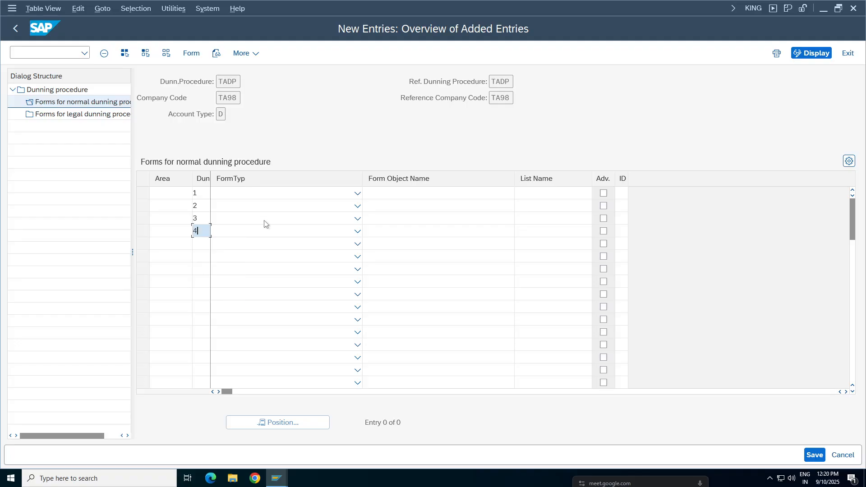
Step: Assign form object F150_DUNN_01 to dunning level 1, F150_DUNN_02 to level 2 and F150_DUNN_03 to levels 3 and 4, and save
{"action": "left_click", "coordinate": [282, 194]}
{"action": "left_click", "coordinate": [289, 194]}
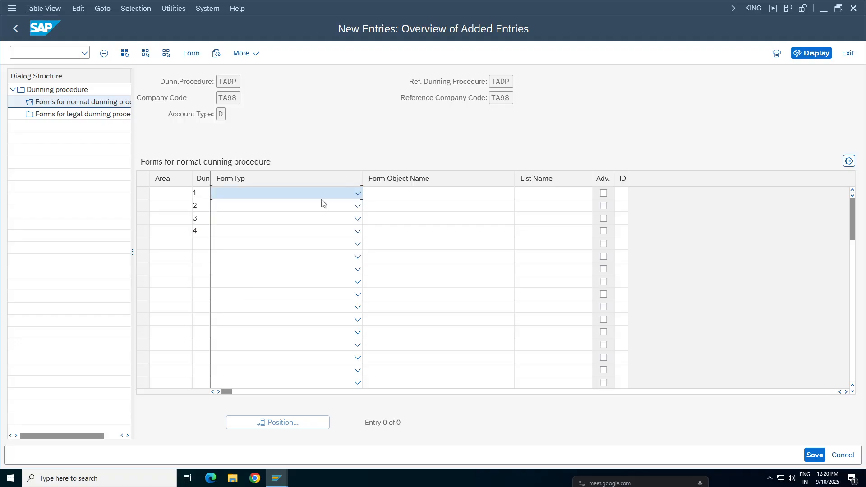
{"action": "left_click", "coordinate": [400, 194]}
{"action": "left_click", "coordinate": [404, 209]}
{"action": "left_click", "coordinate": [400, 206]}
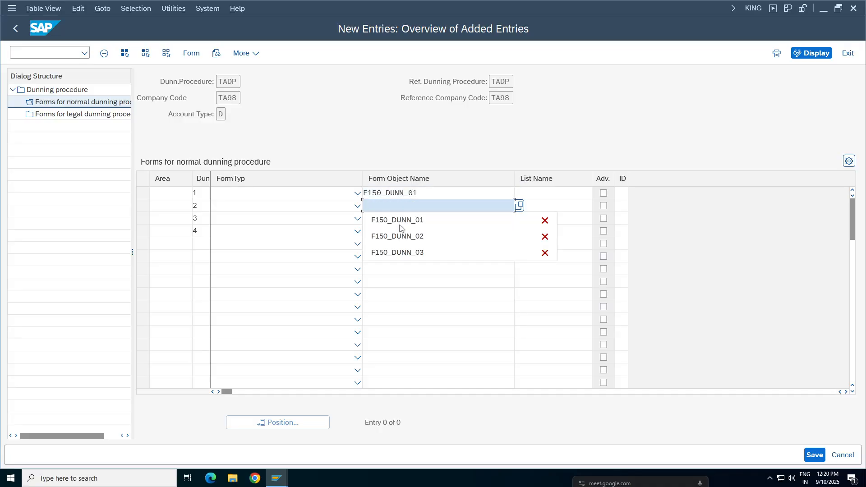
{"action": "left_click", "coordinate": [401, 220]}
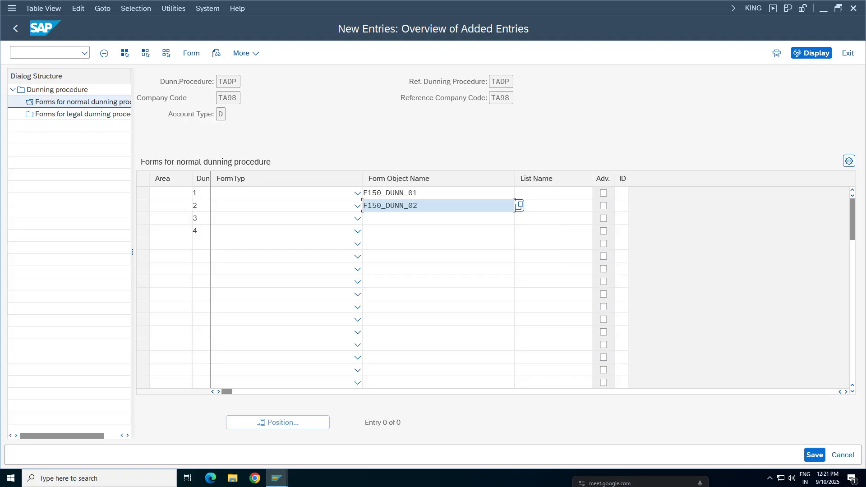
{"action": "left_click", "coordinate": [401, 218]}
{"action": "left_click", "coordinate": [403, 265]}
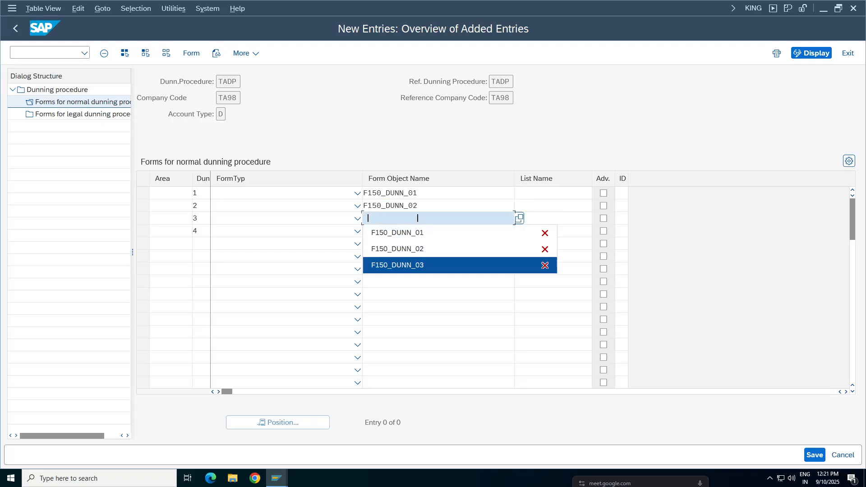
{"action": "left_click", "coordinate": [397, 231]}
{"action": "left_click", "coordinate": [394, 278]}
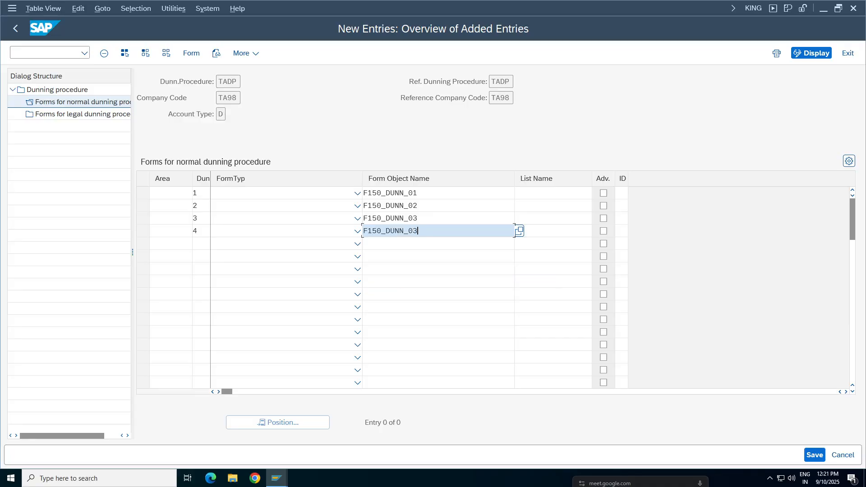
{"action": "left_click", "coordinate": [814, 454]}
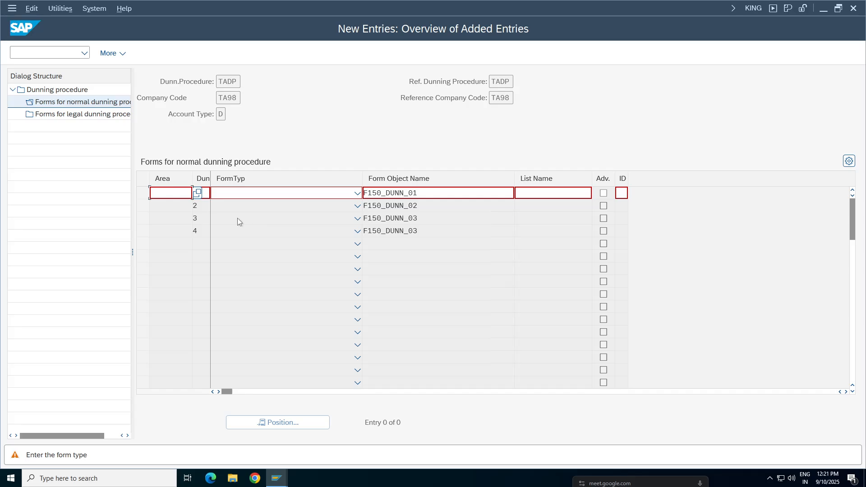
Step: Try the form types PDF-Based Form and Smart Forms for the dunning level 1 entry
{"action": "left_click", "coordinate": [357, 193]}
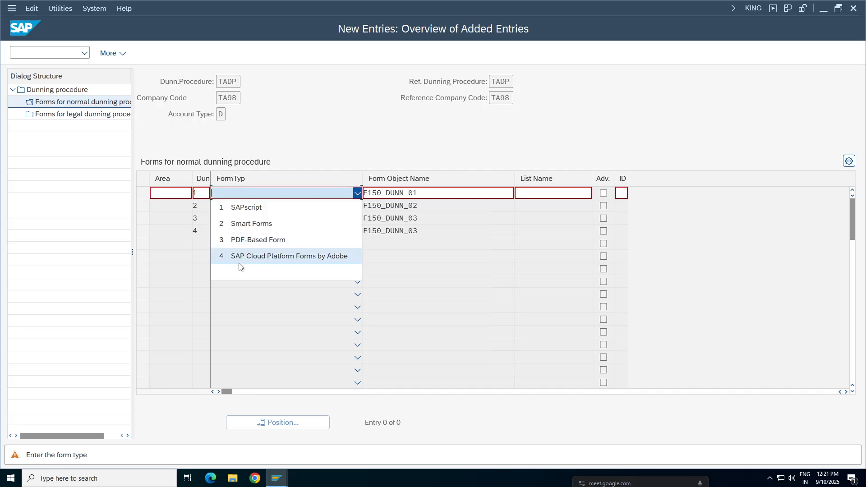
{"action": "left_click", "coordinate": [261, 239]}
{"action": "key", "text": "Return"}
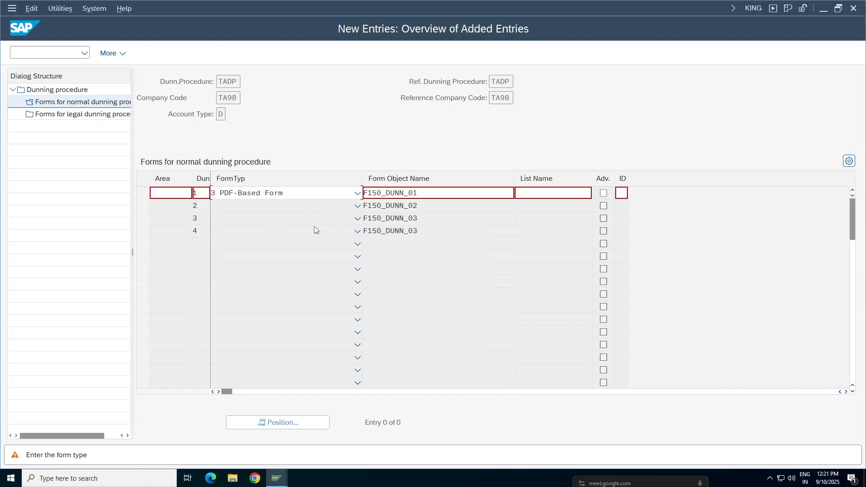
{"action": "left_click", "coordinate": [310, 194]}
{"action": "left_click", "coordinate": [250, 223]}
{"action": "key", "text": "Return"}
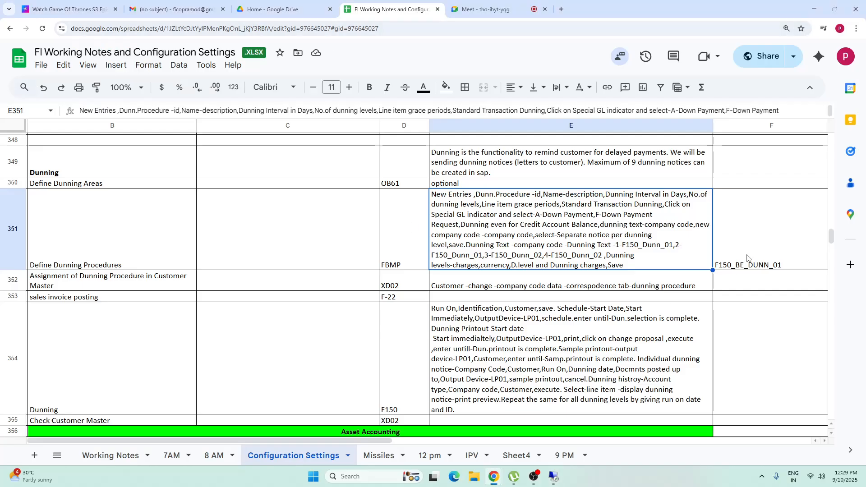
Step: Switch to Google Sheets, check the form name for level 1 in the Define Dunning Procedures notes, and return to SAP
{"action": "double_click", "coordinate": [612, 257]}
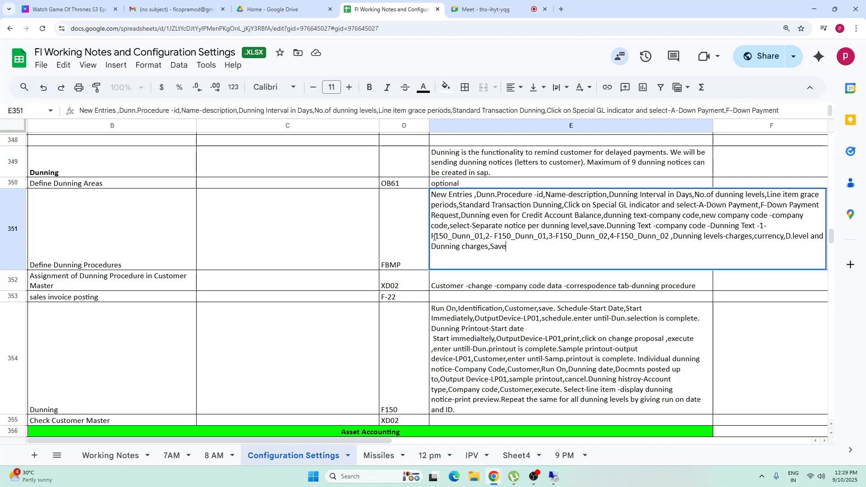
{"action": "left_click_drag", "start_coordinate": [438, 236], "coordinate": [476, 237]}
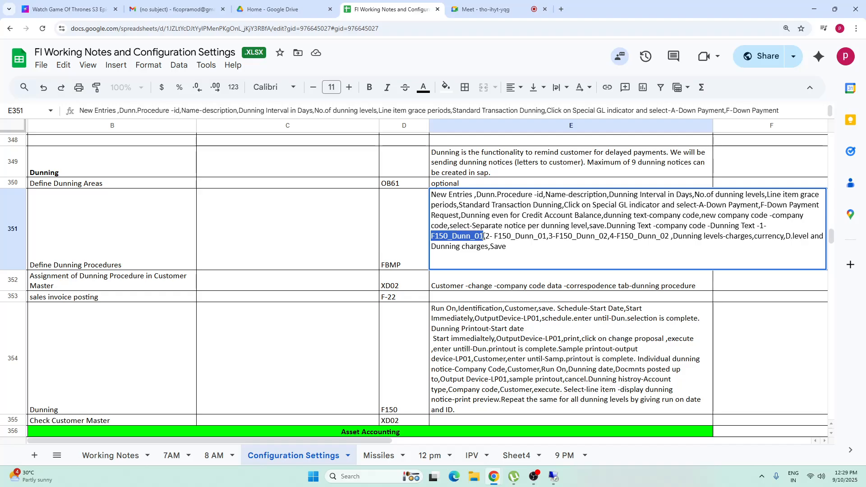
{"action": "left_click", "coordinate": [554, 477]}
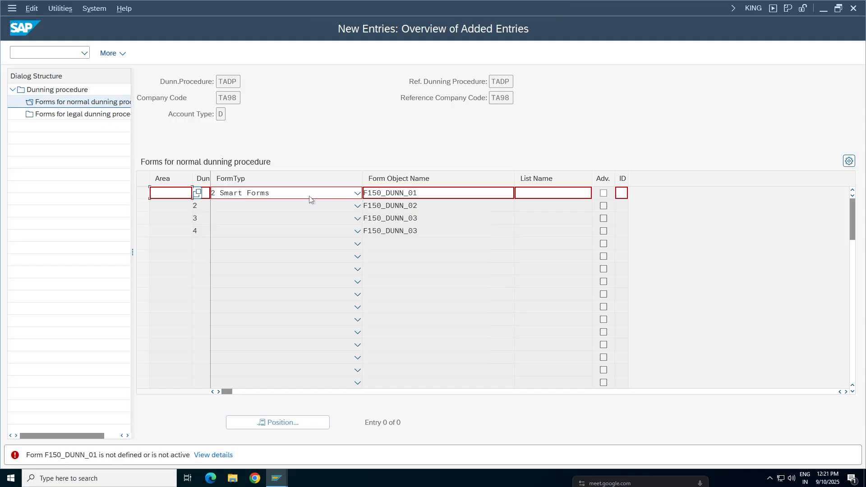
Step: Try the form type SAP Cloud Platform Forms by Adobe for the dunning level 1 entry and acknowledge the information message
{"action": "type", "text": "1"}
{"action": "left_click", "coordinate": [329, 194]}
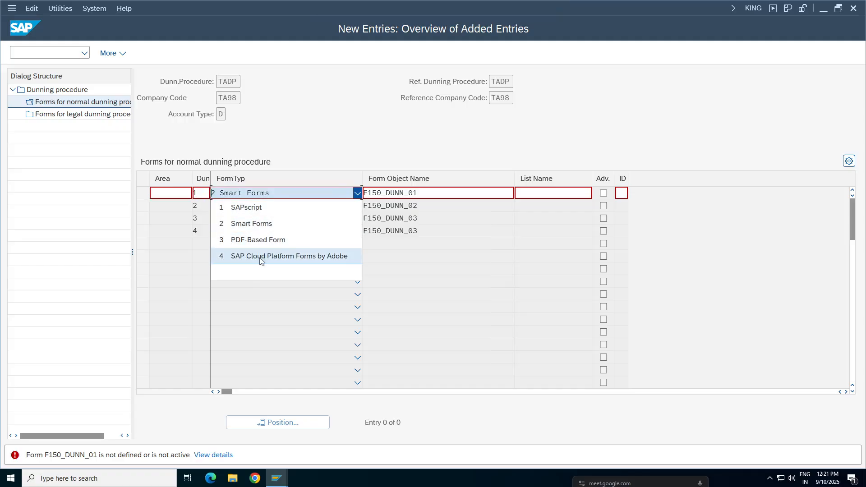
{"action": "left_click", "coordinate": [260, 258]}
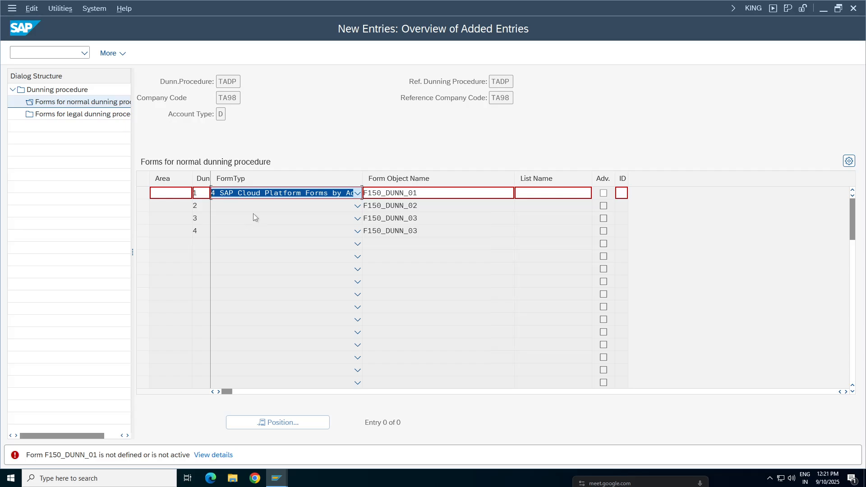
{"action": "left_click", "coordinate": [350, 401]}
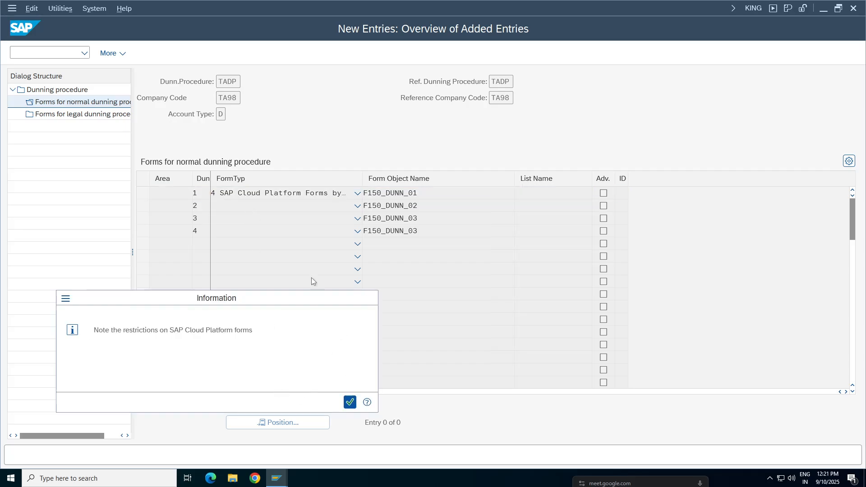
Step: Set the level 1 form type back to blank and save all entries, accepting the blank form types
{"action": "left_click", "coordinate": [356, 194]}
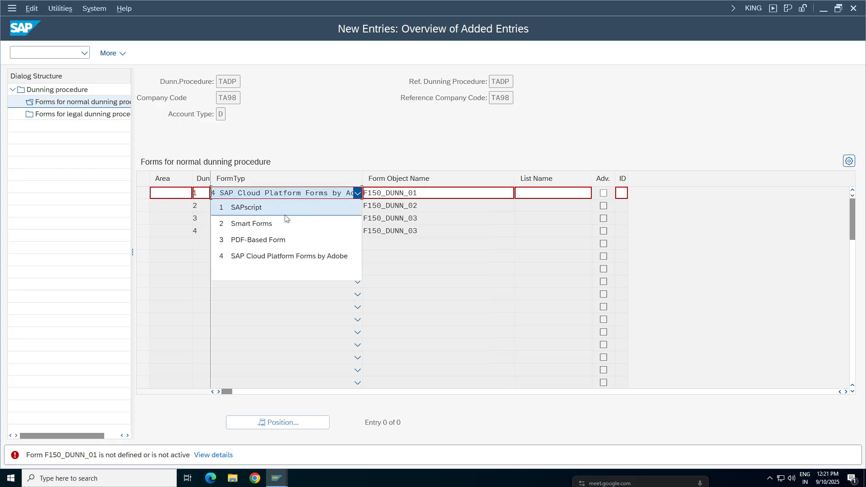
{"action": "left_click", "coordinate": [270, 267]}
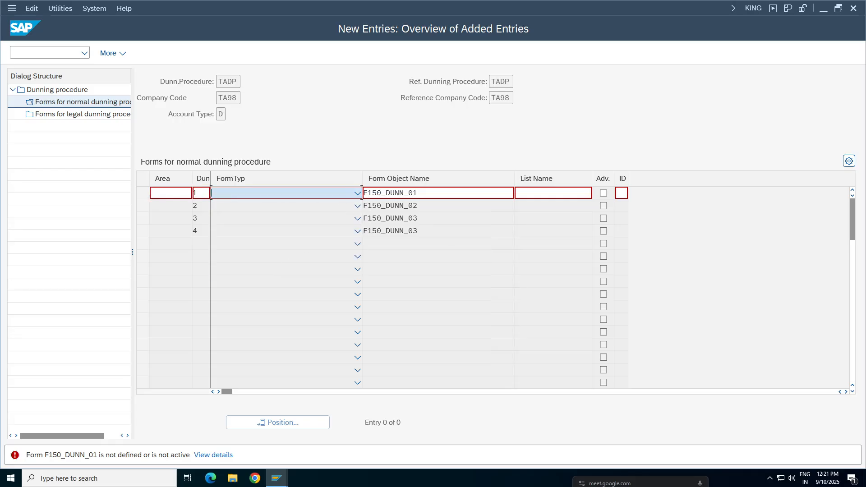
{"action": "key", "text": "Return"}
{"action": "key", "text": "Return"}
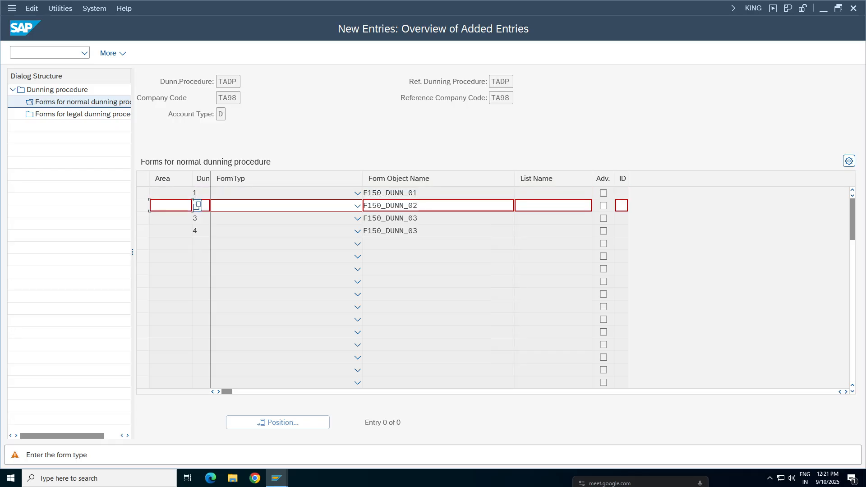
{"action": "key", "text": "Return"}
{"action": "key", "text": "Return"}
{"action": "key", "text": "Return"}
{"action": "key", "text": "Return"}
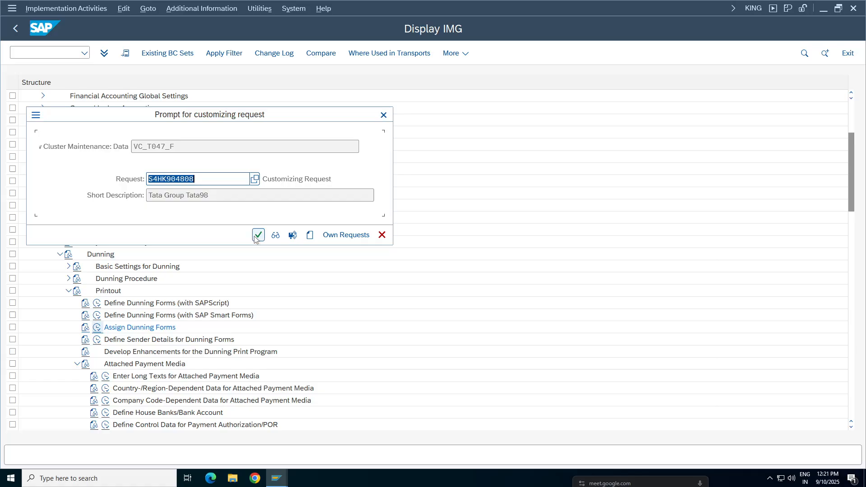
{"action": "left_click", "coordinate": [255, 236]}
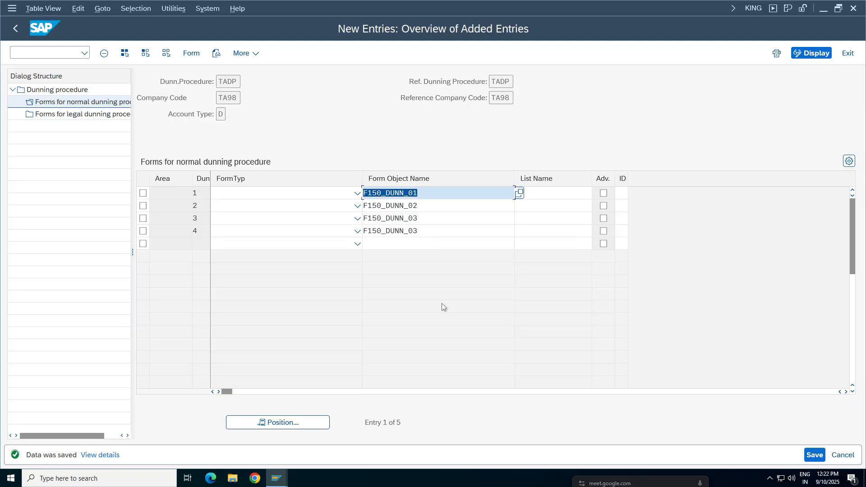
Step: Delete the empty fifth row from the normal dunning forms and save the remaining entries with blank form types
{"action": "left_click", "coordinate": [143, 244]}
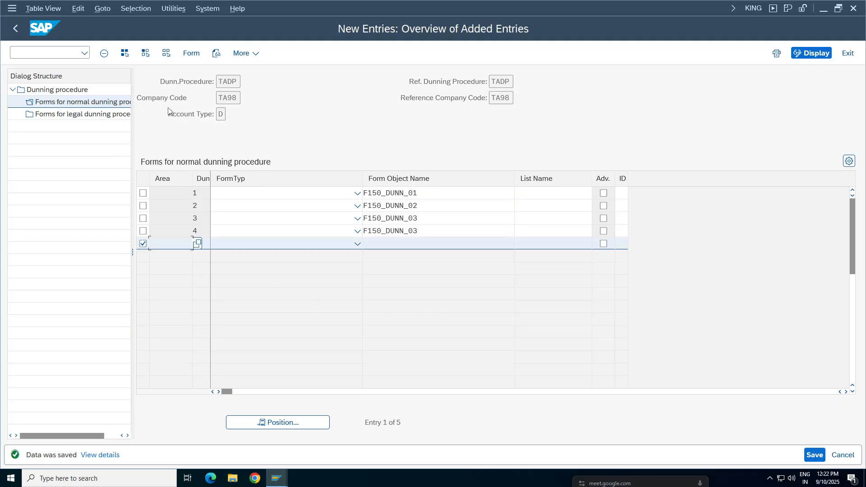
{"action": "left_click", "coordinate": [104, 53]}
{"action": "key", "text": "Return"}
{"action": "key", "text": "Return"}
{"action": "key", "text": "Return"}
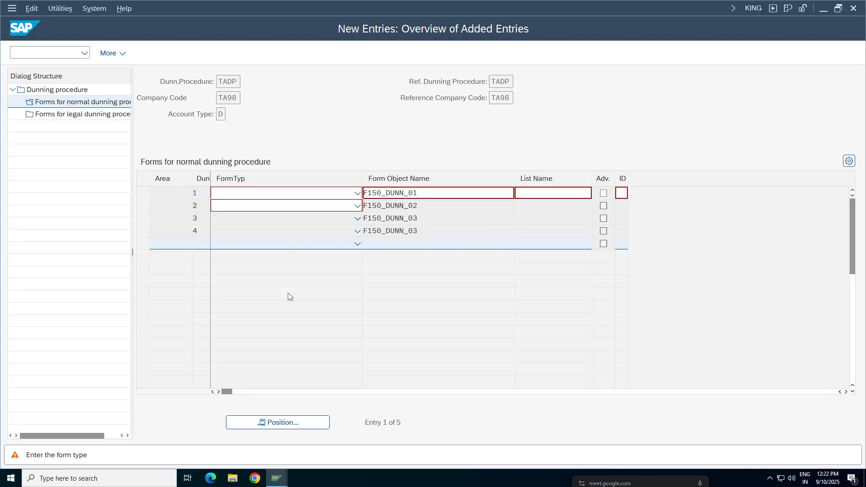
{"action": "key", "text": "Return"}
{"action": "key", "text": "Return"}
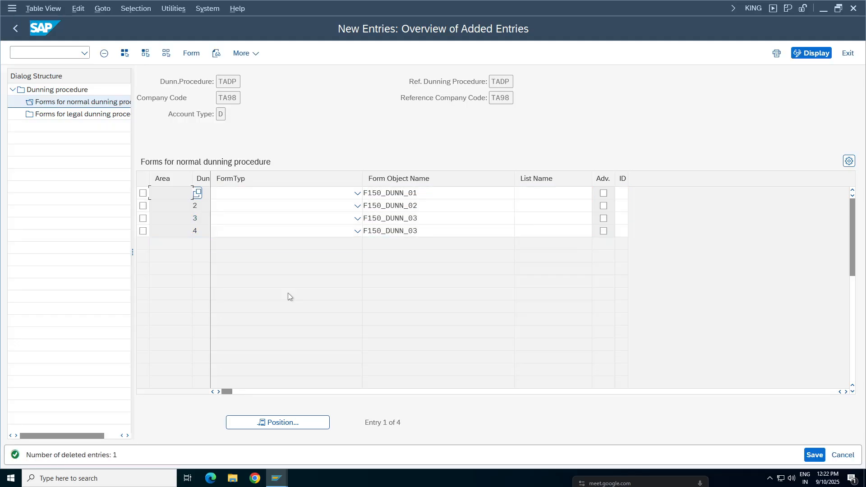
{"action": "key", "text": "Return"}
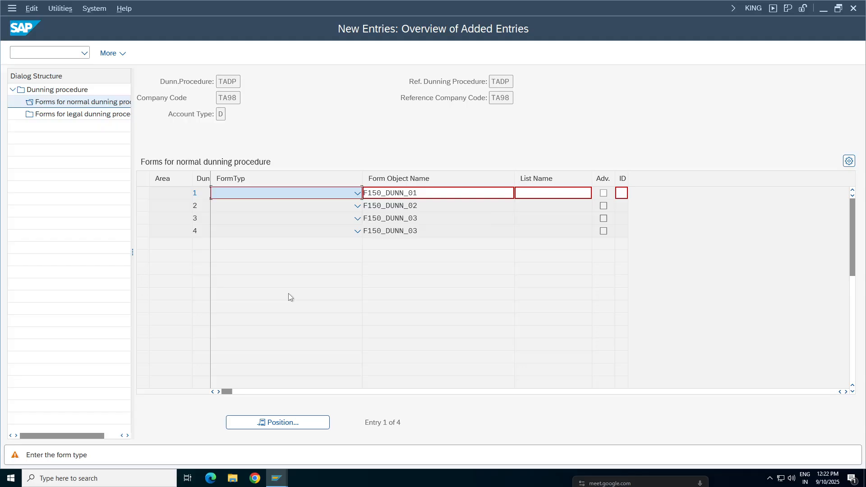
{"action": "key", "text": "Return"}
{"action": "key", "text": "Return"}
{"action": "key", "text": "Return"}
{"action": "key", "text": "Return"}
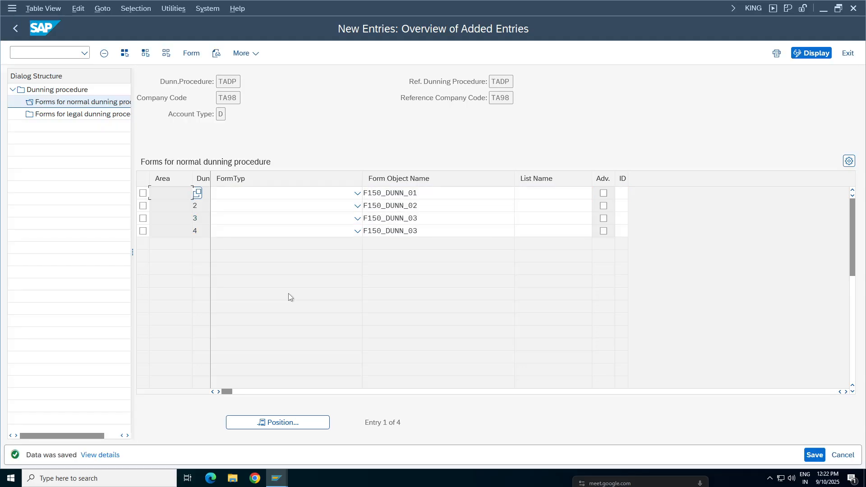
Step: Try to open the forms for the legal dunning procedure, and return to the dunning procedure overview
{"action": "double_click", "coordinate": [83, 114]}
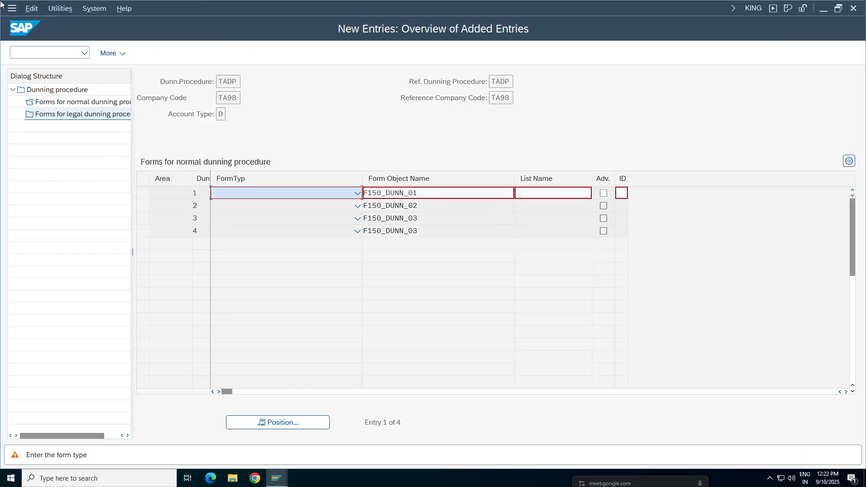
{"action": "key", "text": "Return"}
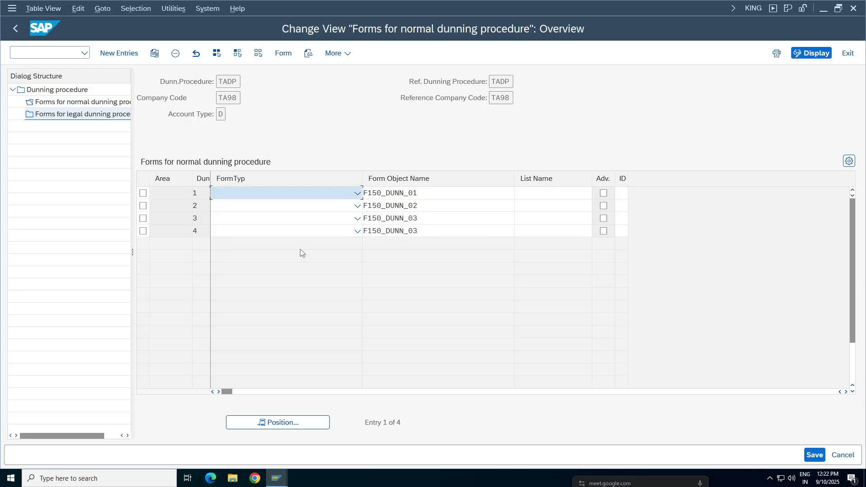
{"action": "key", "text": "F3"}
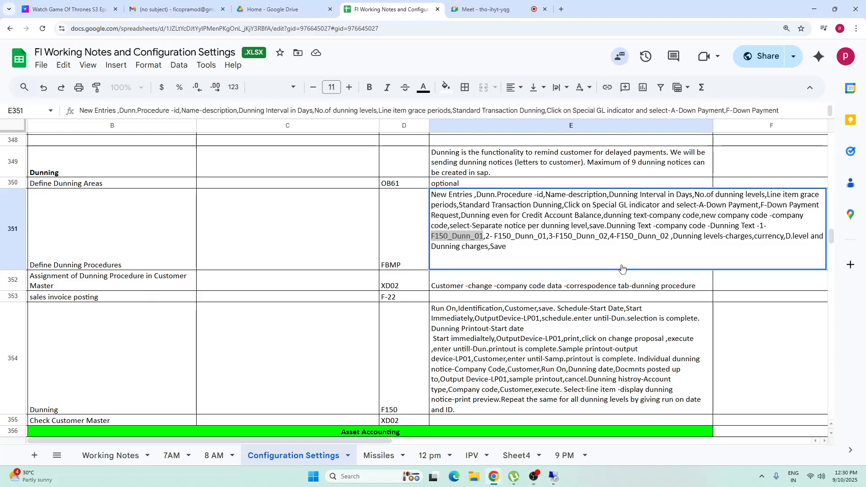
Step: Switch to Google Sheets, compare the form names in cells E351 and F351 of the notes, and return to SAP
{"action": "key", "text": "Tab"}
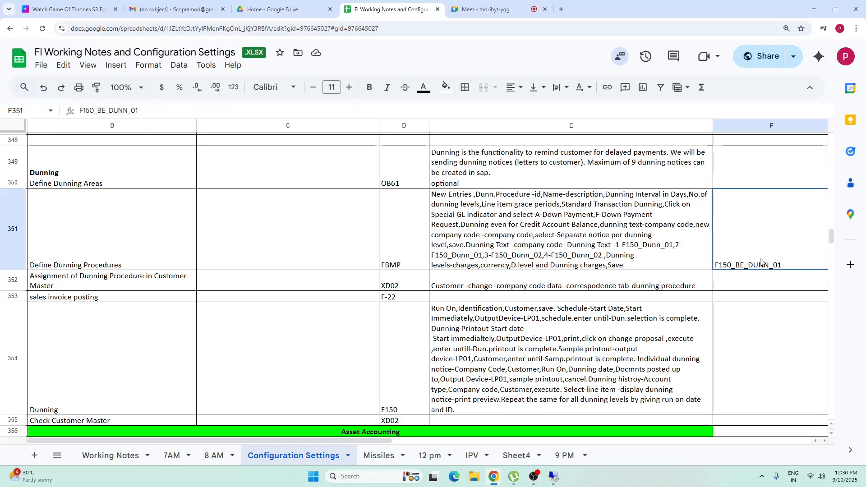
{"action": "double_click", "coordinate": [761, 260]}
{"action": "left_click_drag", "start_coordinate": [783, 198], "coordinate": [644, 193]}
{"action": "left_click", "coordinate": [517, 257]}
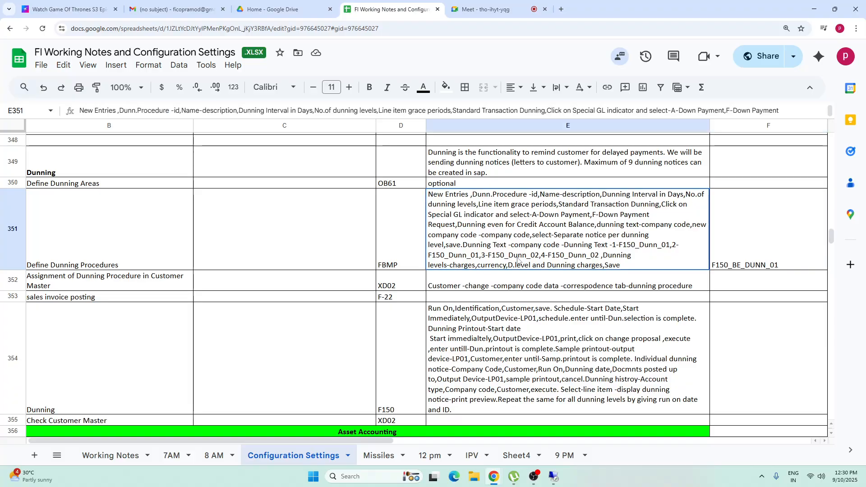
{"action": "left_click", "coordinate": [778, 257]}
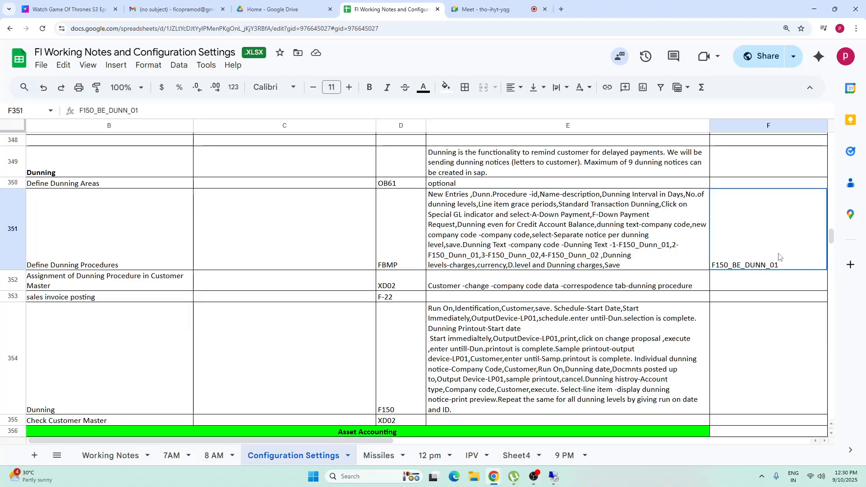
{"action": "left_click", "coordinate": [552, 475]}
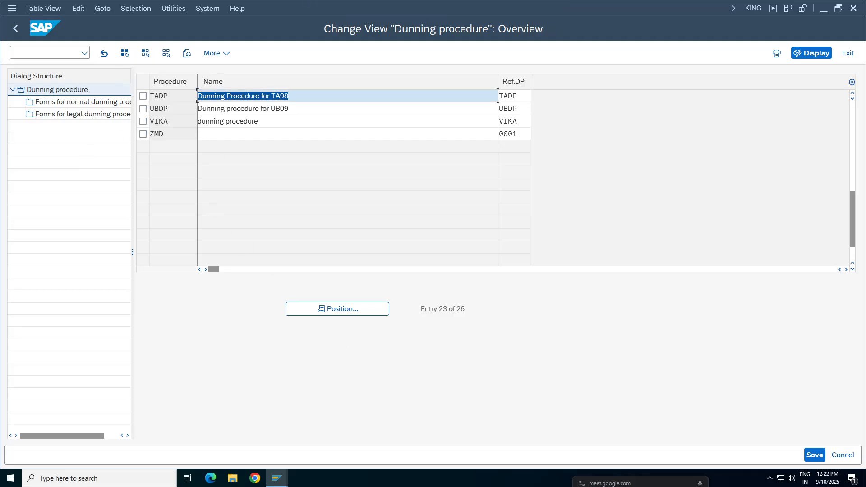
Step: Examine the normal dunning forms of procedure DPNI for company code NIKE, and return to the dunning procedure overview
{"action": "left_click", "coordinate": [347, 109]}
{"action": "scroll", "coordinate": [348, 109], "scroll_direction": "up", "scroll_amount": 5}
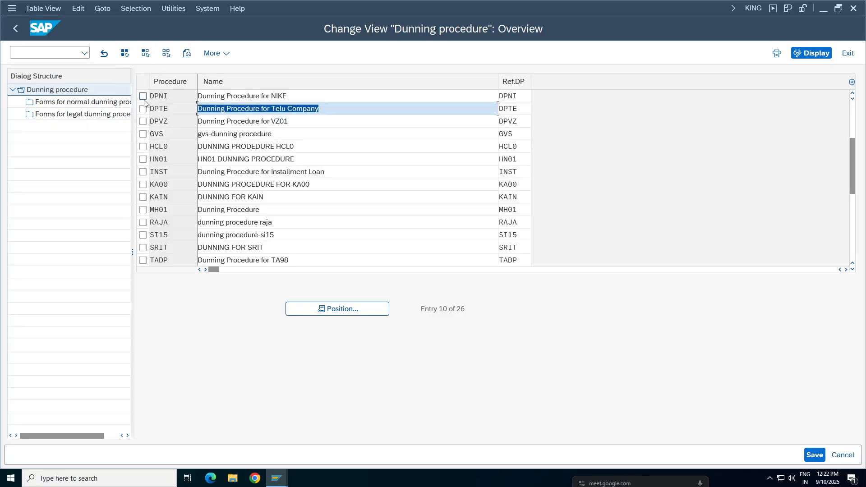
{"action": "left_click", "coordinate": [92, 101]}
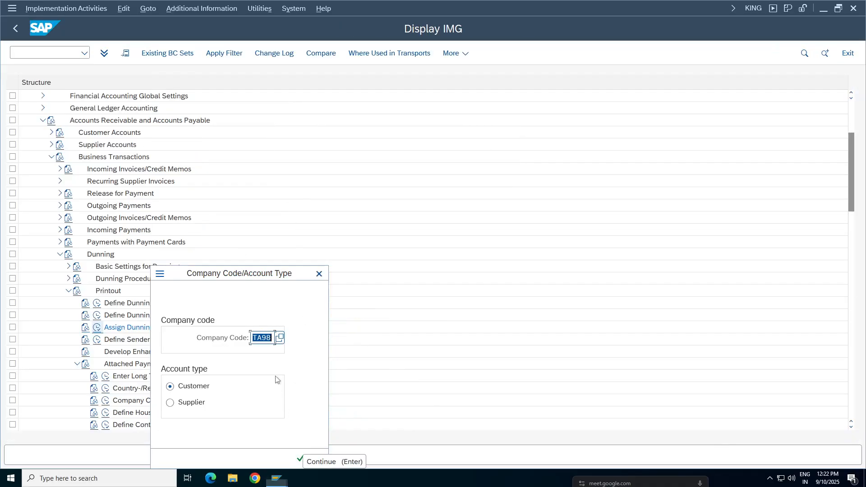
{"action": "key", "text": "BackSpace"}
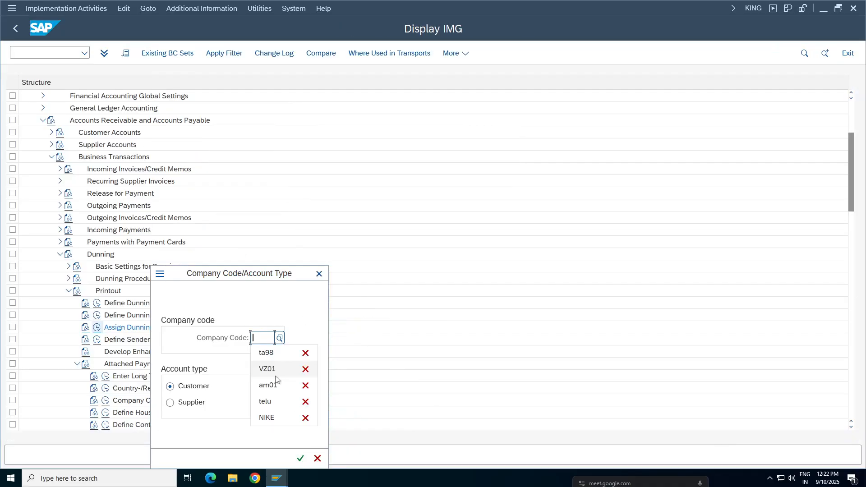
{"action": "left_click", "coordinate": [266, 417]}
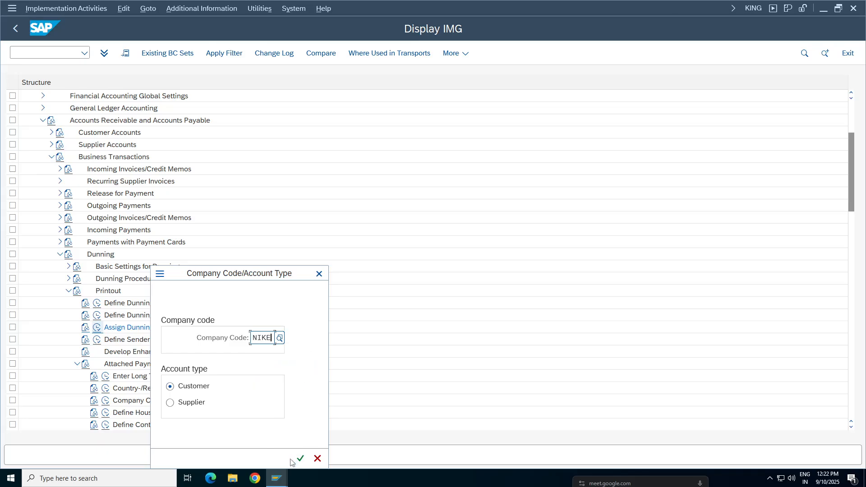
{"action": "left_click", "coordinate": [300, 458]}
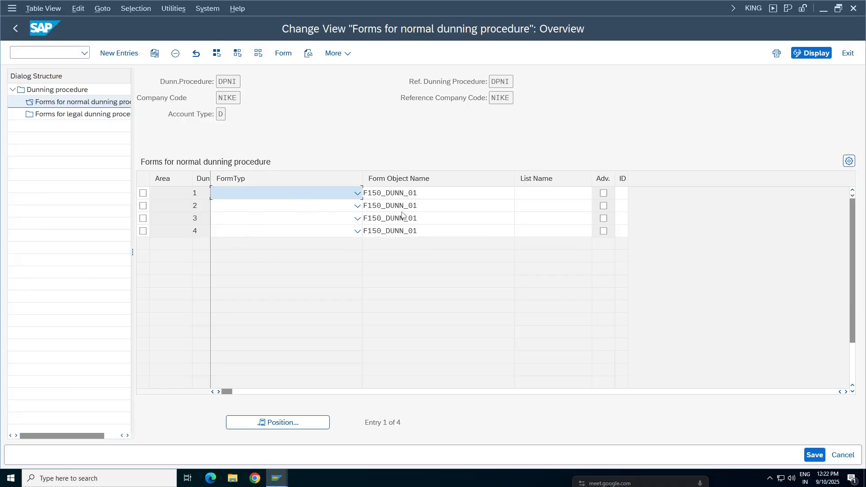
{"action": "key", "text": "Return"}
{"action": "key", "text": "Return"}
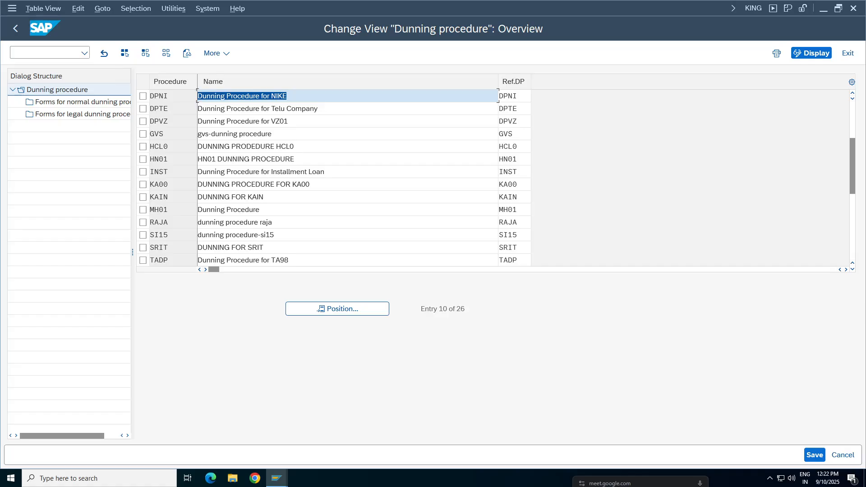
Step: Check the normal dunning forms of procedure DPTE for company code NIKE, and return to the implementation guide
{"action": "left_click", "coordinate": [142, 109]}
{"action": "double_click", "coordinate": [111, 102]}
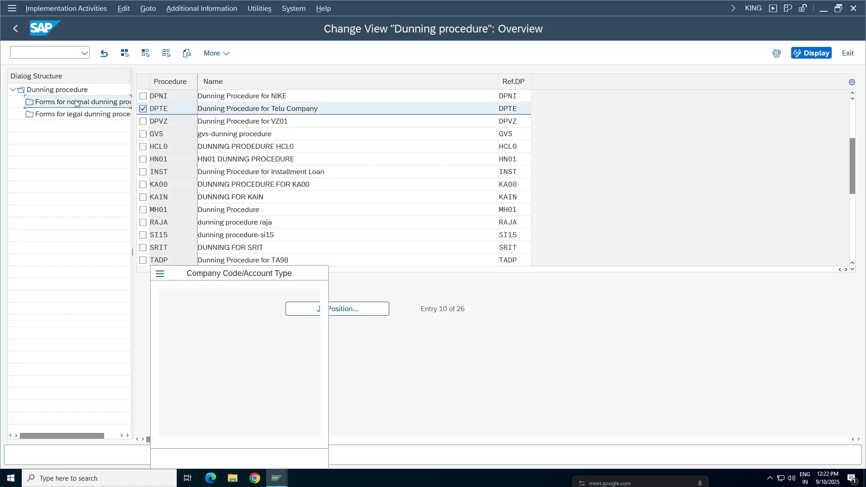
{"action": "left_click", "coordinate": [299, 458]}
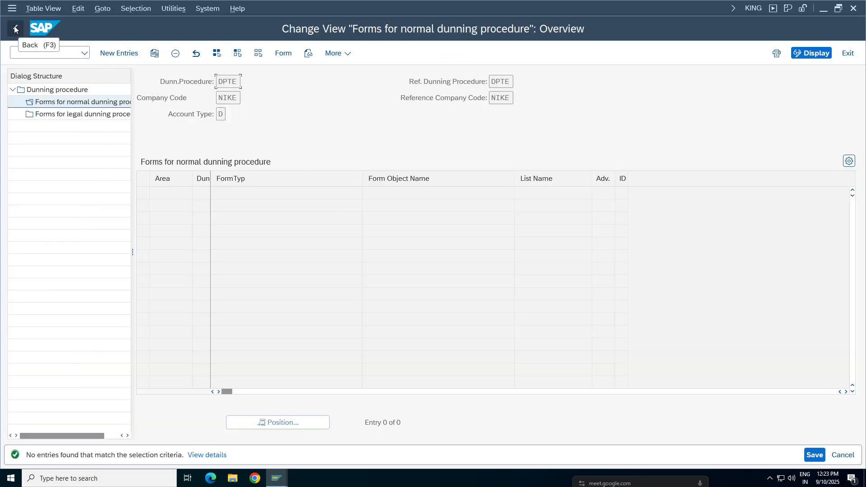
{"action": "left_click", "coordinate": [13, 28]}
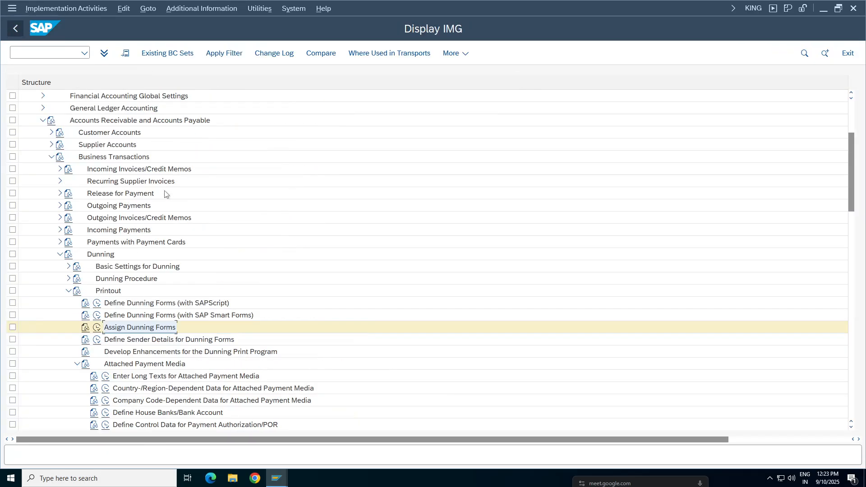
Step: Collapse the Printout and Dunning nodes under Business Transactions in the implementation guide
{"action": "left_click", "coordinate": [135, 316]}
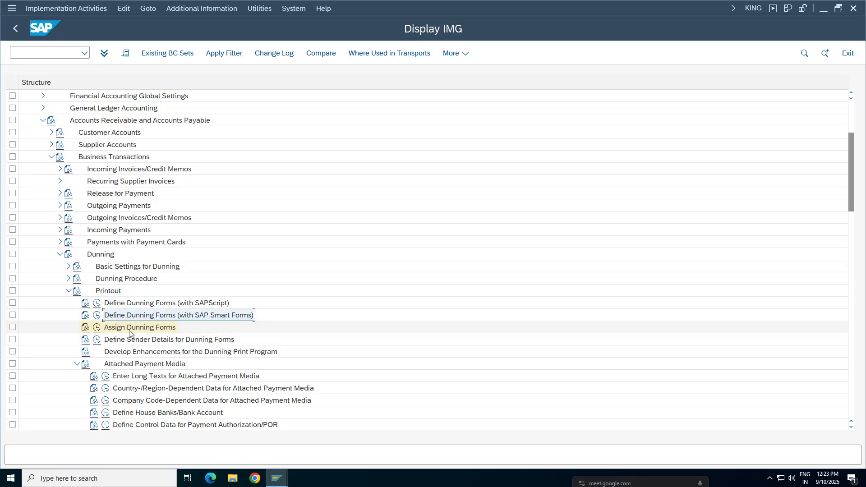
{"action": "left_click", "coordinate": [131, 332]}
{"action": "left_click", "coordinate": [67, 293]}
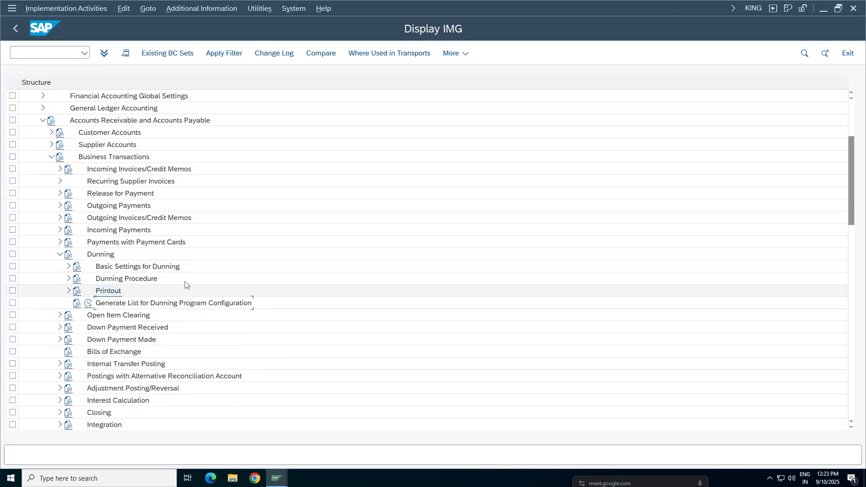
{"action": "left_click", "coordinate": [60, 254]}
Step: Start transaction XD02 in a new session and open the HCL Tech customer for company code TA98
{"action": "left_click", "coordinate": [38, 53]}
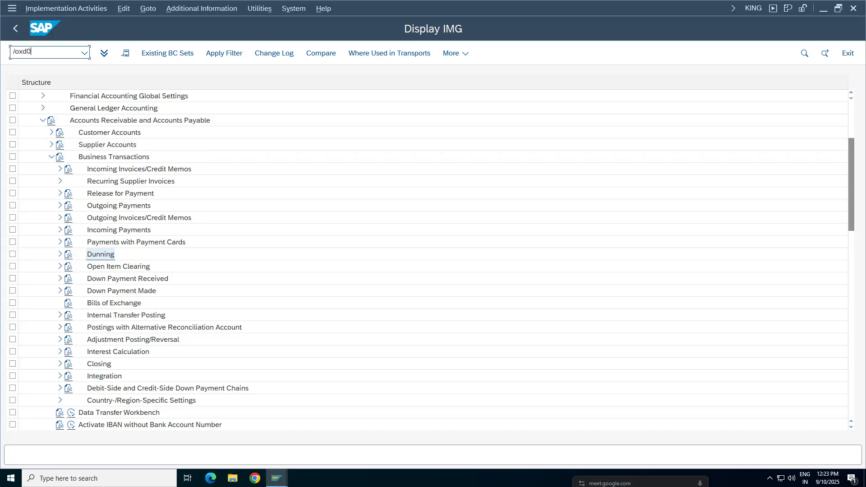
{"action": "type", "text": "/oxd02"}
{"action": "key", "text": "Return"}
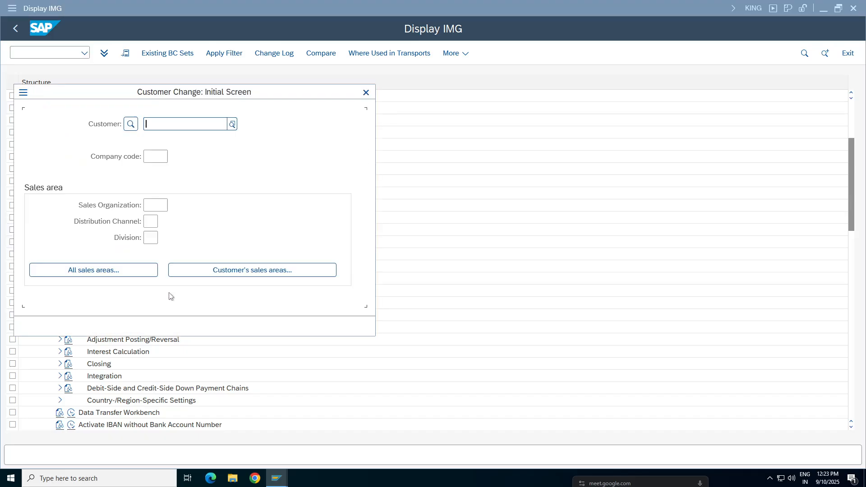
{"action": "left_click", "coordinate": [227, 124]}
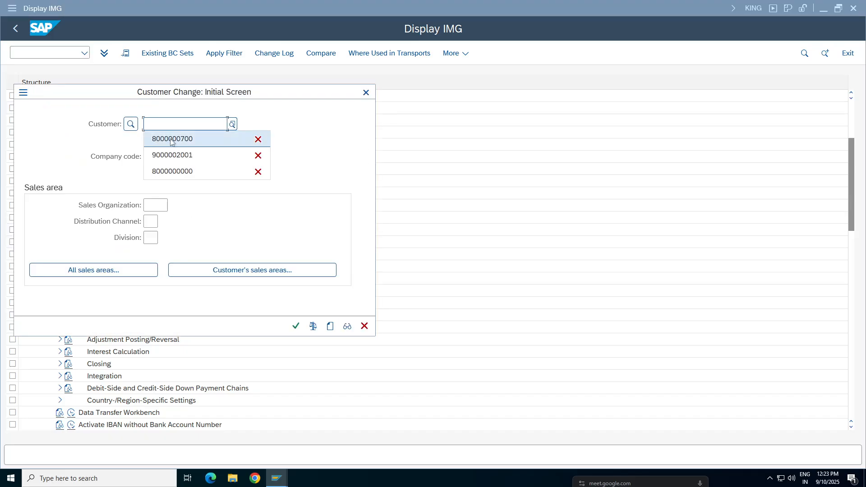
{"action": "left_click", "coordinate": [175, 142]}
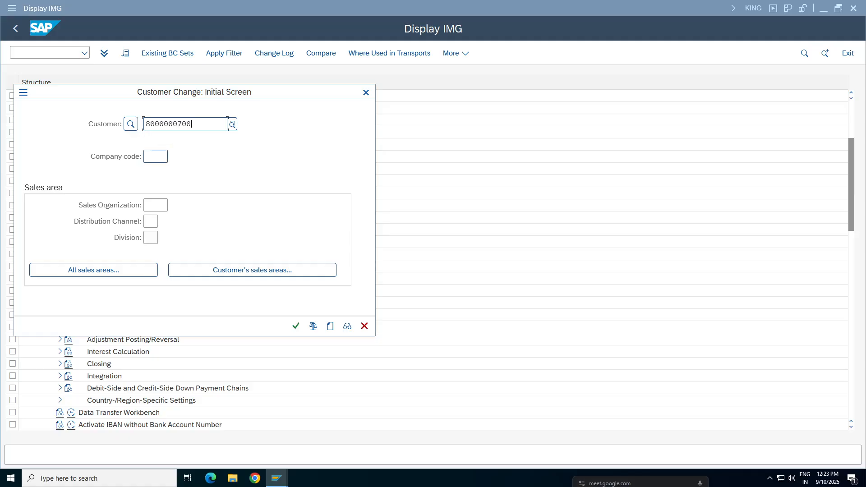
{"action": "left_click", "coordinate": [156, 157]}
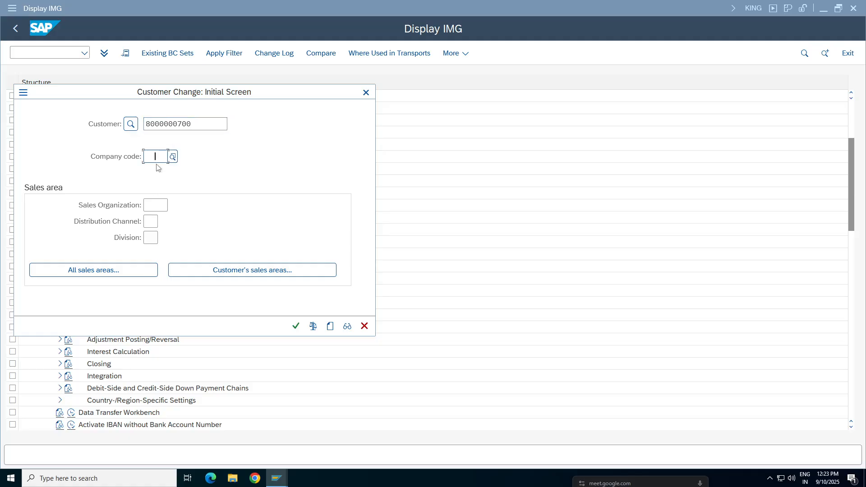
{"action": "type", "text": "ta98"}
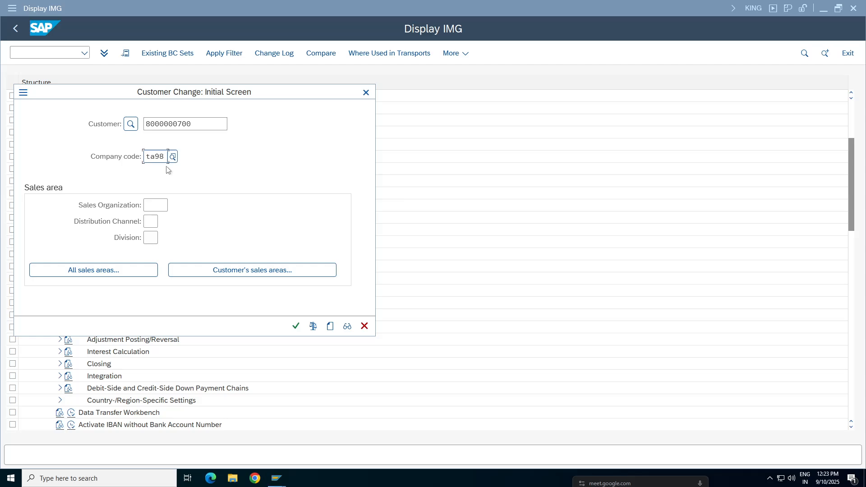
{"action": "key", "text": "Return"}
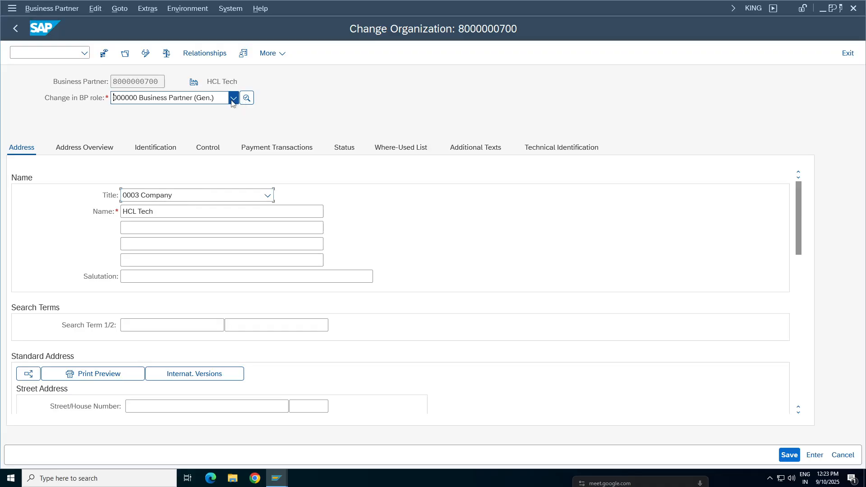
Step: Switch the business partner role to FLCU00 Customer (FI)
{"action": "left_click", "coordinate": [233, 98]}
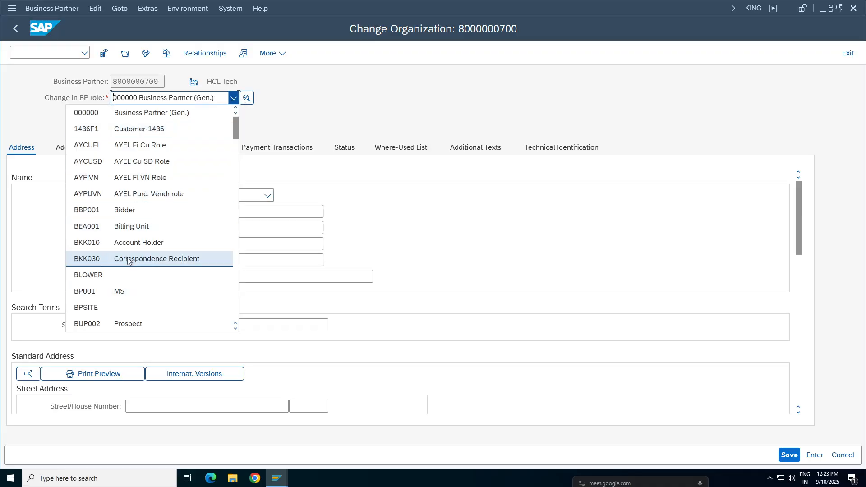
{"action": "scroll", "coordinate": [128, 261], "scroll_direction": "down", "scroll_amount": 5}
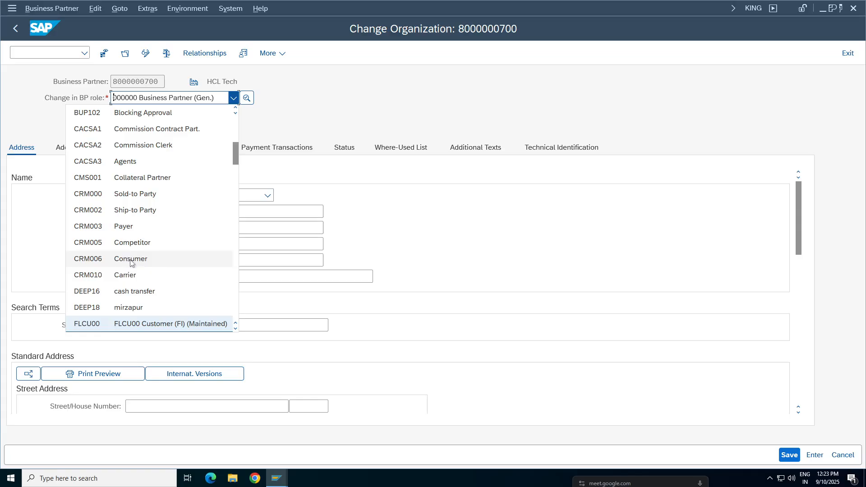
{"action": "left_click", "coordinate": [149, 323]}
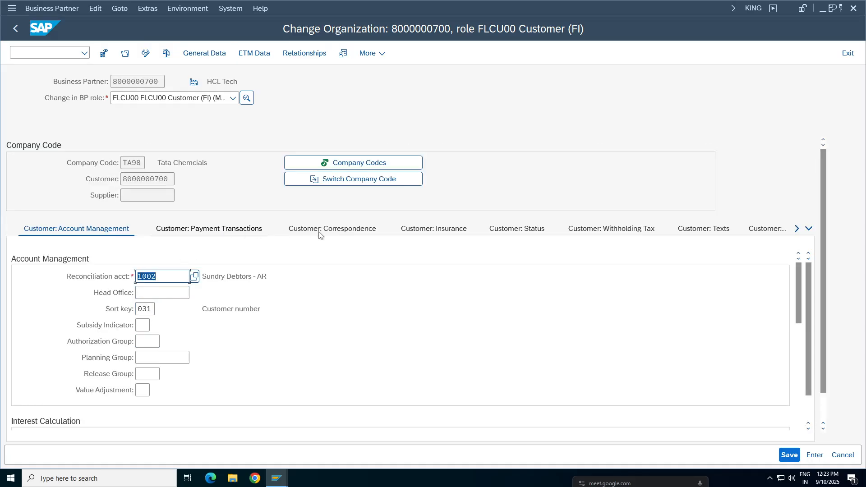
Step: Assign dunning procedure TADP in the customer's correspondence data and save the customer master
{"action": "left_click", "coordinate": [319, 233]}
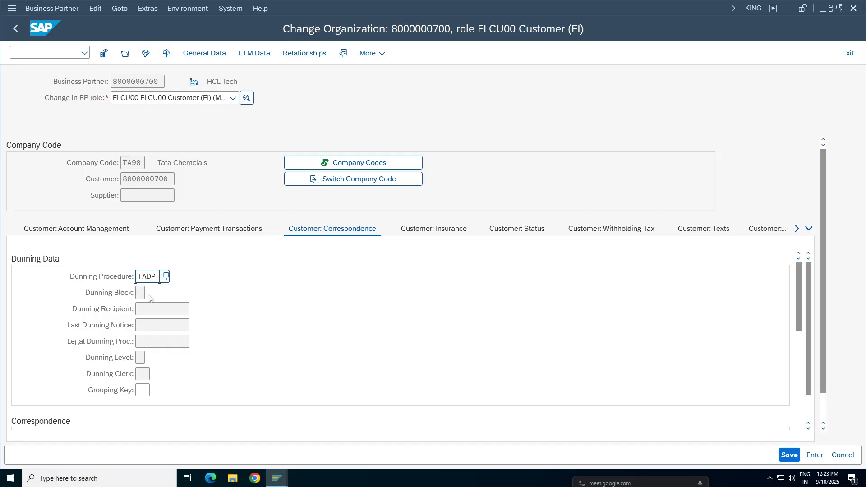
{"action": "key", "text": "Return"}
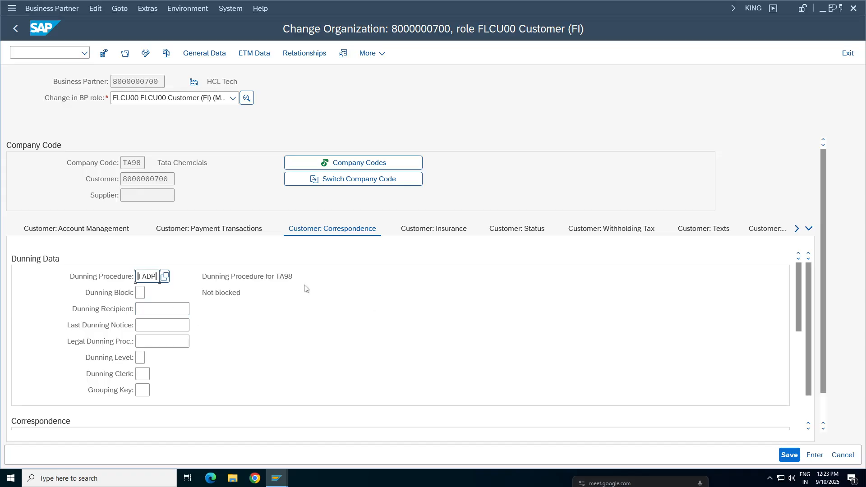
{"action": "left_click_drag", "start_coordinate": [301, 278], "coordinate": [202, 276]}
{"action": "left_click", "coordinate": [789, 454]}
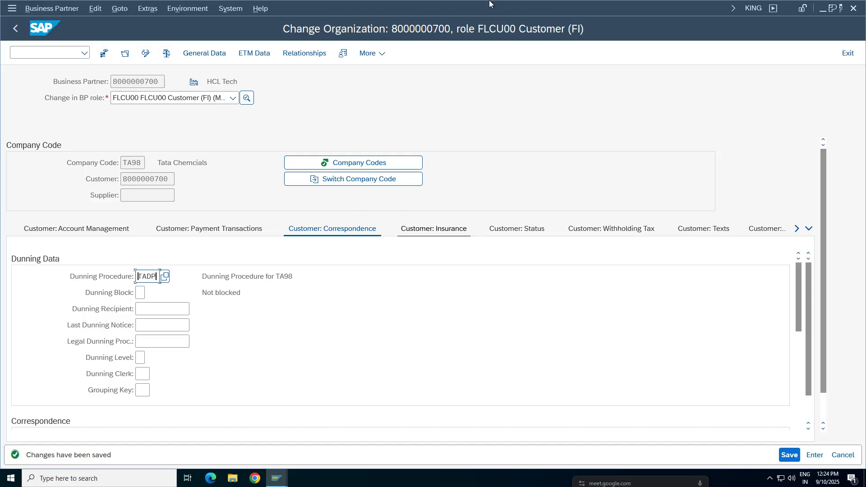
Step: Switch to Google Sheets, review the dunning notes in rows 351 to 355, and return to SAP
{"action": "left_click", "coordinate": [525, 9]}
{"action": "left_click", "coordinate": [55, 238]}
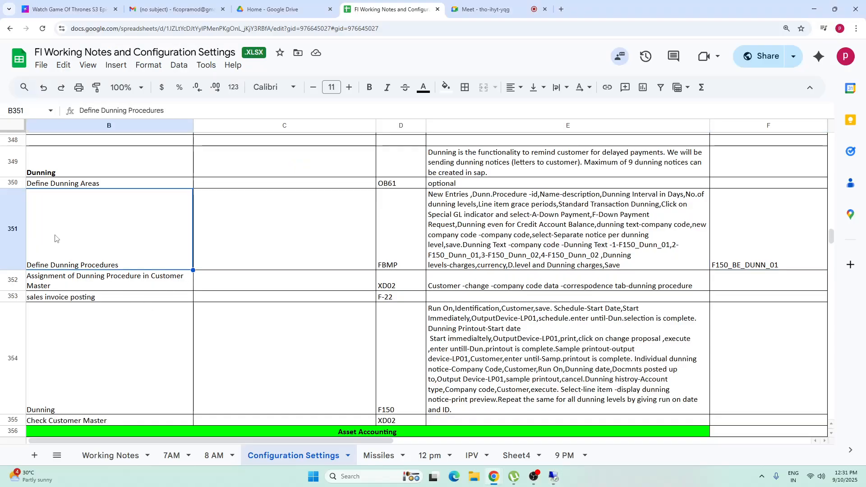
{"action": "key", "text": "shift+Right"}
{"action": "key", "text": "shift+Right"}
{"action": "key", "text": "shift+Right"}
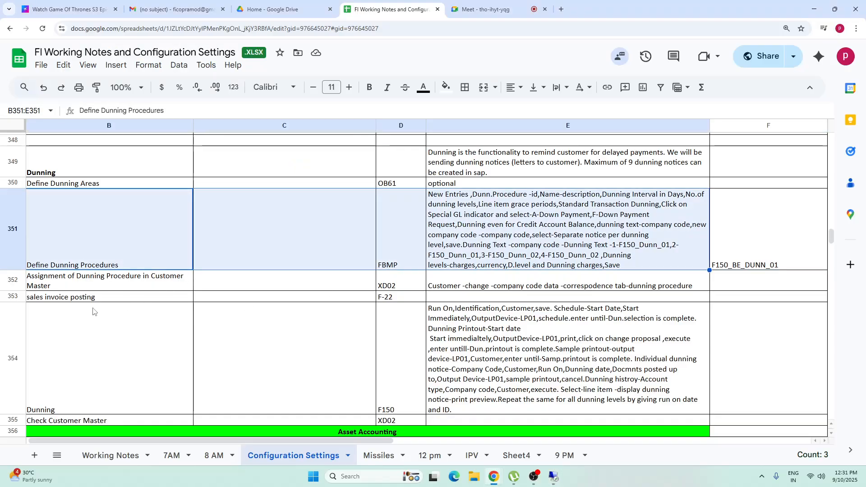
{"action": "left_click_drag", "start_coordinate": [92, 286], "coordinate": [476, 283]}
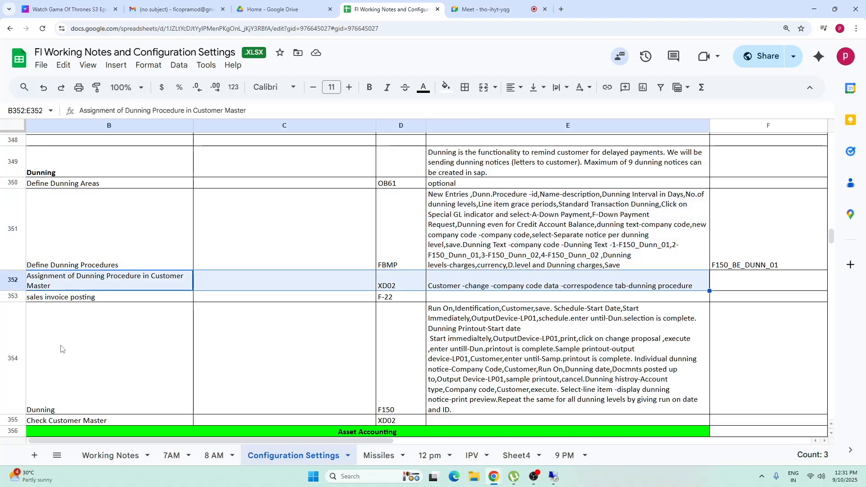
{"action": "left_click", "coordinate": [408, 302]}
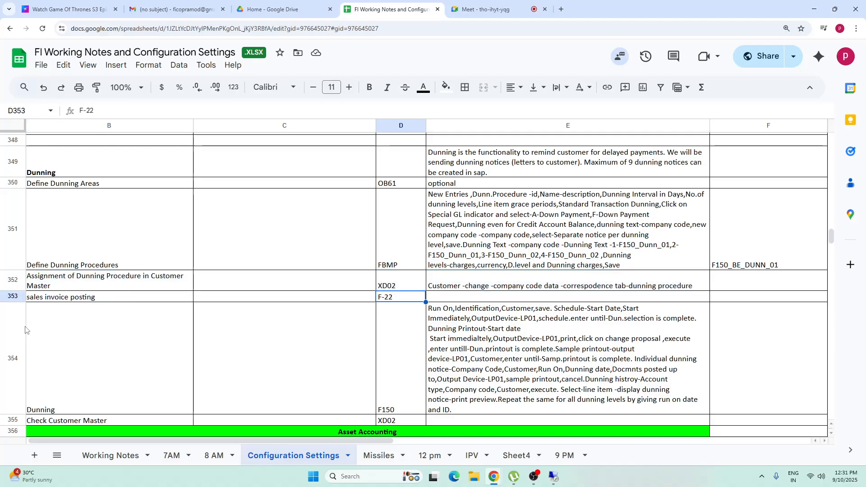
{"action": "left_click_drag", "start_coordinate": [58, 389], "coordinate": [530, 362]}
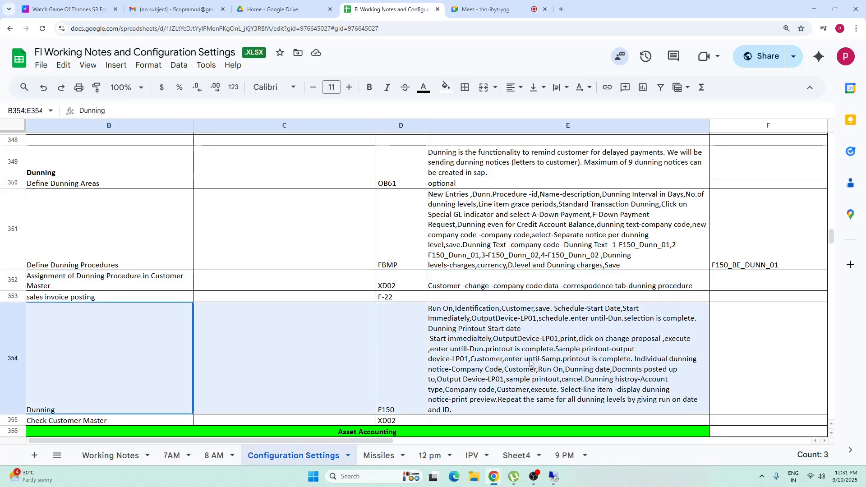
{"action": "left_click", "coordinate": [37, 379]}
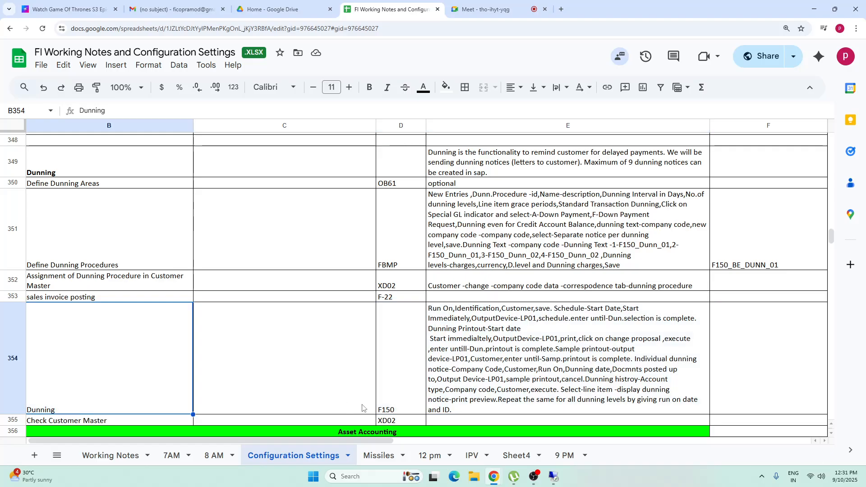
{"action": "left_click_drag", "start_coordinate": [121, 359], "coordinate": [588, 349]}
{"action": "left_click_drag", "start_coordinate": [90, 420], "coordinate": [464, 411]}
{"action": "left_click", "coordinate": [554, 478]}
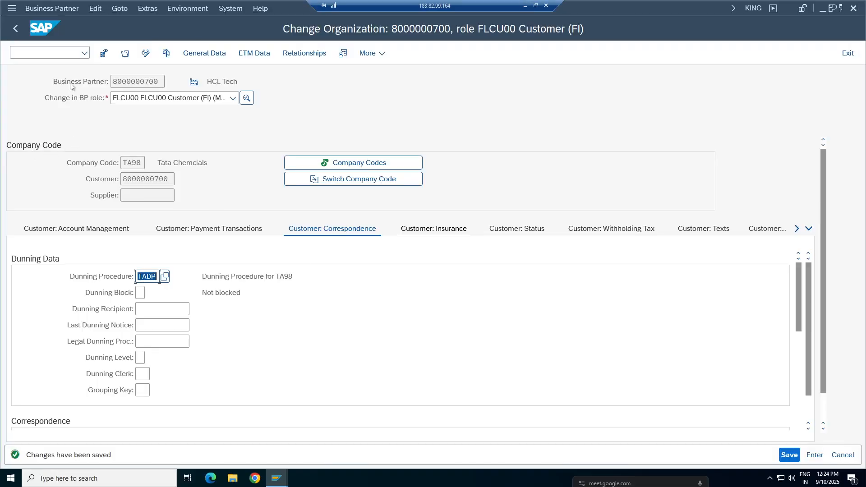
Step: Go from the customer master to the SAP Easy Access screen
{"action": "left_click", "coordinate": [51, 53]}
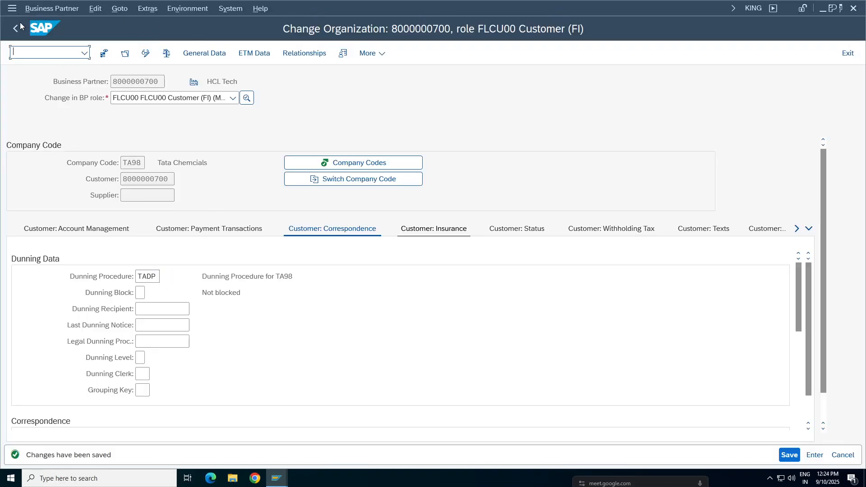
{"action": "left_click", "coordinate": [12, 8]}
{"action": "left_click", "coordinate": [44, 119]}
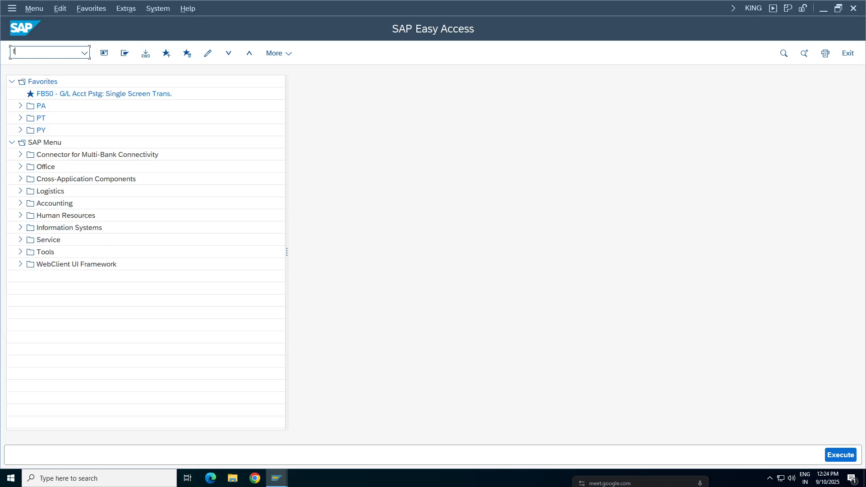
{"action": "type", "text": "f-0"}
{"action": "key", "text": "BackSpace"}
{"action": "key", "text": "BackSpace"}
{"action": "key", "text": "BackSpace"}
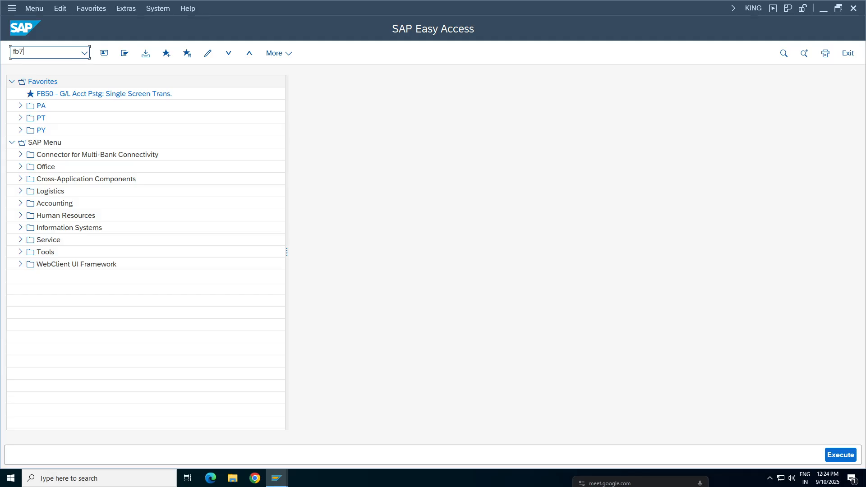
Step: Start the customer invoice transaction FB70
{"action": "type", "text": "fb70"}
{"action": "key", "text": "Return"}
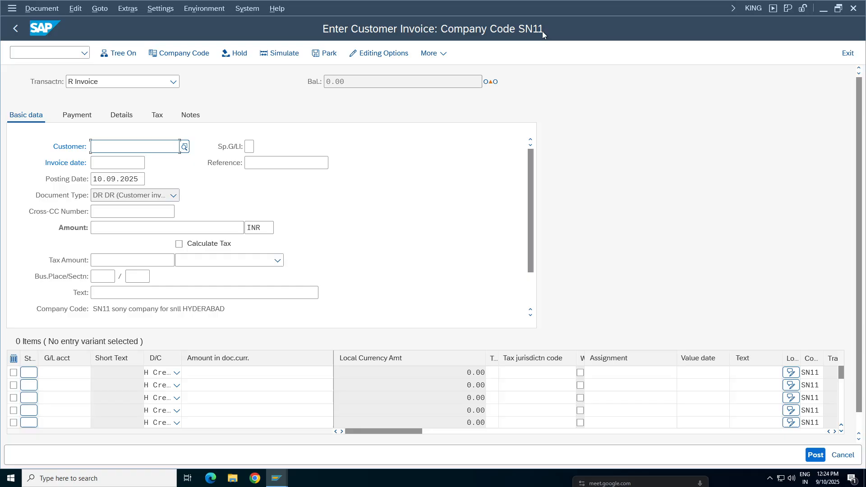
Step: Change the invoice entry's company code to TA98 and fill in the HCL Tech customer number
{"action": "left_click", "coordinate": [174, 53]}
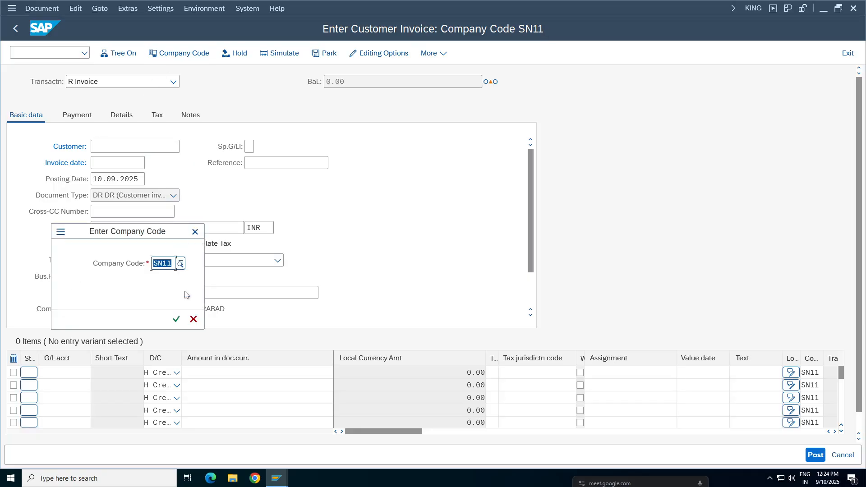
{"action": "type", "text": "TA98"}
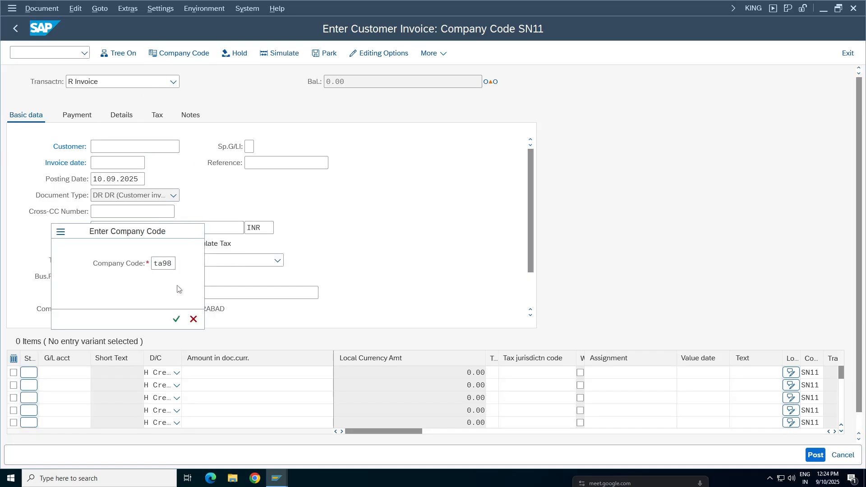
{"action": "key", "text": "Return"}
{"action": "left_click", "coordinate": [108, 147]}
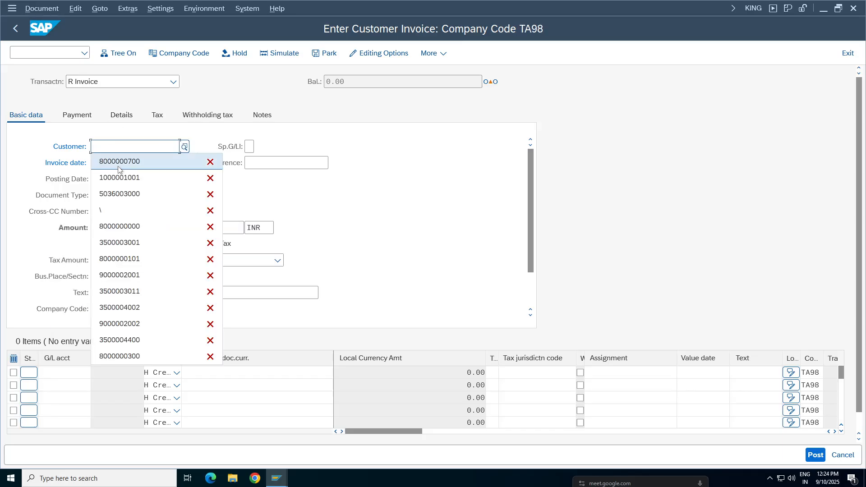
{"action": "left_click", "coordinate": [118, 165]}
Step: Set both the posting date and the invoice date of the customer invoice to 01.04.2025
{"action": "left_click", "coordinate": [107, 162]}
{"action": "left_click", "coordinate": [143, 179]}
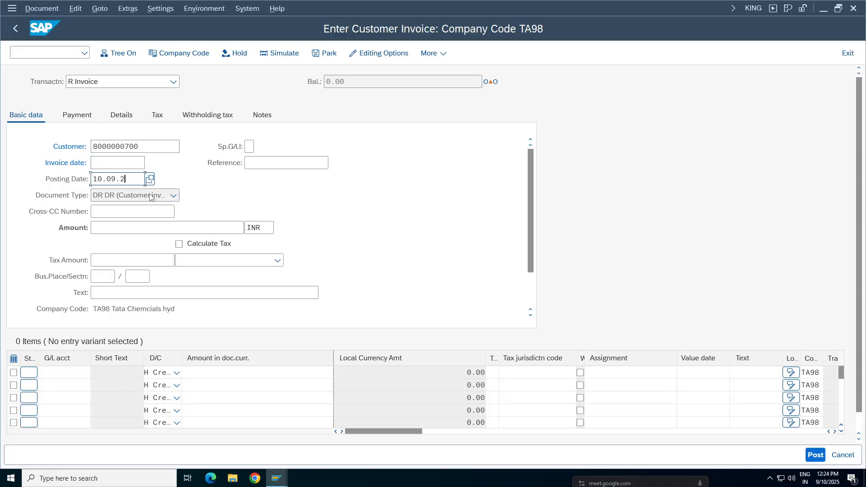
{"action": "key", "text": "BackSpace"}
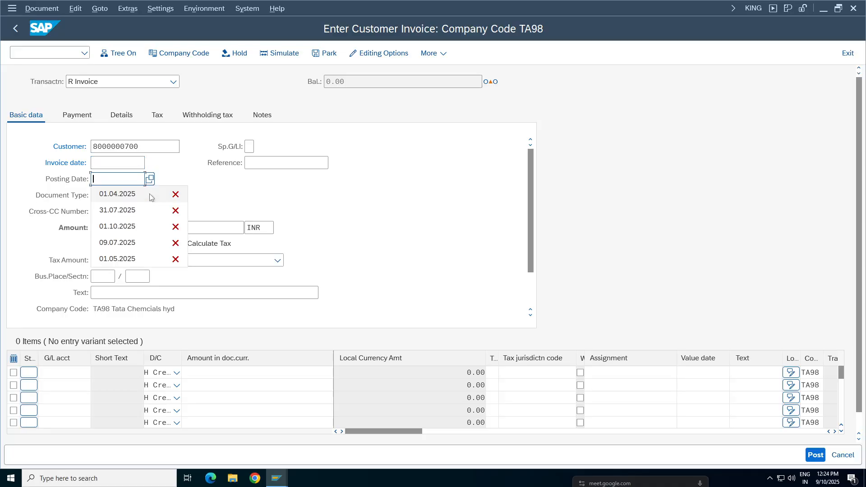
{"action": "type", "text": "01.04.202"}
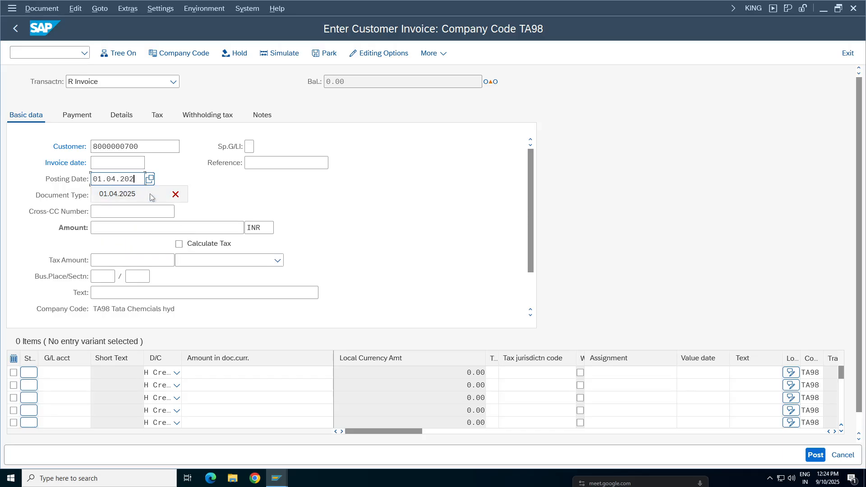
{"action": "type", "text": "5"}
{"action": "key", "text": "Tab"}
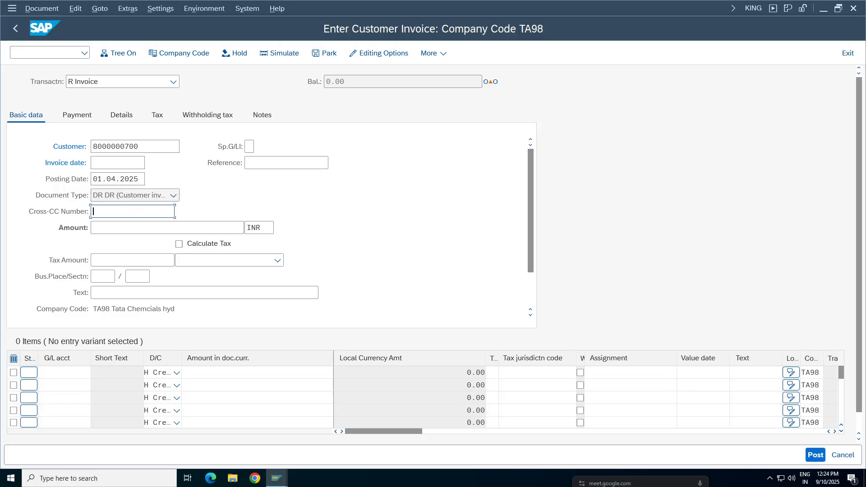
{"action": "left_click", "coordinate": [144, 179]}
{"action": "key", "text": "ctrl+c"}
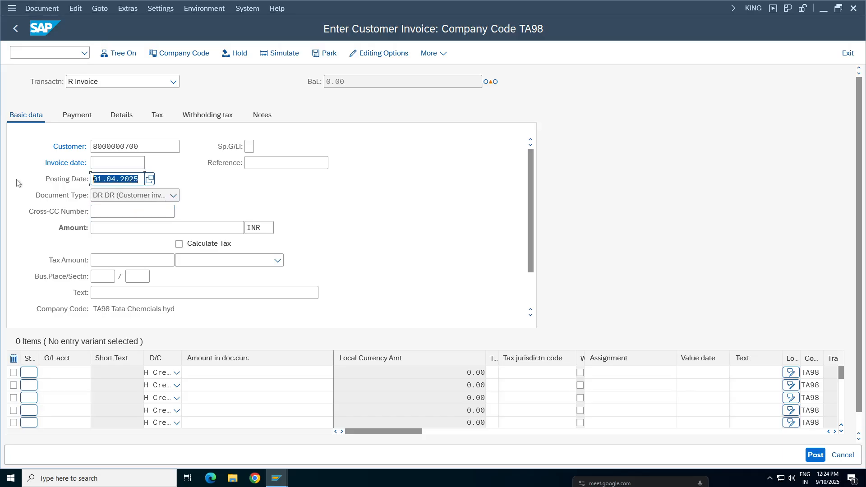
{"action": "left_click", "coordinate": [144, 163]}
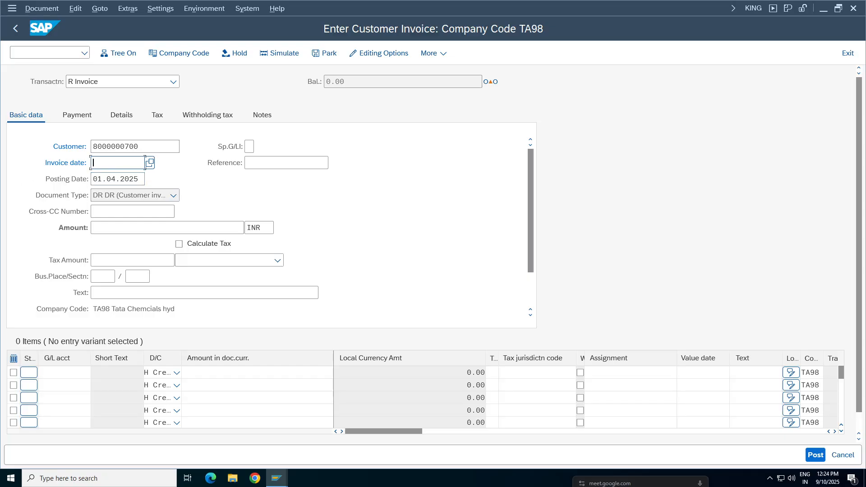
{"action": "key", "text": "ctrl+v"}
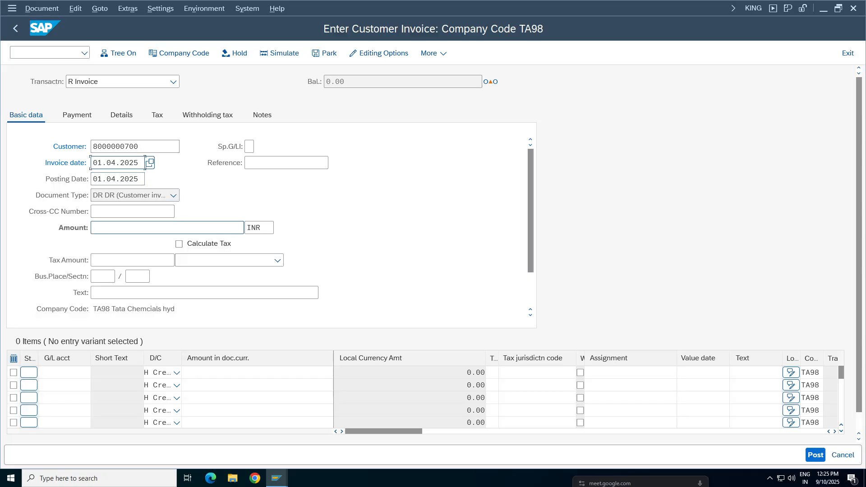
Step: Enter an invoice amount of 5000 INR and add a credit line of 5000 for G/L account 4001
{"action": "left_click", "coordinate": [105, 228]}
{"action": "key", "text": "Escape"}
{"action": "type", "text": "5000"}
{"action": "left_click", "coordinate": [90, 372]}
{"action": "left_click", "coordinate": [64, 200]}
{"action": "left_click", "coordinate": [328, 373]}
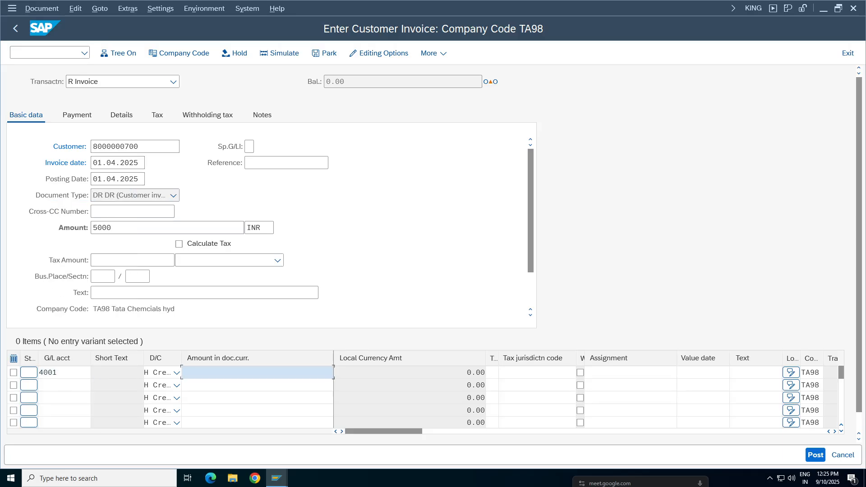
{"action": "type", "text": "5000"}
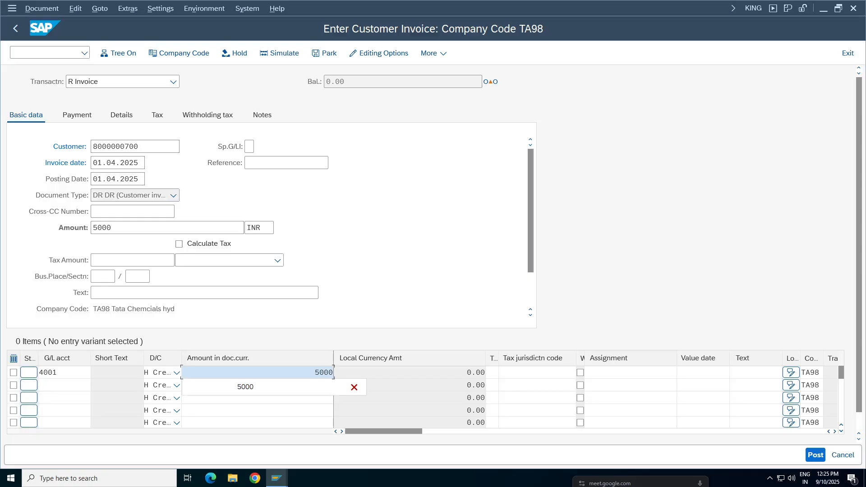
Step: Set the G/L line's text to sales and its cost center to 100100, and validate the invoice entries
{"action": "left_click", "coordinate": [755, 372]}
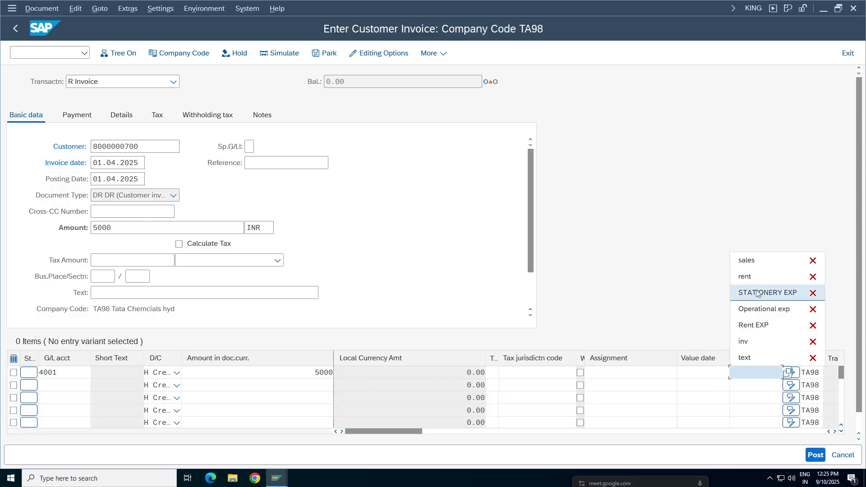
{"action": "left_click", "coordinate": [747, 257]}
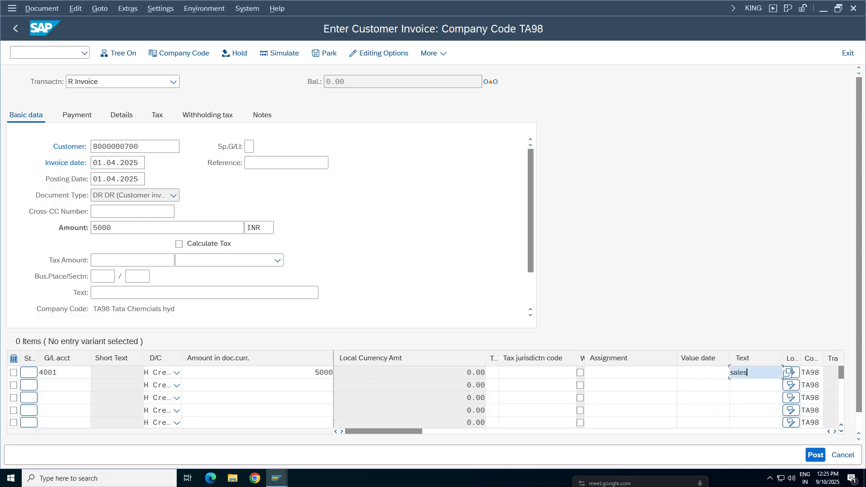
{"action": "left_click", "coordinate": [834, 431]}
{"action": "left_click", "coordinate": [834, 431]}
{"action": "left_click", "coordinate": [834, 432]}
{"action": "left_click", "coordinate": [834, 431]}
{"action": "left_click", "coordinate": [678, 372]}
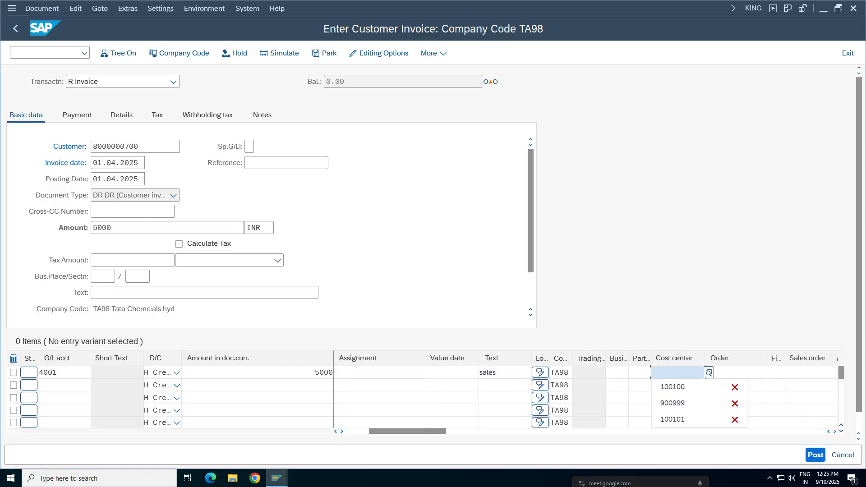
{"action": "left_click", "coordinate": [672, 387]}
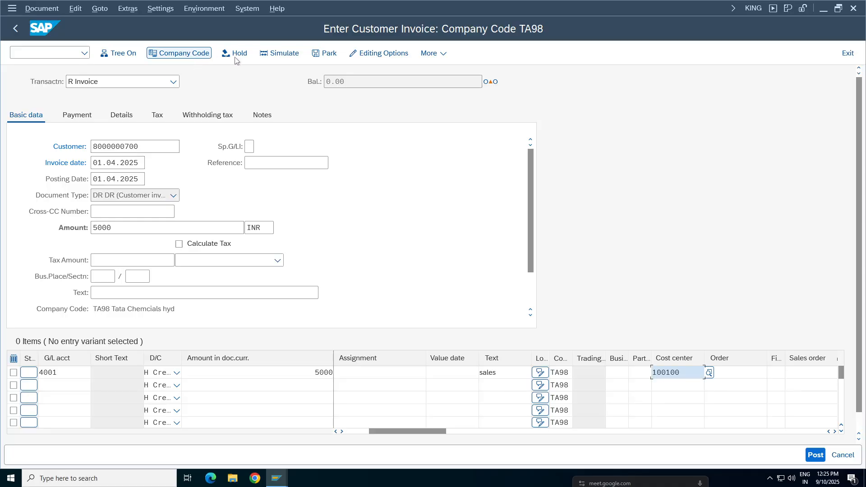
{"action": "key", "text": "Return"}
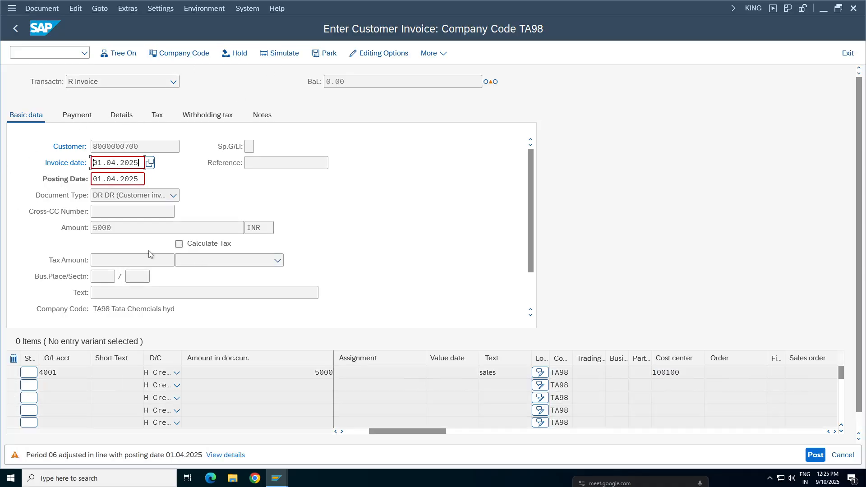
{"action": "key", "text": "Return"}
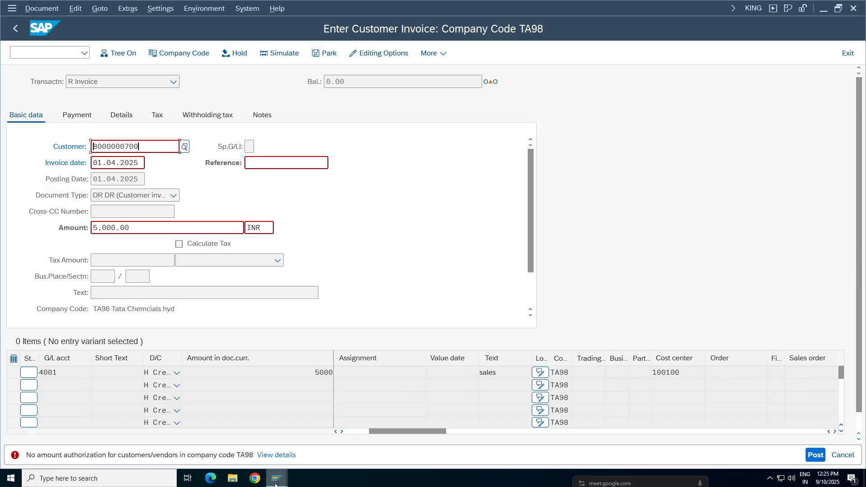
Step: Switch to the Display IMG session and open Assign Users to Tolerance Groups for clearing differences in receivables and payables open item clearing
{"action": "left_click", "coordinate": [383, 449]}
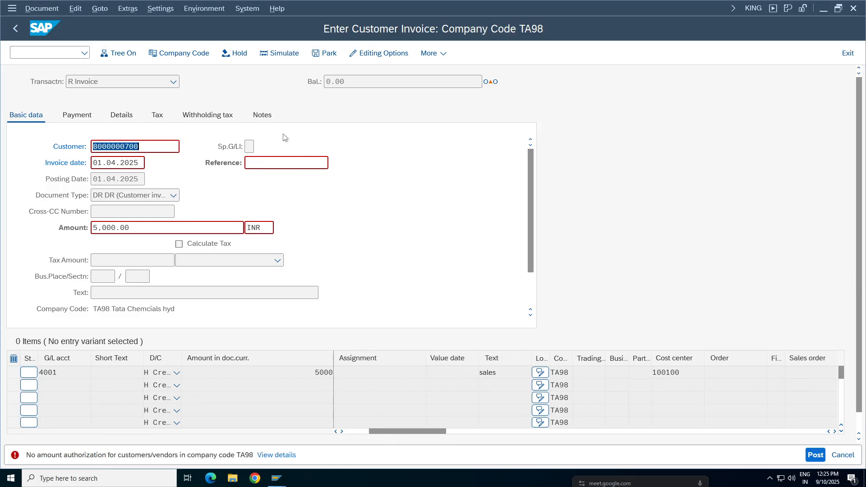
{"action": "left_click", "coordinate": [14, 52]}
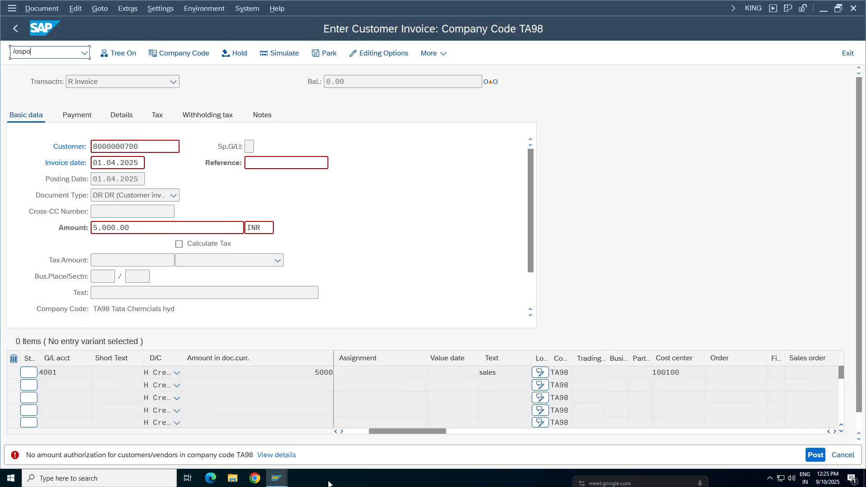
{"action": "left_click", "coordinate": [277, 478]}
{"action": "left_click", "coordinate": [211, 436]}
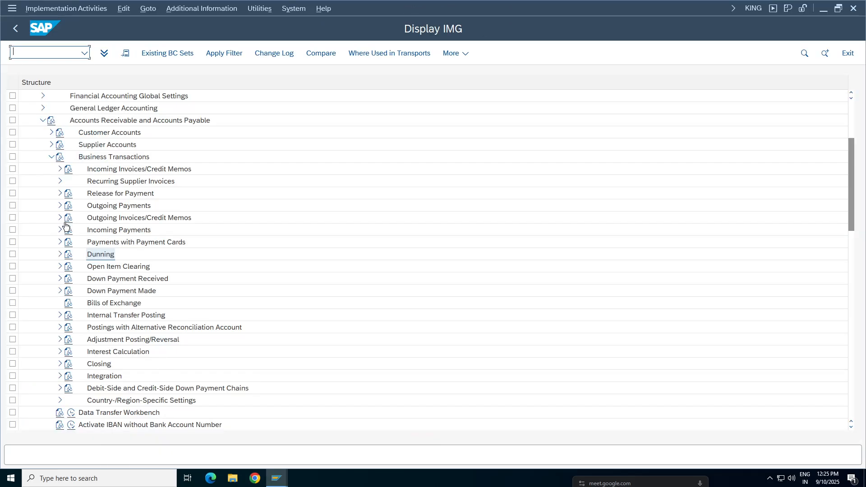
{"action": "left_click", "coordinate": [43, 121]}
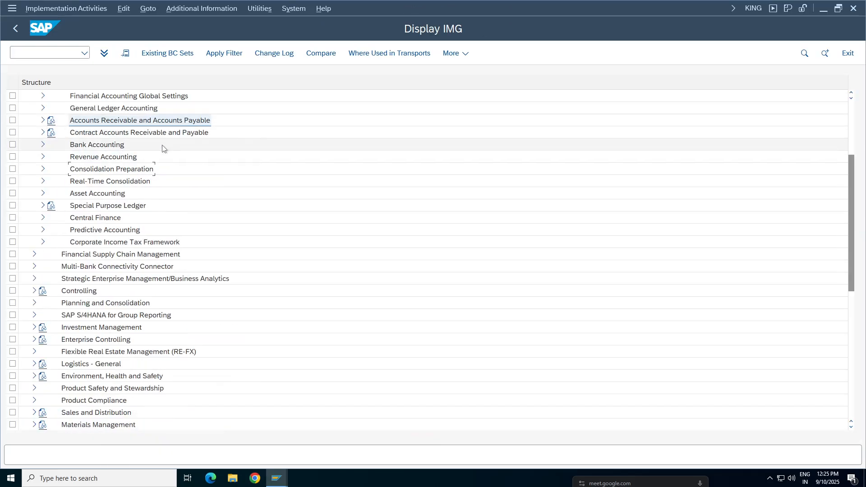
{"action": "left_click", "coordinate": [42, 120]}
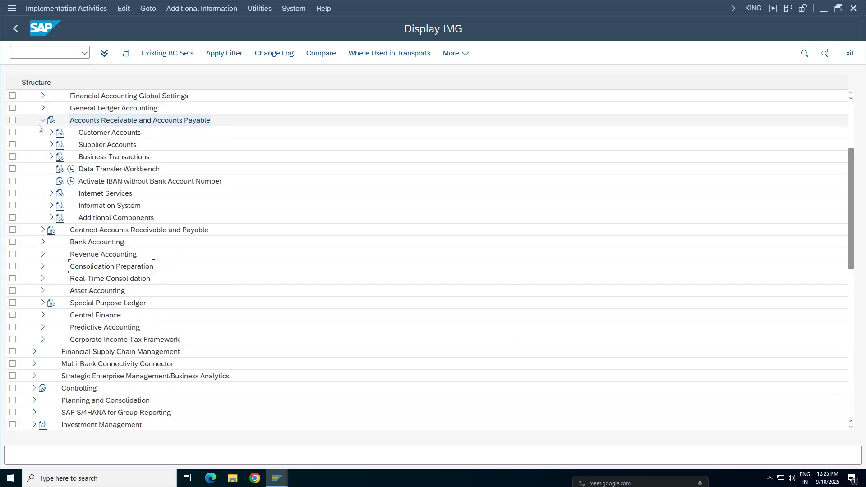
{"action": "left_click", "coordinate": [51, 156]}
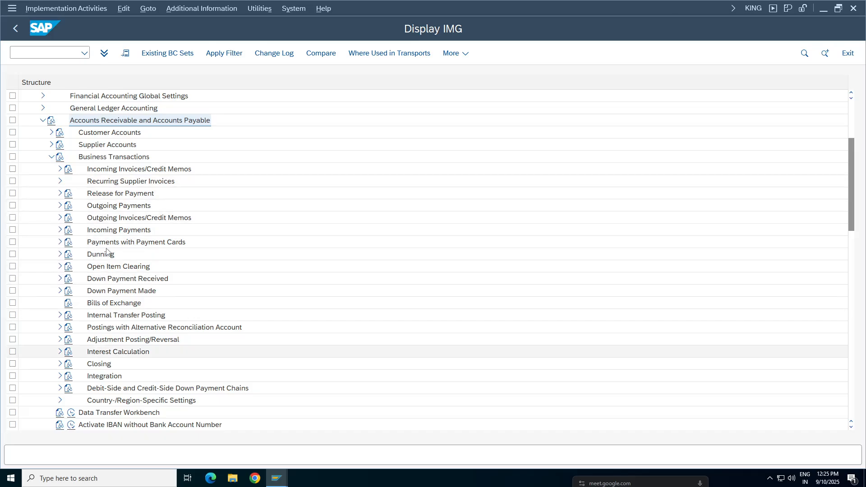
{"action": "left_click", "coordinate": [60, 266]}
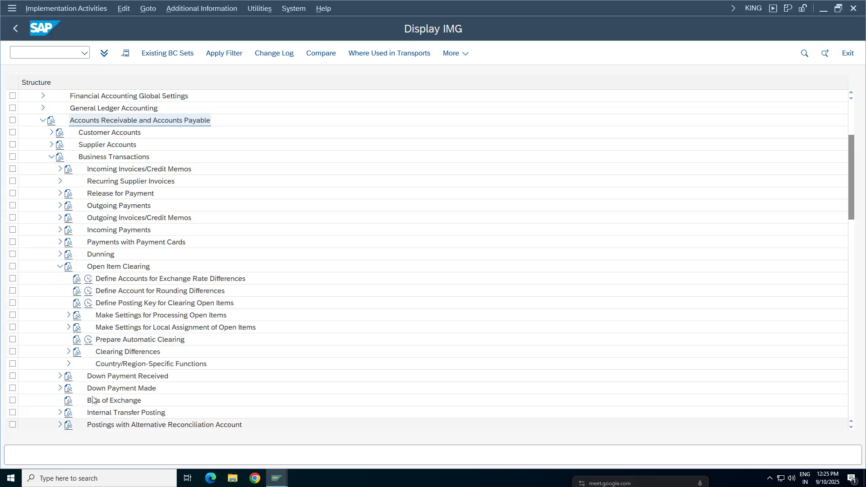
{"action": "left_click", "coordinate": [66, 352]}
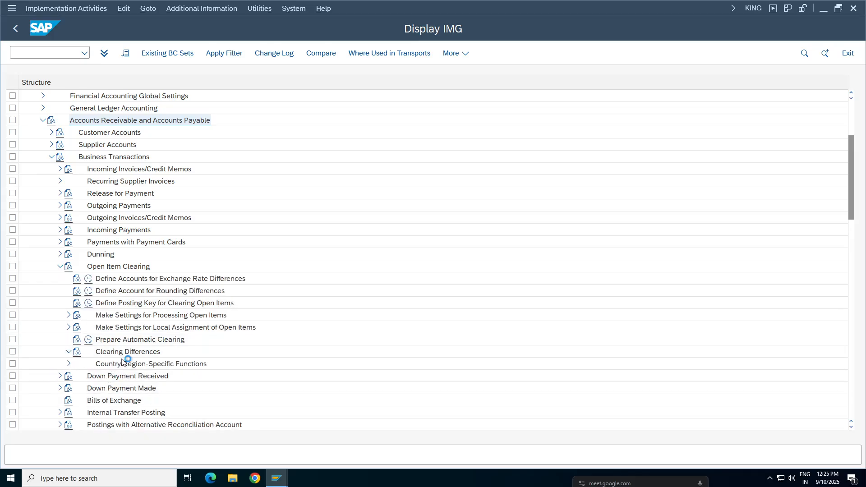
{"action": "double_click", "coordinate": [118, 388]}
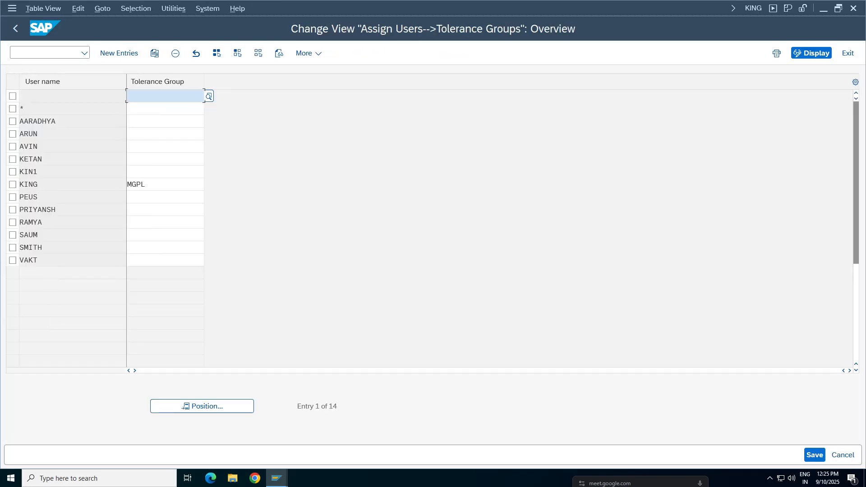
Step: Clear the signed-in user's tolerance group, save it under the proposed customizing request, and return to the IMG structure
{"action": "left_click_drag", "start_coordinate": [147, 185], "coordinate": [127, 185]}
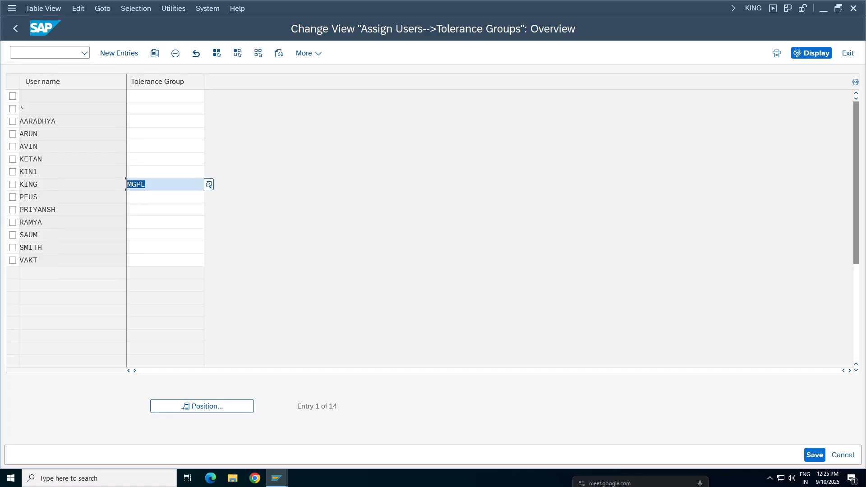
{"action": "left_click", "coordinate": [176, 187]}
{"action": "key", "text": "BackSpace"}
{"action": "key", "text": "BackSpace"}
{"action": "key", "text": "BackSpace"}
{"action": "key", "text": "BackSpace"}
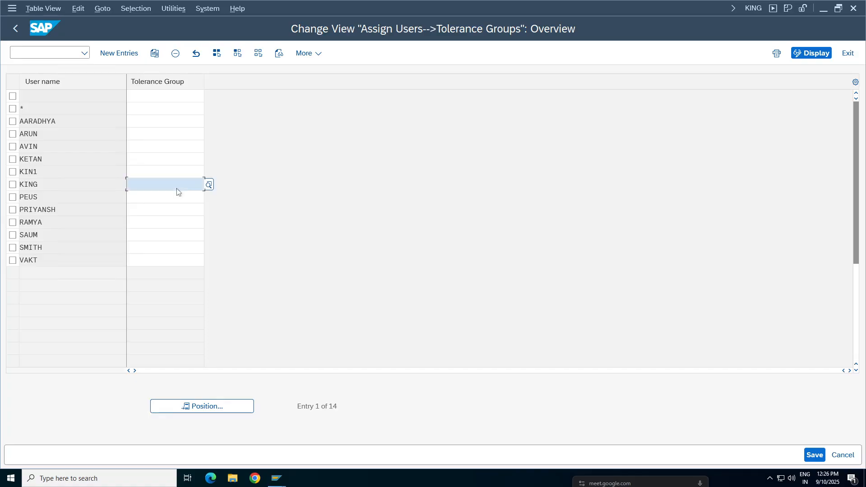
{"action": "key", "text": "ctrl+s"}
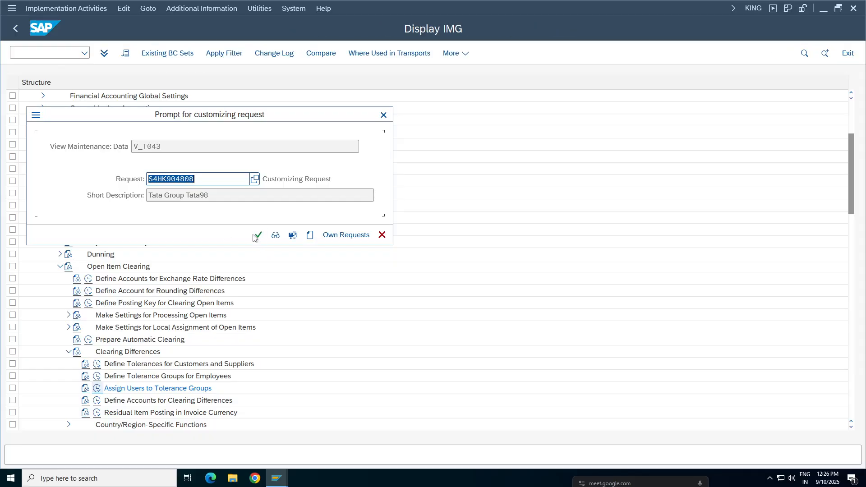
{"action": "left_click", "coordinate": [255, 236]}
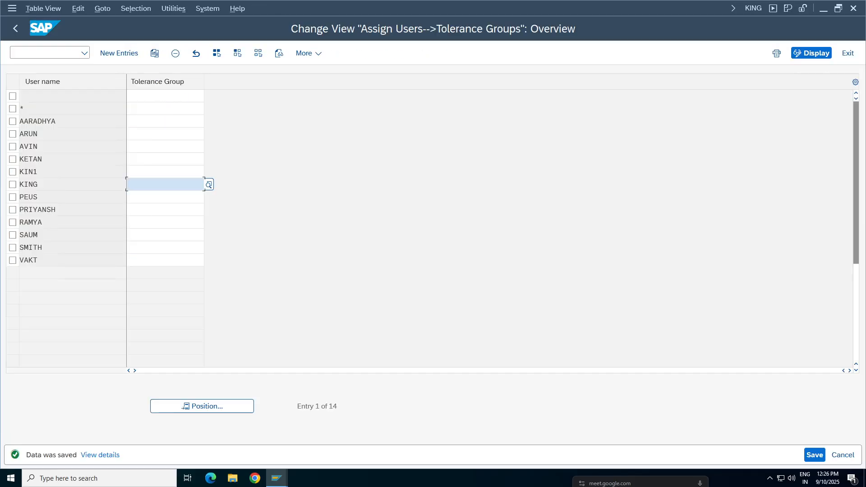
{"action": "left_click", "coordinate": [15, 28]}
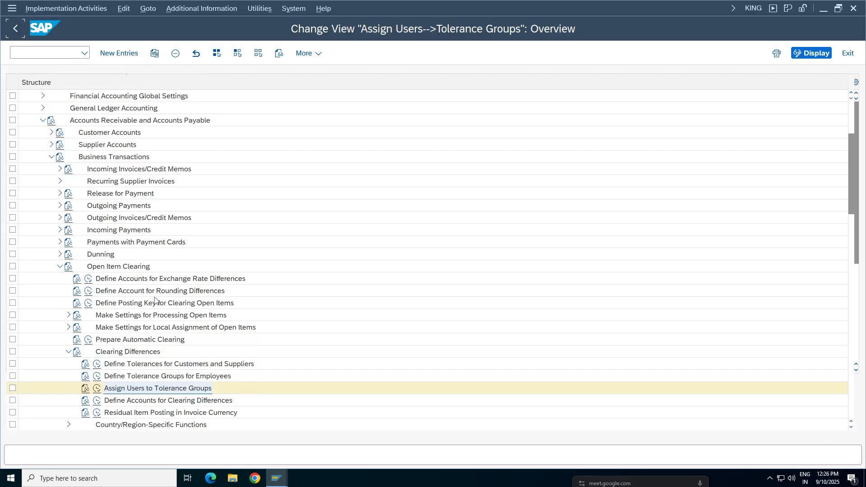
Step: Switch back to the customer invoice session and try to open transaction SPO in a new session
{"action": "left_click", "coordinate": [128, 351]}
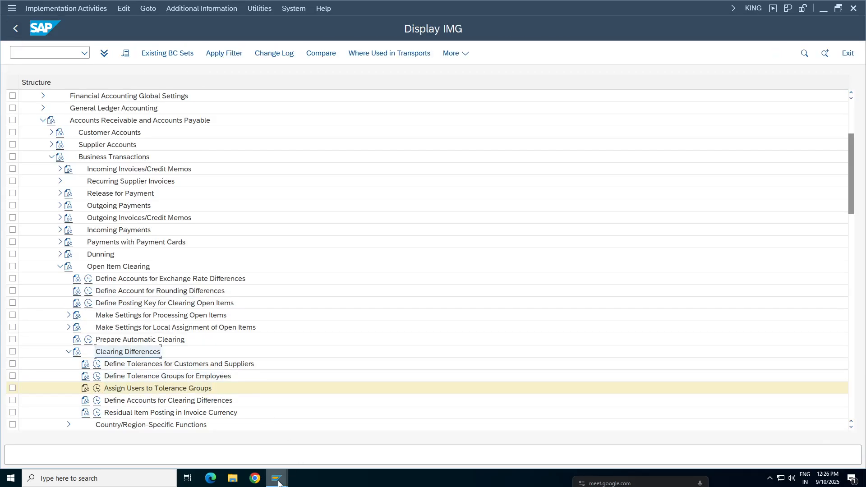
{"action": "mouse_move", "coordinate": [276, 477]}
{"action": "left_click", "coordinate": [299, 442]}
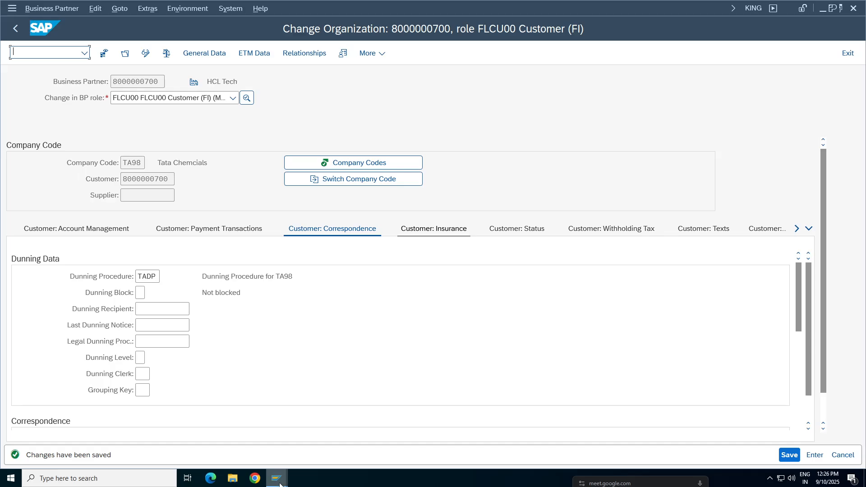
{"action": "left_click", "coordinate": [429, 447]}
{"action": "key", "text": "Return"}
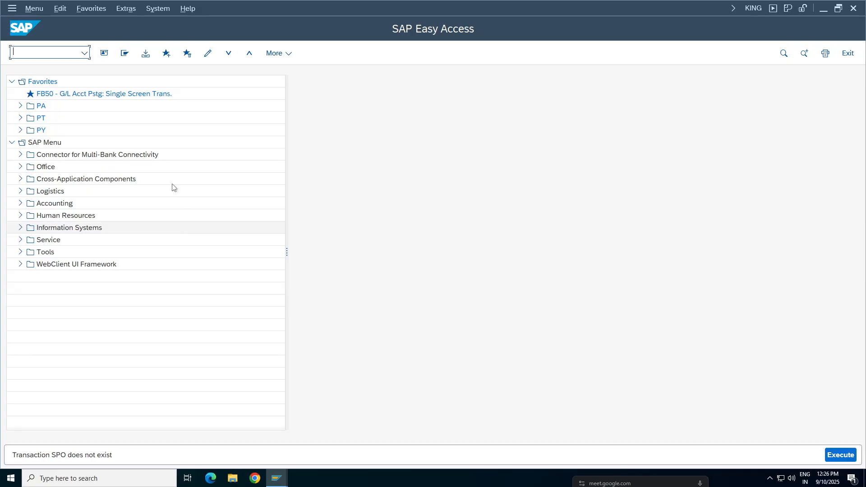
Step: Switch to the stalled customer invoice session, try to discard its entries, and open transaction FB70 in a new session
{"action": "left_click", "coordinate": [276, 477]}
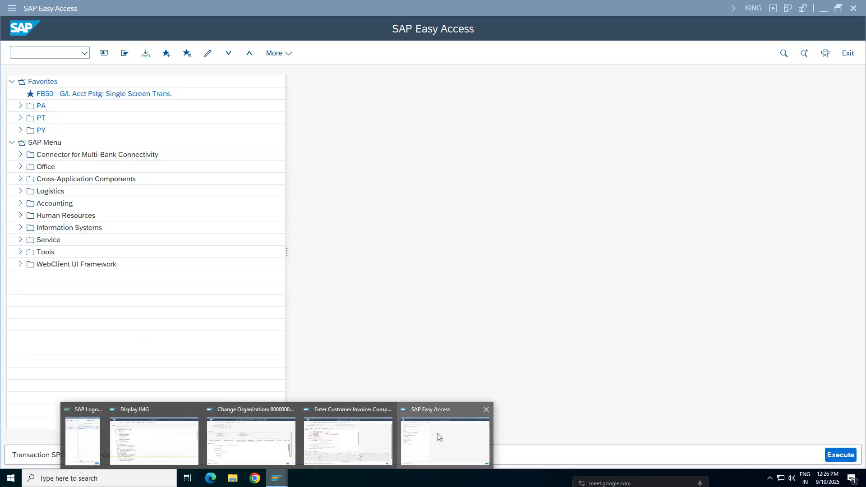
{"action": "left_click", "coordinate": [343, 438]}
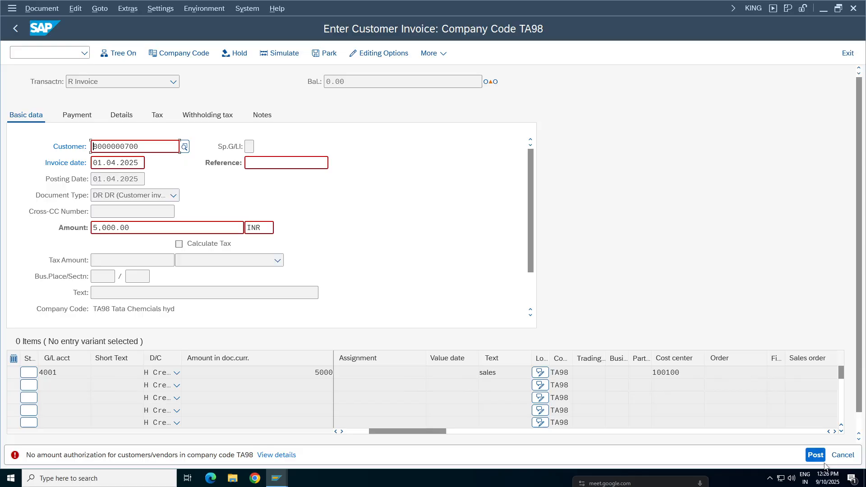
{"action": "left_click", "coordinate": [841, 455]}
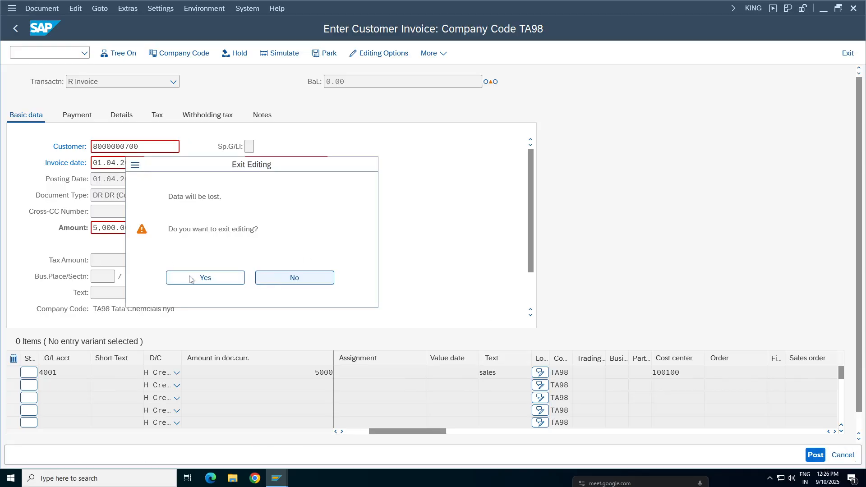
{"action": "left_click", "coordinate": [190, 278]}
{"action": "left_click", "coordinate": [49, 52]}
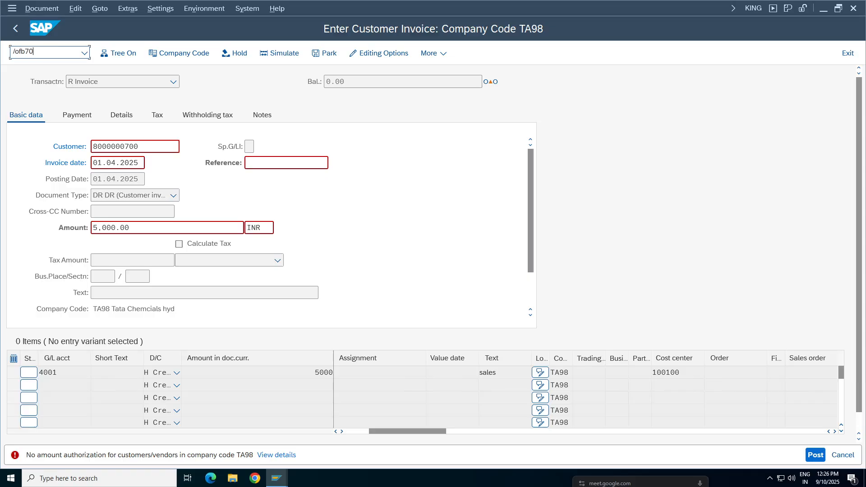
{"action": "type", "text": "/ofb70"}
{"action": "key", "text": "Return"}
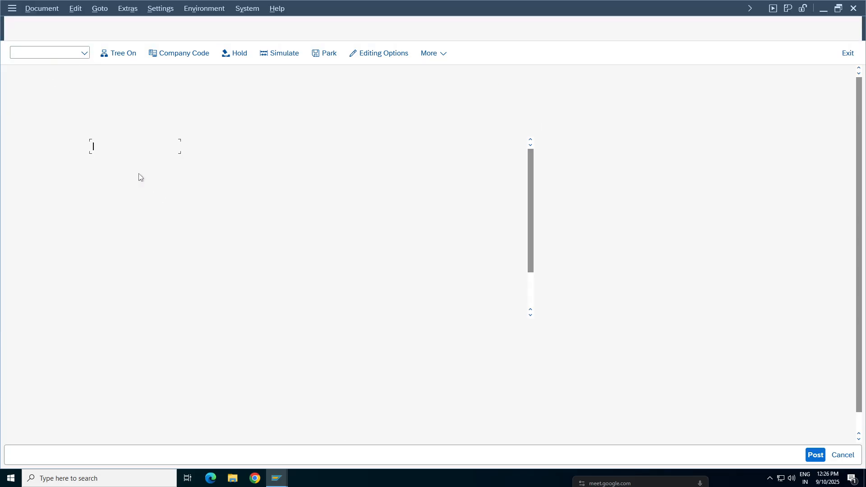
Step: Choose the customer, set the invoice date to 01.04.2025, and enter dunn test as the reference
{"action": "key", "text": "space"}
{"action": "left_click", "coordinate": [109, 163]}
{"action": "left_click", "coordinate": [109, 163]}
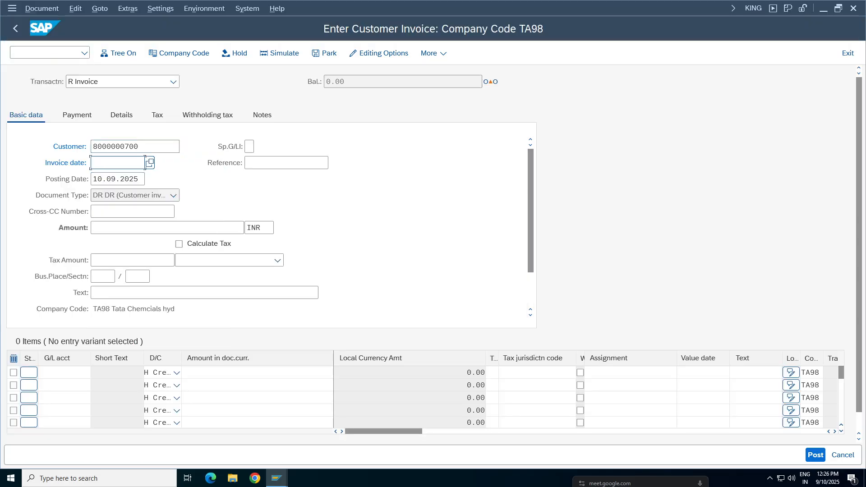
{"action": "key", "text": "space"}
{"action": "left_click", "coordinate": [109, 179]}
{"action": "left_click", "coordinate": [261, 163]}
{"action": "key", "text": "space"}
{"action": "left_click", "coordinate": [260, 178]}
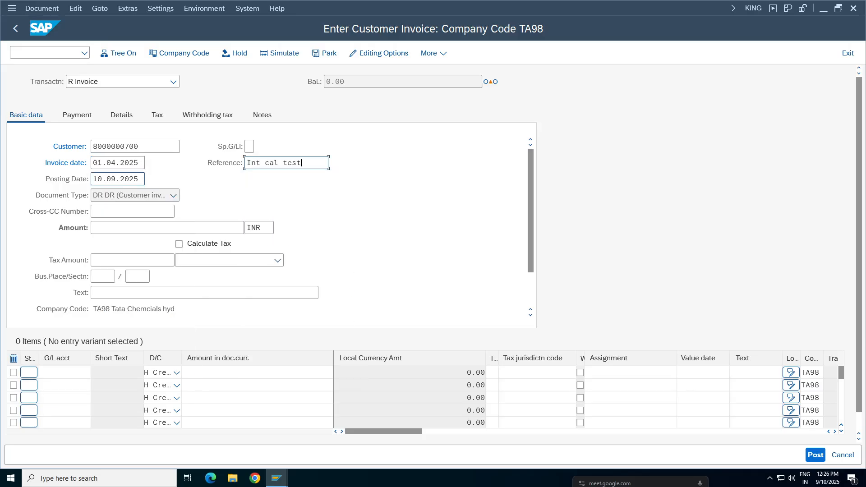
{"action": "left_click", "coordinate": [189, 161]}
{"action": "left_click_drag", "start_coordinate": [303, 163], "coordinate": [242, 165]}
{"action": "type", "text": "dunn"}
Step: Set the invoice's posting date to 01.04.2025 and re-enter 01.04.2025 as the invoice date
{"action": "left_click_drag", "start_coordinate": [140, 179], "coordinate": [76, 187]}
{"action": "key", "text": "BackSpace"}
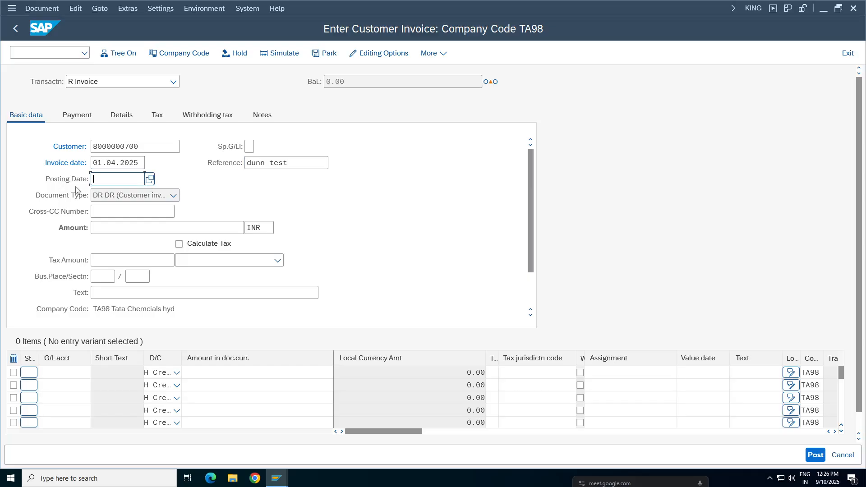
{"action": "left_click", "coordinate": [111, 195]}
{"action": "left_click_drag", "start_coordinate": [140, 163], "coordinate": [92, 163]}
{"action": "key", "text": "BackSpace"}
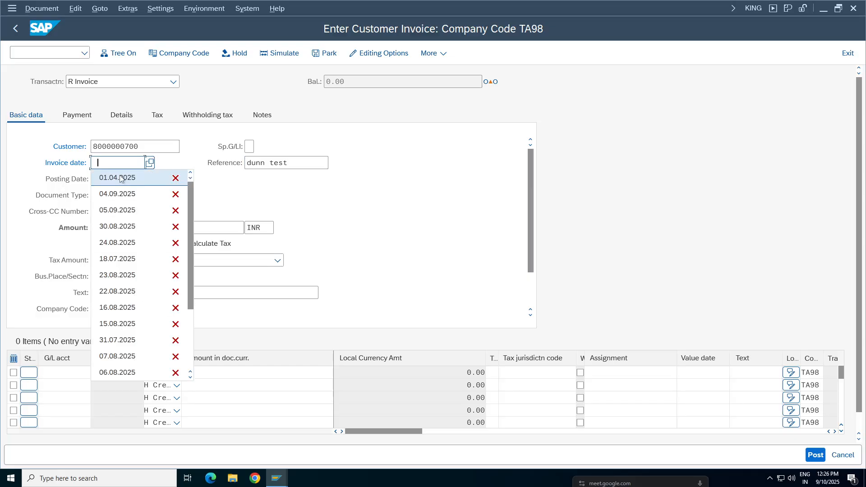
{"action": "left_click", "coordinate": [121, 177]}
Step: Set the invoice amount to 5000 INR and add a credit line of 5000 to G/L account 4001
{"action": "left_click", "coordinate": [120, 227]}
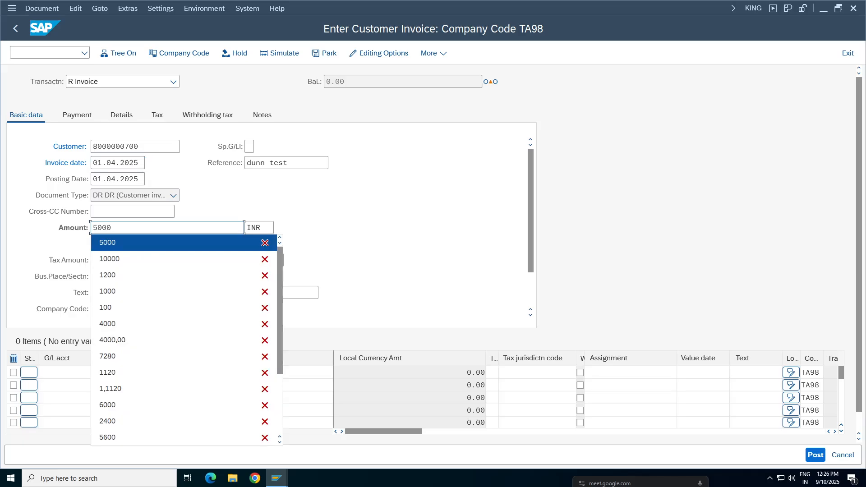
{"action": "left_click", "coordinate": [118, 239]}
{"action": "left_click", "coordinate": [64, 372]}
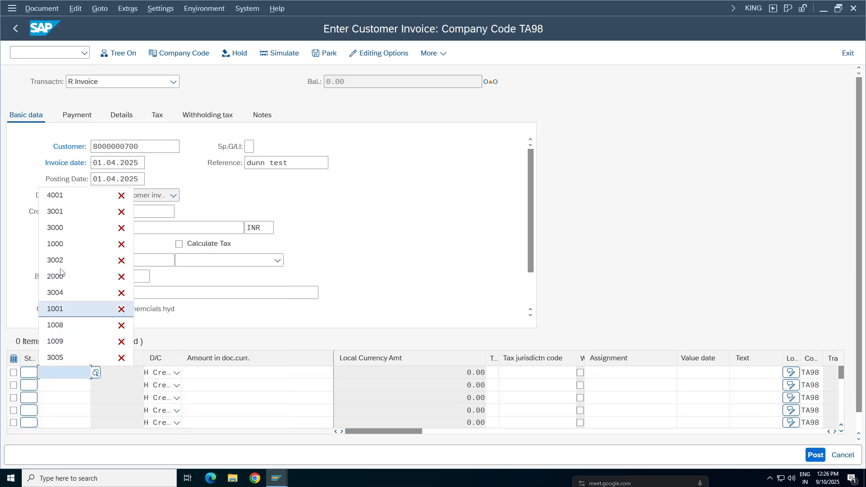
{"action": "left_click", "coordinate": [61, 196]}
{"action": "left_click", "coordinate": [288, 372]}
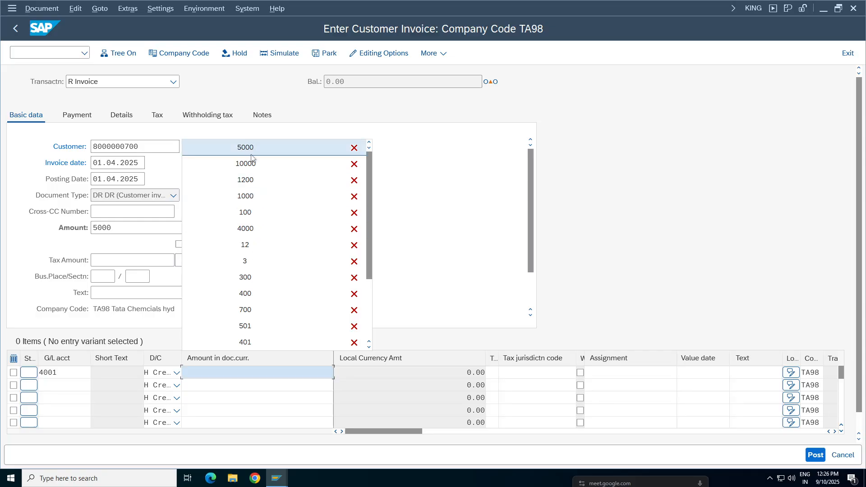
{"action": "left_click", "coordinate": [245, 149]}
Step: Set the invoice's header text to cutomer inv and the G/L line's text to sales
{"action": "left_click", "coordinate": [110, 291]}
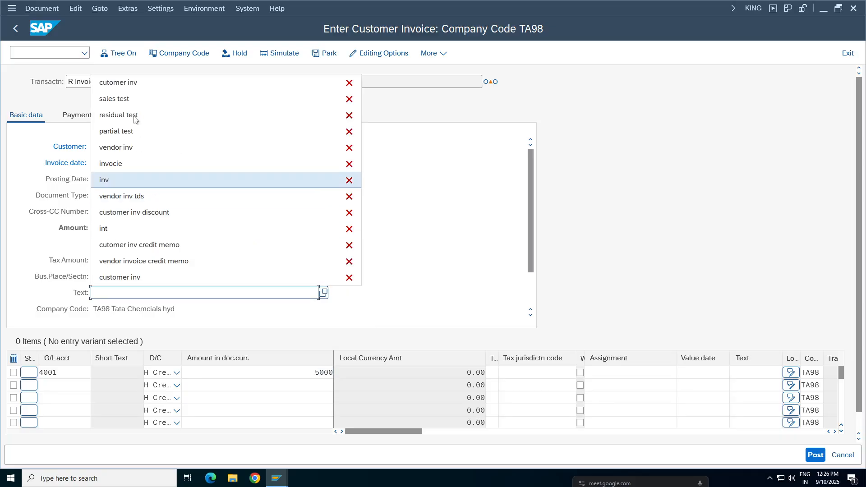
{"action": "left_click", "coordinate": [190, 82]}
{"action": "left_click", "coordinate": [755, 372]}
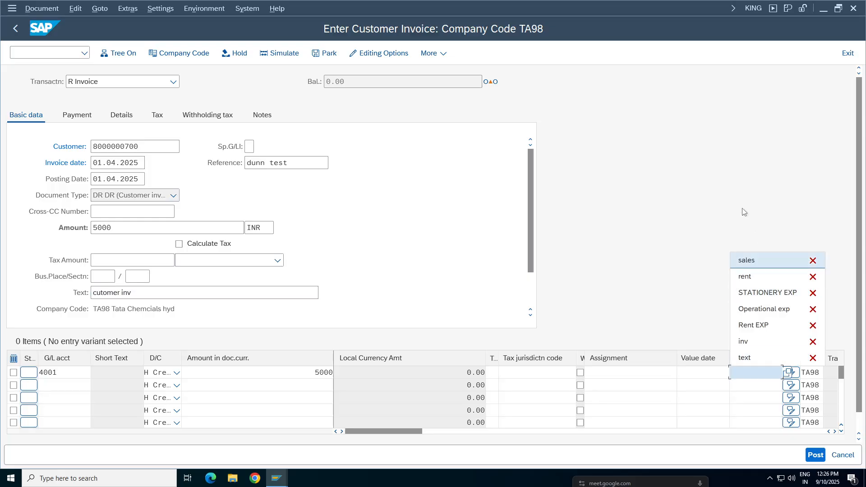
{"action": "left_click", "coordinate": [756, 261]}
Step: Assign cost center 100100 to the sales line and validate the invoice entries
{"action": "left_click", "coordinate": [834, 431]}
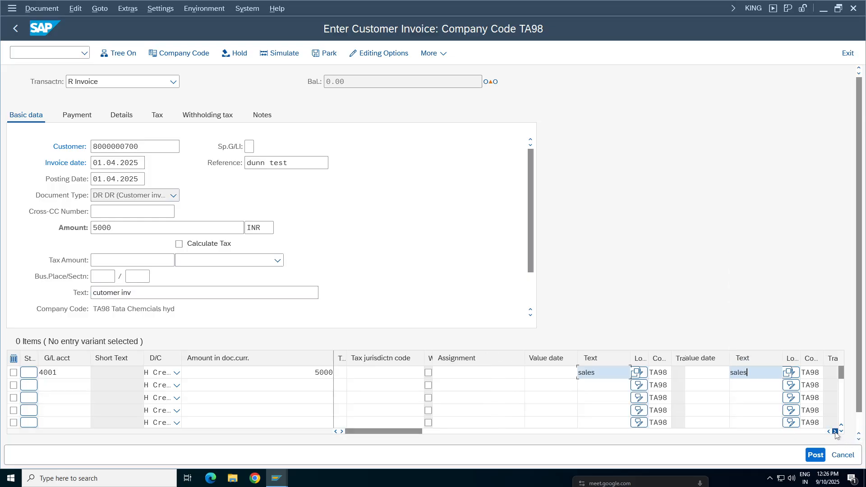
{"action": "left_click", "coordinate": [585, 373]}
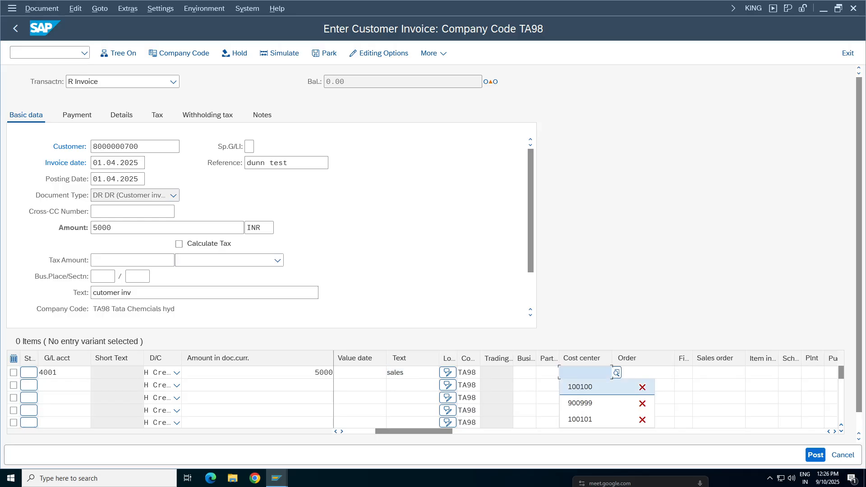
{"action": "left_click", "coordinate": [582, 390]}
{"action": "key", "text": "Return"}
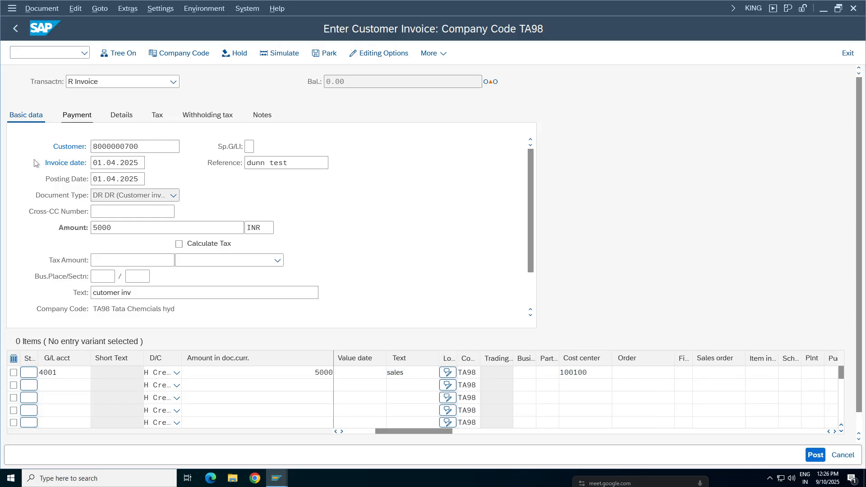
{"action": "key", "text": "Return"}
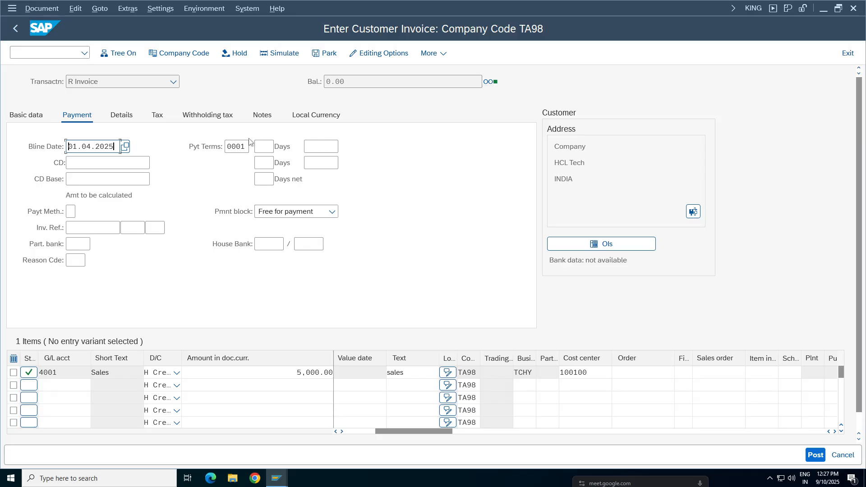
Step: Return to the invoice's basic data, post the invoice, and display the posted document
{"action": "left_click", "coordinate": [21, 118]}
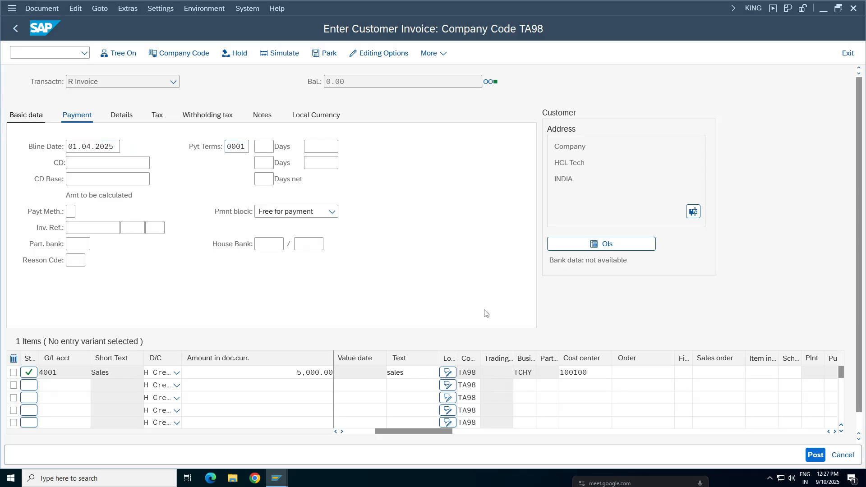
{"action": "left_click", "coordinate": [815, 456]}
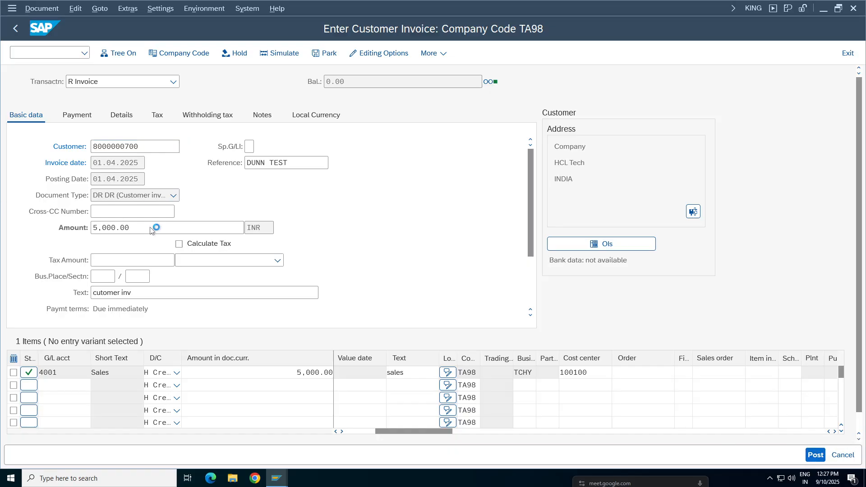
{"action": "left_click", "coordinate": [42, 9]}
{"action": "left_click", "coordinate": [60, 40]}
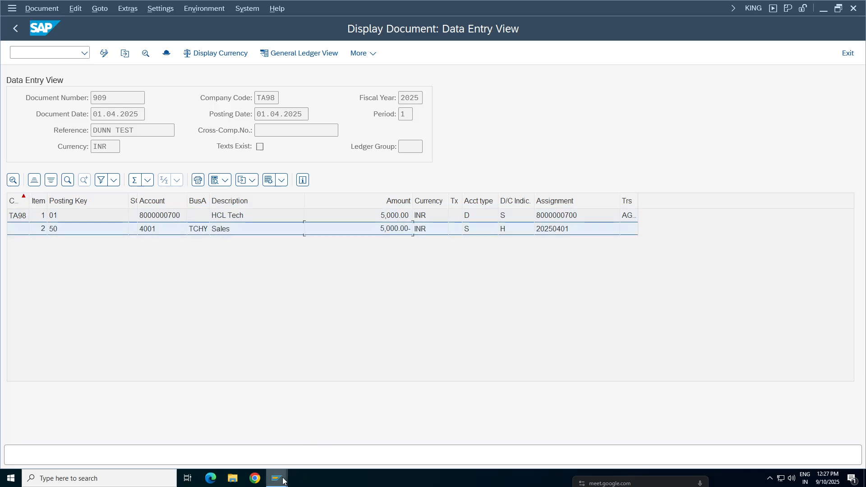
Step: Switch to the SAP Easy Access session and display all line items of the invoiced customer in company code TA98
{"action": "mouse_move", "coordinate": [277, 478]}
{"action": "left_click", "coordinate": [415, 458]}
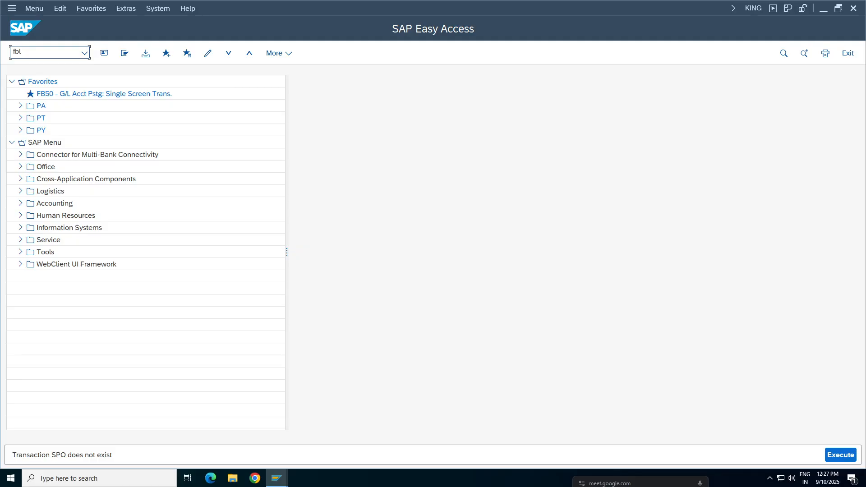
{"action": "type", "text": "fbl5"}
{"action": "key", "text": "Return"}
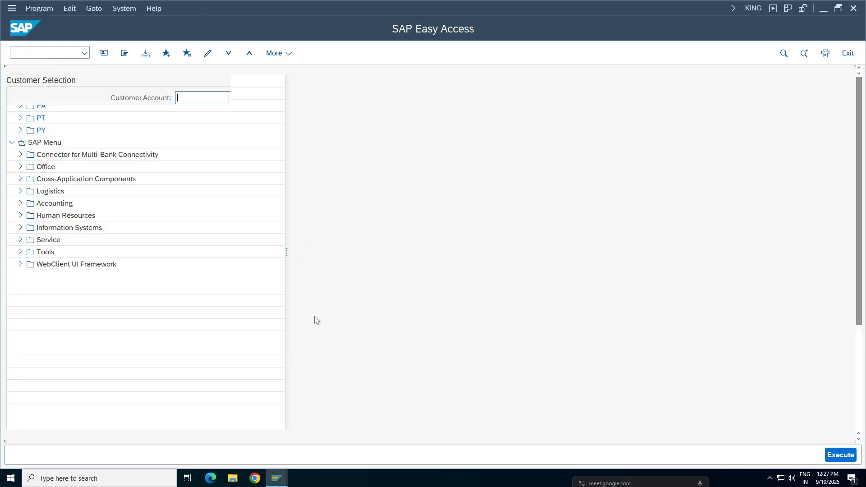
{"action": "left_click", "coordinate": [56, 373]}
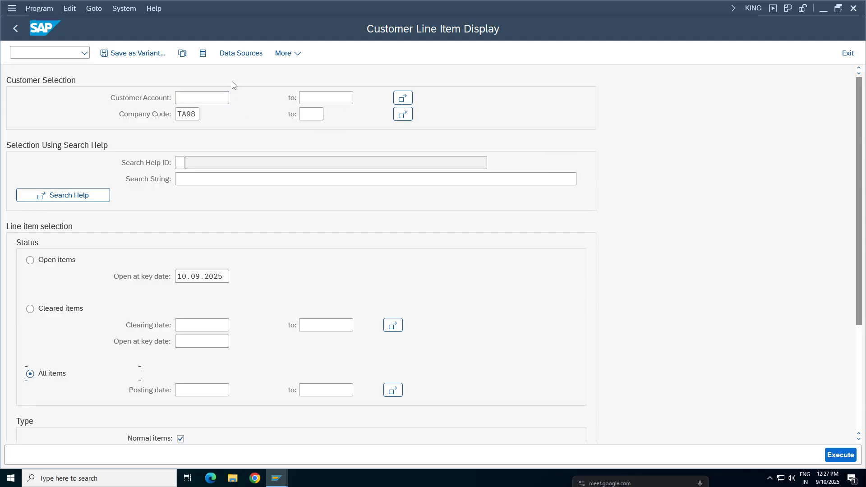
{"action": "left_click", "coordinate": [217, 98]}
{"action": "left_click", "coordinate": [204, 113]}
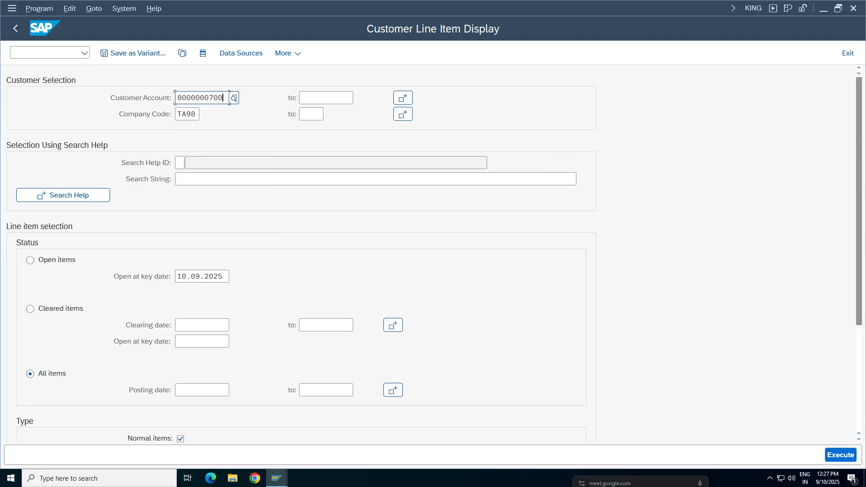
{"action": "left_click", "coordinate": [839, 455]}
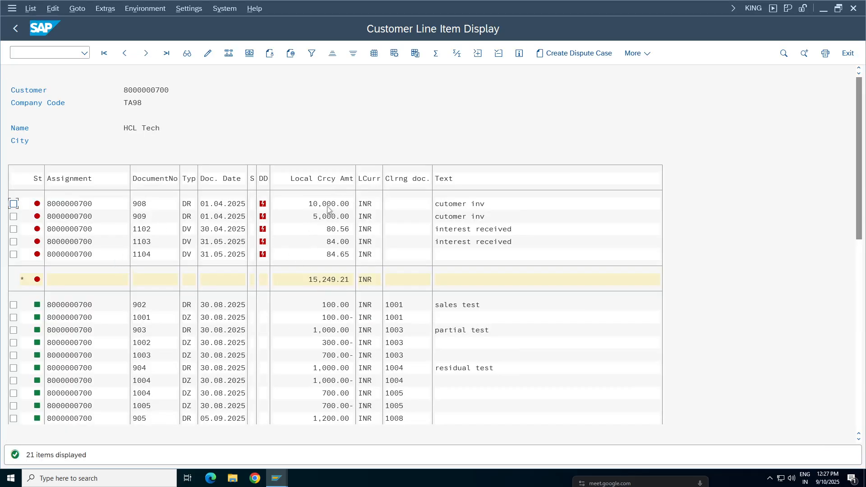
Step: Mark the two open customer invoices dated 01.04.2025 and examine their amounts, the interest items, and the open total
{"action": "left_click", "coordinate": [317, 280]}
{"action": "left_click", "coordinate": [223, 217]}
{"action": "left_click", "coordinate": [13, 205]}
{"action": "left_click", "coordinate": [14, 217]}
{"action": "left_click", "coordinate": [331, 216]}
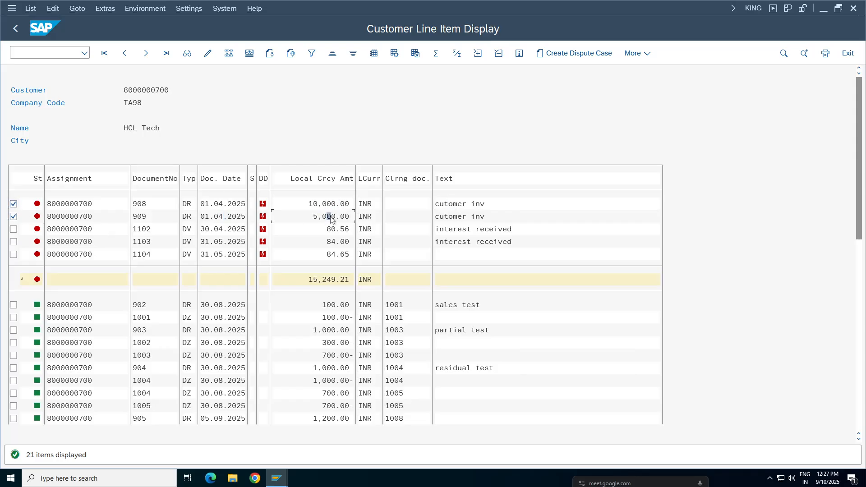
{"action": "left_click", "coordinate": [336, 241]}
{"action": "left_click", "coordinate": [332, 203]}
{"action": "left_click", "coordinate": [326, 216]}
{"action": "left_click", "coordinate": [329, 228]}
{"action": "left_click", "coordinate": [332, 203]}
{"action": "left_click", "coordinate": [329, 216]}
{"action": "left_click", "coordinate": [318, 279]}
{"action": "left_click", "coordinate": [222, 212]}
{"action": "left_click", "coordinate": [216, 255]}
{"action": "left_click", "coordinate": [188, 230]}
{"action": "left_click", "coordinate": [333, 254]}
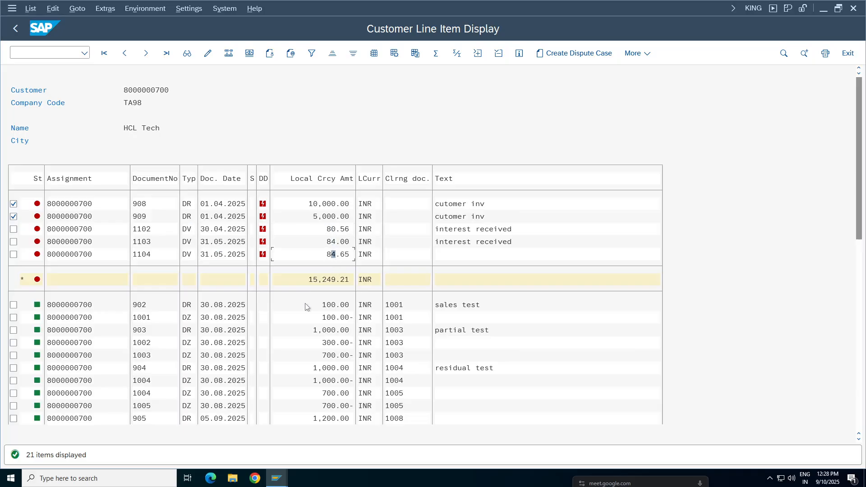
Step: Switch back to the posted document's session and leave the document display and customer invoice entry
{"action": "left_click", "coordinate": [273, 474]}
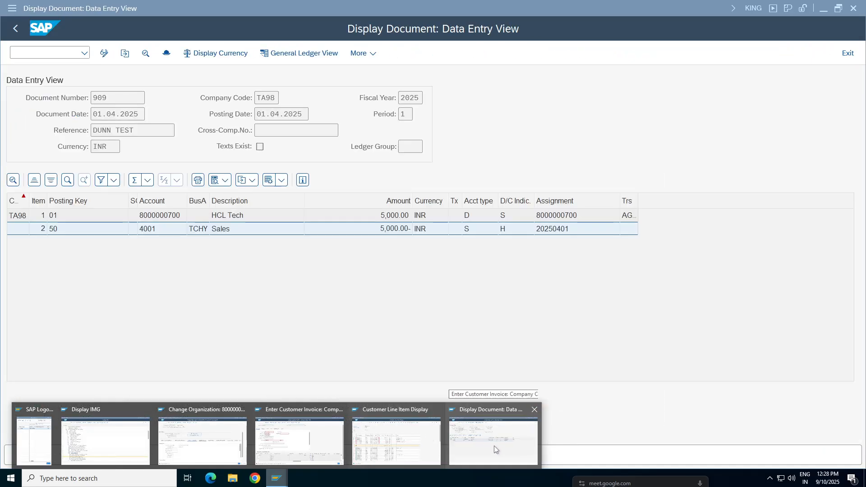
{"action": "left_click", "coordinate": [493, 445]}
{"action": "left_click", "coordinate": [33, 53]}
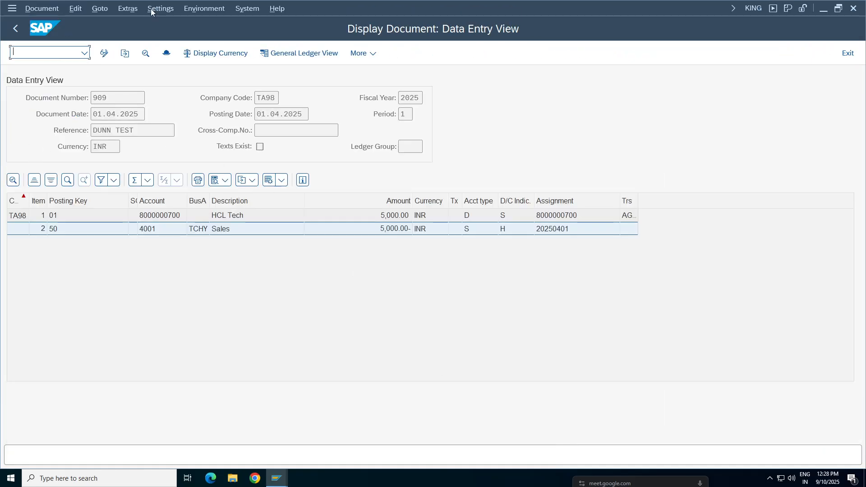
{"action": "left_click", "coordinate": [15, 29]}
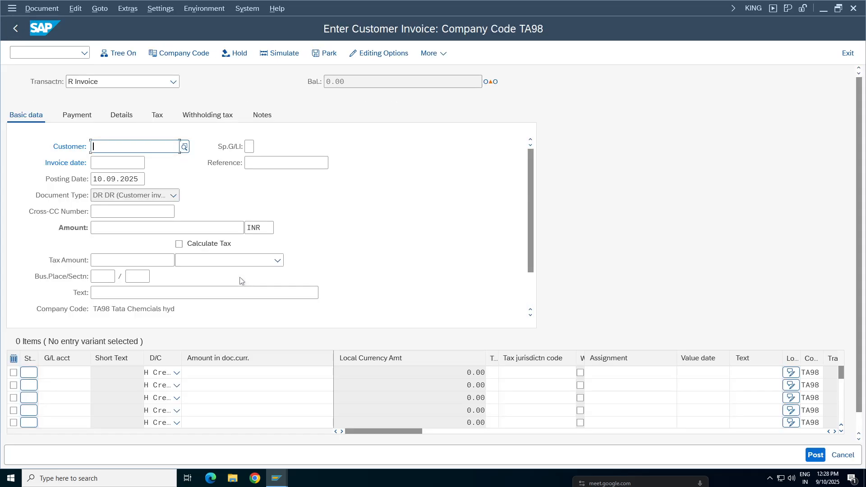
{"action": "left_click", "coordinate": [848, 53]}
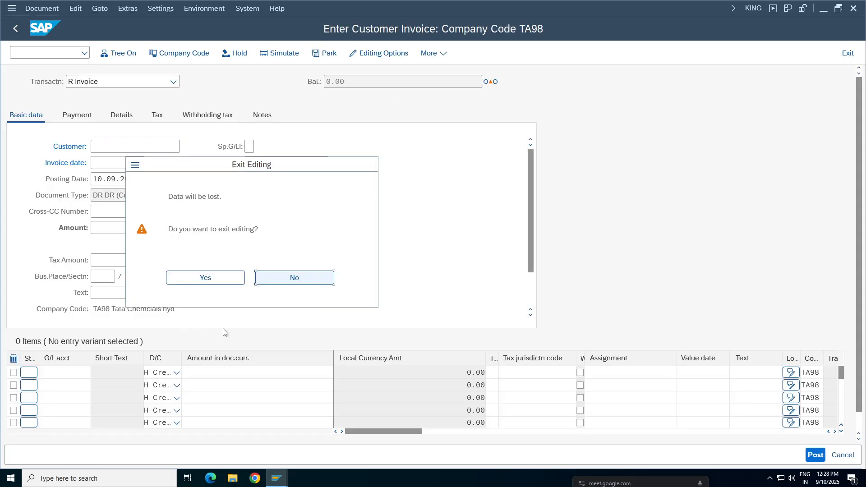
{"action": "left_click", "coordinate": [225, 281]}
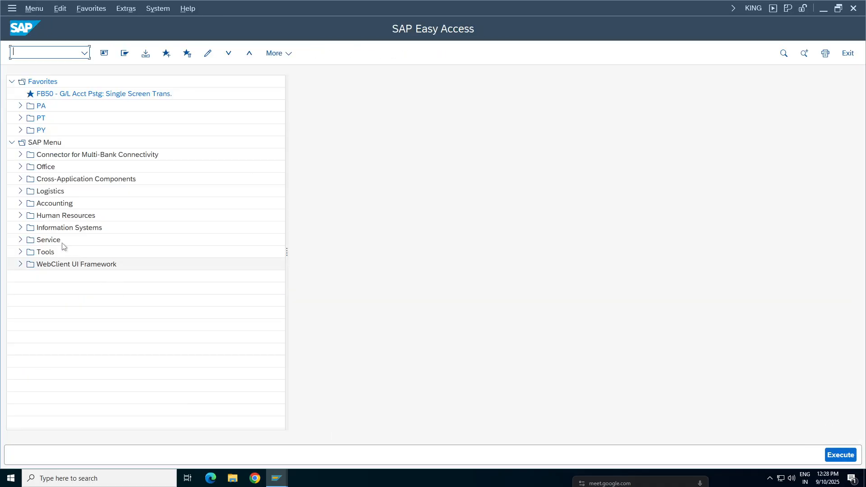
Step: Open transaction F150 - Dunning from the Accounts Receivable periodic processing functions
{"action": "left_click", "coordinate": [20, 203]}
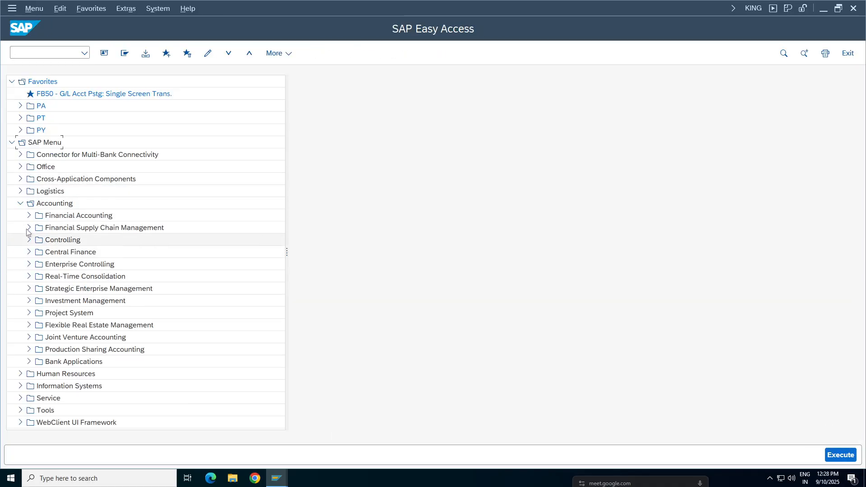
{"action": "left_click", "coordinate": [29, 216]}
{"action": "left_click", "coordinate": [41, 244]}
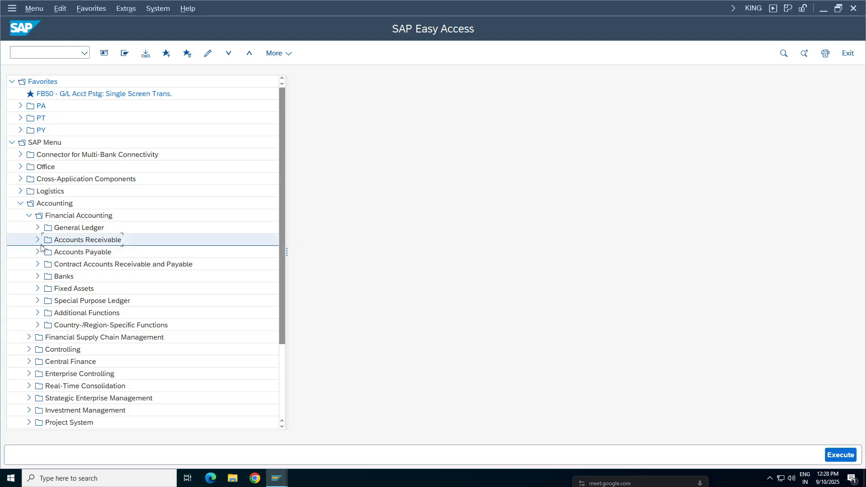
{"action": "left_click", "coordinate": [46, 301]}
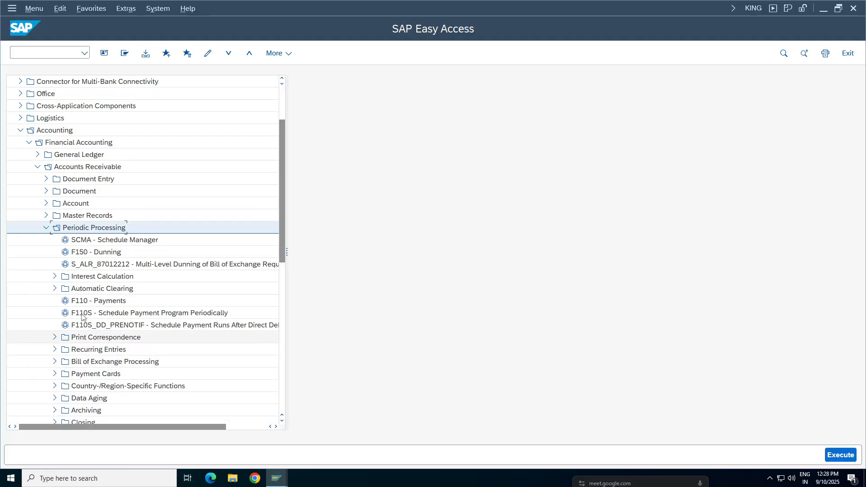
{"action": "left_click", "coordinate": [85, 254]}
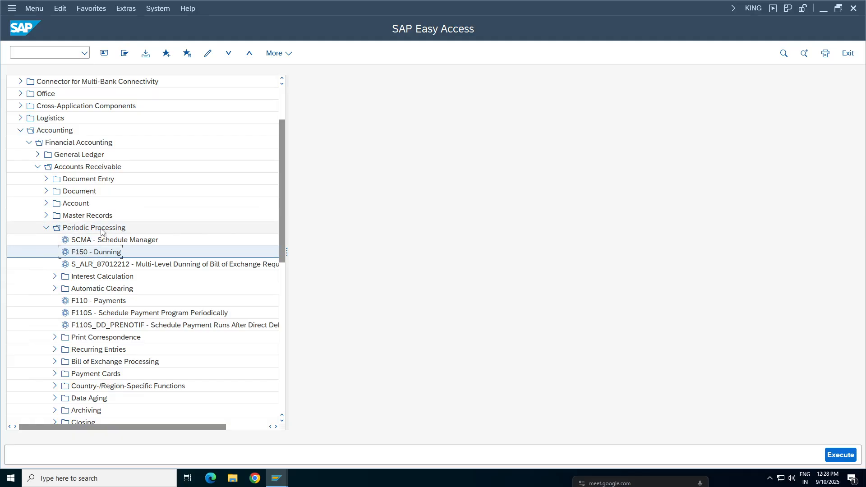
{"action": "double_click", "coordinate": [108, 251]}
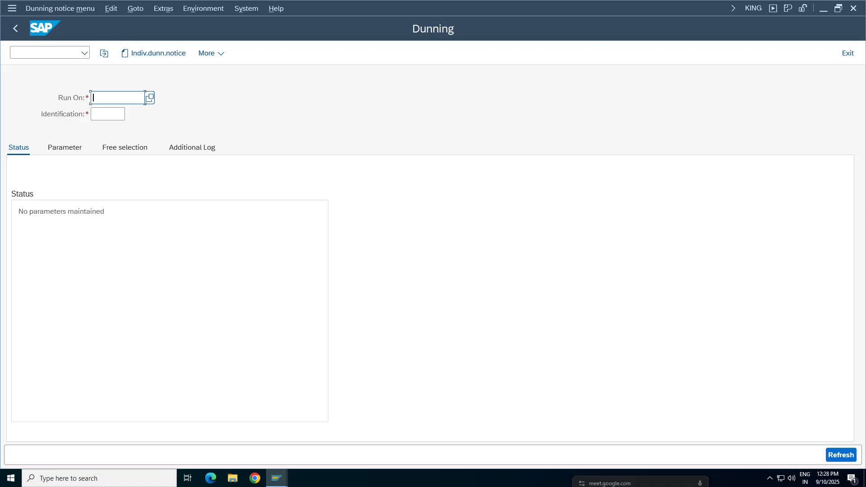
Step: Set the dunning run date to 07.04.2025
{"action": "left_click", "coordinate": [108, 114]}
{"action": "left_click", "coordinate": [117, 98]}
{"action": "type", "text": "30"}
{"action": "key", "text": "BackSpace"}
{"action": "key", "text": "BackSpace"}
{"action": "key", "text": "BackSpace"}
{"action": "key", "text": "BackSpace"}
{"action": "key", "text": "BackSpace"}
{"action": "key", "text": "BackSpace"}
{"action": "key", "text": "BackSpace"}
{"action": "key", "text": "BackSpace"}
{"action": "key", "text": "BackSpace"}
{"action": "type", "text": "07"}
{"action": "key", "text": "Tab"}
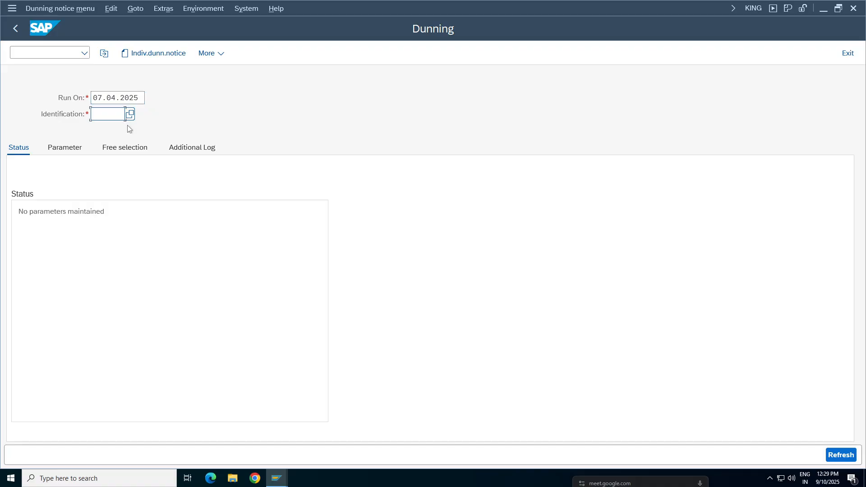
Step: Enter TA981 as the identification of the dunning run
{"action": "type", "text": "0"}
{"action": "key", "text": "BackSpace"}
{"action": "key", "text": "BackSpace"}
{"action": "key", "text": "BackSpace"}
{"action": "key", "text": "BackSpace"}
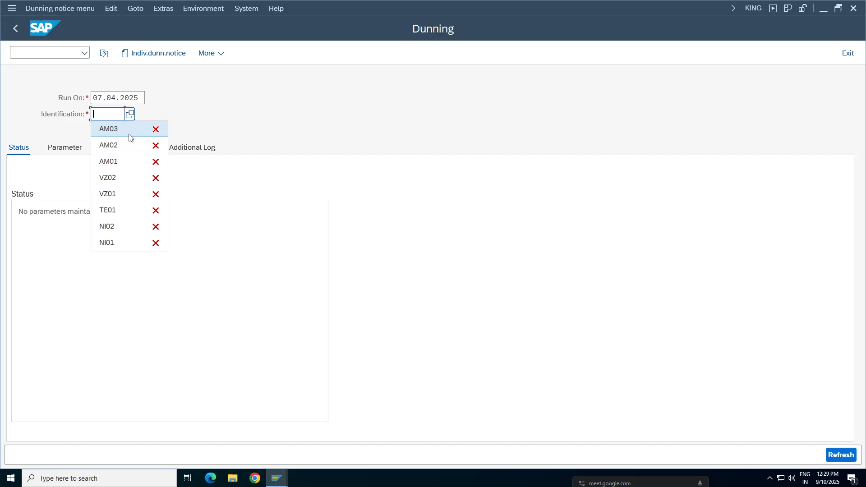
{"action": "type", "text": "TA981"}
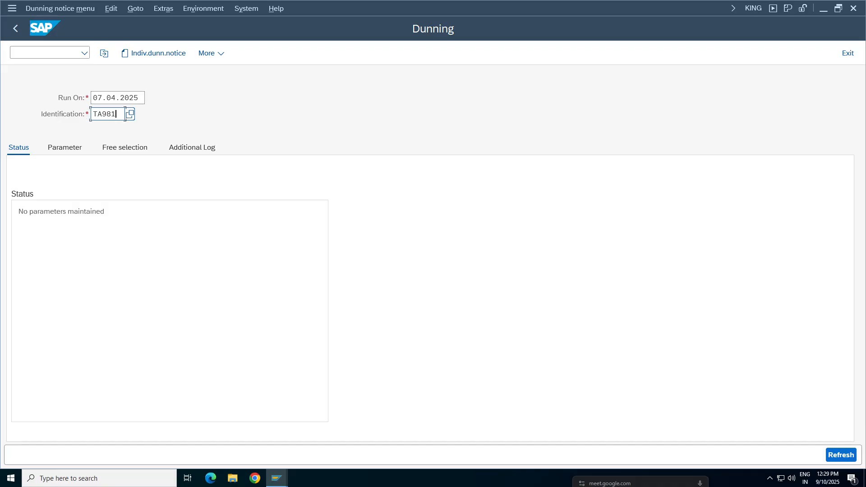
{"action": "left_click_drag", "start_coordinate": [112, 114], "coordinate": [91, 115]}
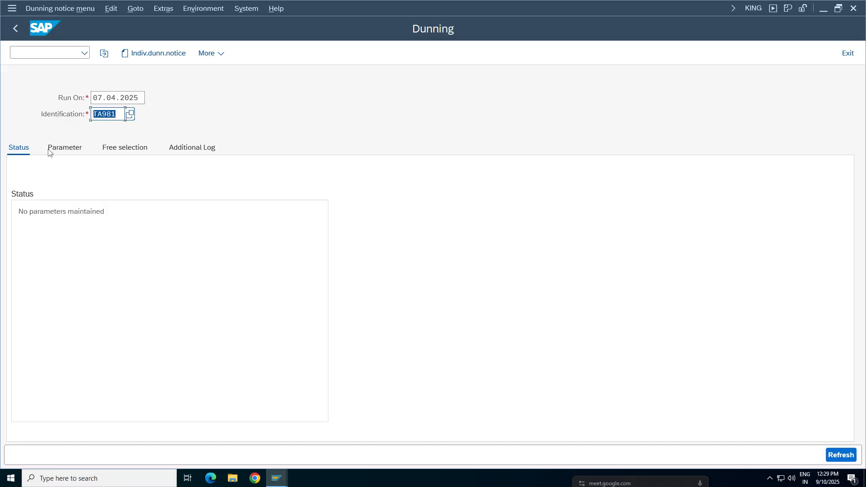
{"action": "left_click", "coordinate": [125, 115]}
Step: In the run's parameters, set both the dunning date and the documents-posted-up-to date to 07.04.2025, and stay in the parameters
{"action": "left_click", "coordinate": [66, 149]}
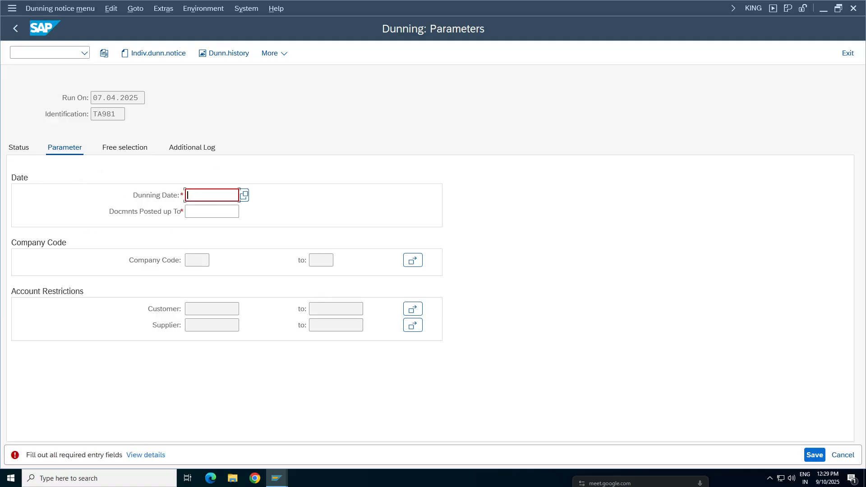
{"action": "left_click_drag", "start_coordinate": [138, 98], "coordinate": [69, 98]}
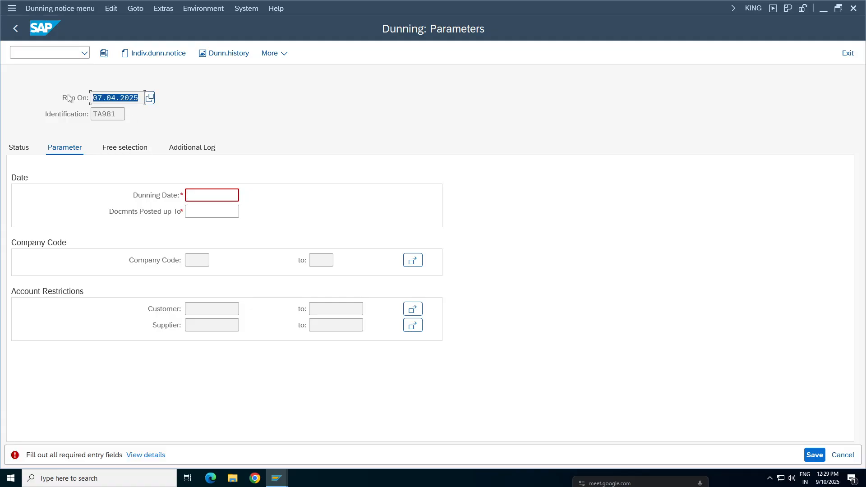
{"action": "key", "text": "ctrl+c"}
{"action": "left_click", "coordinate": [203, 195]}
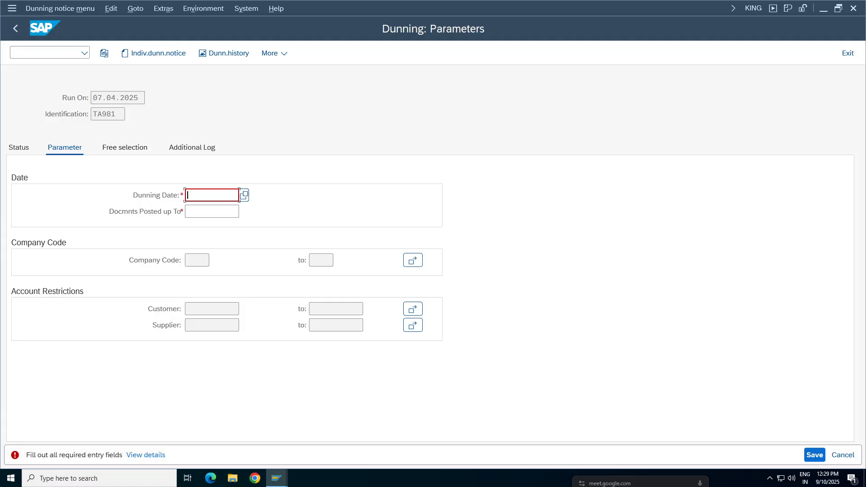
{"action": "key", "text": "ctrl+v"}
{"action": "key", "text": "Tab"}
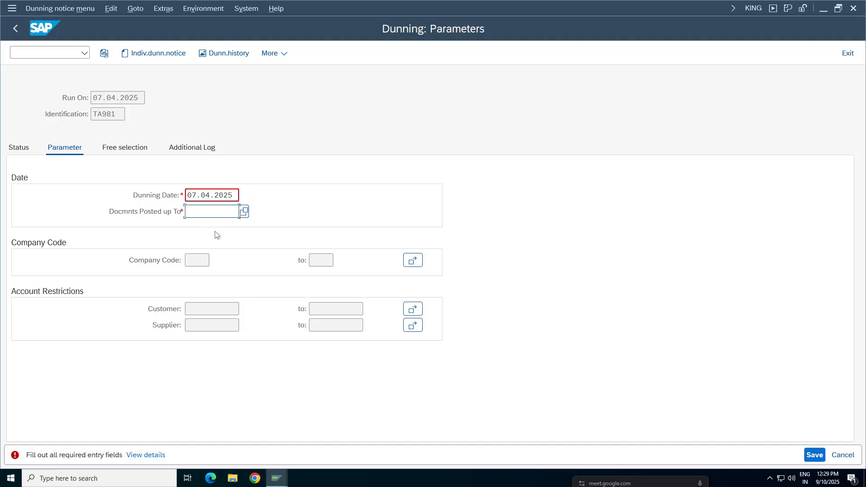
{"action": "key", "text": "ctrl+v"}
{"action": "key", "text": "F3"}
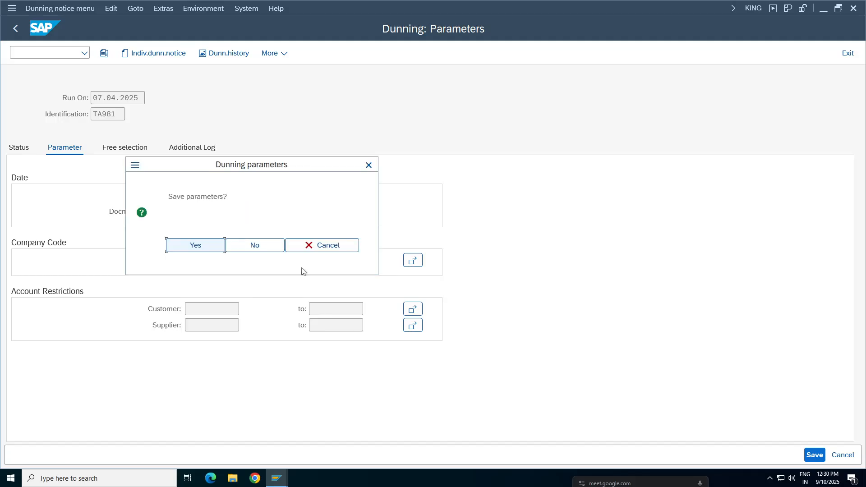
{"action": "left_click", "coordinate": [337, 249]}
Step: Enter TA98 as the company code for the dunning run
{"action": "left_click", "coordinate": [196, 261]}
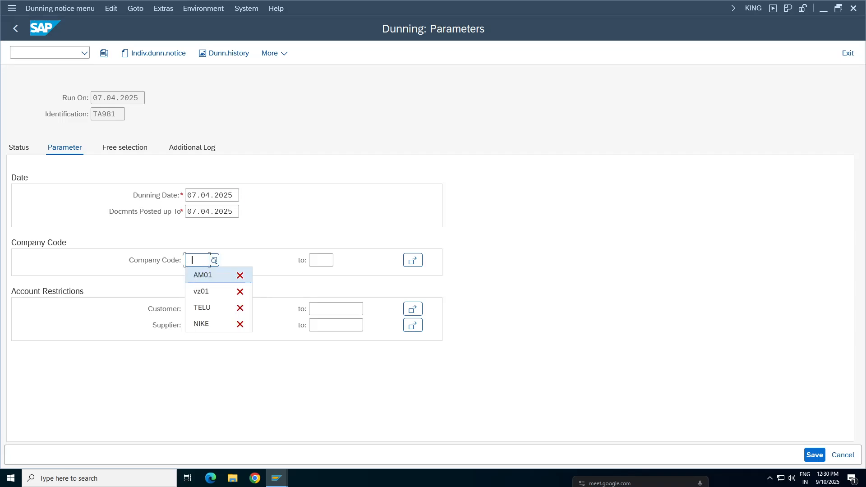
{"action": "type", "text": "TA98"}
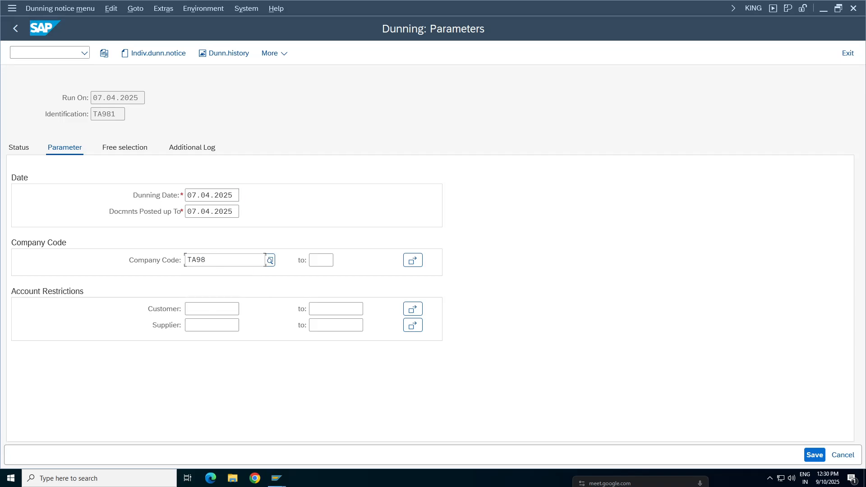
{"action": "key", "text": "Return"}
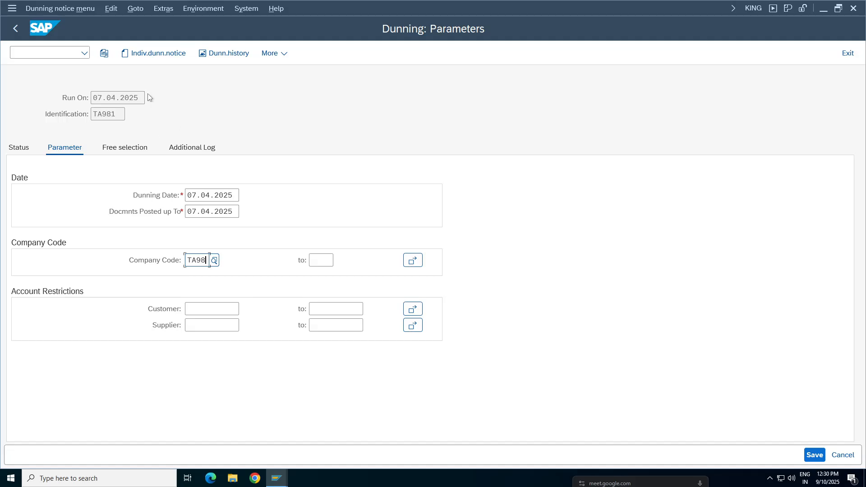
Step: Check the dunning, posting and run dates, and view the multiple selection for company codes without applying changes
{"action": "left_click_drag", "start_coordinate": [185, 211], "coordinate": [239, 211]}
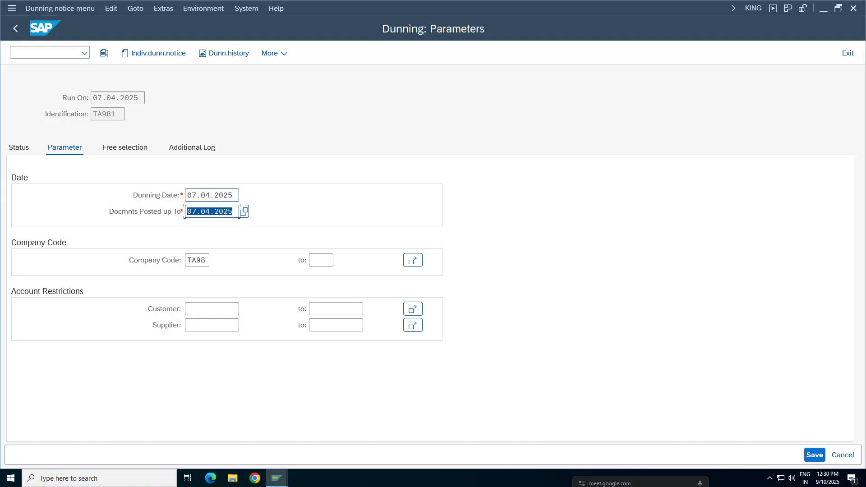
{"action": "left_click_drag", "start_coordinate": [187, 194], "coordinate": [238, 195]}
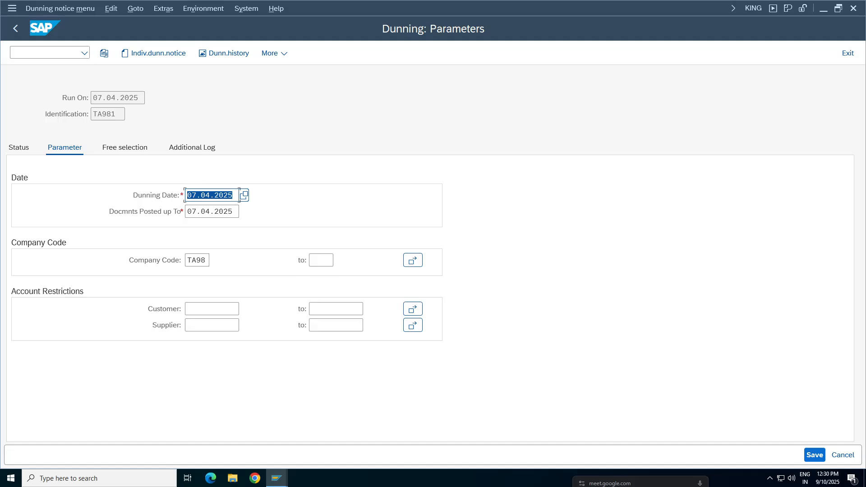
{"action": "left_click", "coordinate": [199, 195]}
{"action": "left_click", "coordinate": [120, 98]}
{"action": "left_click", "coordinate": [201, 194]}
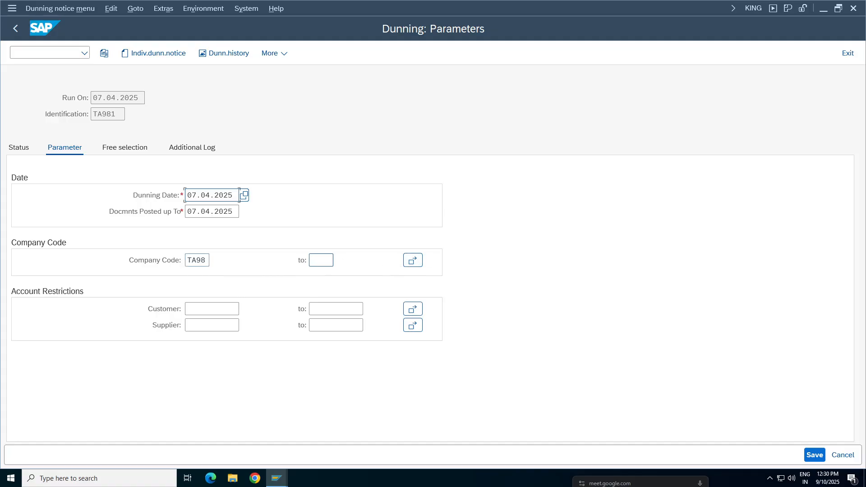
{"action": "left_click", "coordinate": [412, 261]}
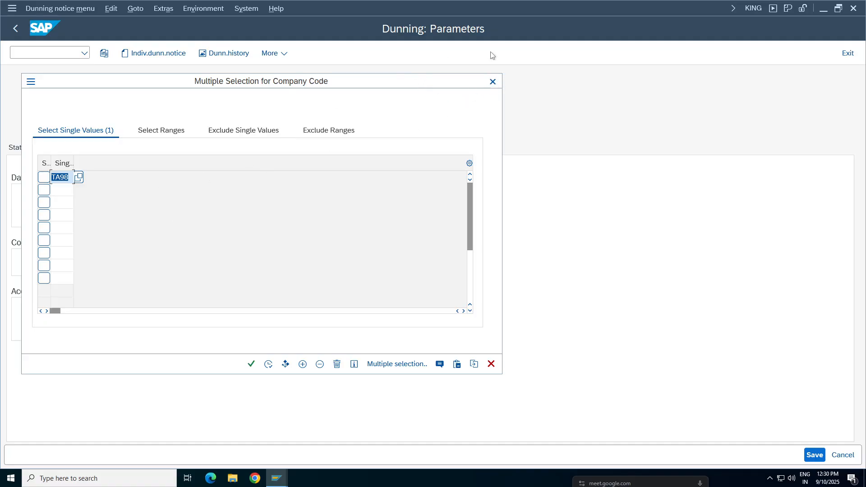
{"action": "left_click", "coordinate": [492, 82]}
Step: Find the customer of company code TA98 with the search by company code and enter it as both ends of the customer range
{"action": "left_click", "coordinate": [206, 310]}
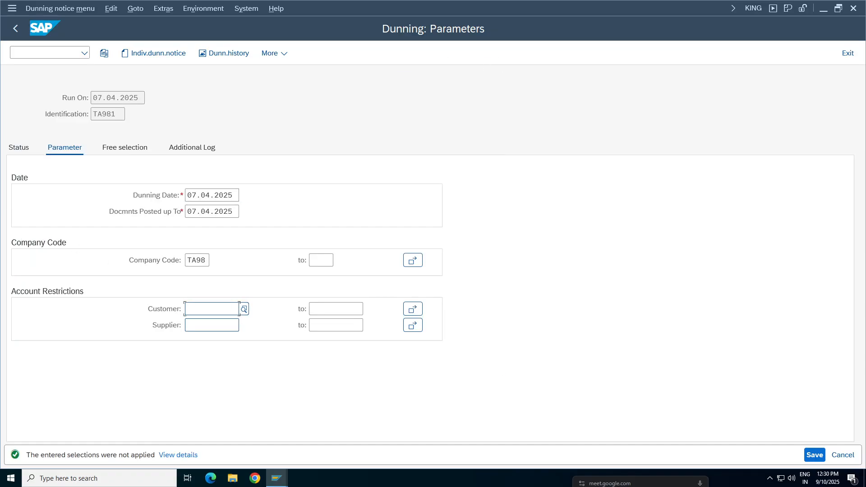
{"action": "key", "text": "F4"}
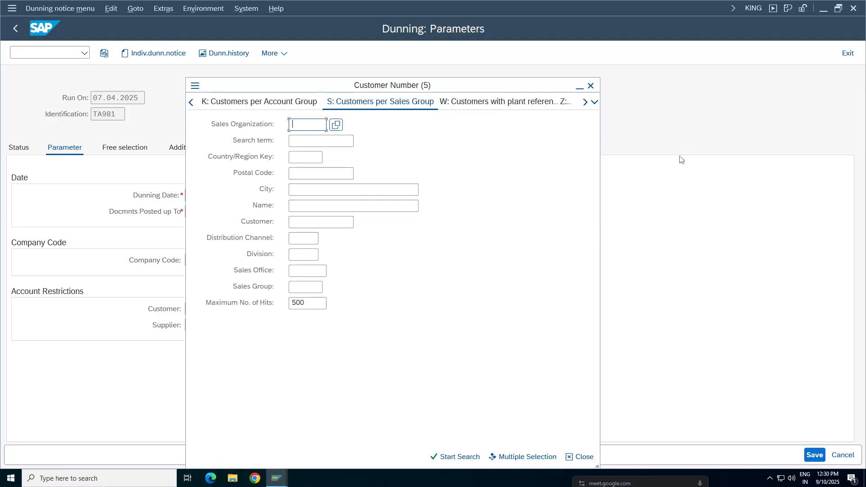
{"action": "left_click", "coordinate": [595, 102]}
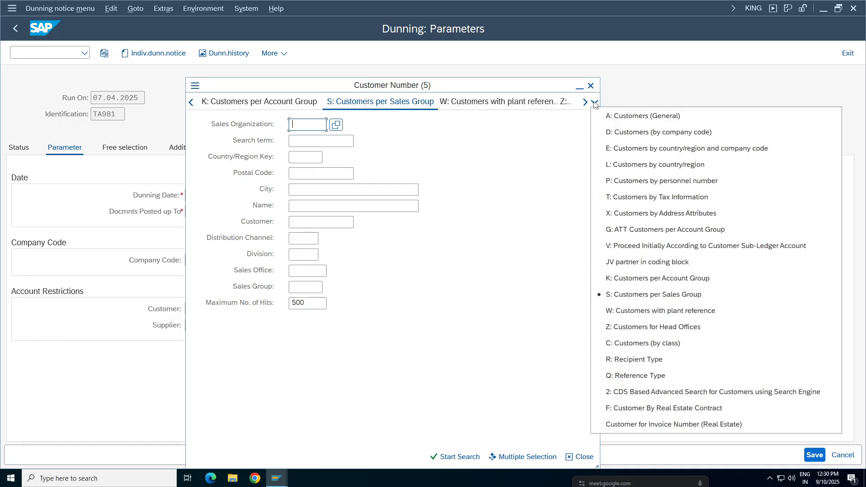
{"action": "left_click", "coordinate": [693, 133]}
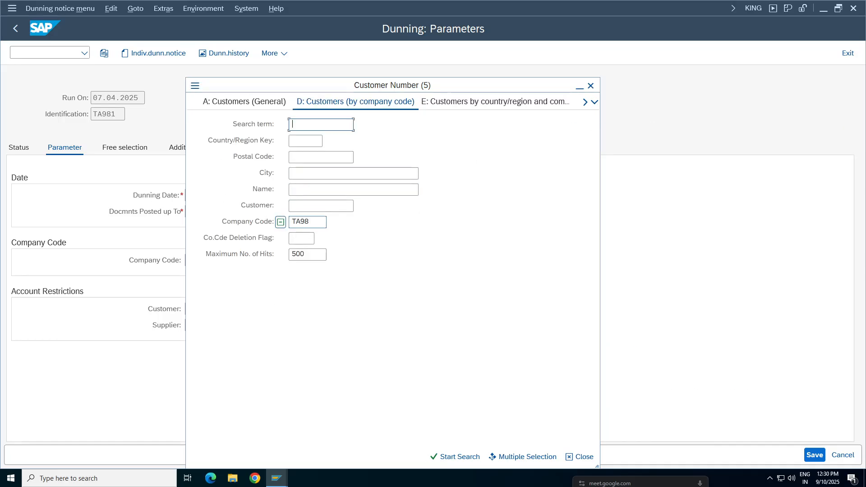
{"action": "left_click", "coordinate": [458, 456]}
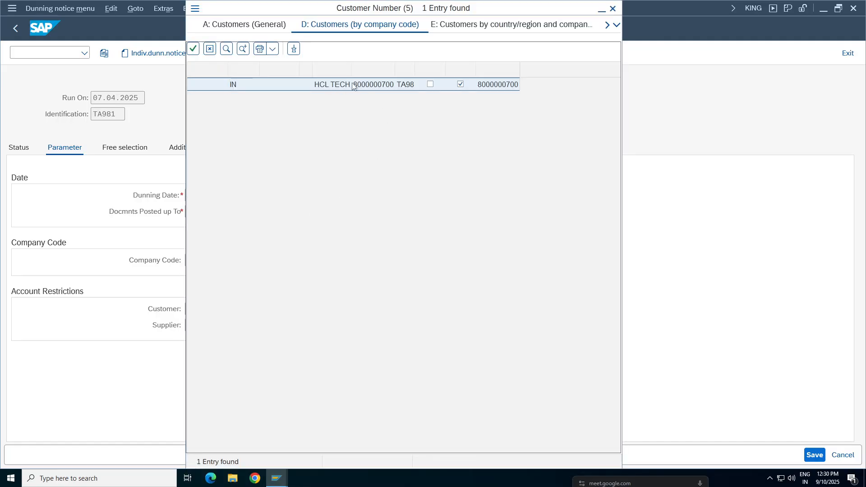
{"action": "double_click", "coordinate": [353, 85]}
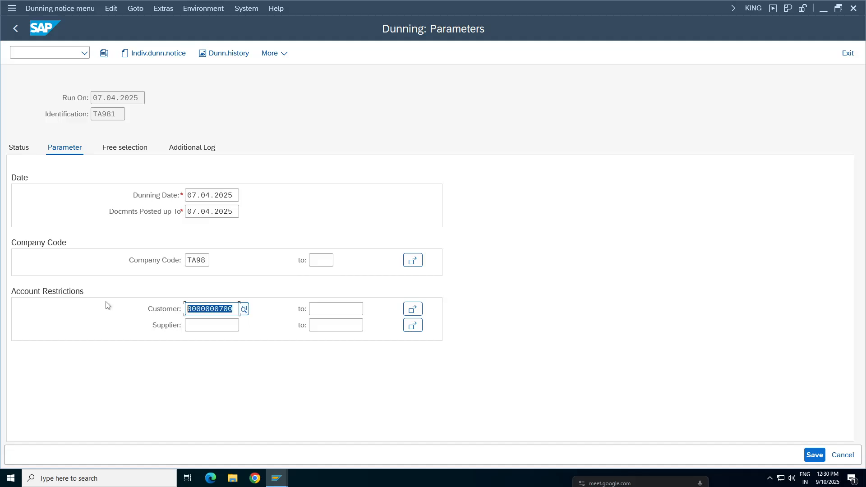
{"action": "key", "text": "Tab"}
{"action": "key", "text": "ctrl+v"}
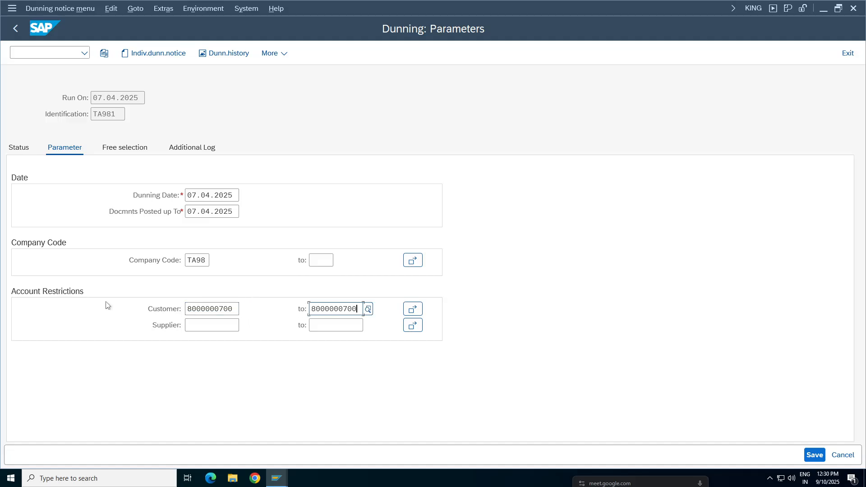
Step: View the free selections, and enter the same customer as both ends of the customer range for the additional log
{"action": "left_click", "coordinate": [114, 149]}
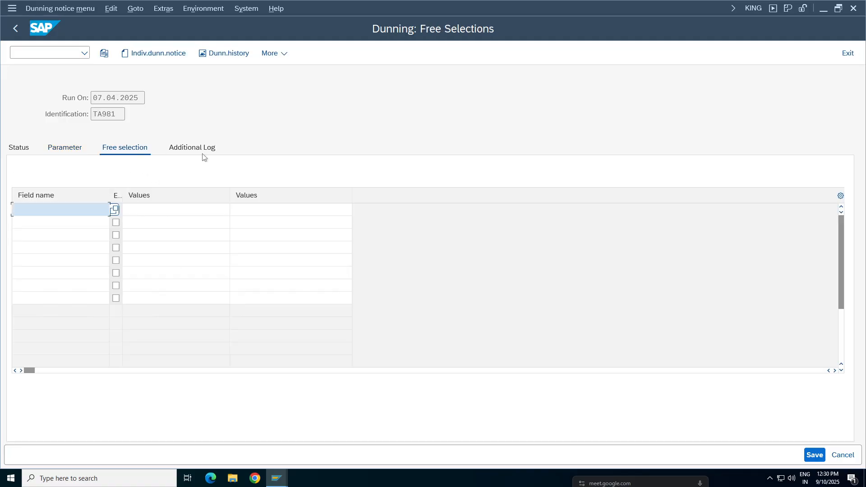
{"action": "left_click", "coordinate": [199, 149]}
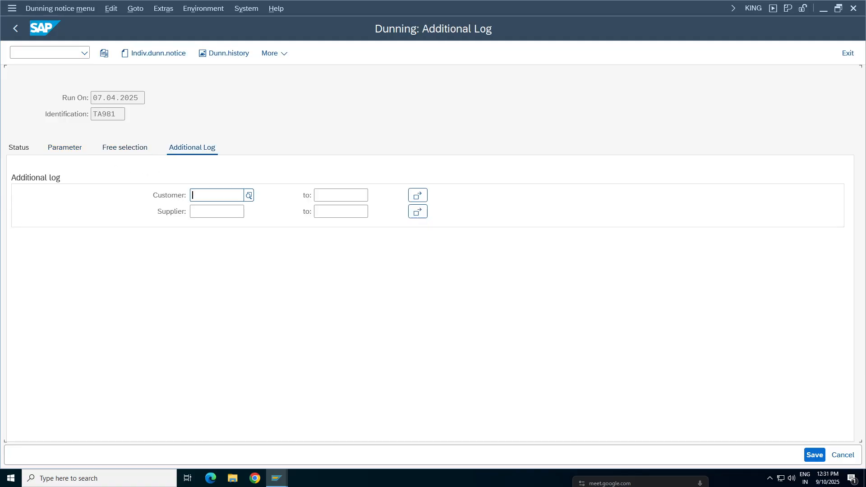
{"action": "key", "text": "ctrl+v"}
{"action": "left_click", "coordinate": [341, 196]}
{"action": "key", "text": "ctrl+v"}
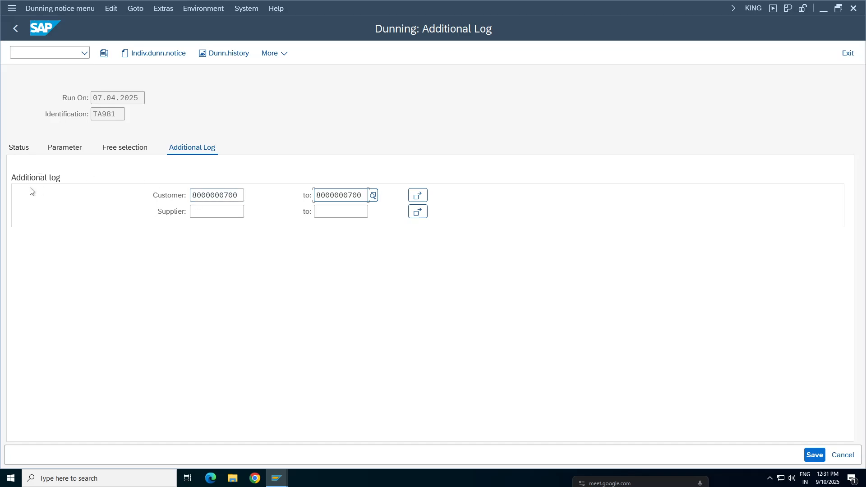
Step: Return to the run's status and save the dunning parameters
{"action": "left_click", "coordinate": [17, 152]}
{"action": "left_click_drag", "start_coordinate": [165, 169], "coordinate": [350, 164]}
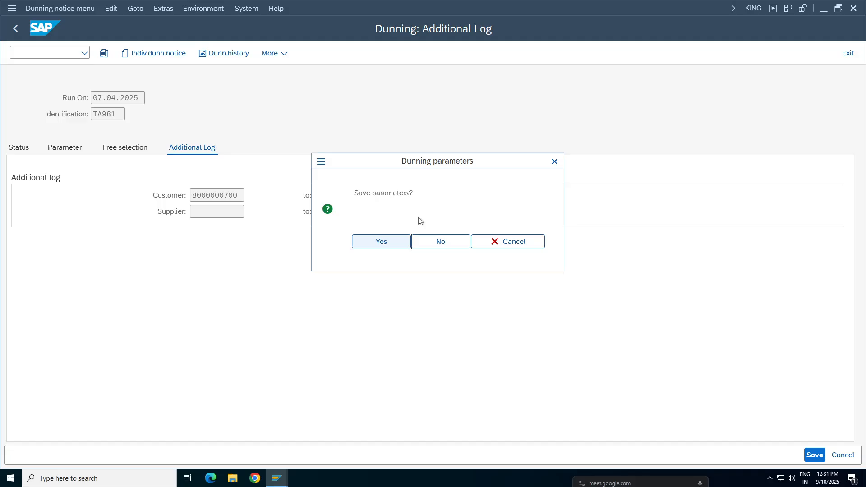
{"action": "left_click", "coordinate": [381, 242]}
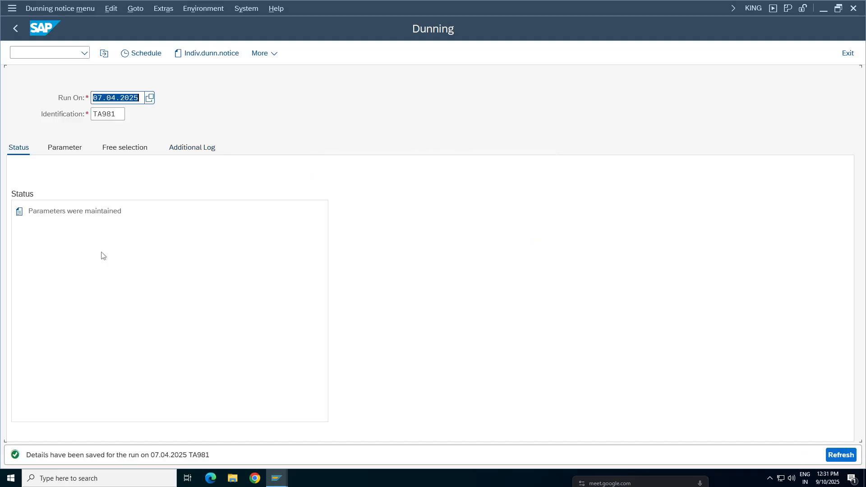
Step: Reopen the saved parameters and examine the run date, identification, dunning dates, company code and customer range
{"action": "left_click", "coordinate": [61, 149]}
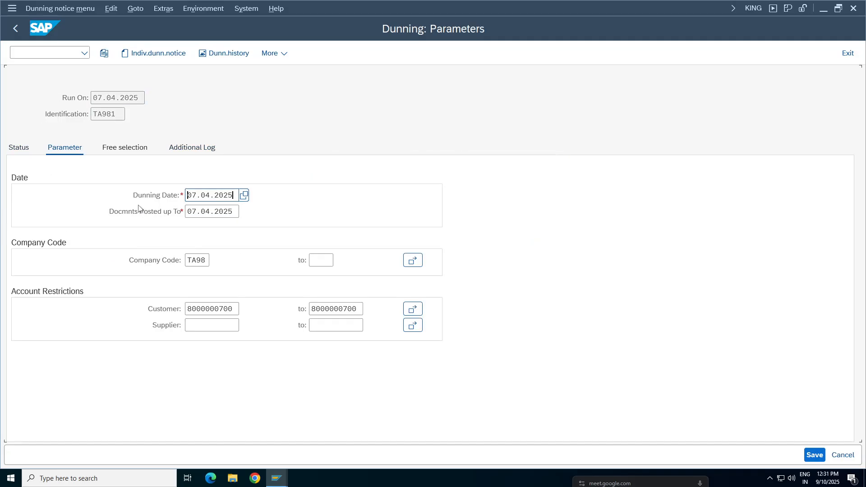
{"action": "left_click", "coordinate": [112, 98]}
{"action": "left_click", "coordinate": [103, 114]}
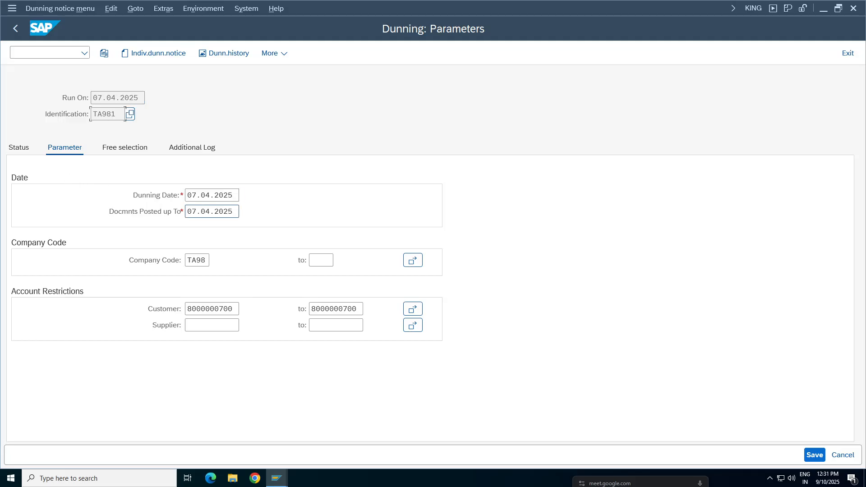
{"action": "left_click", "coordinate": [210, 195]}
{"action": "key", "text": "Tab"}
{"action": "left_click", "coordinate": [197, 260]}
{"action": "left_click", "coordinate": [205, 309]}
{"action": "left_click", "coordinate": [334, 309]}
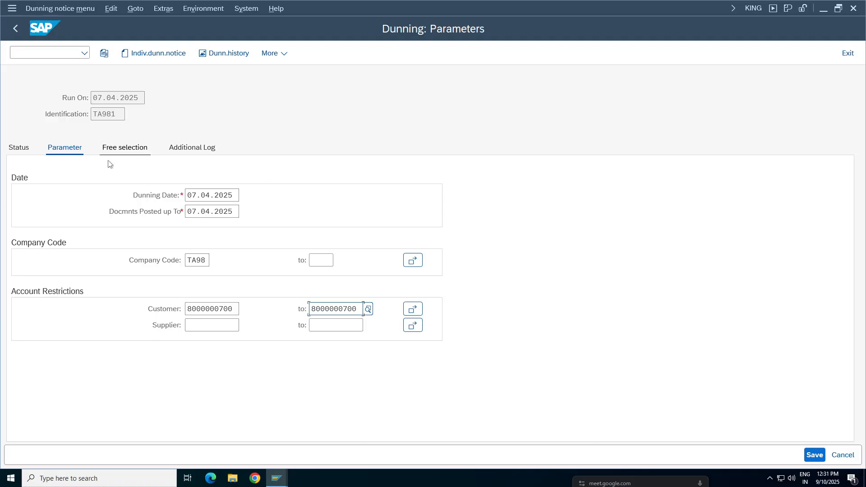
Step: Review the run's free selections and additional log, and return to its status
{"action": "left_click", "coordinate": [124, 148]}
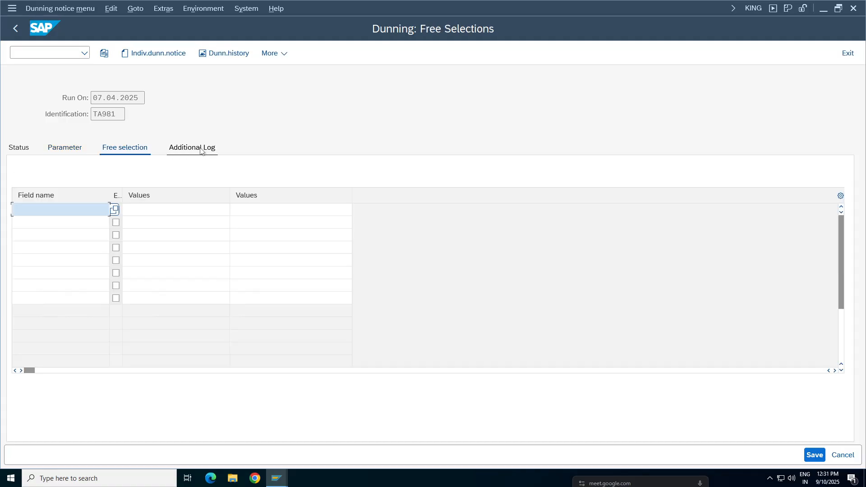
{"action": "left_click", "coordinate": [202, 149]}
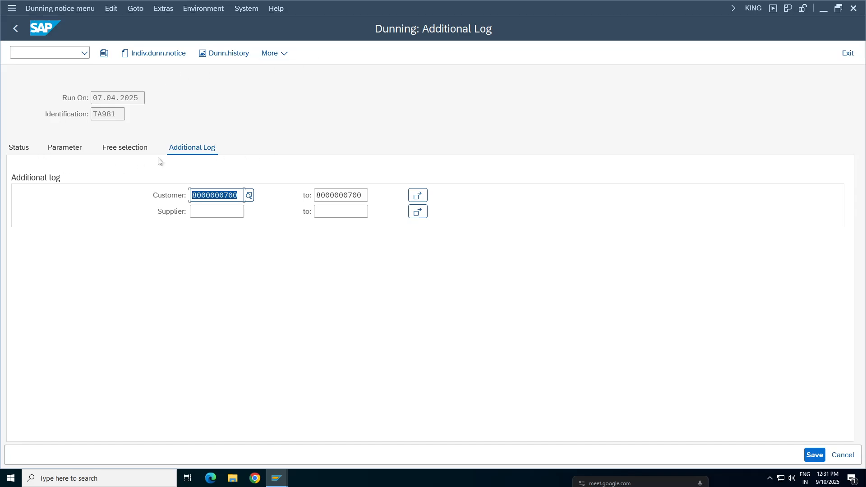
{"action": "left_click", "coordinate": [10, 150]}
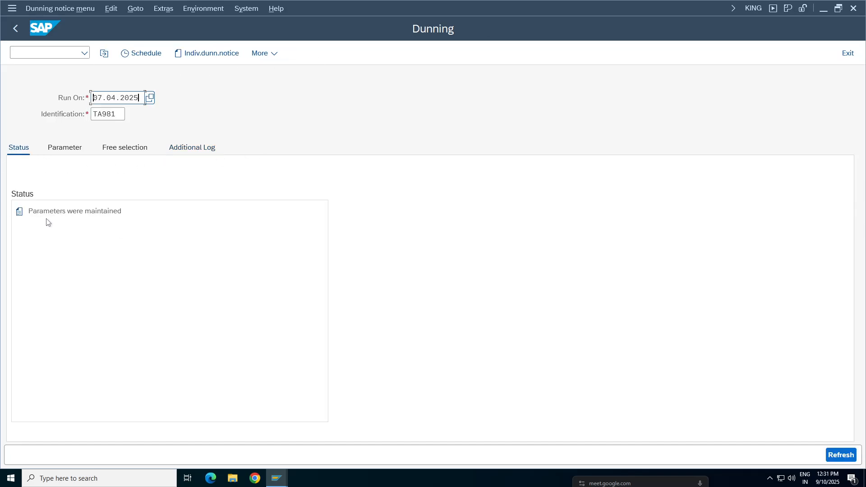
{"action": "left_click", "coordinate": [108, 212]}
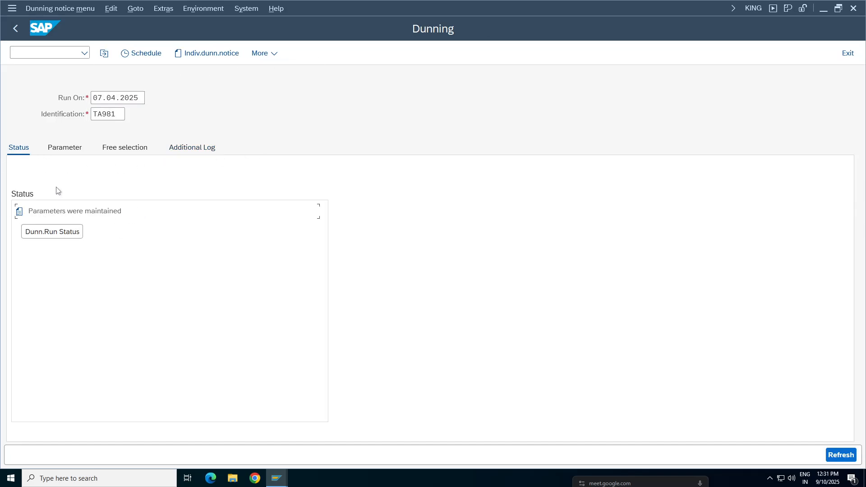
Step: Schedule dunning run TA981 with output device LP01 to start immediately, without dunning printout, and dispatch it
{"action": "left_click", "coordinate": [129, 56]}
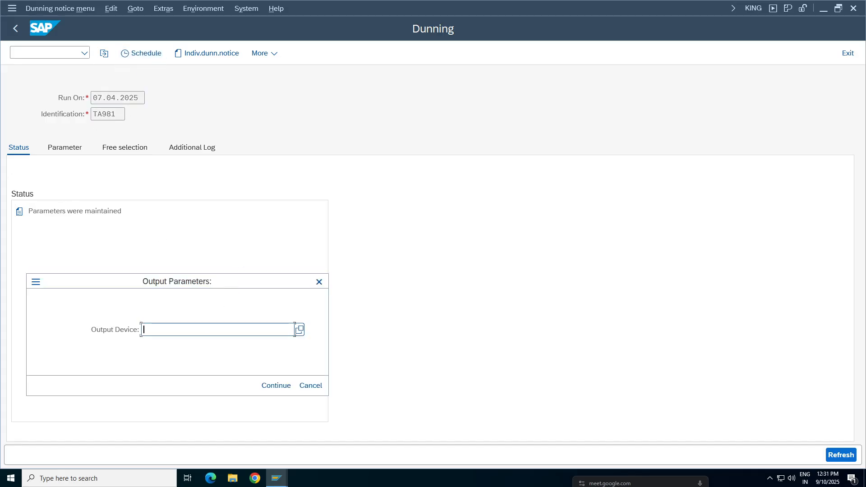
{"action": "type", "text": "lp01"}
{"action": "left_click", "coordinate": [277, 385]}
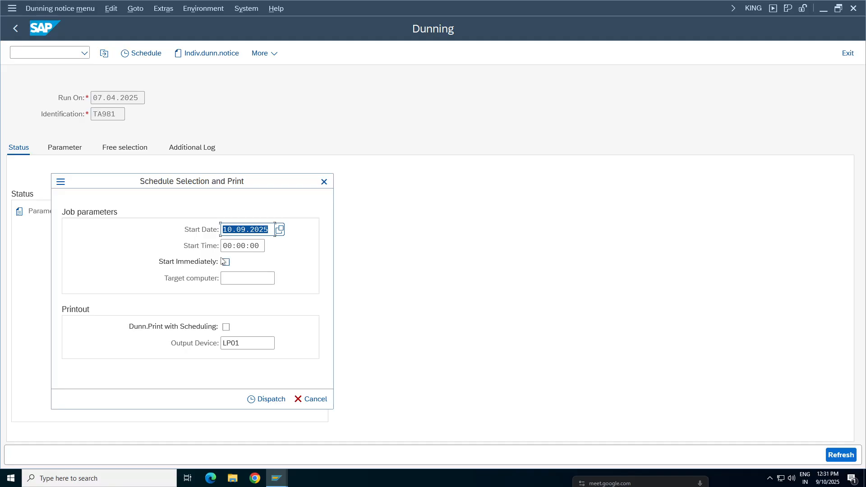
{"action": "left_click_drag", "start_coordinate": [200, 182], "coordinate": [408, 176]}
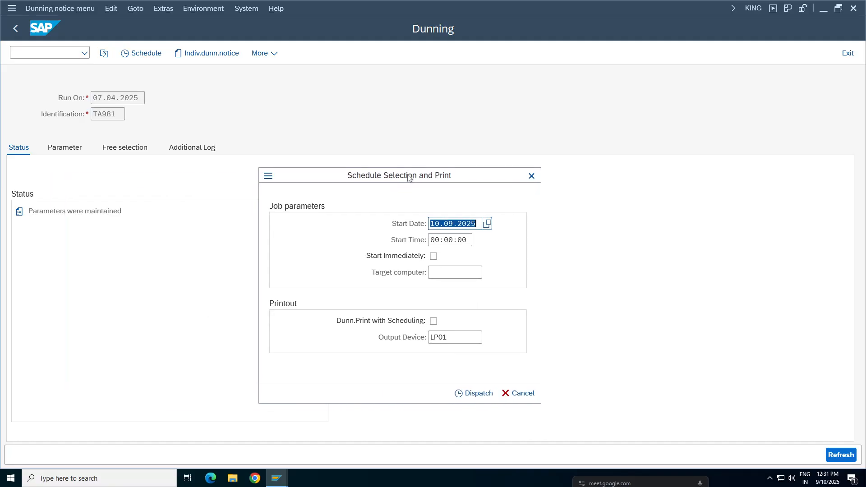
{"action": "left_click", "coordinate": [433, 257]}
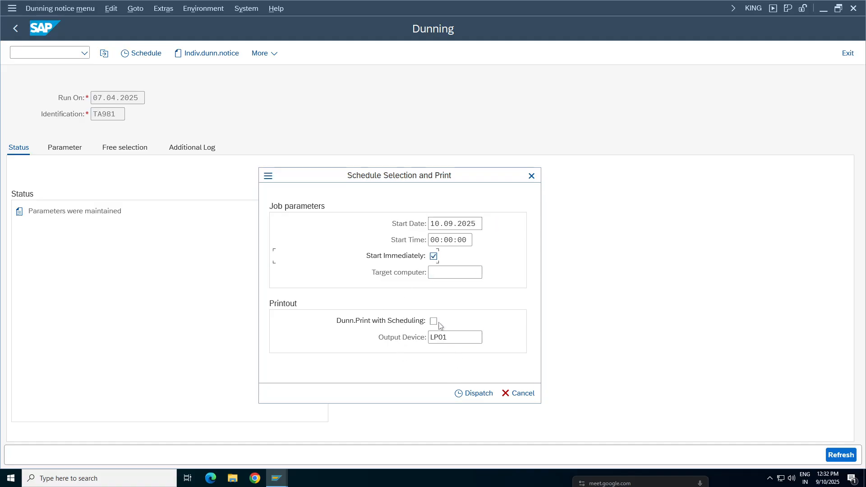
{"action": "left_click_drag", "start_coordinate": [456, 337], "coordinate": [400, 339]}
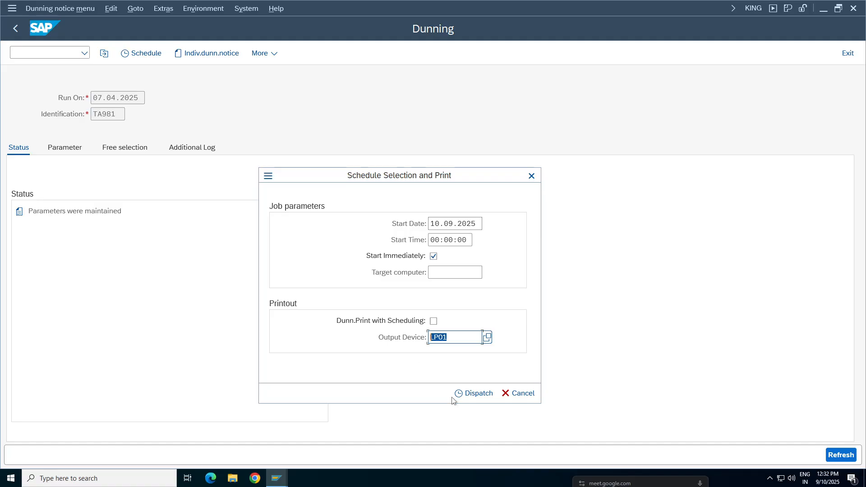
{"action": "left_click", "coordinate": [472, 394]}
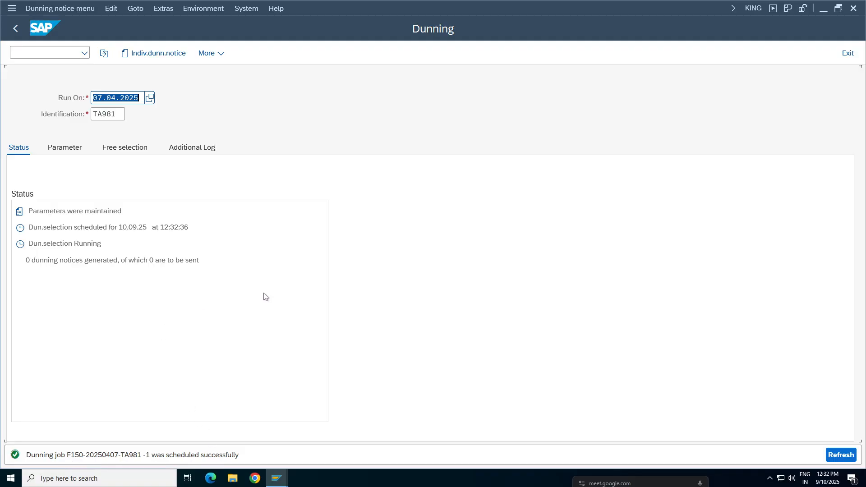
Step: Refresh the dunning run's status and examine the selection progress and the number of dunning notices generated
{"action": "key", "text": "Return"}
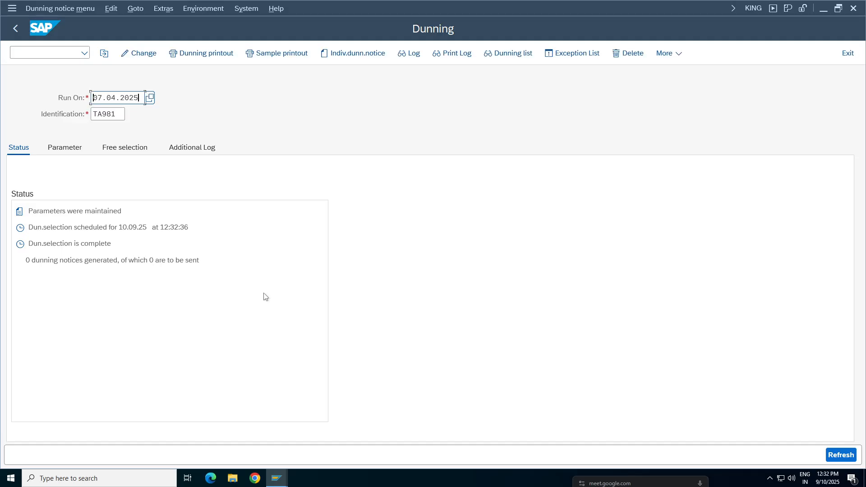
{"action": "key", "text": "Return"}
{"action": "key", "text": "Return"}
{"action": "key", "text": "Return"}
{"action": "left_click", "coordinate": [184, 261]}
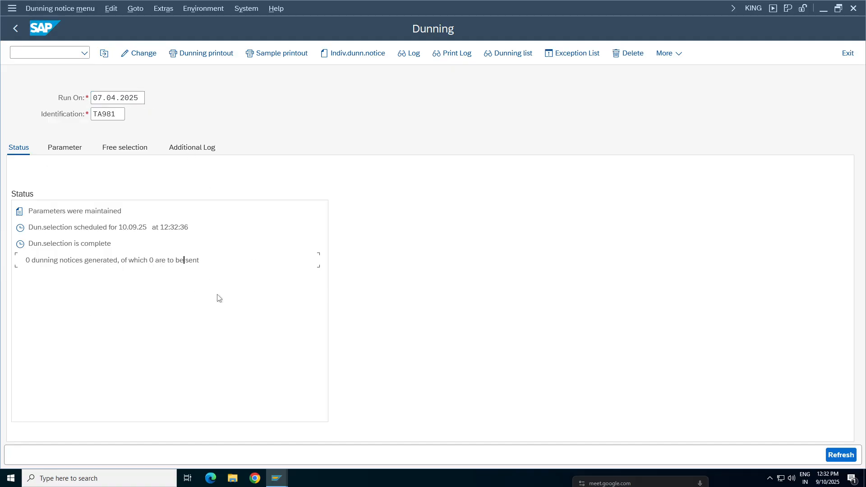
{"action": "left_click", "coordinate": [92, 262]}
{"action": "left_click", "coordinate": [66, 9]}
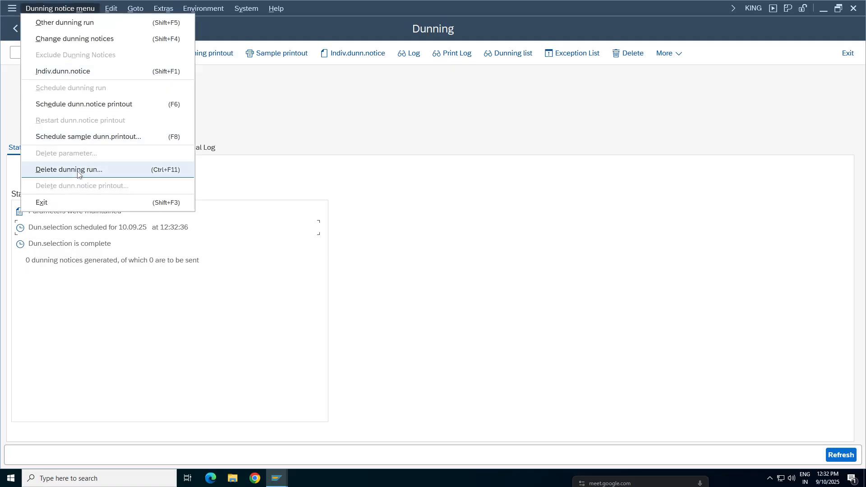
{"action": "left_click", "coordinate": [251, 278]}
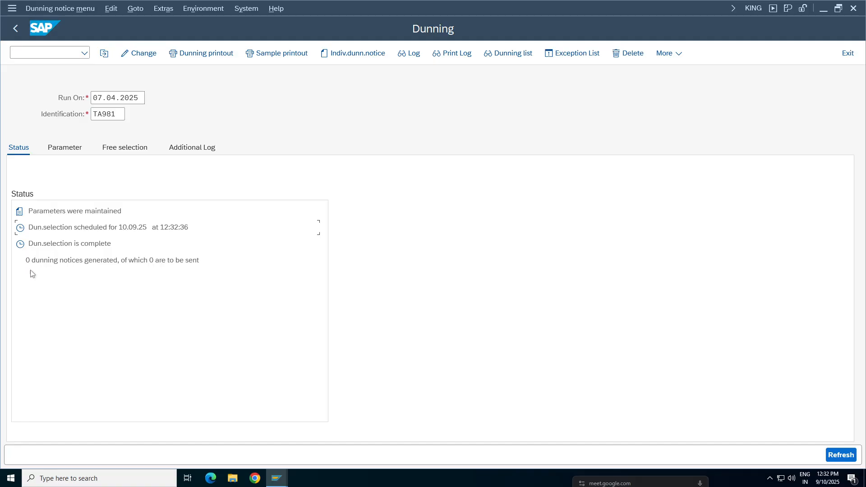
{"action": "left_click", "coordinate": [73, 260]}
{"action": "left_click", "coordinate": [101, 261]}
{"action": "left_click", "coordinate": [200, 260]}
Step: Open the dunning run's job log, examine which company code is processed for the customer account, and return to the status
{"action": "left_click", "coordinate": [408, 56]}
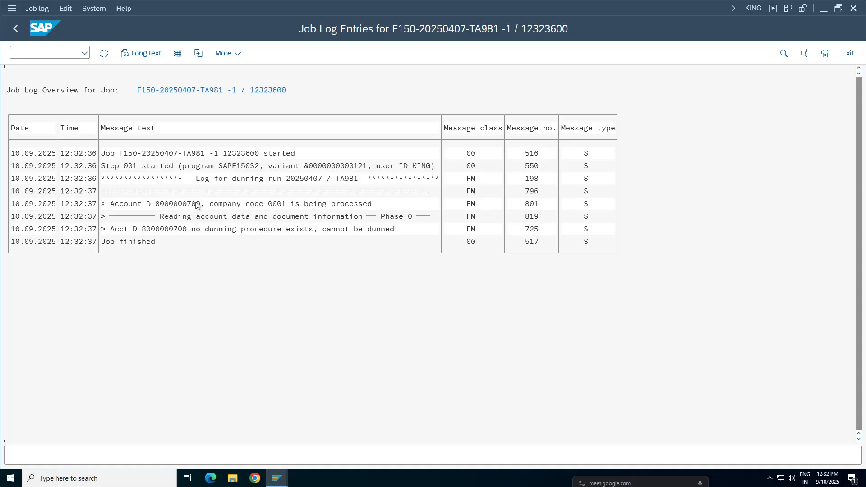
{"action": "left_click", "coordinate": [248, 204]}
{"action": "left_click", "coordinate": [275, 204]}
{"action": "left_click", "coordinate": [351, 204]}
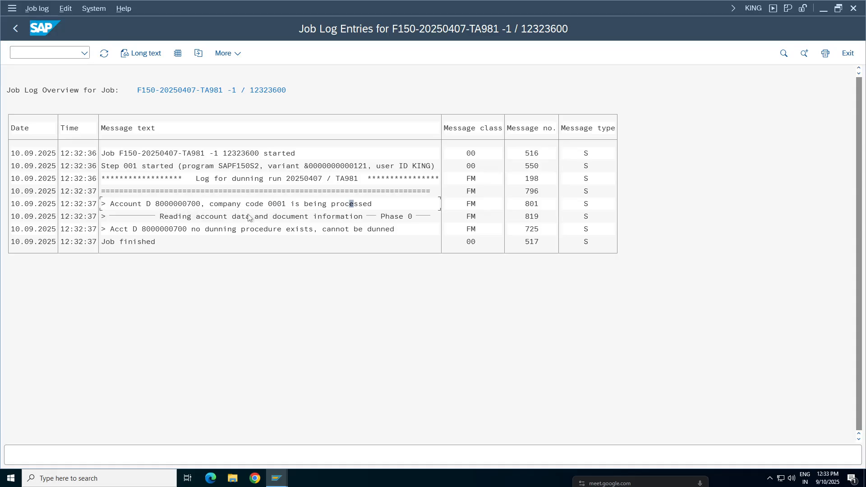
{"action": "left_click", "coordinate": [275, 204]}
{"action": "left_click", "coordinate": [16, 28]}
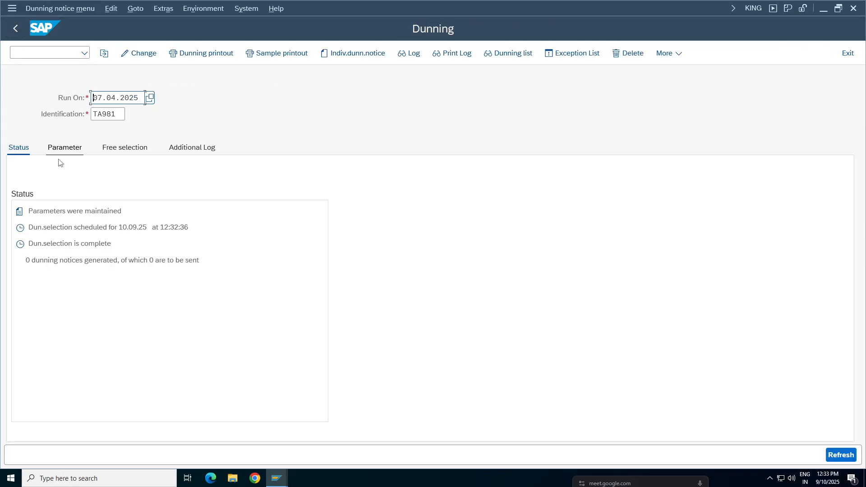
Step: Compare the company code in the run's parameters with the one processed in the job log
{"action": "left_click", "coordinate": [63, 149]}
{"action": "double_click", "coordinate": [209, 260]}
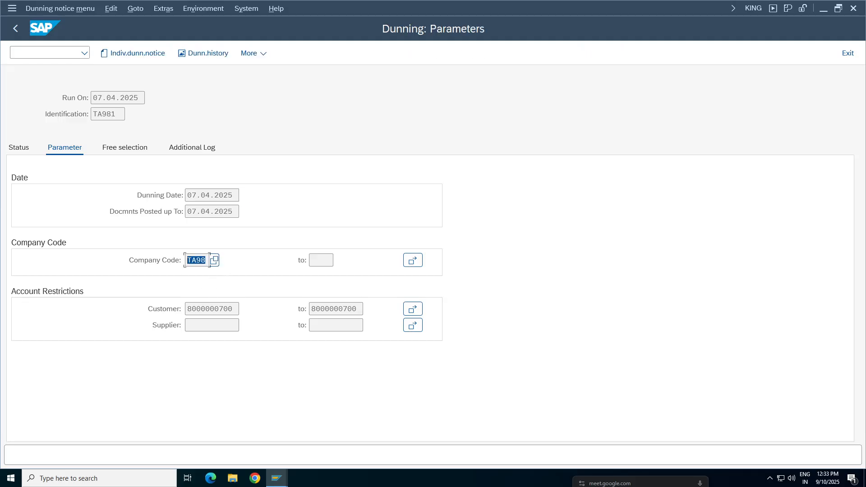
{"action": "left_click", "coordinate": [18, 147]}
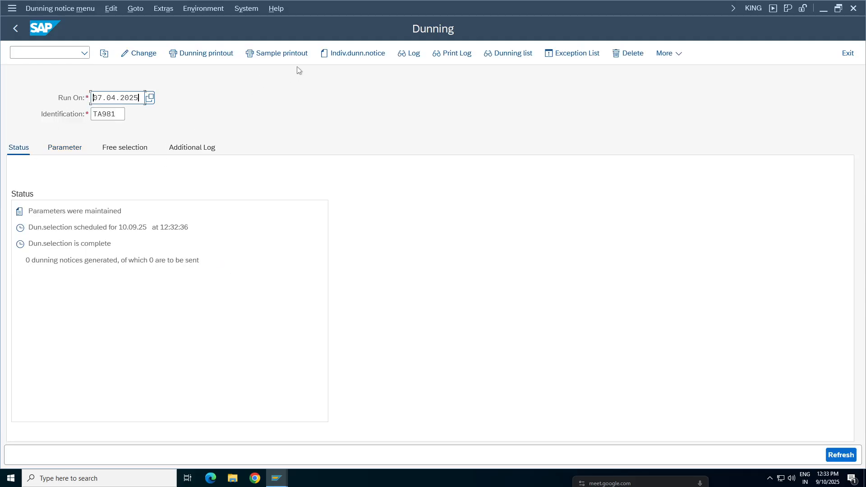
{"action": "left_click", "coordinate": [408, 53]}
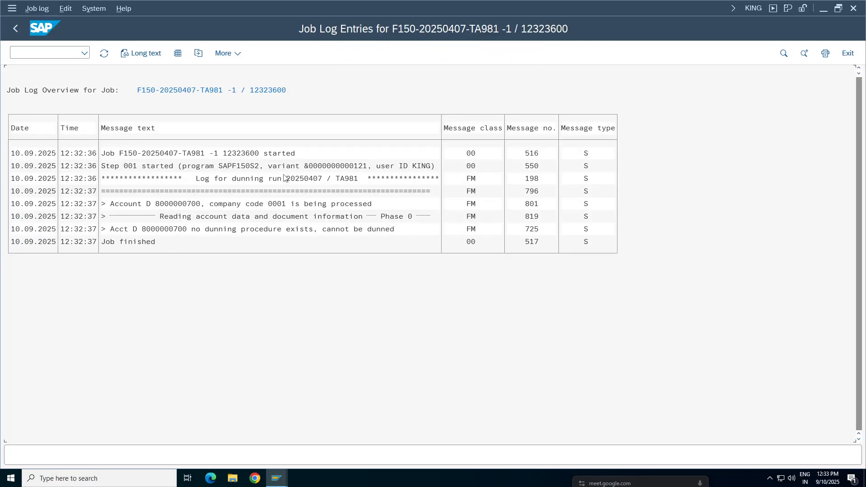
{"action": "left_click", "coordinate": [271, 205]}
{"action": "left_click", "coordinate": [278, 205]}
{"action": "left_click", "coordinate": [15, 28]}
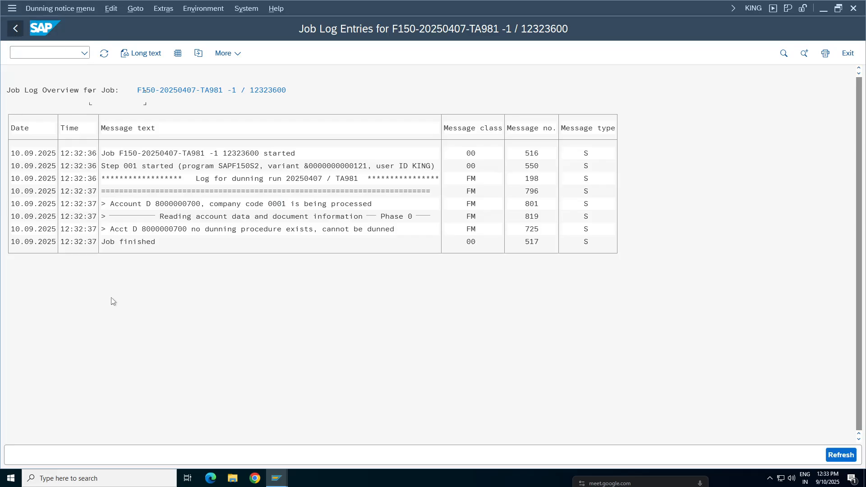
Step: Open the dunning configuration for changes and display the overview of dunning procedure TADP
{"action": "left_click", "coordinate": [204, 9]}
{"action": "mouse_move", "coordinate": [168, 9]}
{"action": "mouse_move", "coordinate": [212, 9]}
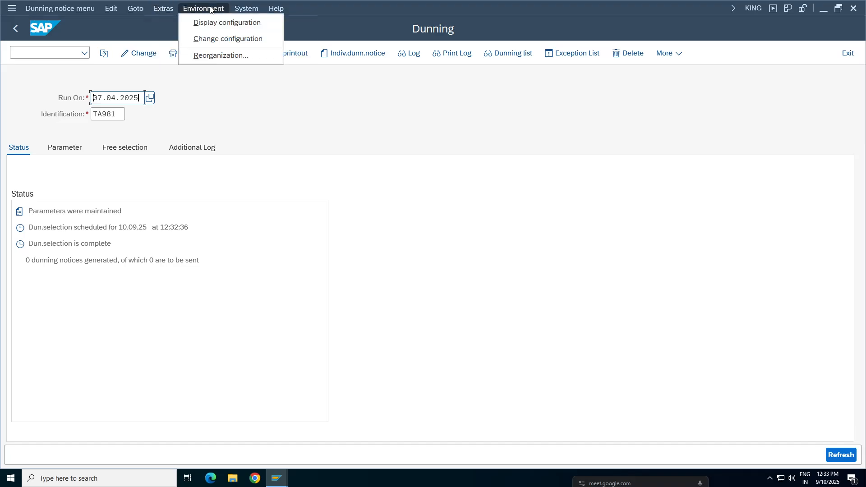
{"action": "left_click", "coordinate": [216, 38]}
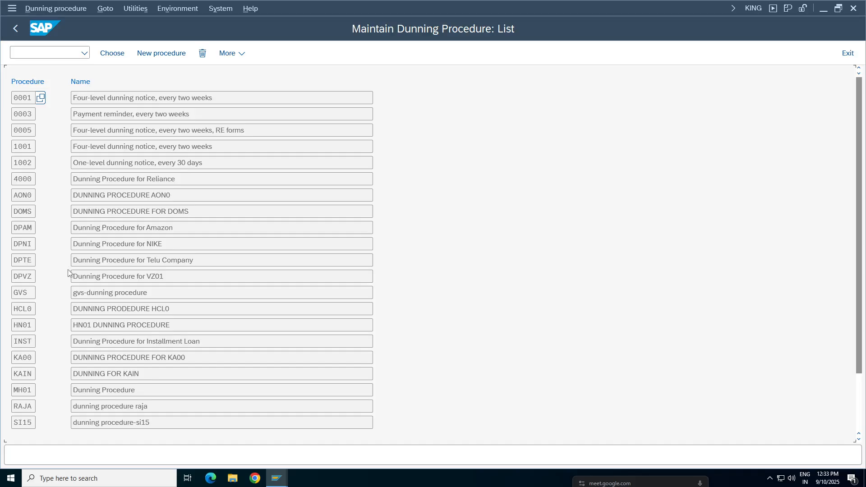
{"action": "left_click", "coordinate": [88, 308]}
{"action": "scroll", "coordinate": [91, 315], "scroll_direction": "down", "scroll_amount": 5}
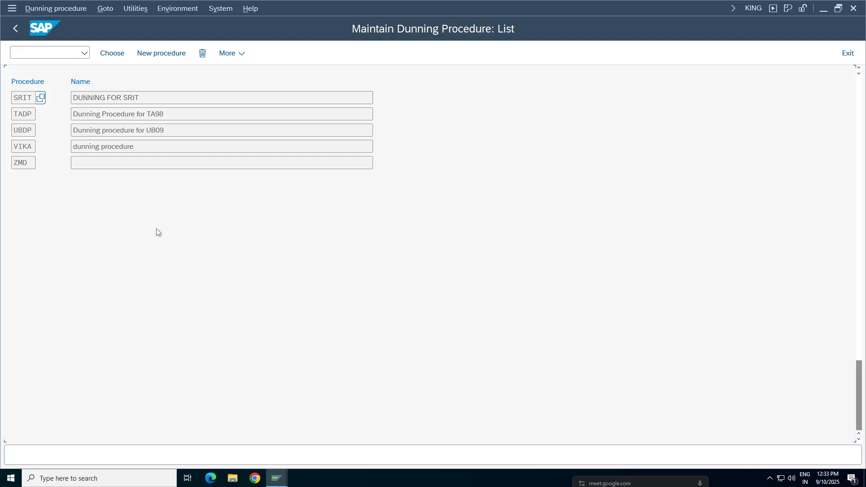
{"action": "double_click", "coordinate": [164, 114]}
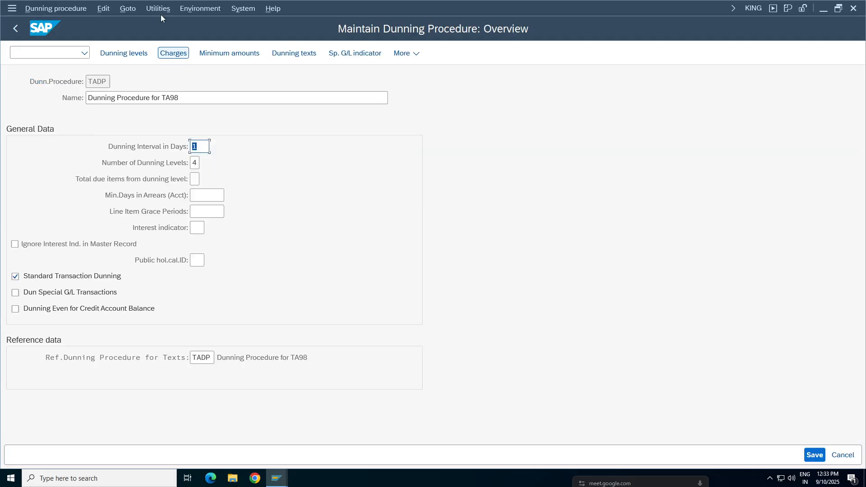
Step: Open the company code data from the environment of dunning procedure TADP
{"action": "left_click", "coordinate": [108, 9]}
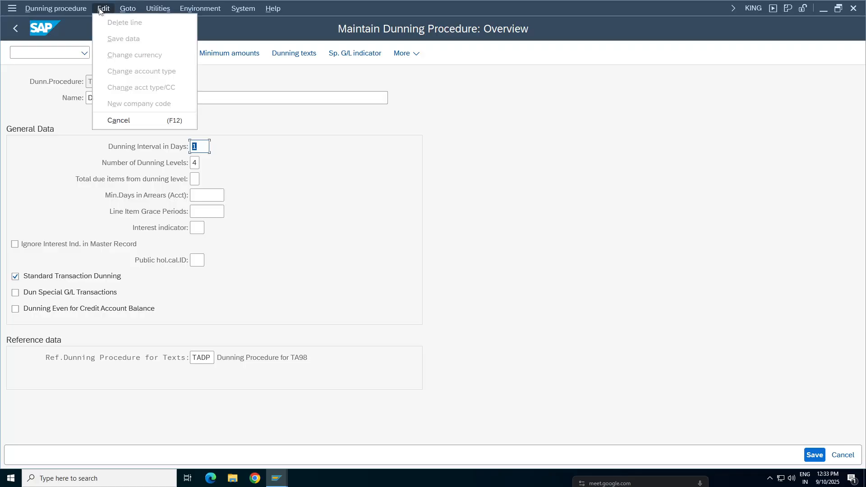
{"action": "left_click", "coordinate": [132, 10]}
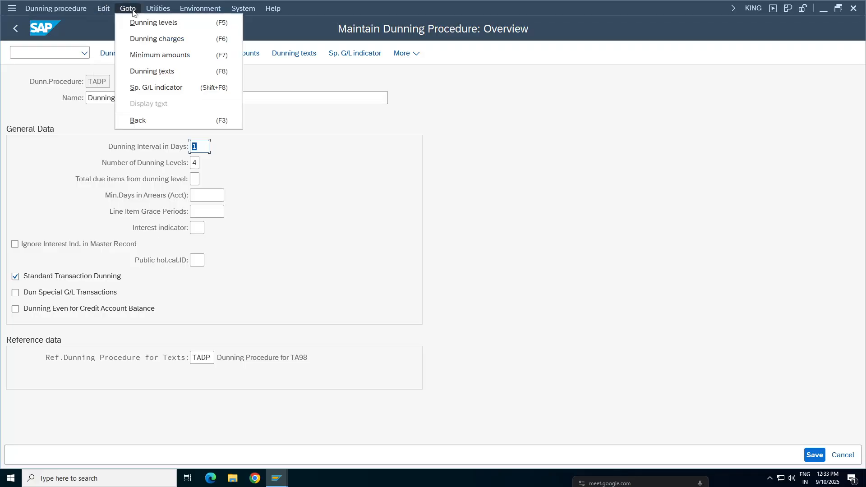
{"action": "left_click", "coordinate": [178, 9]}
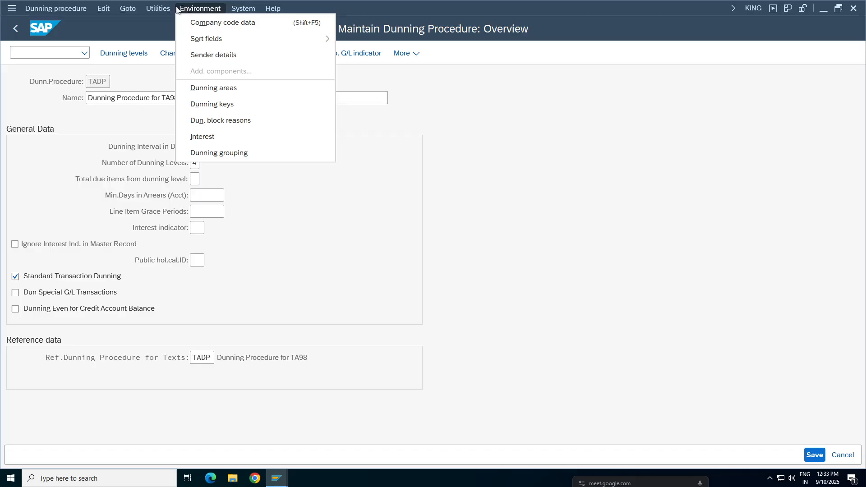
{"action": "left_click", "coordinate": [215, 24]}
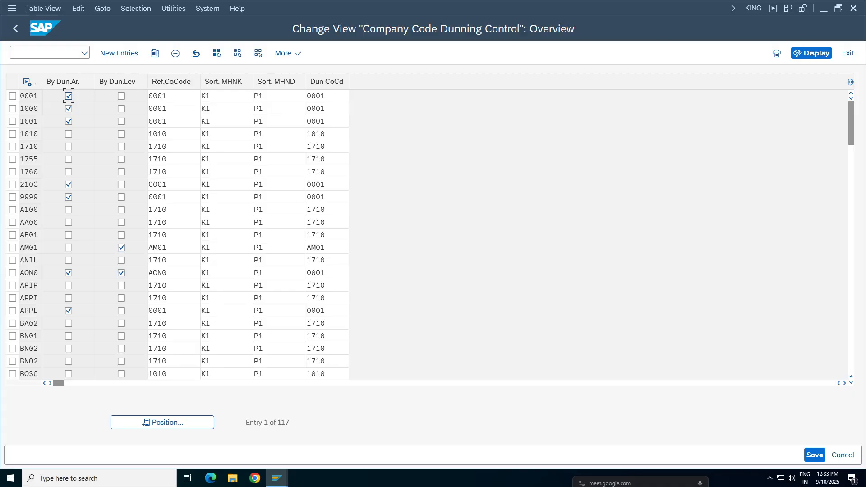
Step: Try to add a new dunning control entry for company code TA98, and discard it
{"action": "left_click", "coordinate": [119, 54]}
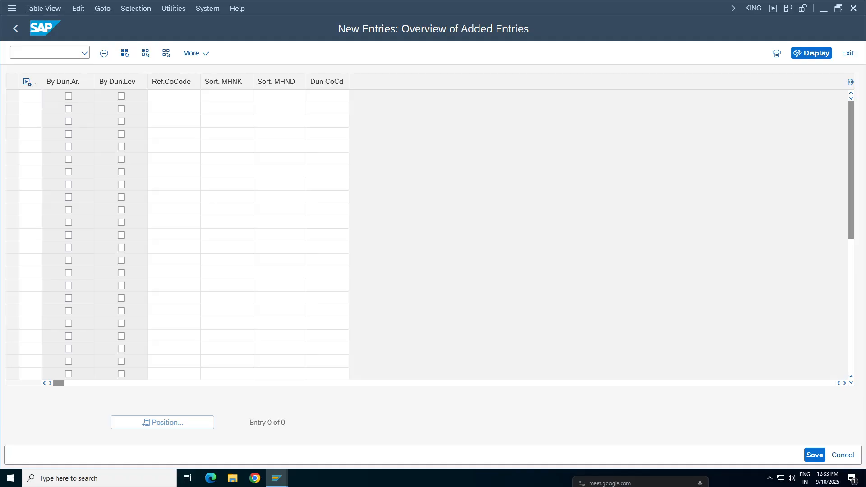
{"action": "left_click", "coordinate": [31, 96]}
{"action": "type", "text": "T"}
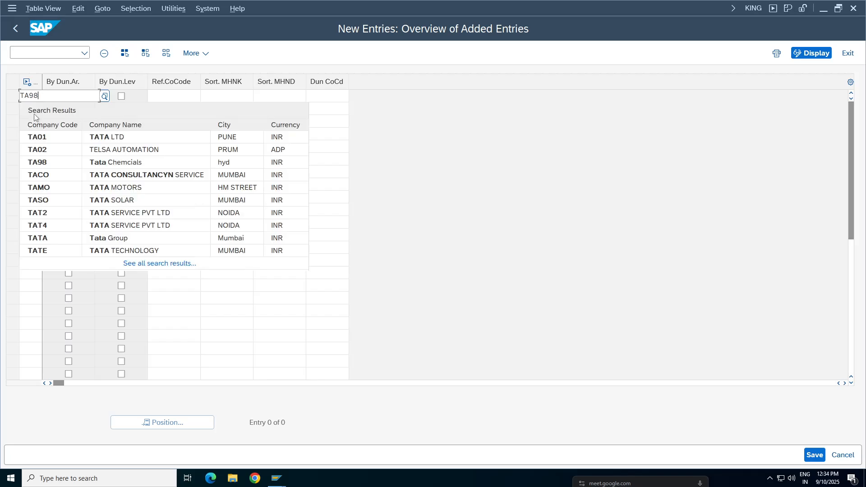
{"action": "type", "text": "A98"}
{"action": "key", "text": "Return"}
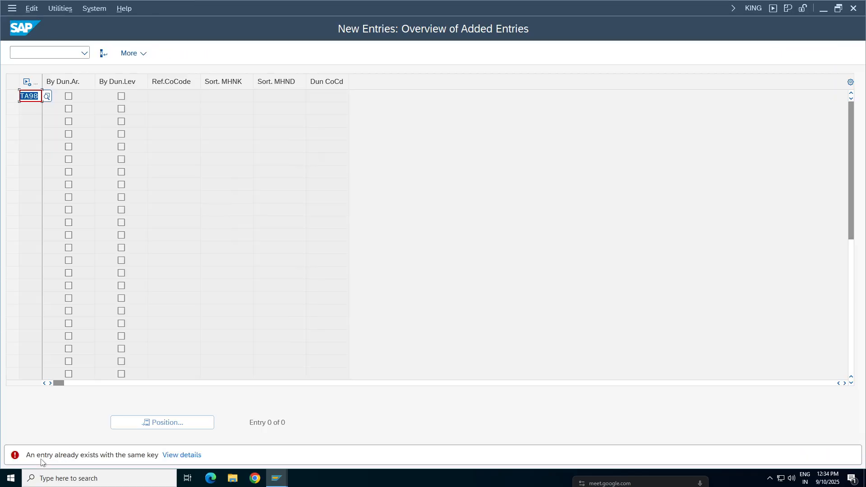
{"action": "key", "text": "F12"}
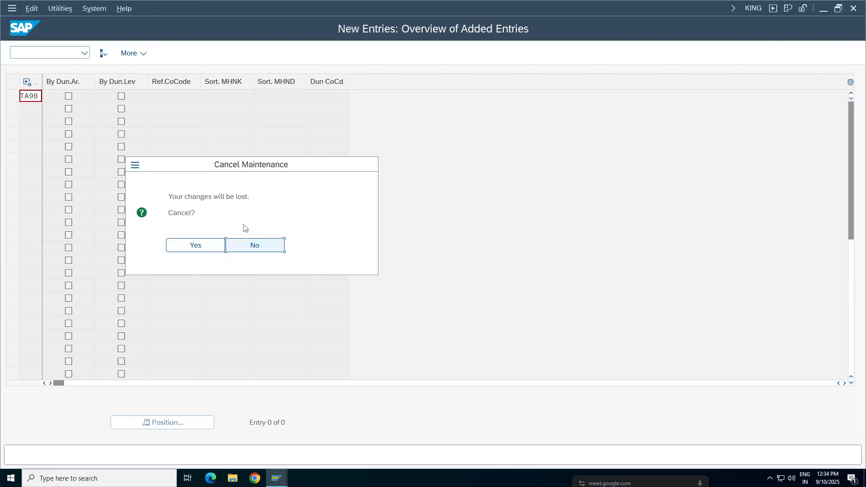
{"action": "left_click", "coordinate": [185, 247]}
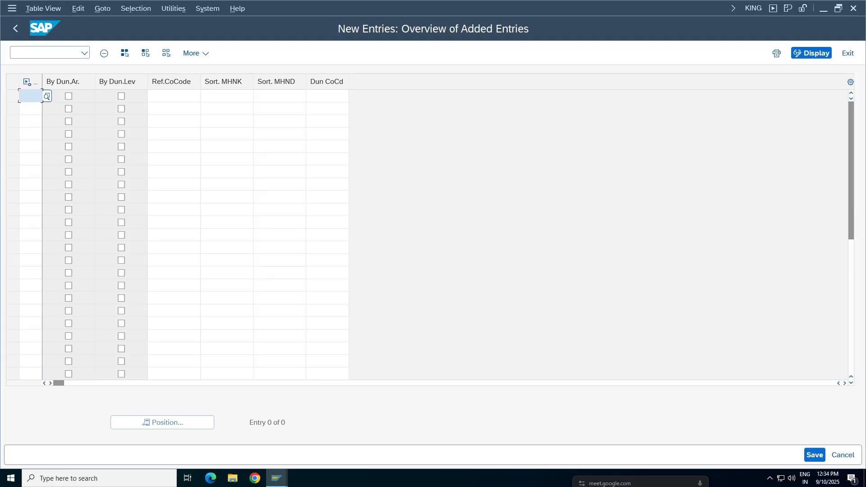
Step: Position the company code dunning control list at TA98 and select its entry
{"action": "left_click", "coordinate": [182, 421]}
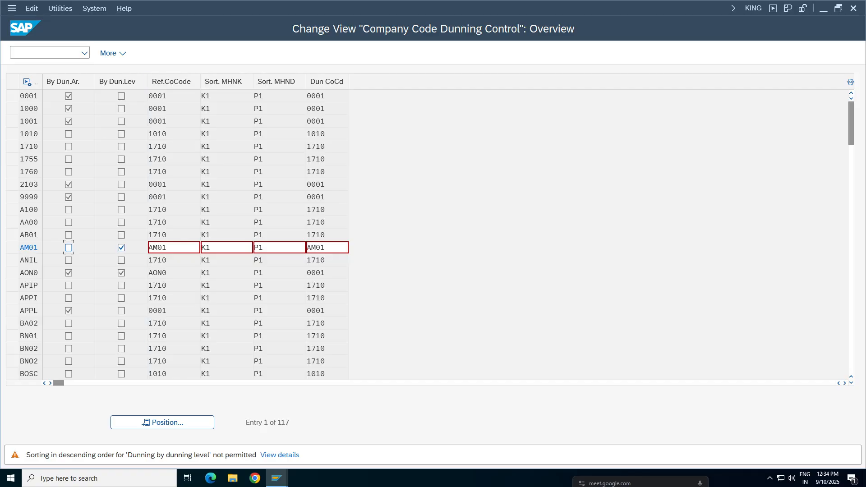
{"action": "left_click", "coordinate": [154, 271]}
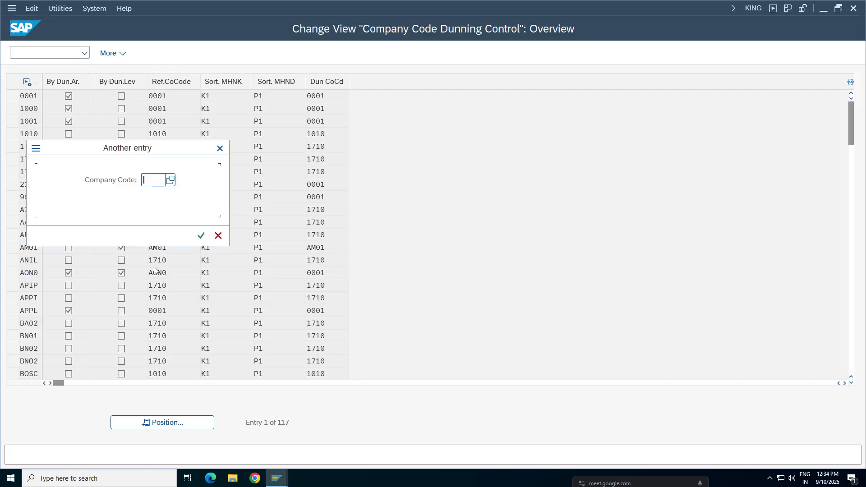
{"action": "type", "text": "TA98"}
{"action": "key", "text": "Return"}
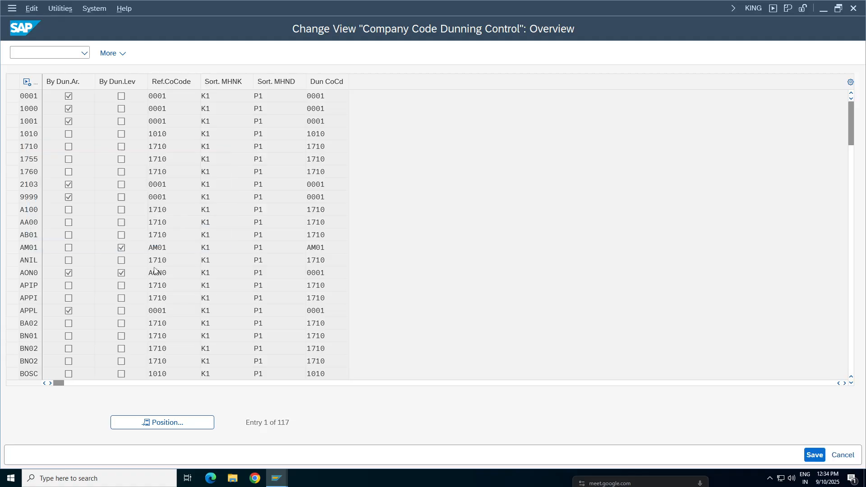
{"action": "left_click", "coordinate": [13, 96]}
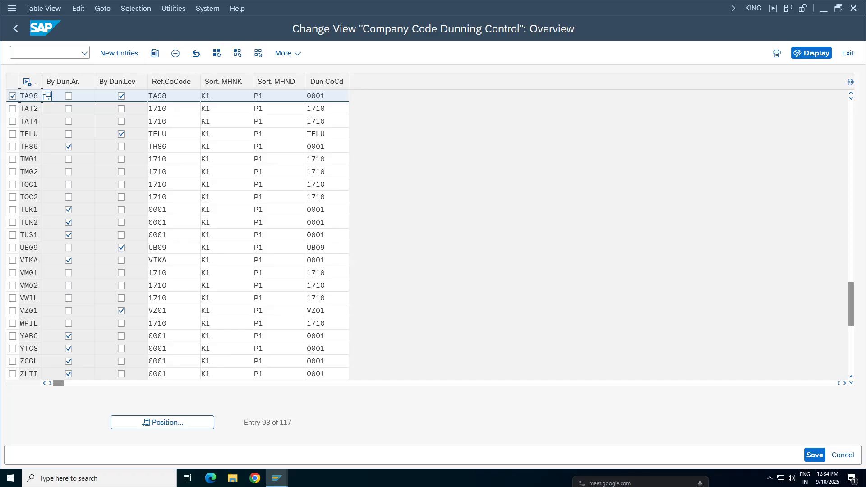
Step: Set the dunning company code of the TA98 entry to TA98
{"action": "left_click", "coordinate": [306, 96]}
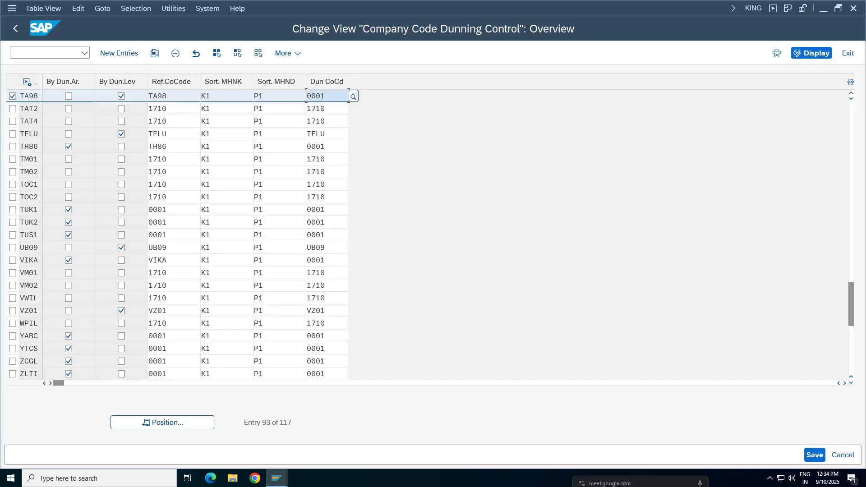
{"action": "key", "text": "BackSpace"}
{"action": "key", "text": "BackSpace"}
{"action": "key", "text": "BackSpace"}
{"action": "key", "text": "BackSpace"}
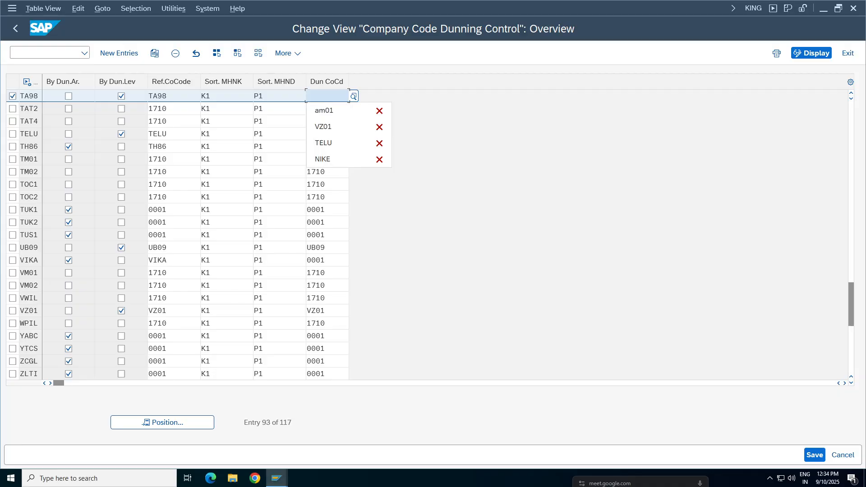
{"action": "type", "text": "TA98"}
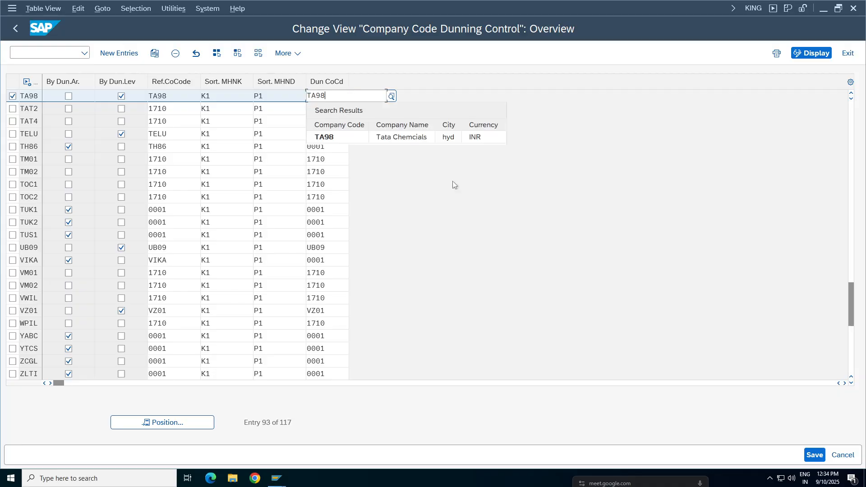
Step: Save the company code dunning control changes, accepting the sorting warnings and the proposed customizing request S4HK904808
{"action": "left_click", "coordinate": [820, 456]}
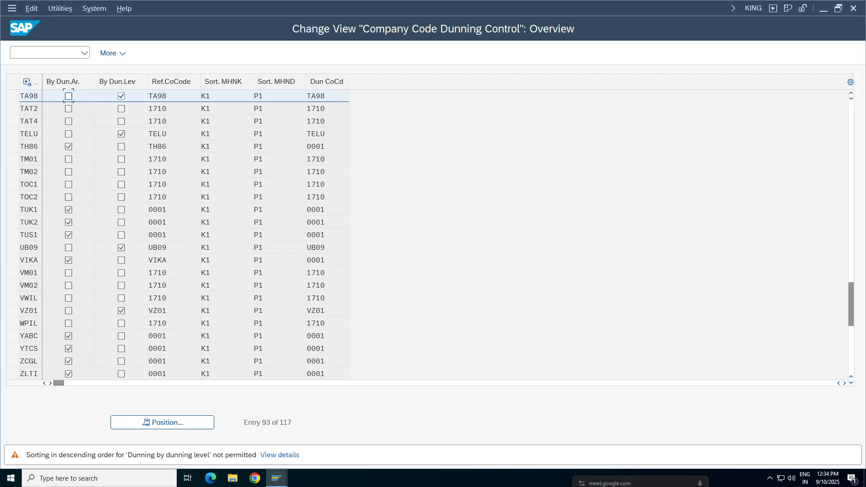
{"action": "key", "text": "Return"}
{"action": "key", "text": "Return"}
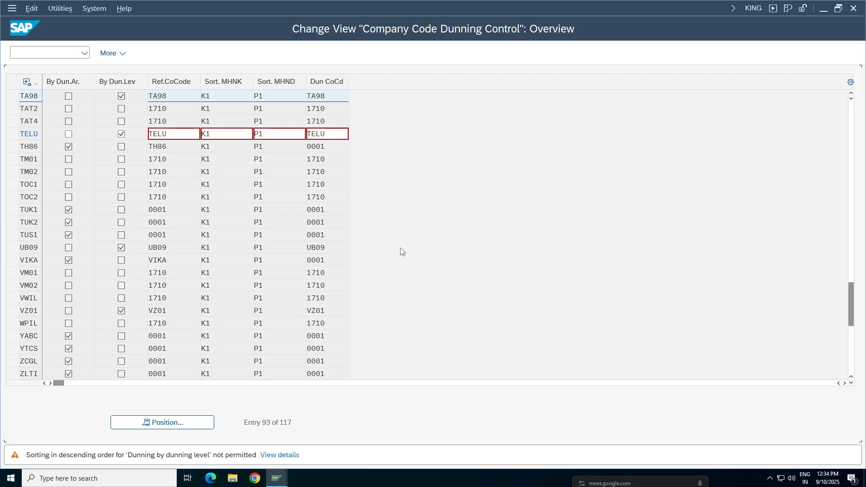
{"action": "key", "text": "Return"}
{"action": "key", "text": "Return"}
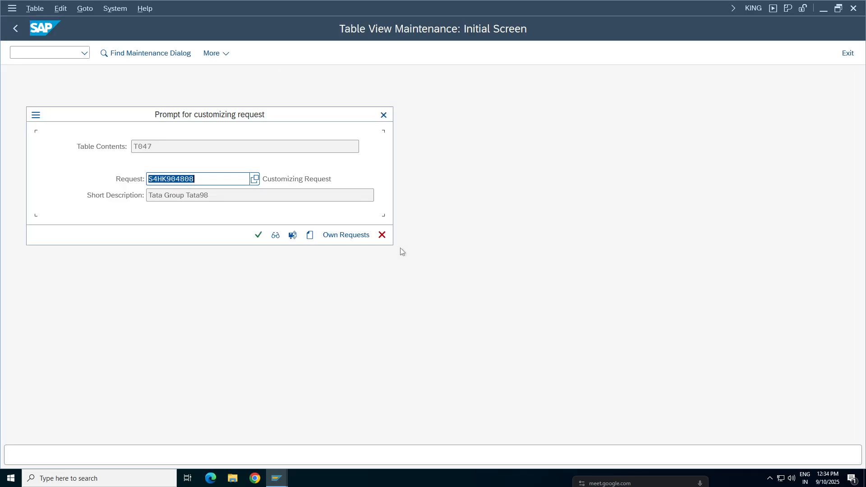
{"action": "left_click", "coordinate": [258, 235]}
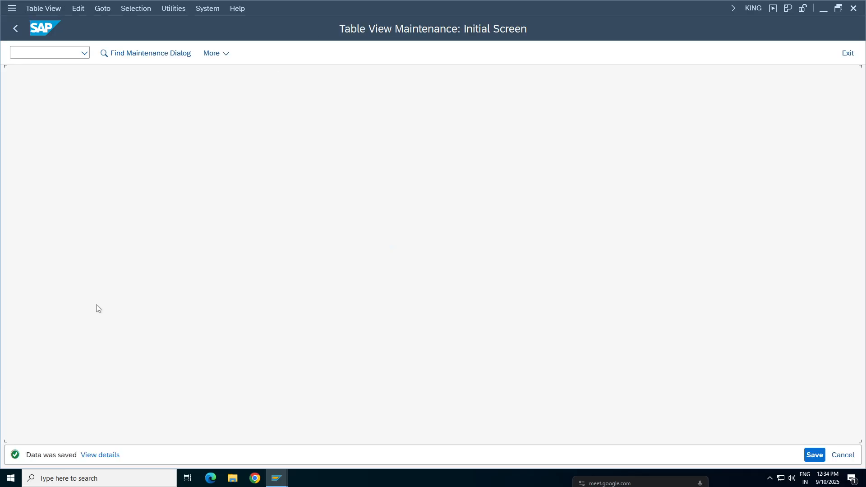
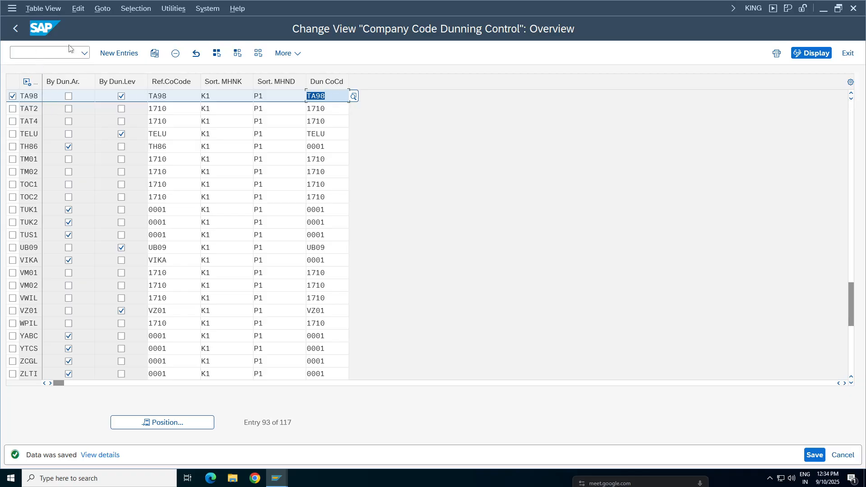
Step: Return to the dunning run screen and delete the existing dunning proposal of run TA981 dated 07.04.2025
{"action": "left_click", "coordinate": [13, 29]}
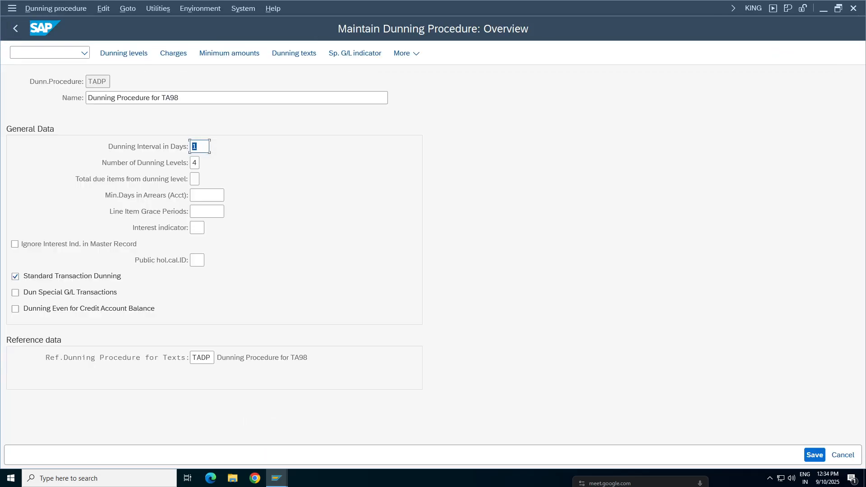
{"action": "left_click", "coordinate": [15, 28]}
{"action": "left_click", "coordinate": [16, 28]}
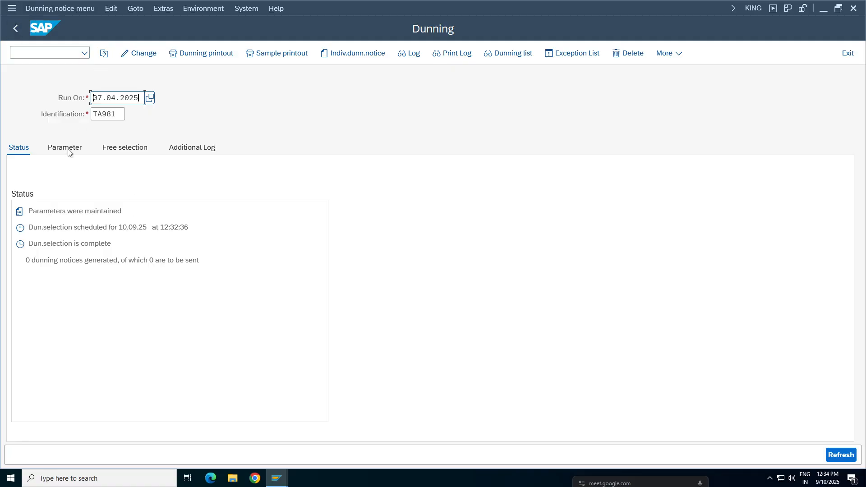
{"action": "left_click", "coordinate": [66, 9]}
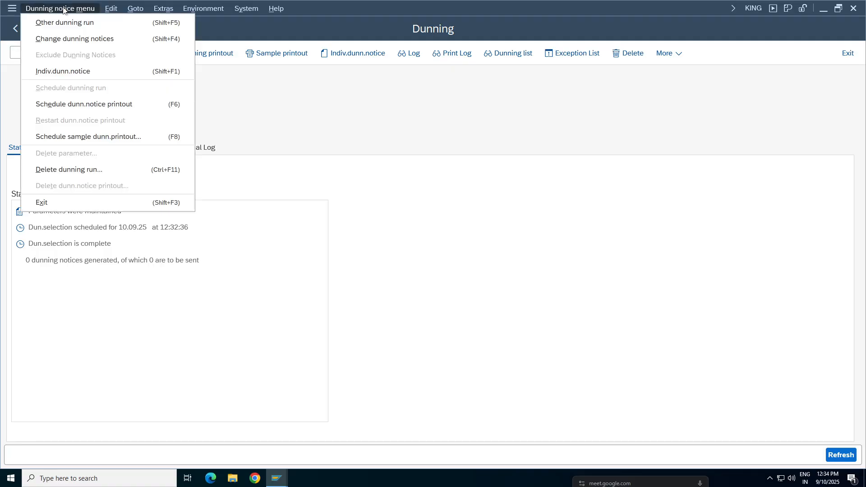
{"action": "left_click", "coordinate": [68, 170]}
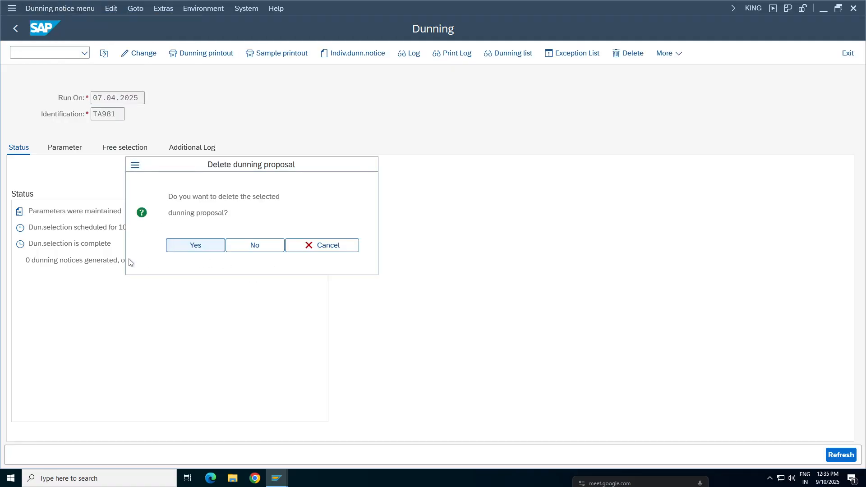
{"action": "left_click", "coordinate": [165, 240]}
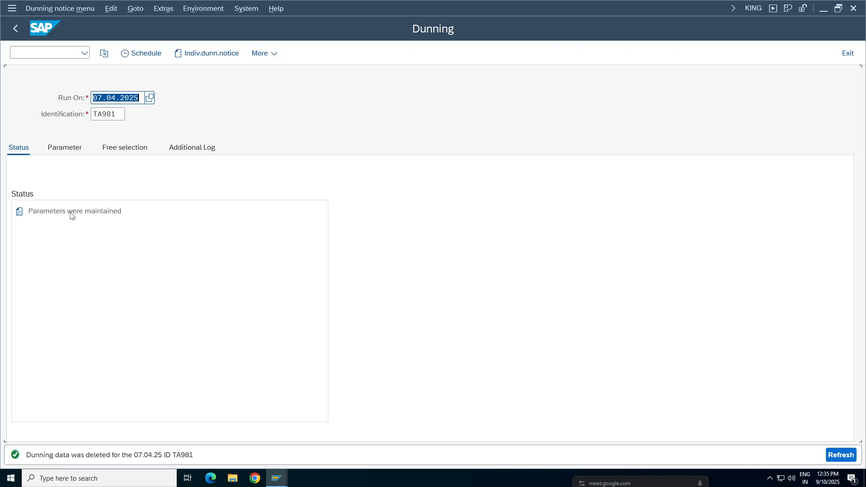
Step: Review the parameters, free selection and additional log settings of dunning run TA981, and return to its status
{"action": "left_click", "coordinate": [63, 149]}
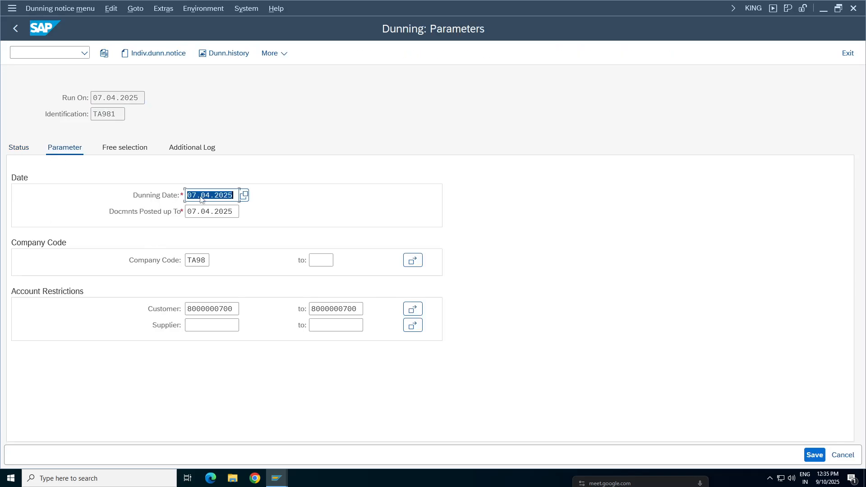
{"action": "left_click", "coordinate": [124, 147]}
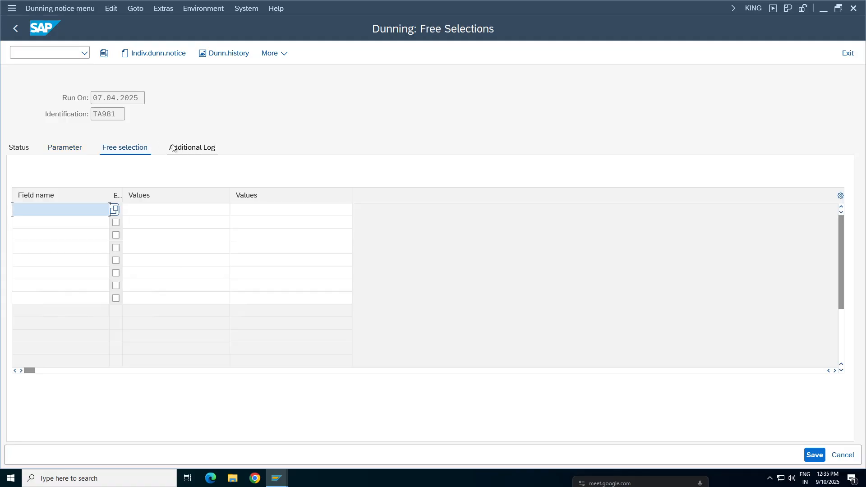
{"action": "left_click", "coordinate": [176, 148]}
{"action": "left_click", "coordinate": [63, 148]}
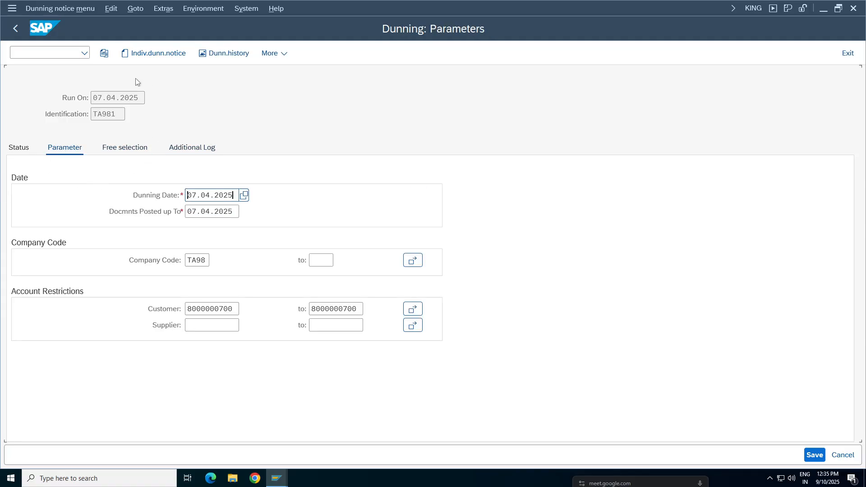
{"action": "left_click", "coordinate": [19, 148]}
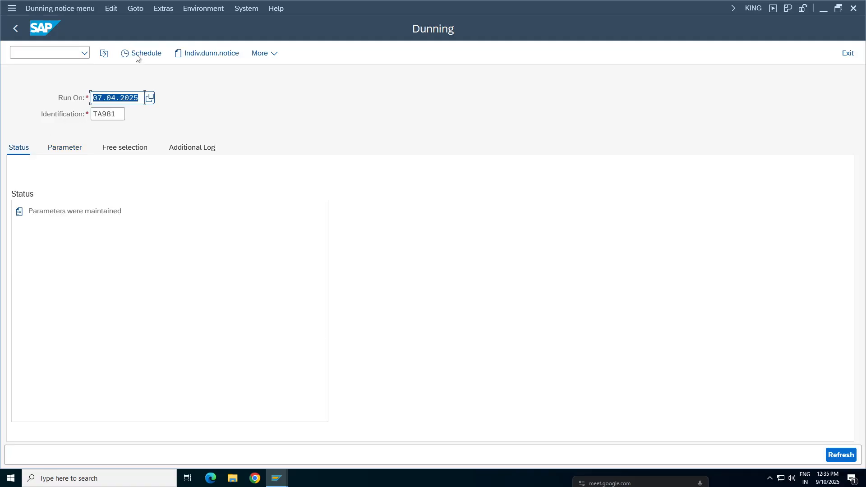
Step: Schedule the dunning selection of run TA981 with output device LP01, starting immediately and without dunning print
{"action": "left_click", "coordinate": [137, 55]}
{"action": "left_click_drag", "start_coordinate": [209, 284], "coordinate": [391, 131]}
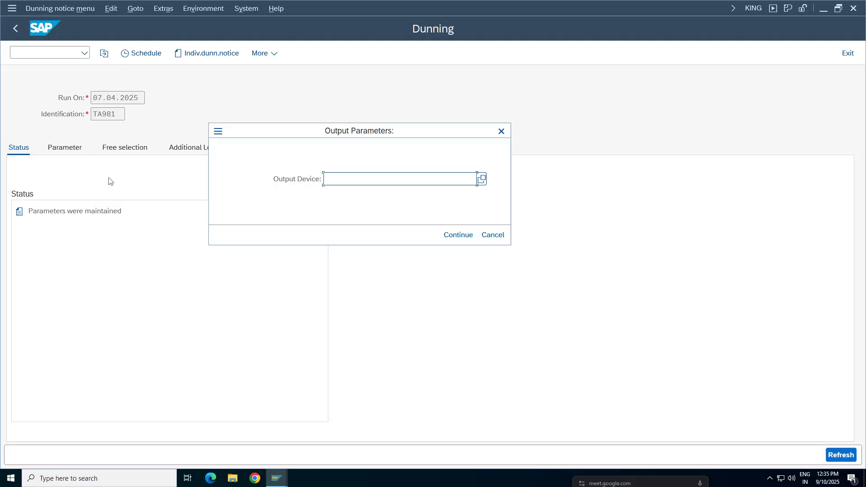
{"action": "type", "text": "LP01"}
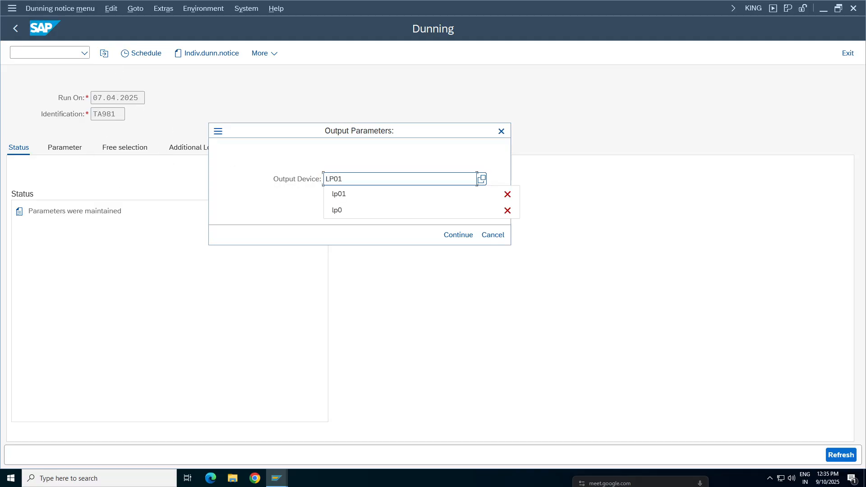
{"action": "key", "text": "Return"}
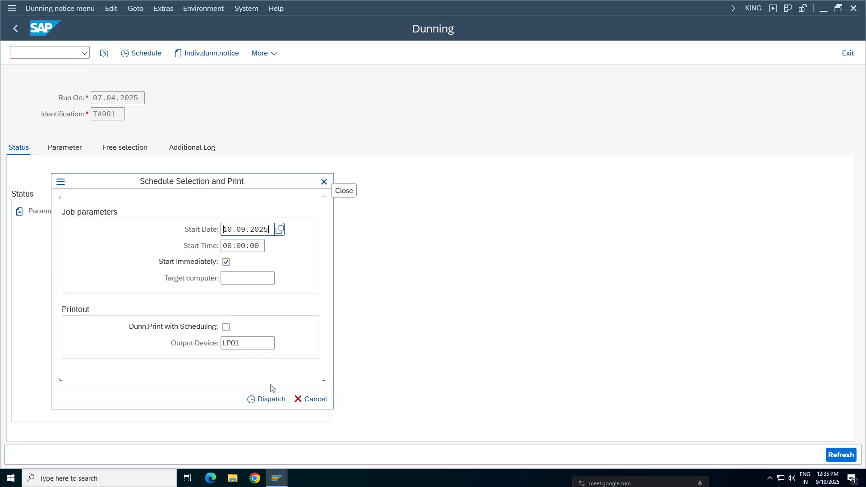
{"action": "left_click", "coordinate": [261, 399]}
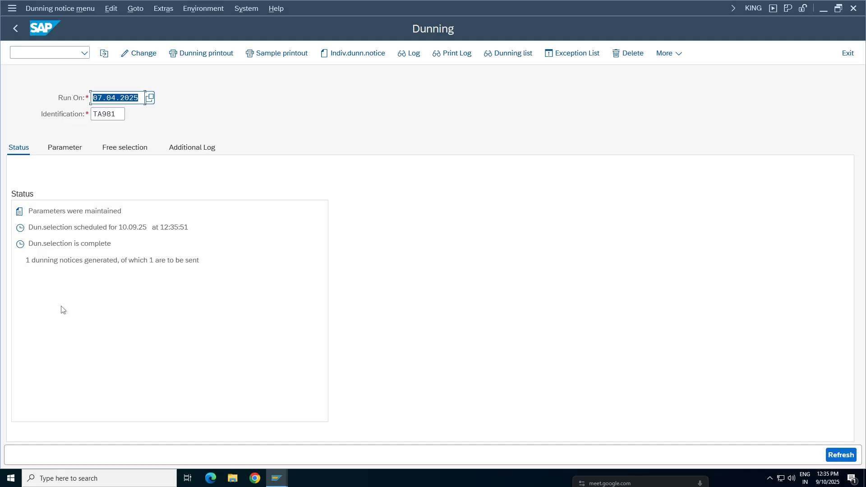
Step: Check the status of run TA981 for generated dunning notices and compare it with the dunning date and posting date parameters
{"action": "left_click_drag", "start_coordinate": [110, 260], "coordinate": [57, 261]}
{"action": "left_click_drag", "start_coordinate": [201, 260], "coordinate": [20, 260]}
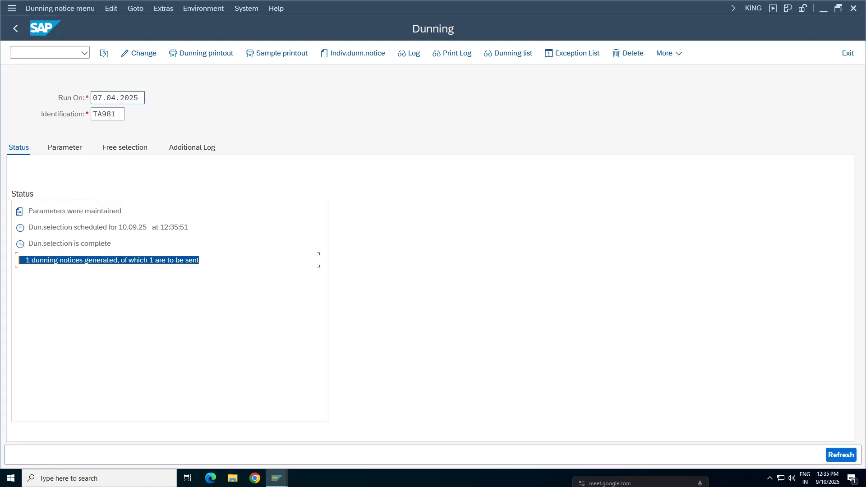
{"action": "left_click", "coordinate": [76, 149]}
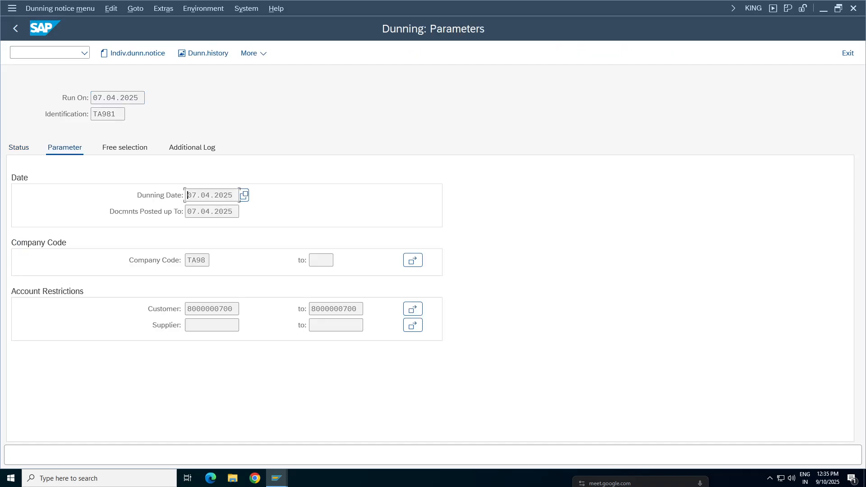
{"action": "key", "text": "Tab"}
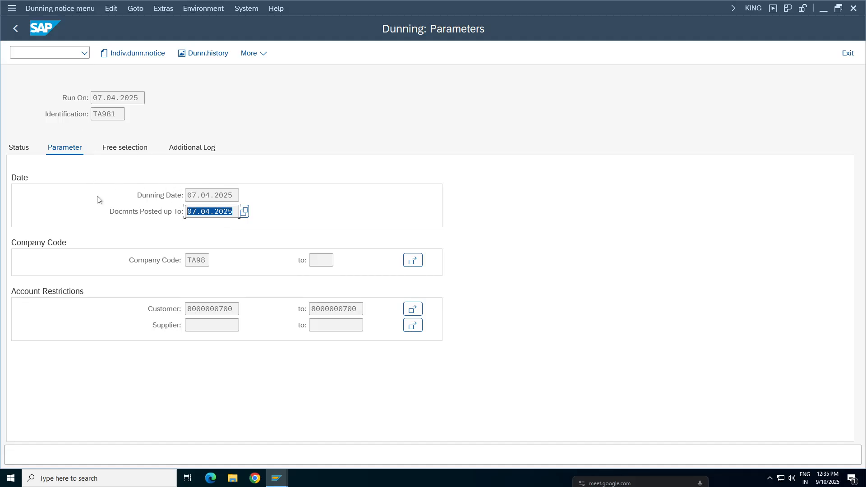
{"action": "left_click", "coordinate": [23, 150]}
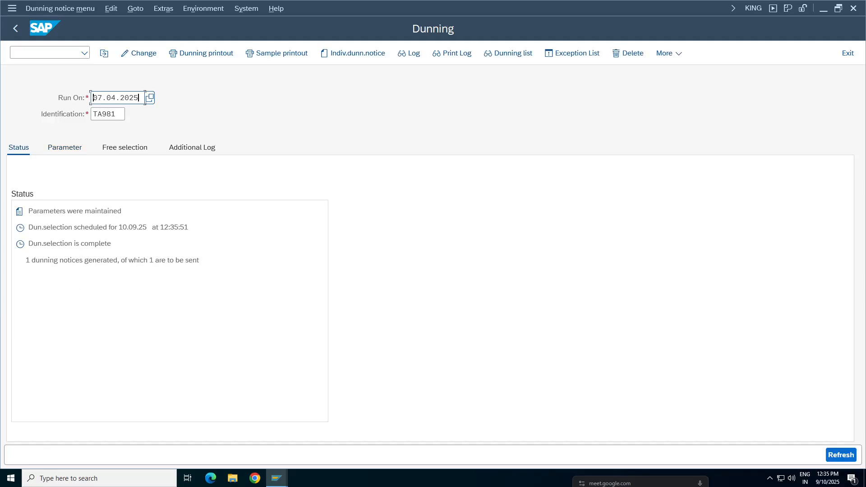
{"action": "left_click_drag", "start_coordinate": [44, 260], "coordinate": [143, 260]}
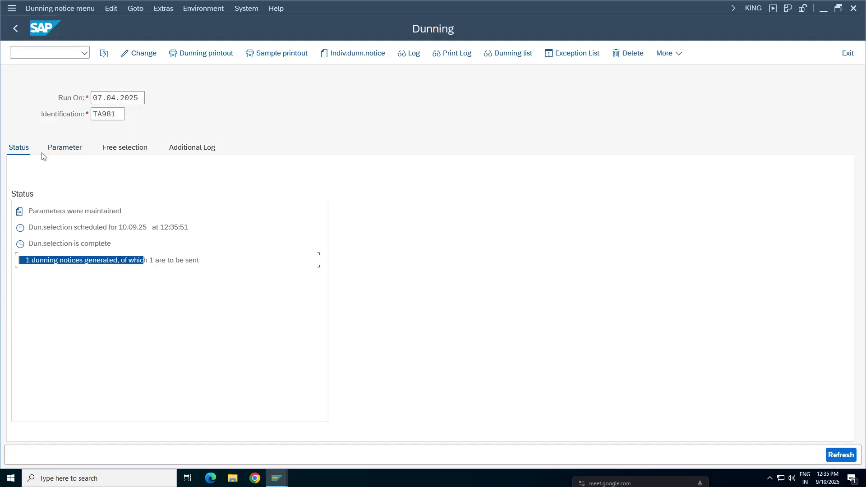
{"action": "left_click", "coordinate": [60, 152]}
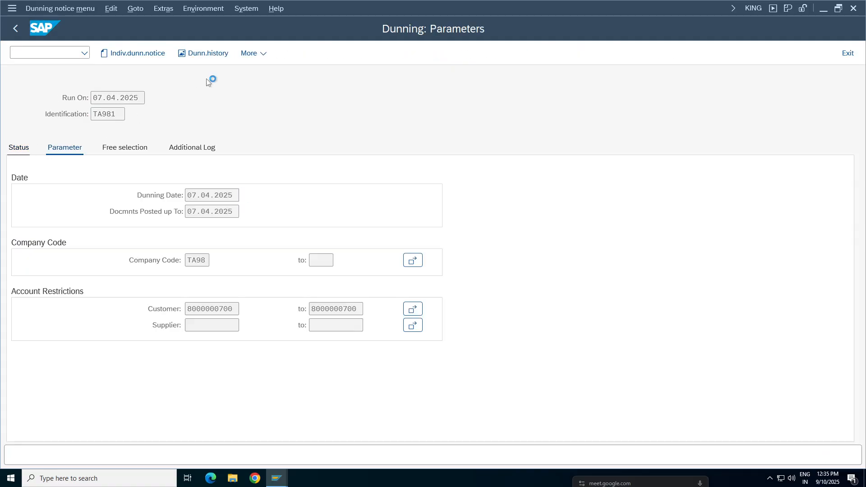
{"action": "left_click", "coordinate": [22, 152]}
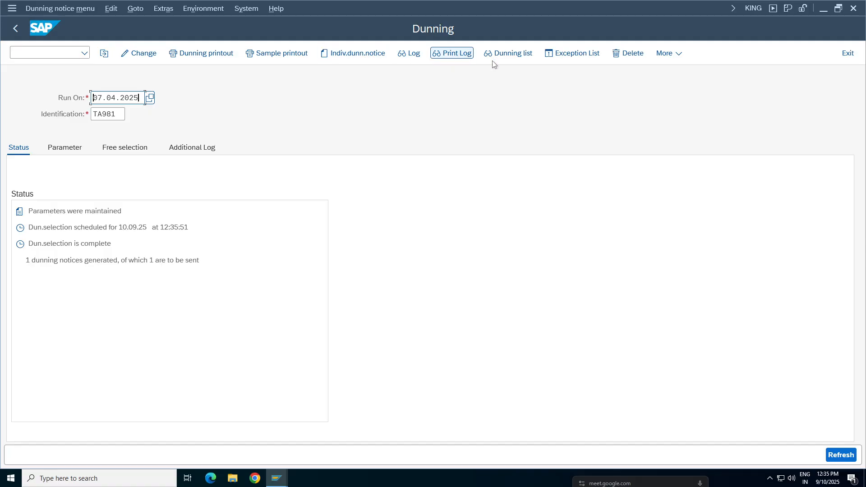
Step: Open the job log of run TA981 and examine the account processed, the items read and the new dunning levels
{"action": "left_click", "coordinate": [411, 56]}
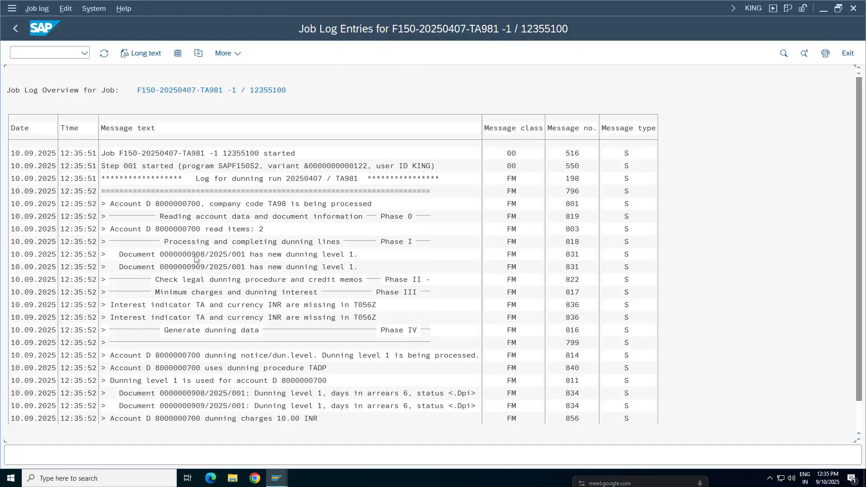
{"action": "left_click", "coordinate": [149, 155]}
{"action": "left_click", "coordinate": [234, 168]}
{"action": "left_click", "coordinate": [339, 167]}
{"action": "left_click", "coordinate": [261, 206]}
{"action": "left_click", "coordinate": [185, 230]}
{"action": "left_click", "coordinate": [333, 256]}
{"action": "left_click", "coordinate": [337, 267]}
Step: Compare the logged documents with the document dates in the customer line item display, and return to the job log
{"action": "mouse_move", "coordinate": [286, 480]}
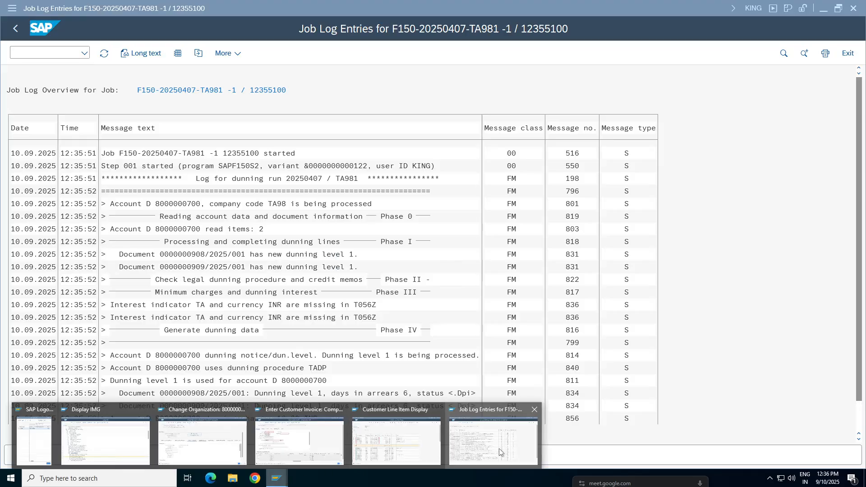
{"action": "left_click", "coordinate": [411, 451]}
{"action": "left_click", "coordinate": [136, 218]}
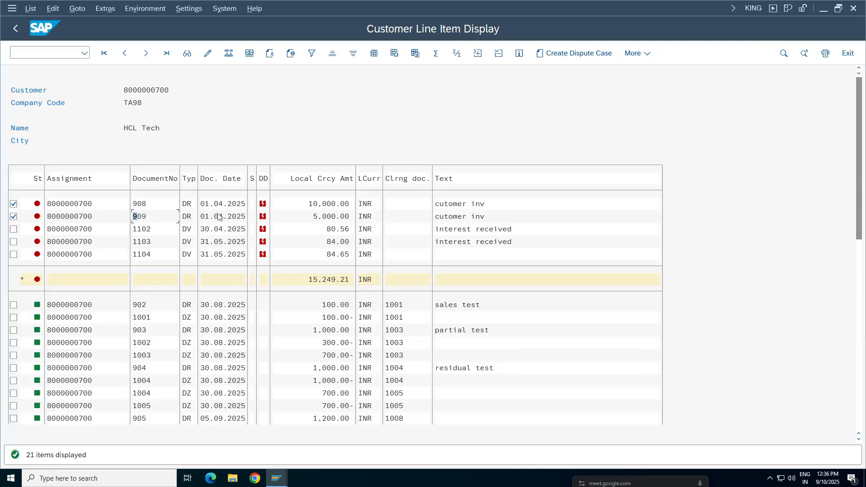
{"action": "left_click", "coordinate": [221, 254]}
{"action": "left_click", "coordinate": [221, 217]}
{"action": "left_click", "coordinate": [277, 478]}
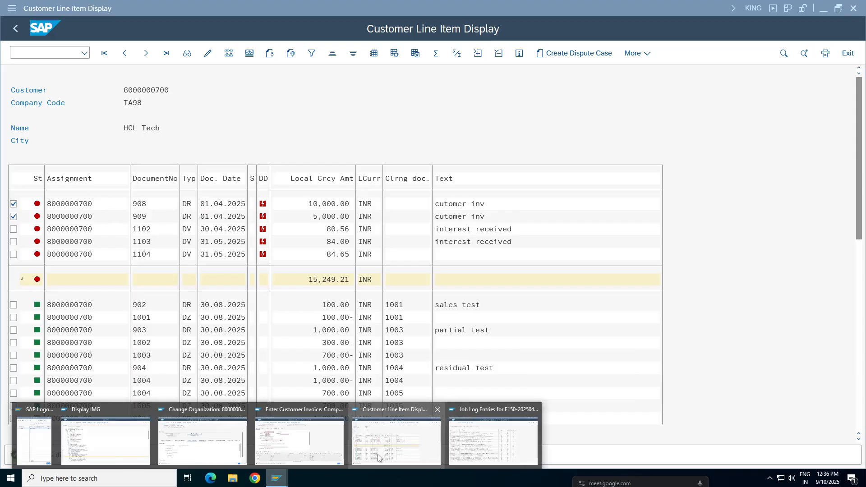
{"action": "left_click", "coordinate": [464, 426]}
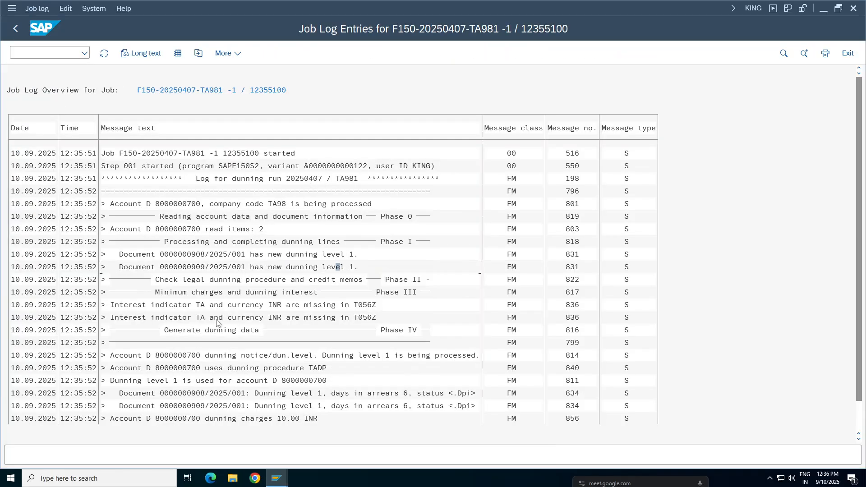
Step: Examine the job log entries on minimum charges, dunning interest, the dunning level processed and the dunning procedure used
{"action": "left_click", "coordinate": [244, 292]}
{"action": "left_click", "coordinate": [333, 318]}
{"action": "left_click", "coordinate": [315, 318]}
{"action": "left_click", "coordinate": [369, 317]}
{"action": "left_click", "coordinate": [293, 355]}
{"action": "left_click", "coordinate": [366, 355]}
{"action": "left_click", "coordinate": [436, 355]}
{"action": "left_click", "coordinate": [270, 368]}
{"action": "left_click", "coordinate": [306, 368]}
Step: Read the days in arrears, dunning charges and dunning data generation entries in the job log, and leave the log
{"action": "left_click", "coordinate": [405, 406]}
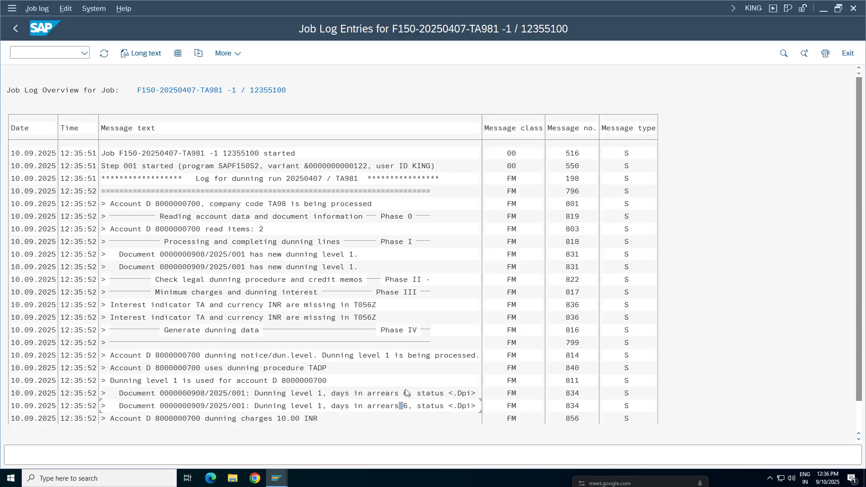
{"action": "left_click", "coordinate": [233, 406]}
{"action": "left_click", "coordinate": [391, 405]}
{"action": "left_click", "coordinate": [280, 419]}
{"action": "scroll", "coordinate": [280, 419], "scroll_direction": "down", "scroll_amount": 1}
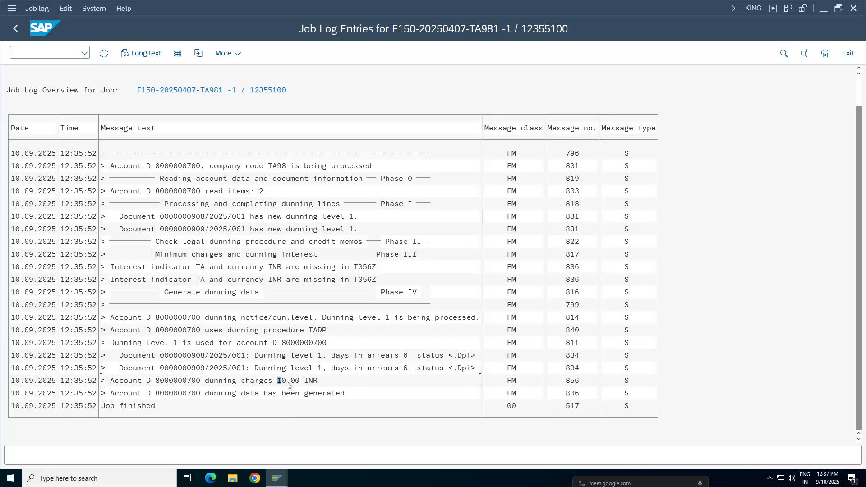
{"action": "left_click", "coordinate": [307, 393]}
{"action": "left_click", "coordinate": [16, 28]}
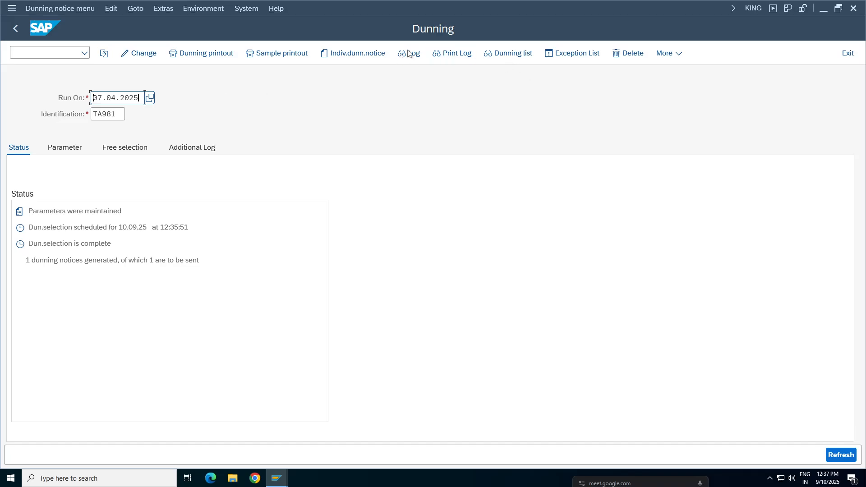
Step: Try to display the print log of run TA981, and view its dunning list using program RFMAHN21 without a variant
{"action": "left_click", "coordinate": [455, 55]}
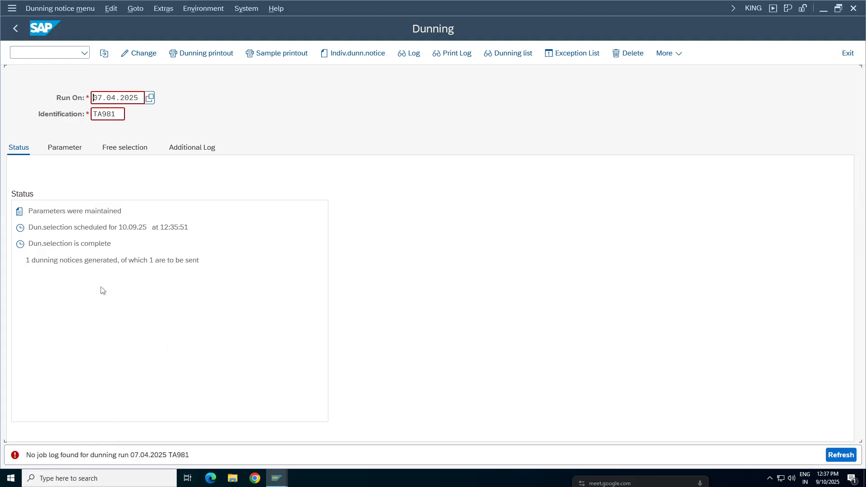
{"action": "left_click", "coordinate": [506, 54]}
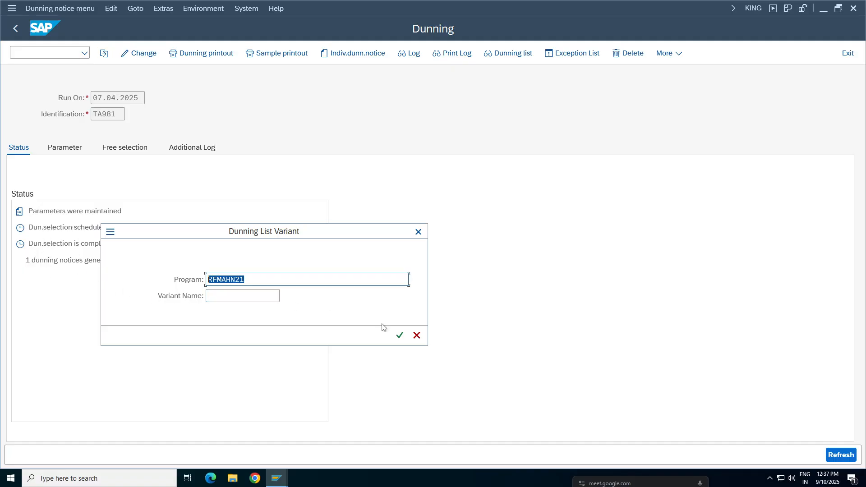
{"action": "left_click", "coordinate": [404, 341]}
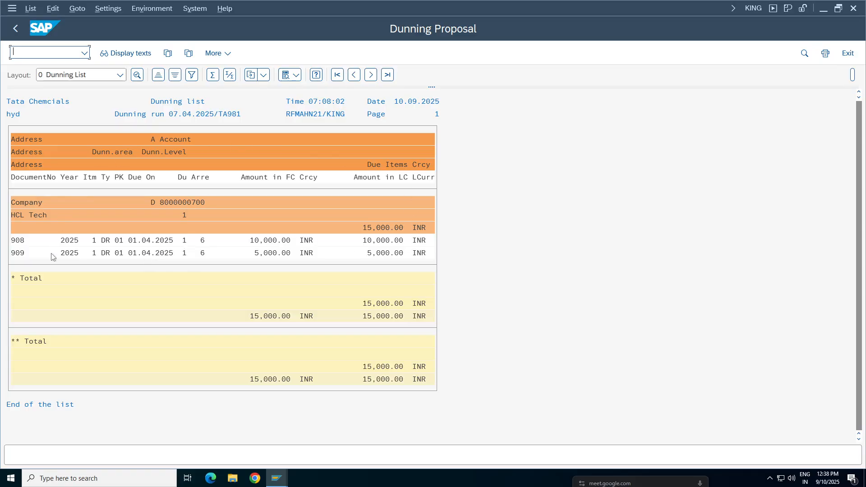
{"action": "left_click_drag", "start_coordinate": [432, 87], "coordinate": [431, 135]}
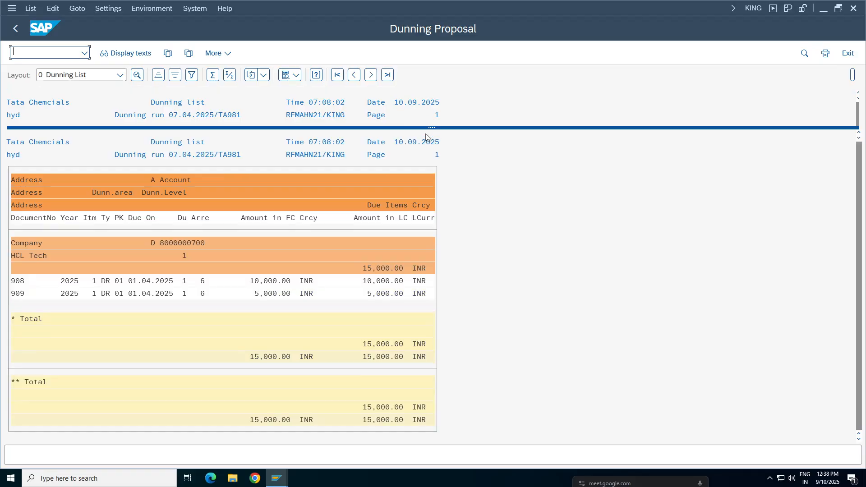
{"action": "left_click", "coordinate": [15, 29]}
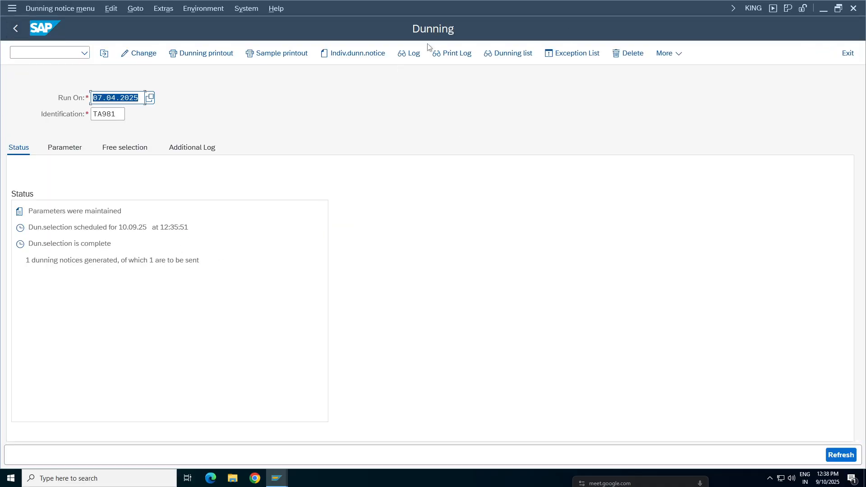
Step: Reopen the dunning list of run TA981 without a variant, display its texts, and return to the dunning run
{"action": "left_click", "coordinate": [508, 53]}
{"action": "left_click", "coordinate": [399, 335]}
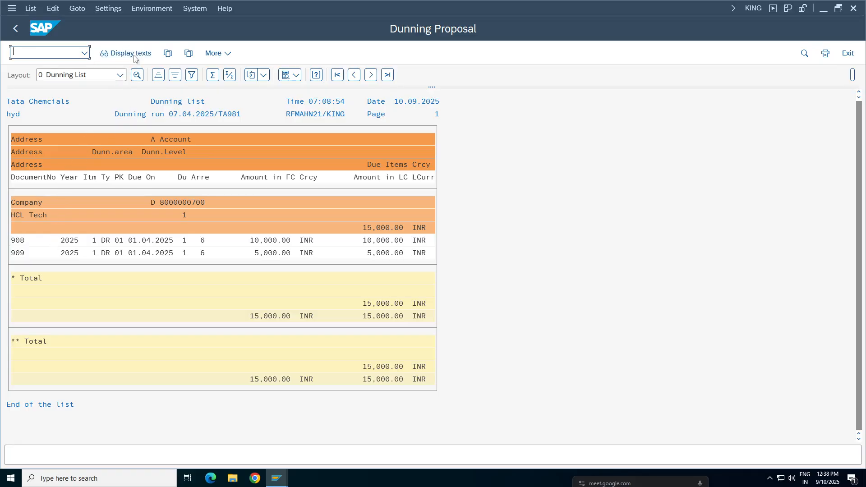
{"action": "left_click", "coordinate": [126, 53]}
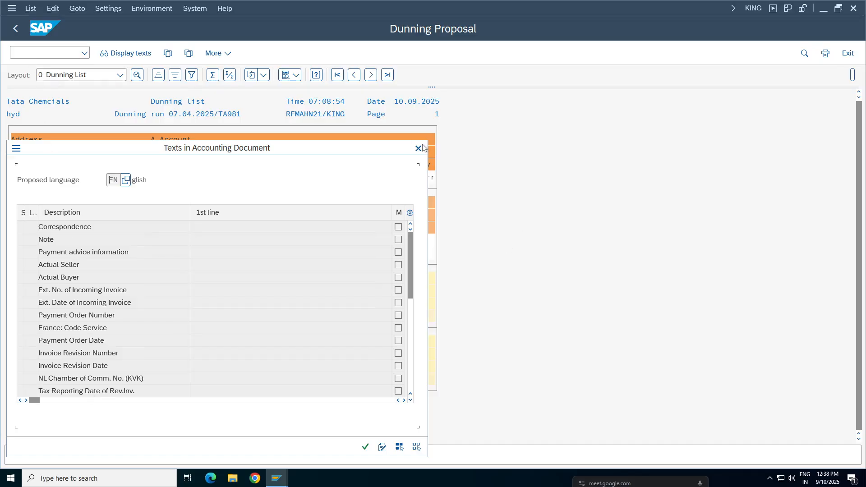
{"action": "left_click", "coordinate": [16, 28]}
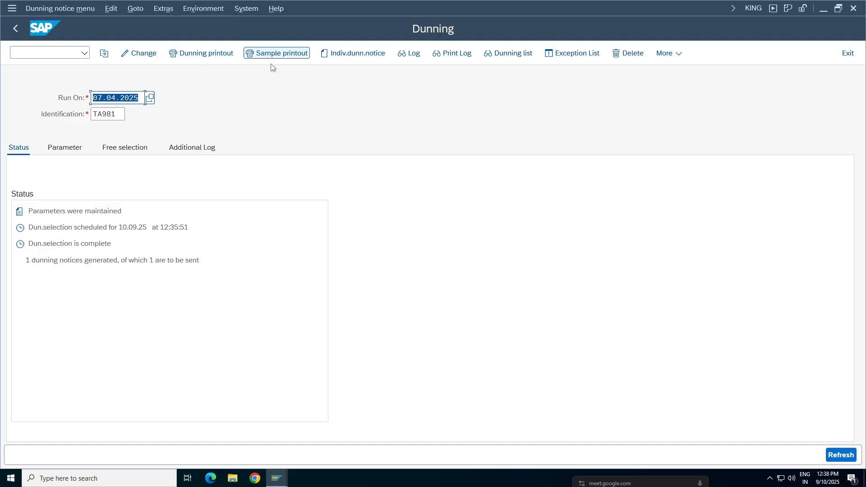
Step: Start a sample printout for dunning run TA981 with output device LP01
{"action": "left_click", "coordinate": [285, 54]}
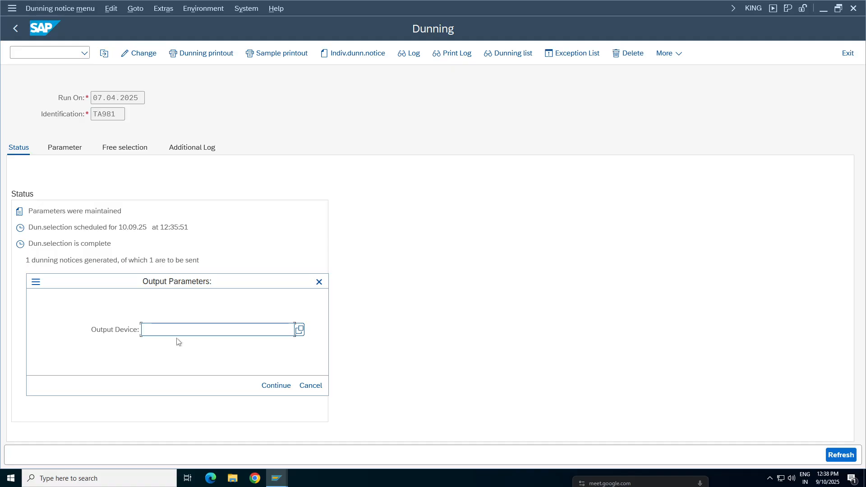
{"action": "type", "text": "LP0"}
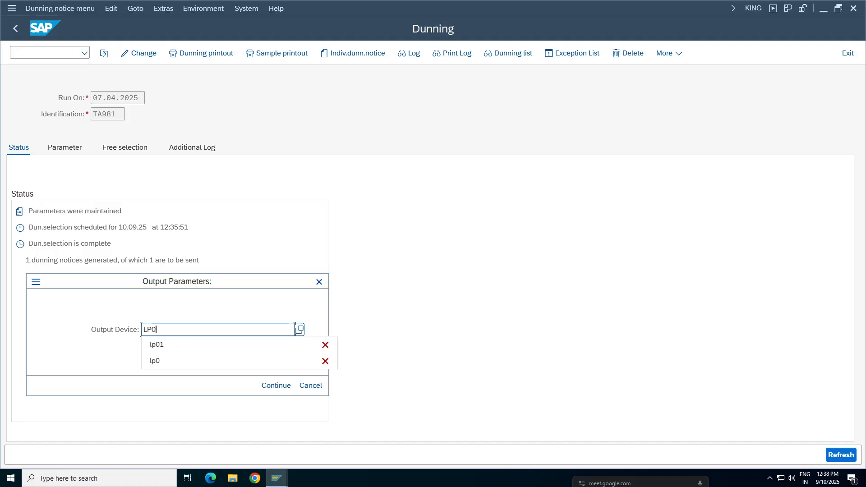
{"action": "type", "text": "1"}
{"action": "left_click", "coordinate": [268, 386]}
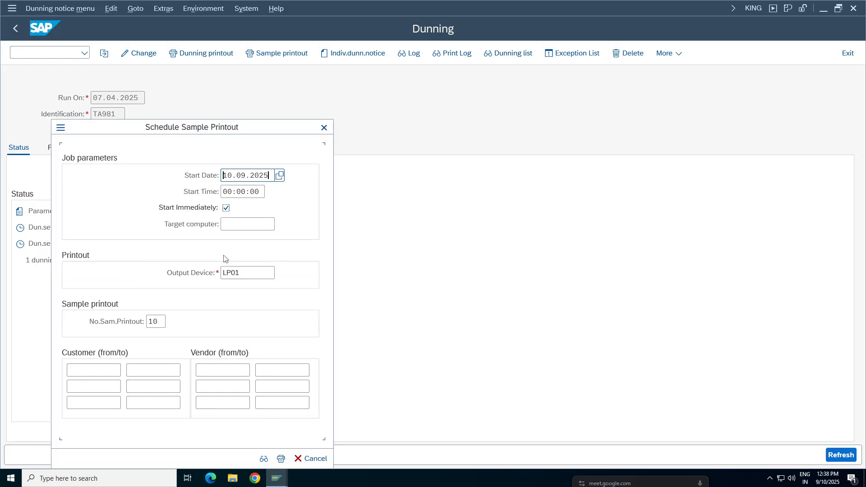
Step: Restrict the sample printout to the HCL Tech customer account of company code TA98 as both range limits, and display the preview
{"action": "double_click", "coordinate": [273, 175]}
{"action": "left_click", "coordinate": [118, 370]}
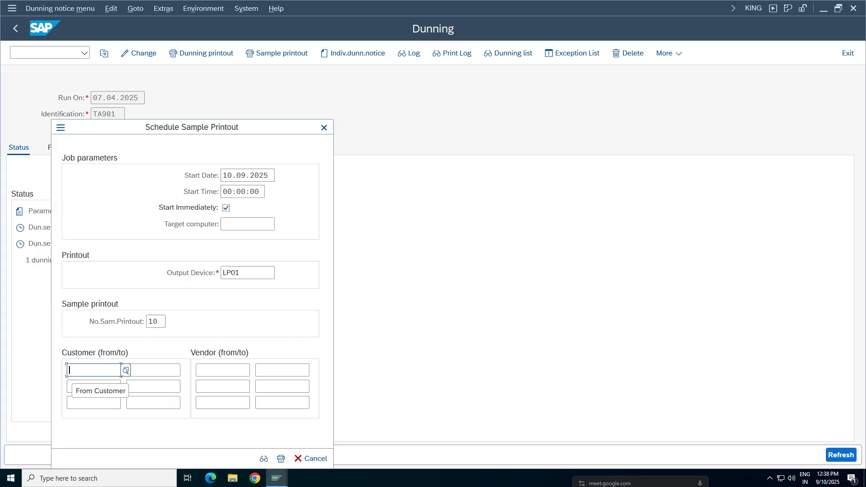
{"action": "left_click", "coordinate": [127, 371]}
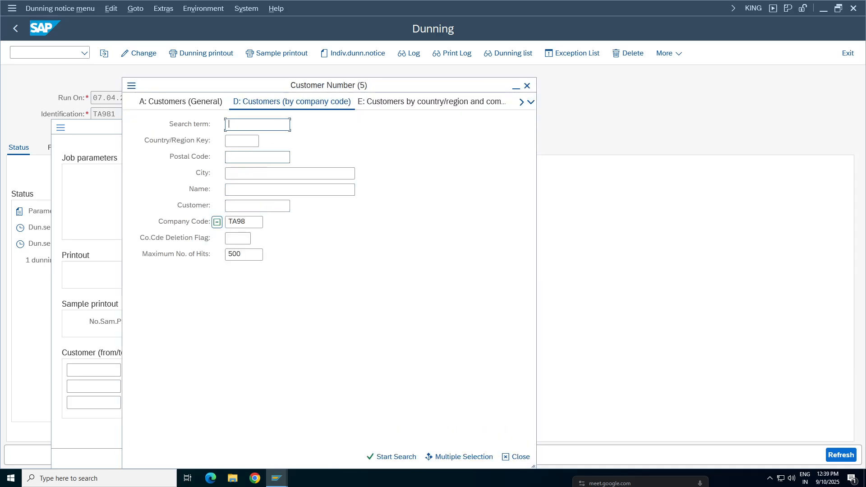
{"action": "key", "text": "Return"}
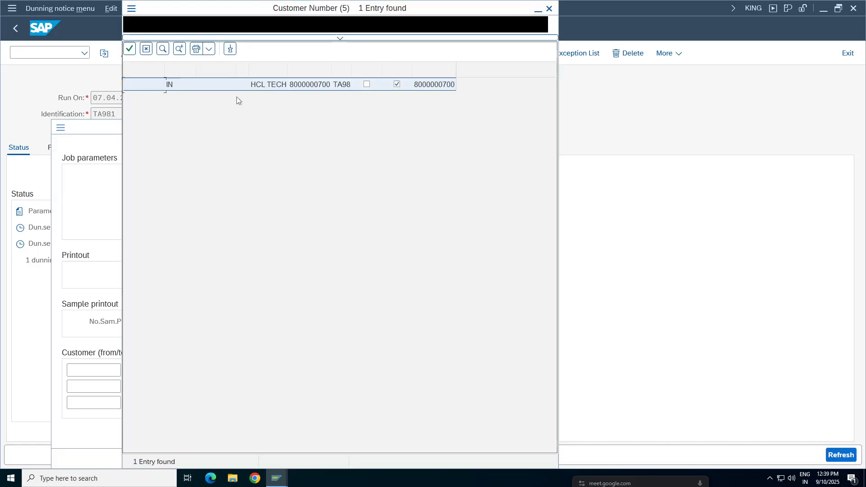
{"action": "double_click", "coordinate": [289, 89]}
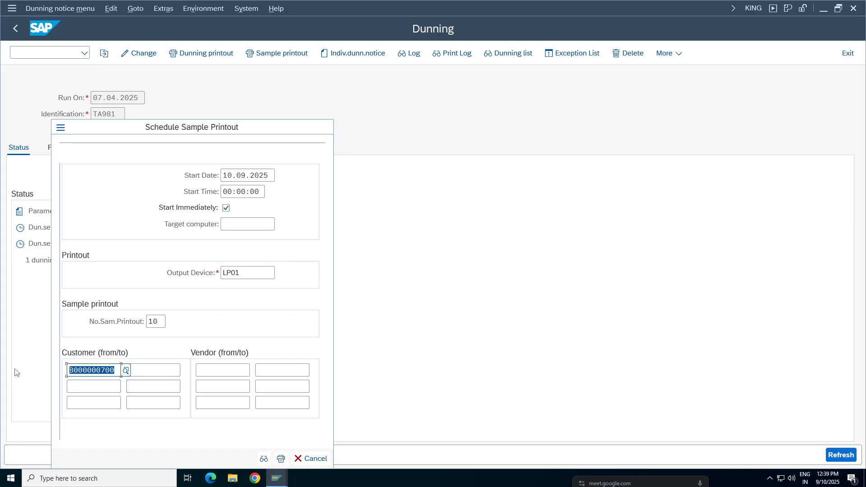
{"action": "key", "text": "Tab"}
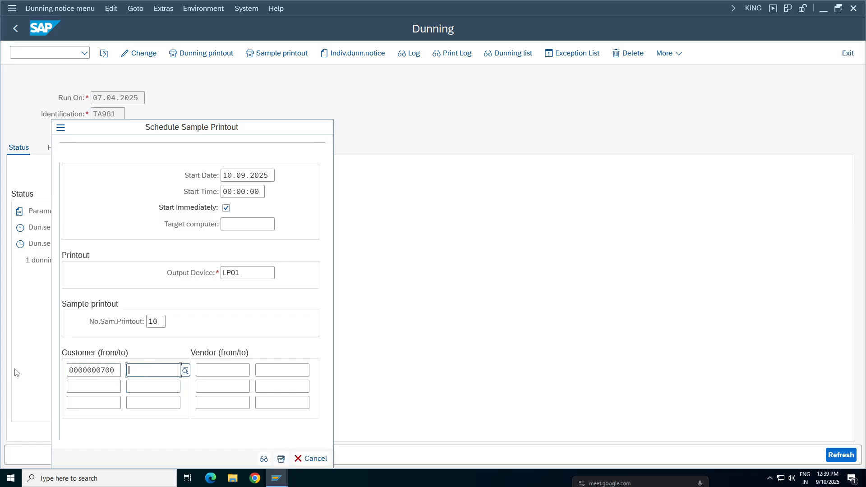
{"action": "key", "text": "ctrl+v"}
{"action": "left_click", "coordinate": [264, 458]}
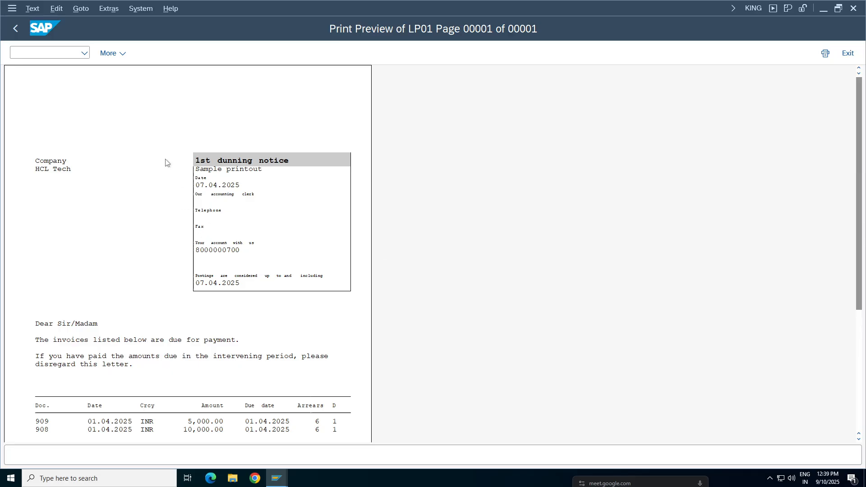
Step: Read through the dunning notice preview and the print program's messages, and return to the dunning run
{"action": "left_click_drag", "start_coordinate": [861, 175], "coordinate": [863, 256]}
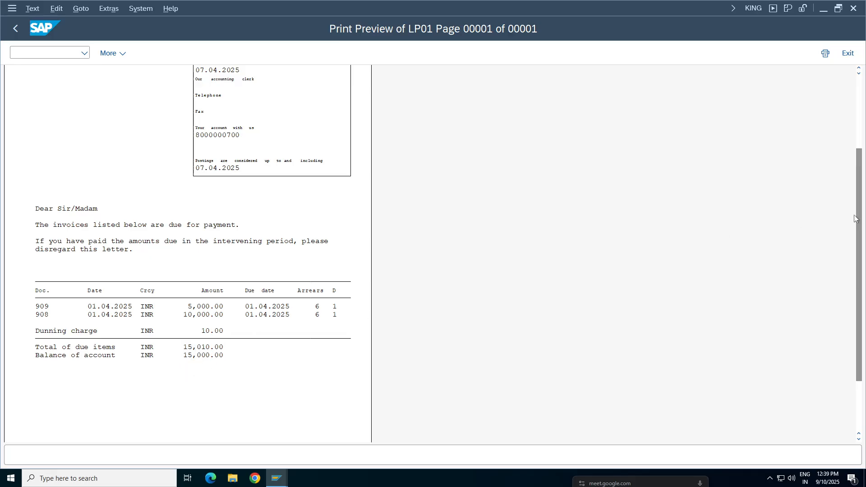
{"action": "scroll", "coordinate": [858, 264], "scroll_direction": "down", "scroll_amount": 3}
{"action": "left_click_drag", "start_coordinate": [858, 264], "coordinate": [842, 87]}
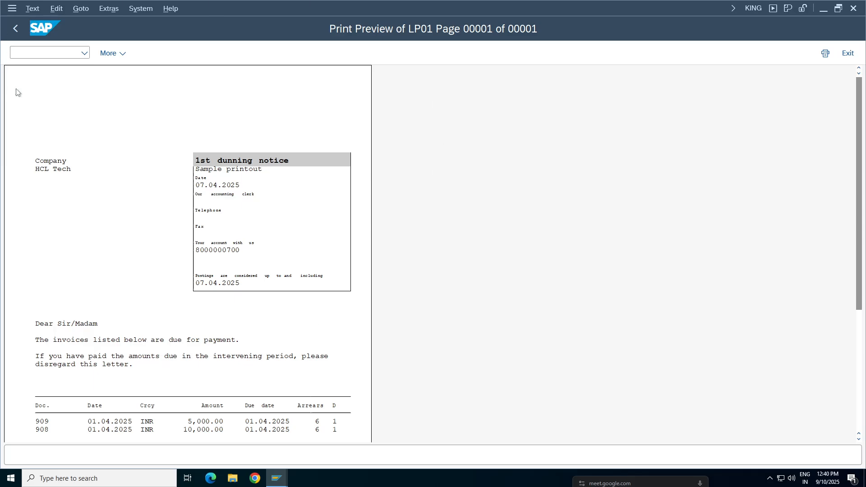
{"action": "left_click", "coordinate": [16, 29]}
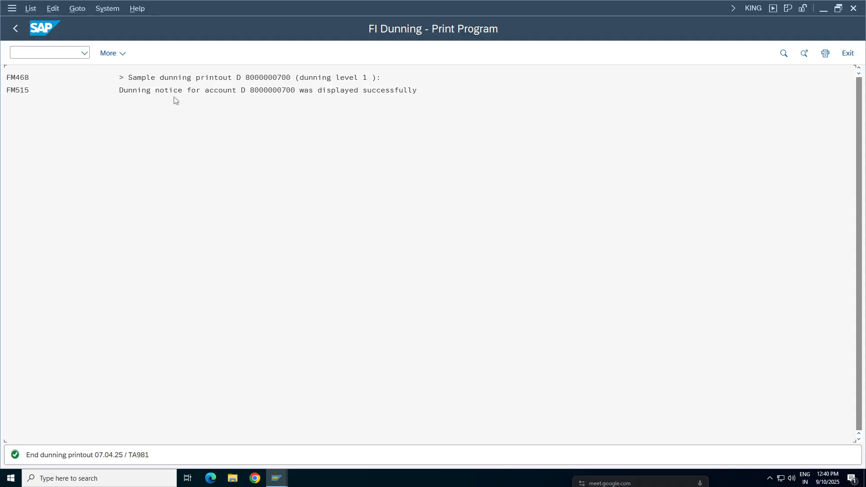
{"action": "left_click", "coordinate": [174, 96]}
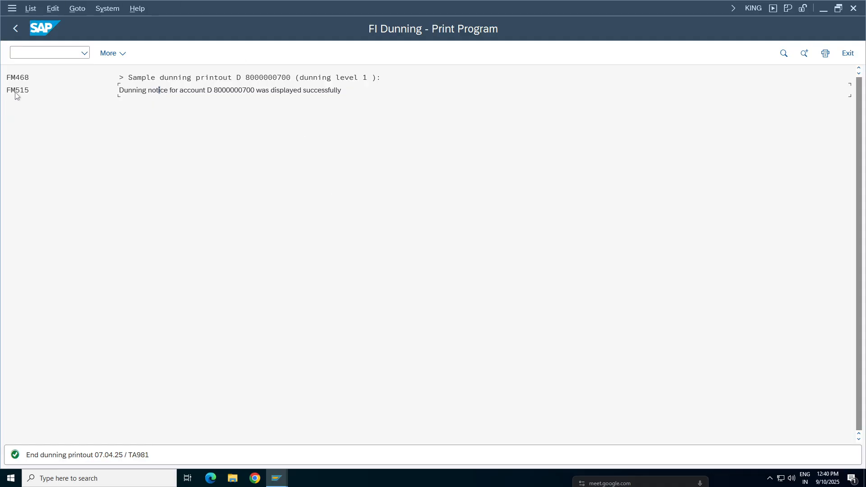
{"action": "left_click", "coordinate": [16, 28]}
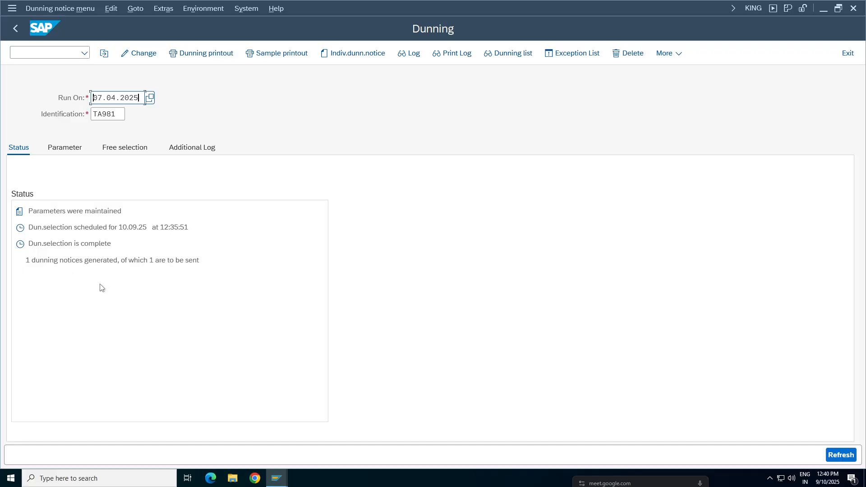
Step: Generate the sample printout of run TA981 again on output device LP01 for the same customer range
{"action": "double_click", "coordinate": [116, 98]}
{"action": "left_click", "coordinate": [277, 56]}
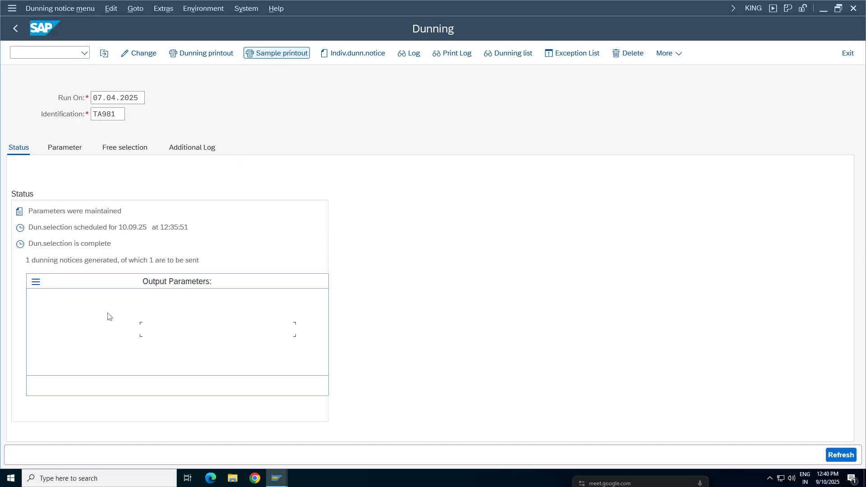
{"action": "left_click", "coordinate": [144, 329]}
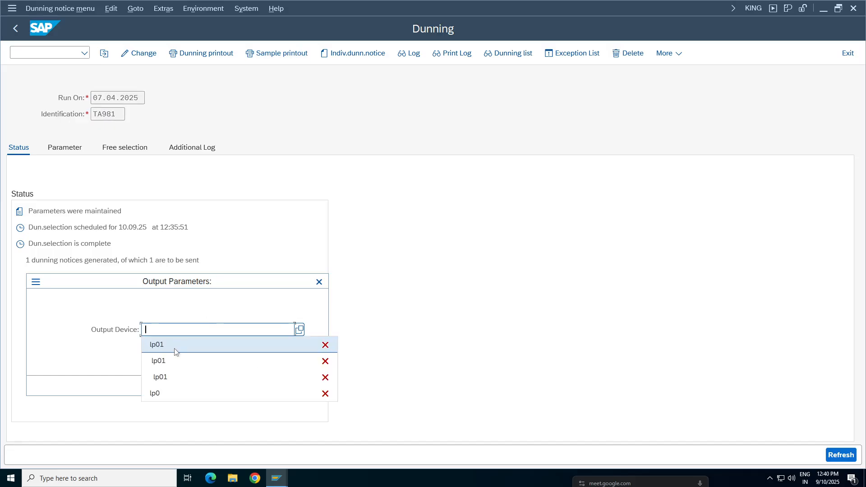
{"action": "left_click", "coordinate": [174, 346]}
{"action": "left_click", "coordinate": [276, 385]}
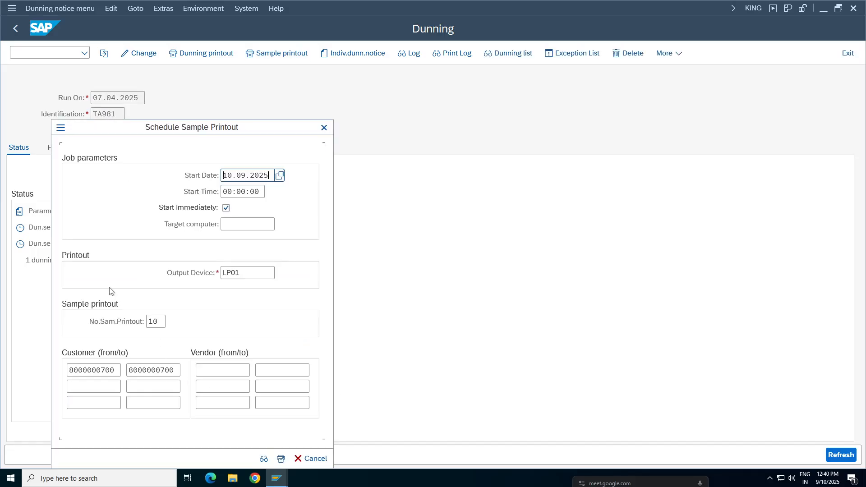
{"action": "left_click", "coordinate": [281, 461]}
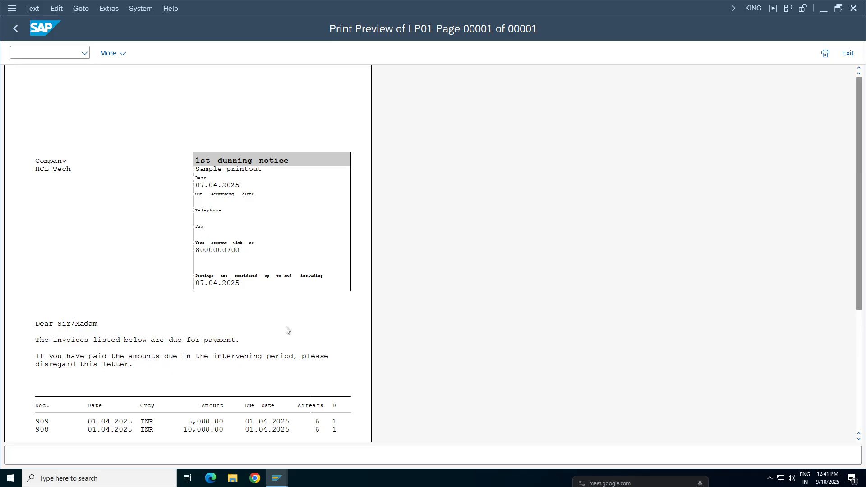
Step: Review the notice's letter text, invoice items, dunning charge and totals, and return to the dunning run
{"action": "left_click_drag", "start_coordinate": [861, 204], "coordinate": [861, 243]}
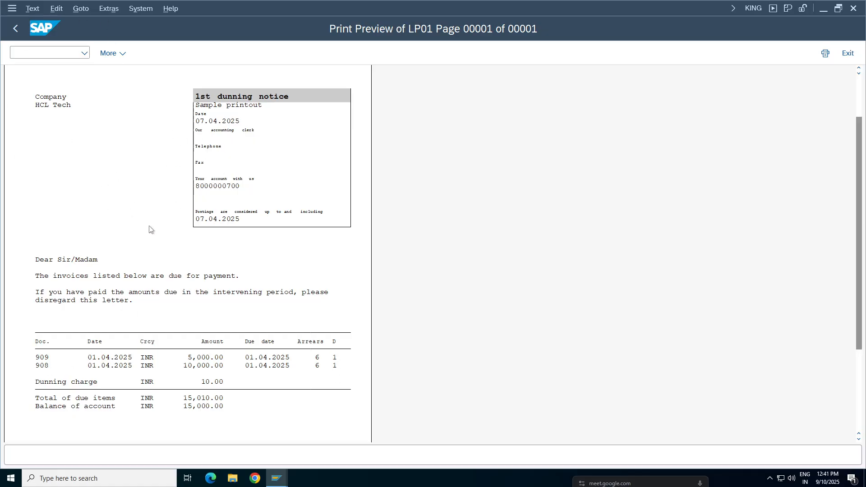
{"action": "left_click_drag", "start_coordinate": [859, 245], "coordinate": [863, 308]}
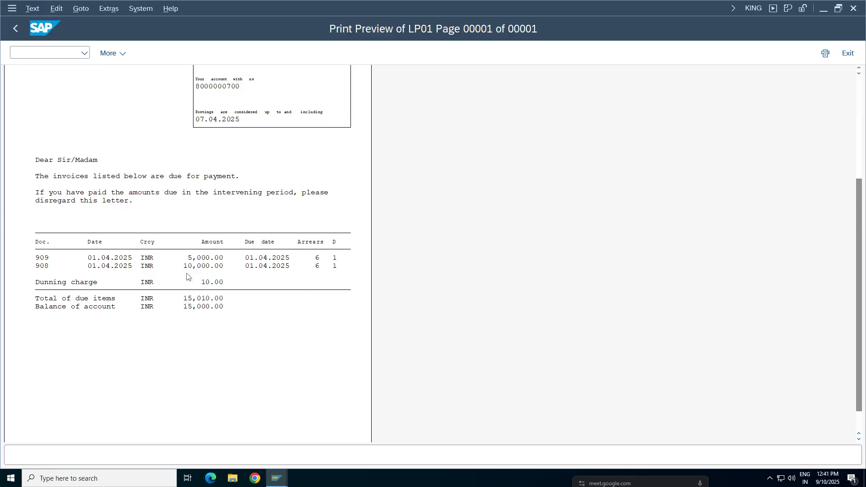
{"action": "scroll", "coordinate": [861, 286], "scroll_direction": "up", "scroll_amount": 3}
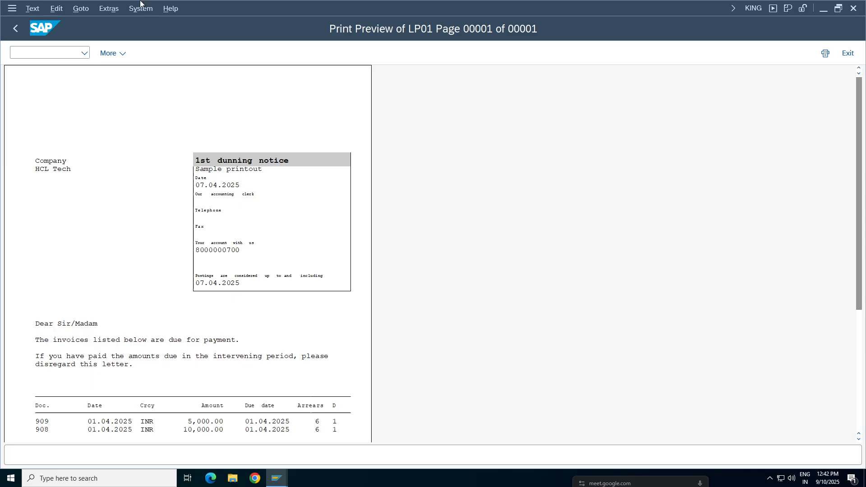
{"action": "left_click", "coordinate": [16, 29]}
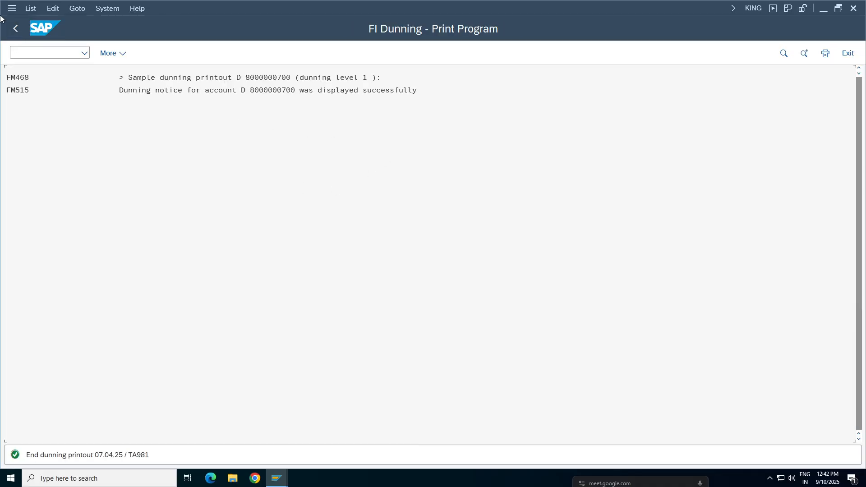
{"action": "left_click", "coordinate": [15, 28]}
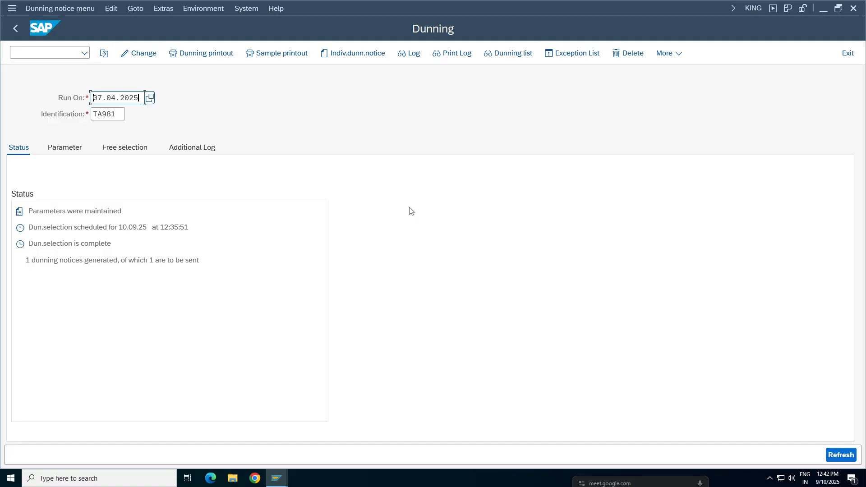
Step: Switch to the HCL Tech business partner session, show the customer's account management data and change to display mode
{"action": "left_click", "coordinate": [277, 477]}
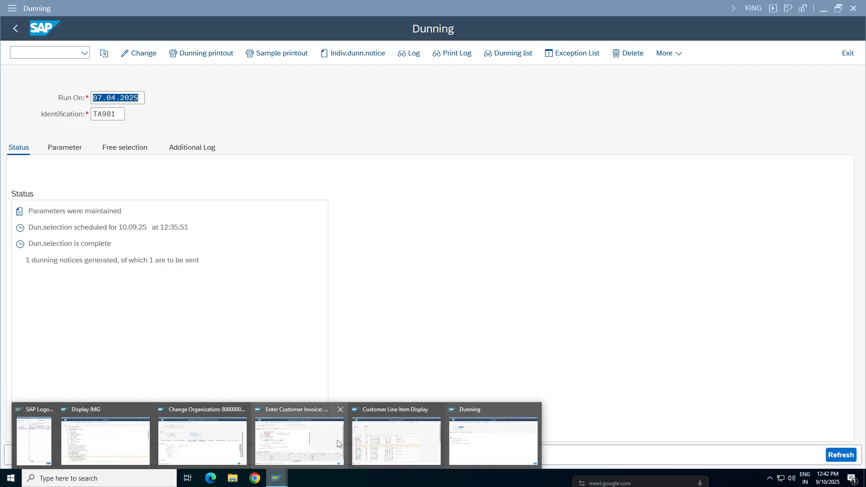
{"action": "left_click", "coordinate": [297, 420]}
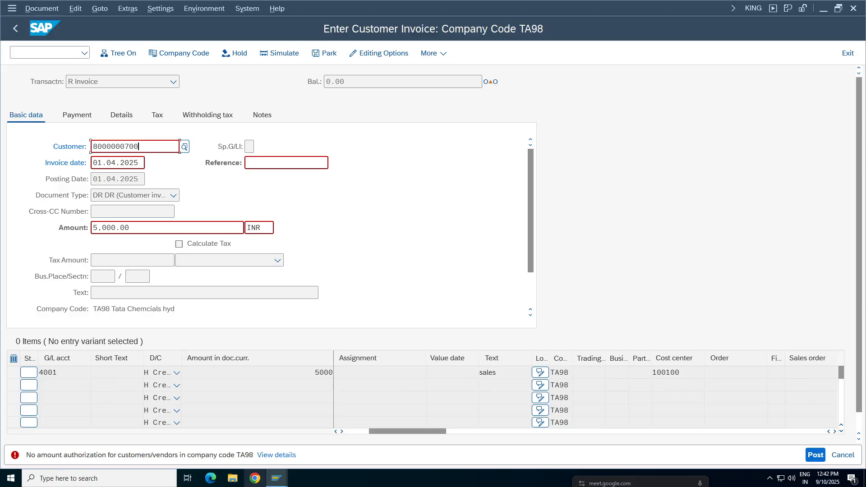
{"action": "left_click", "coordinate": [276, 477]}
{"action": "mouse_move", "coordinate": [413, 448]}
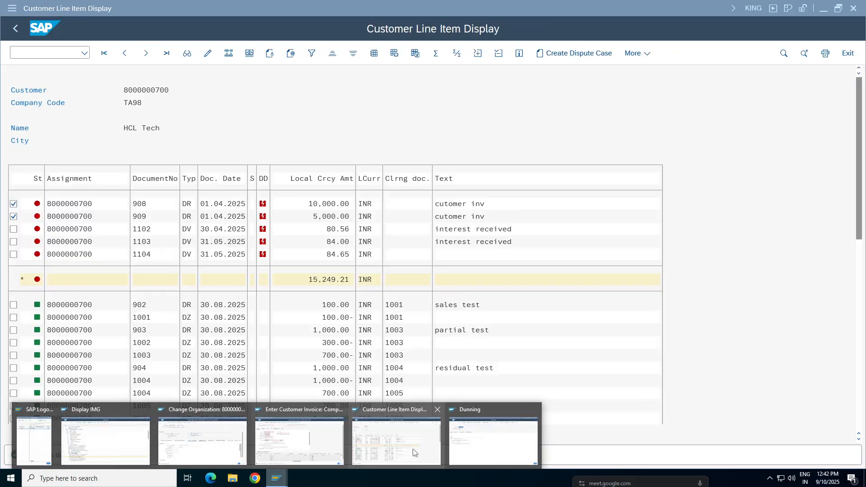
{"action": "left_click", "coordinate": [203, 442]}
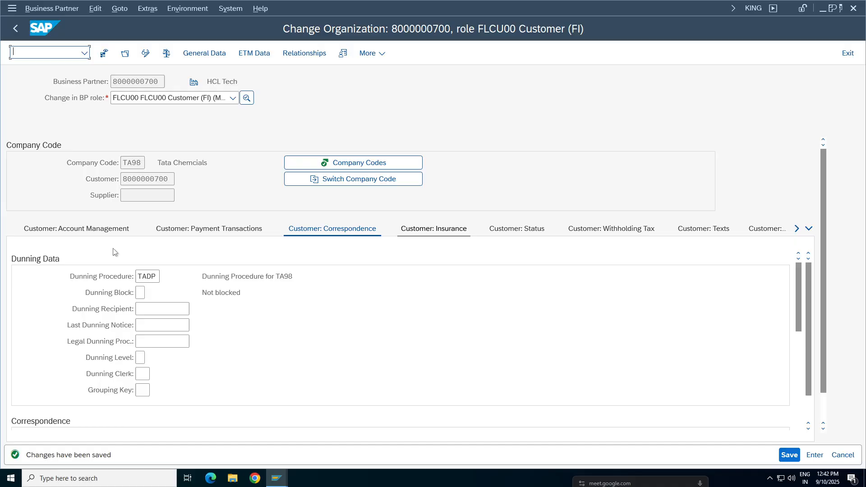
{"action": "left_click", "coordinate": [86, 230]}
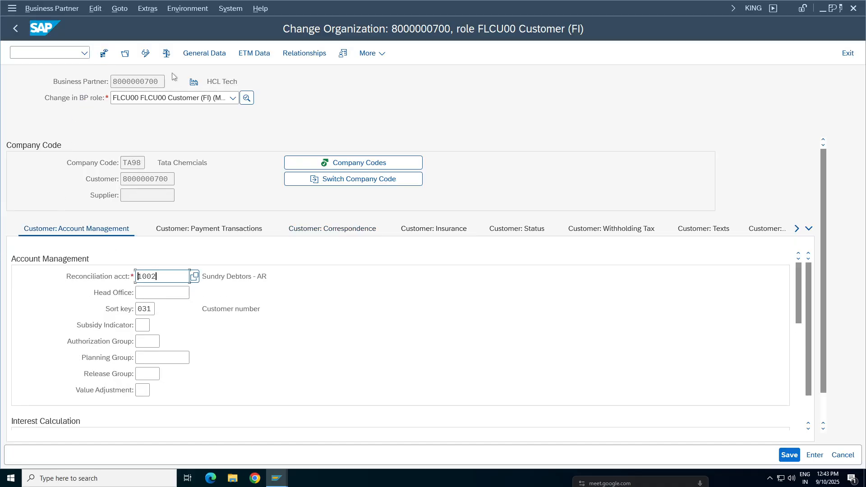
{"action": "left_click", "coordinate": [145, 52]}
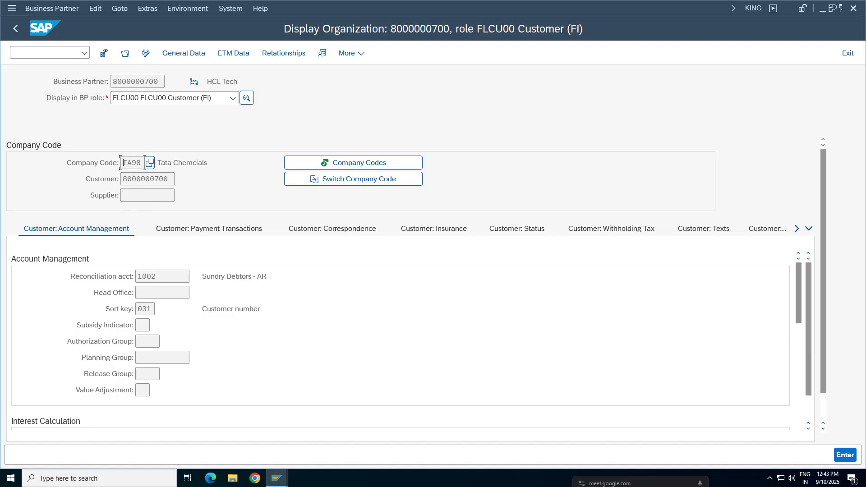
Step: Display the general business partner role 000000 and check the e-mail communication details in its address data
{"action": "left_click", "coordinate": [232, 98]}
{"action": "left_click", "coordinate": [153, 113]}
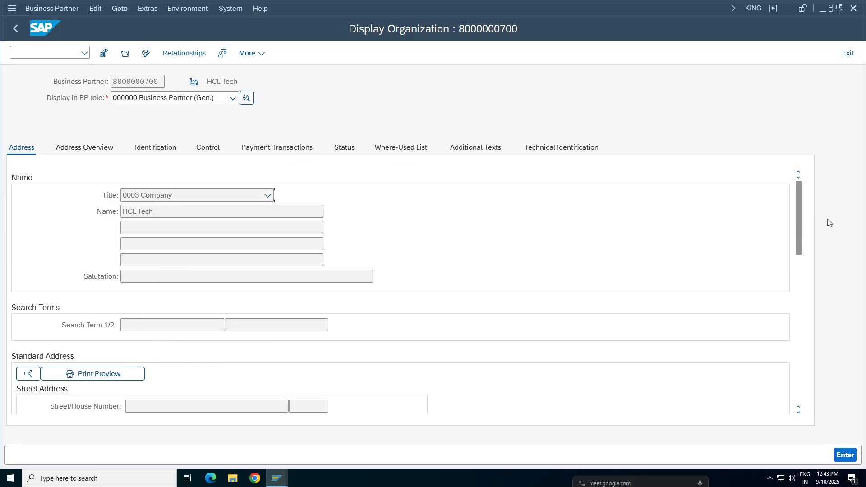
{"action": "left_click_drag", "start_coordinate": [797, 205], "coordinate": [800, 319]}
{"action": "left_click", "coordinate": [312, 246]}
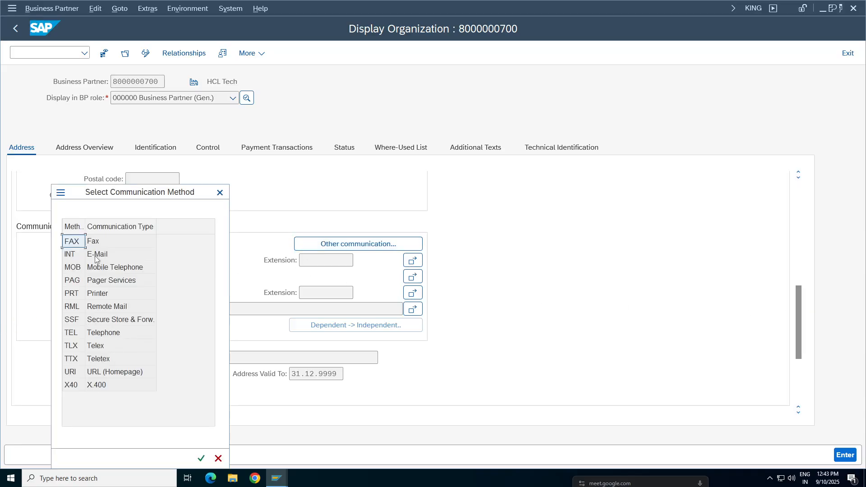
{"action": "double_click", "coordinate": [96, 255]}
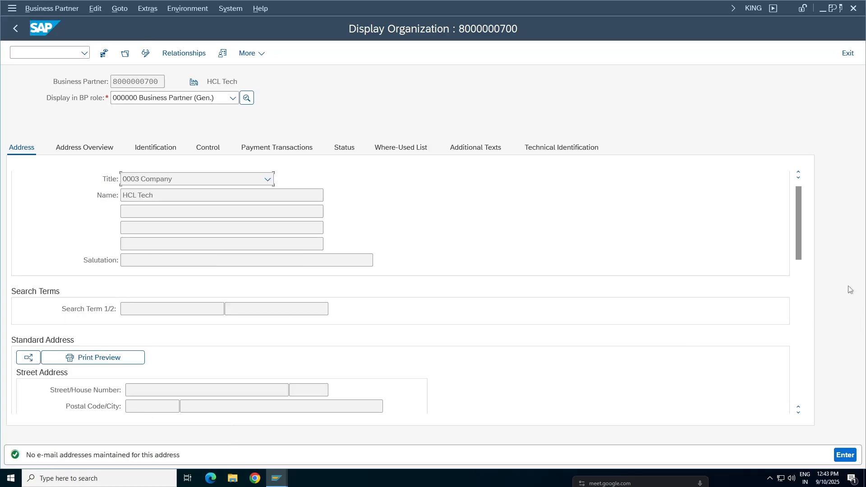
{"action": "left_click_drag", "start_coordinate": [798, 239], "coordinate": [800, 368]}
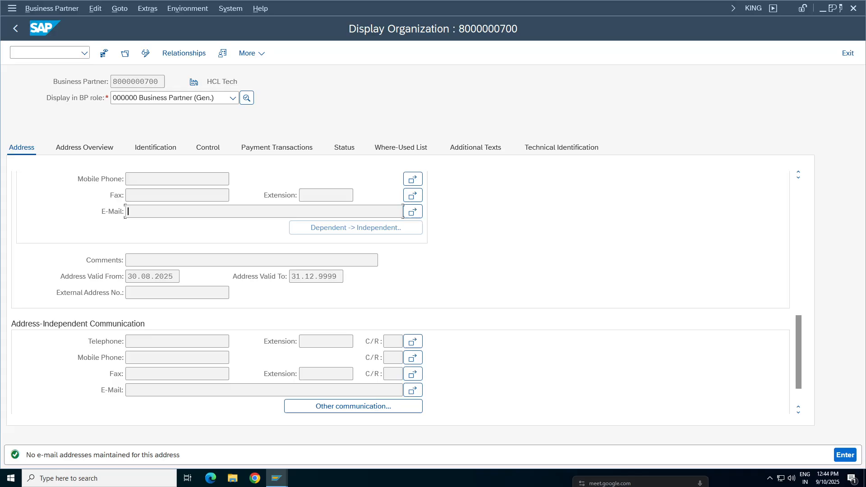
Step: Switch to the customer line item display for HCL Tech in company code TA98
{"action": "left_click", "coordinate": [277, 479]}
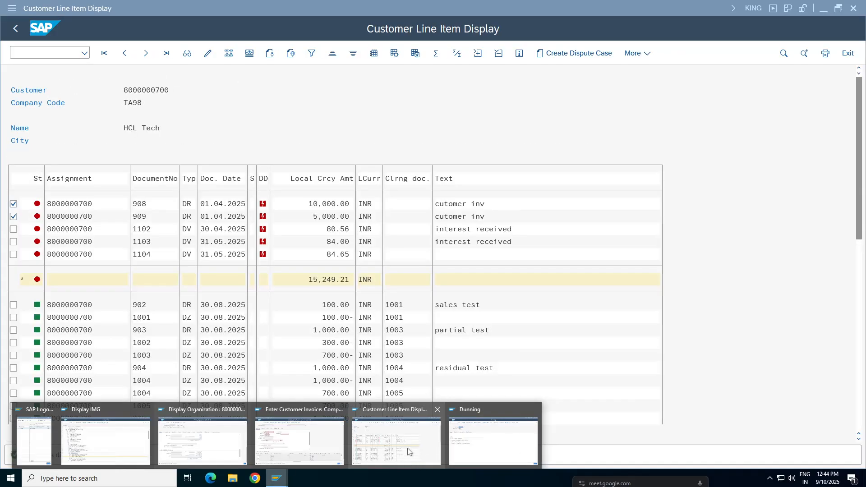
{"action": "left_click", "coordinate": [408, 450]}
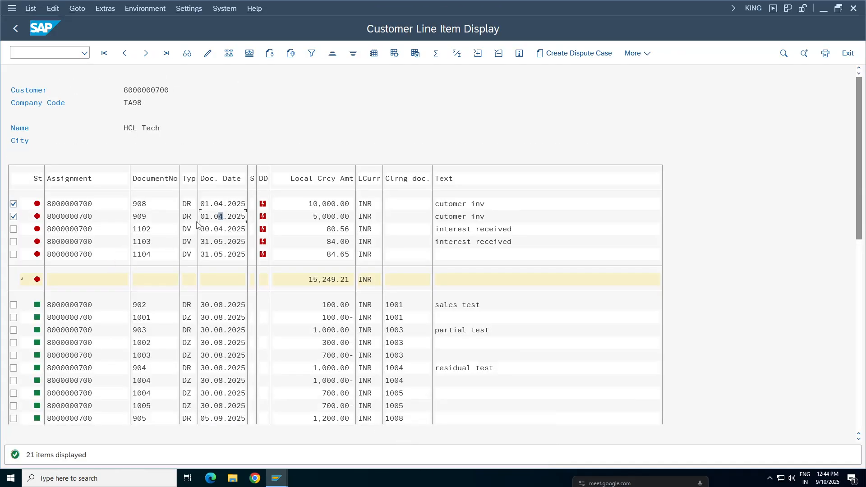
Step: Switch to the HCL Tech business partner and check the dunning procedure in its FLCU00 Customer (FI) company code correspondence data
{"action": "left_click", "coordinate": [139, 254]}
{"action": "left_click", "coordinate": [276, 478]}
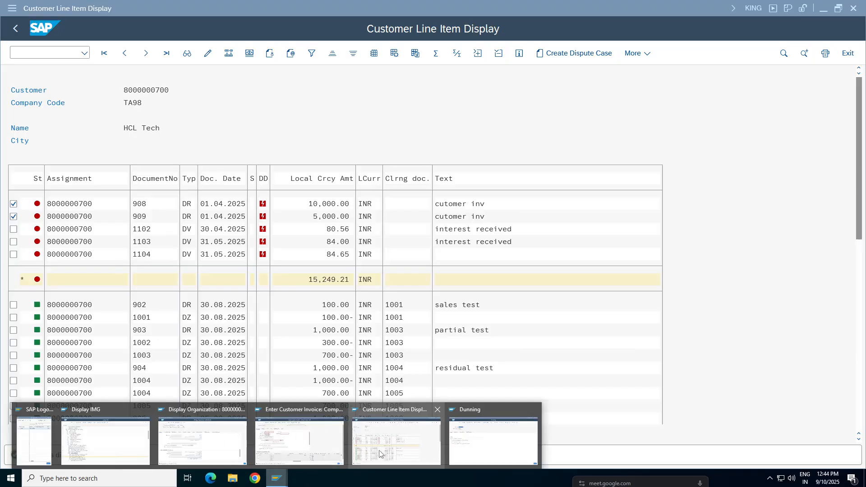
{"action": "left_click", "coordinate": [203, 439]}
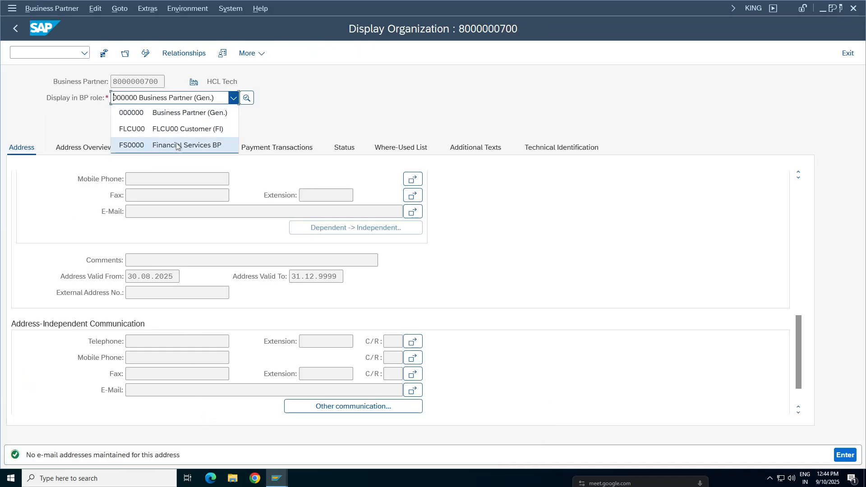
{"action": "left_click", "coordinate": [174, 128]}
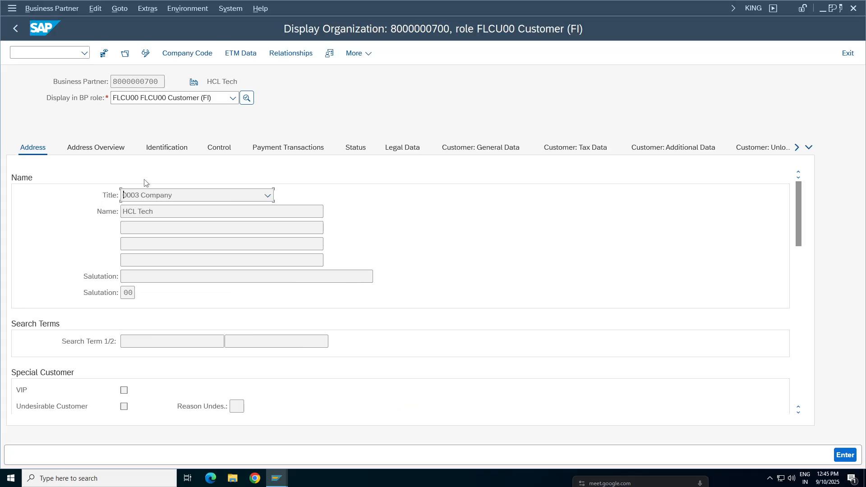
{"action": "left_click", "coordinate": [187, 53]}
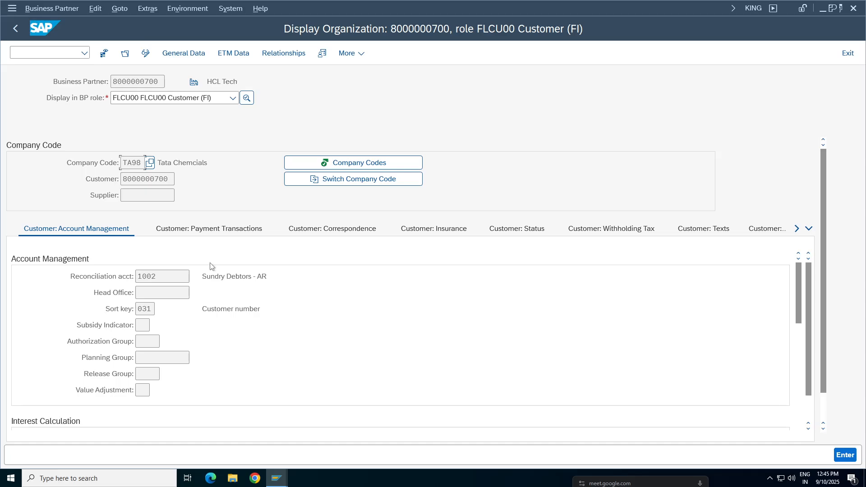
{"action": "left_click", "coordinate": [334, 229]}
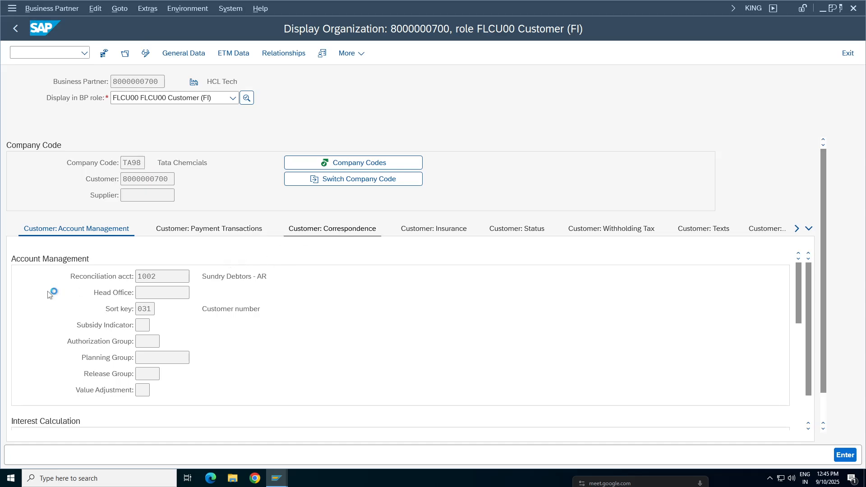
{"action": "left_click_drag", "start_coordinate": [156, 276], "coordinate": [40, 275]}
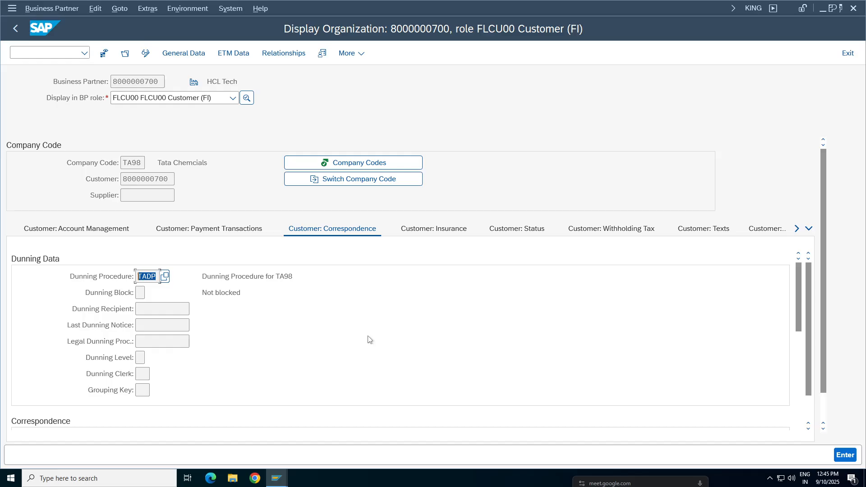
Step: Open the field help for the dunning grouping key and read its definition and example
{"action": "left_click", "coordinate": [142, 390]}
{"action": "left_click", "coordinate": [178, 343]}
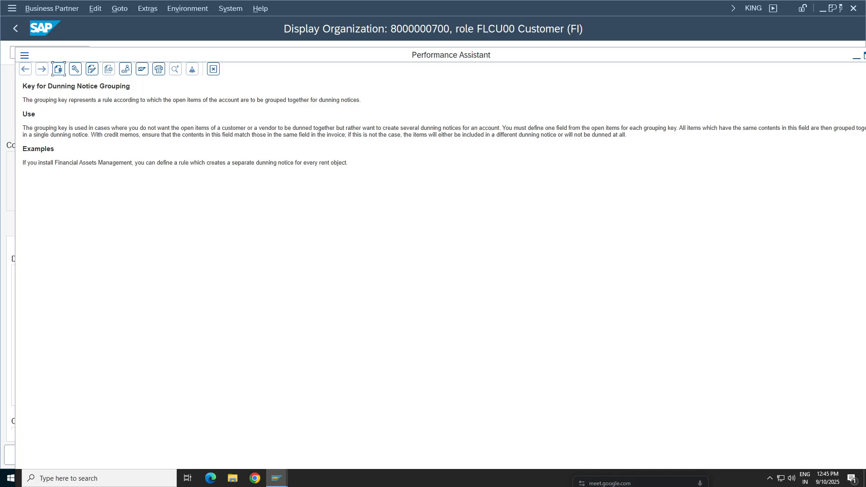
{"action": "left_click_drag", "start_coordinate": [398, 100], "coordinate": [23, 100]}
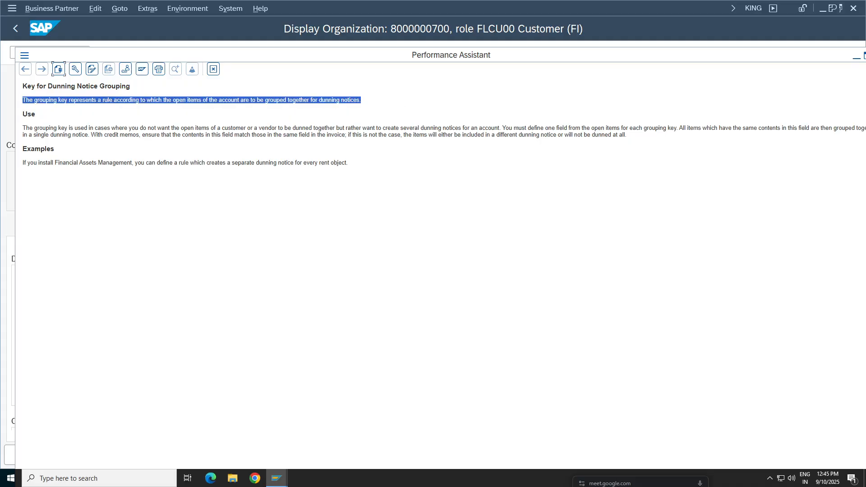
{"action": "left_click_drag", "start_coordinate": [145, 162], "coordinate": [23, 163]}
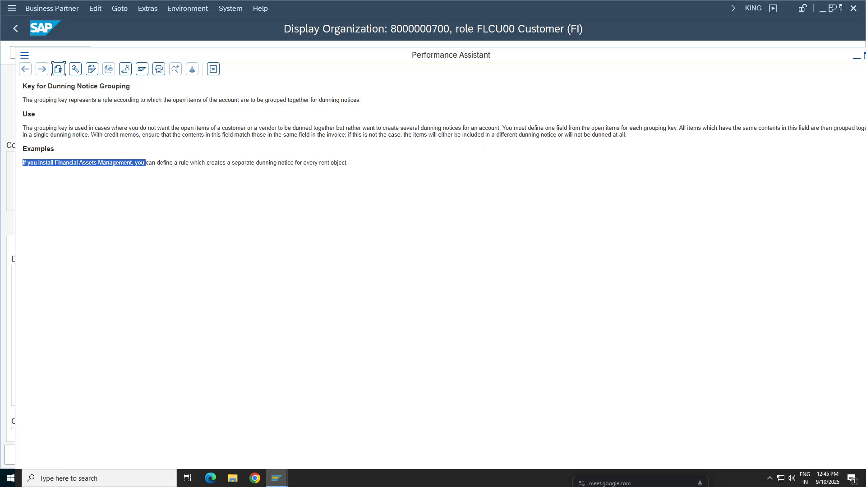
{"action": "left_click", "coordinate": [374, 153]}
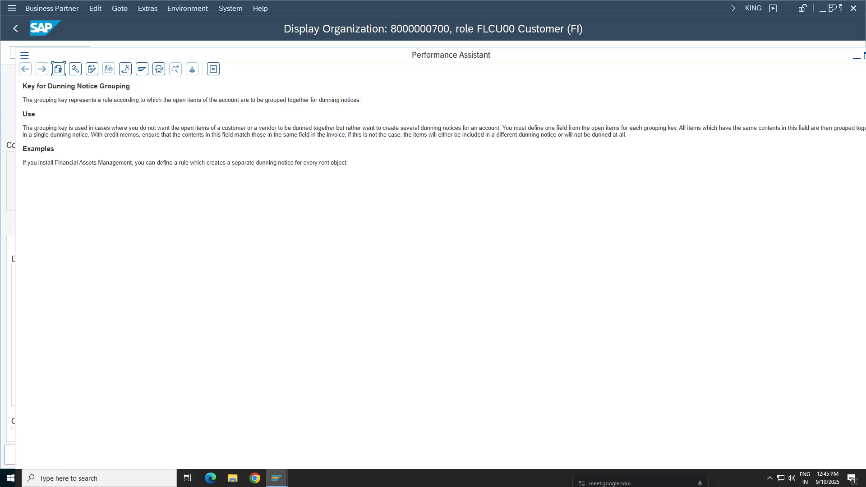
Step: Read how the grouping key splits open items into separate dunning notices and treats credit memos, and close the help
{"action": "left_click_drag", "start_coordinate": [501, 128], "coordinate": [336, 128]}
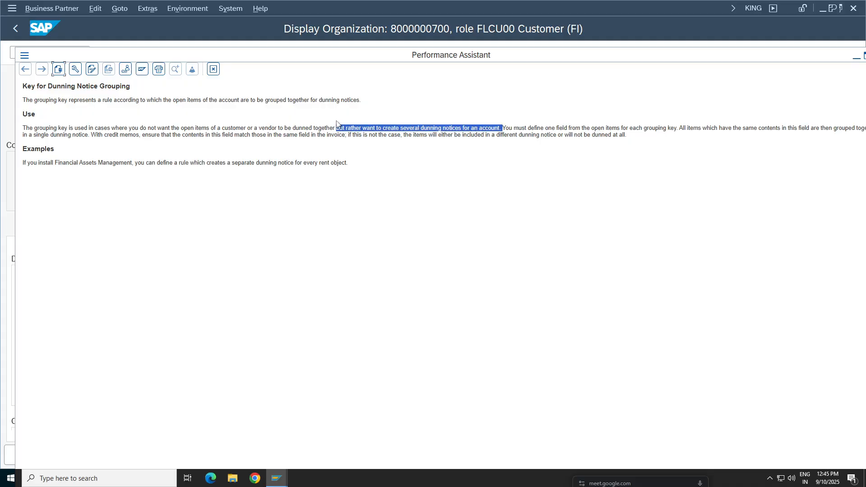
{"action": "left_click", "coordinate": [419, 148]}
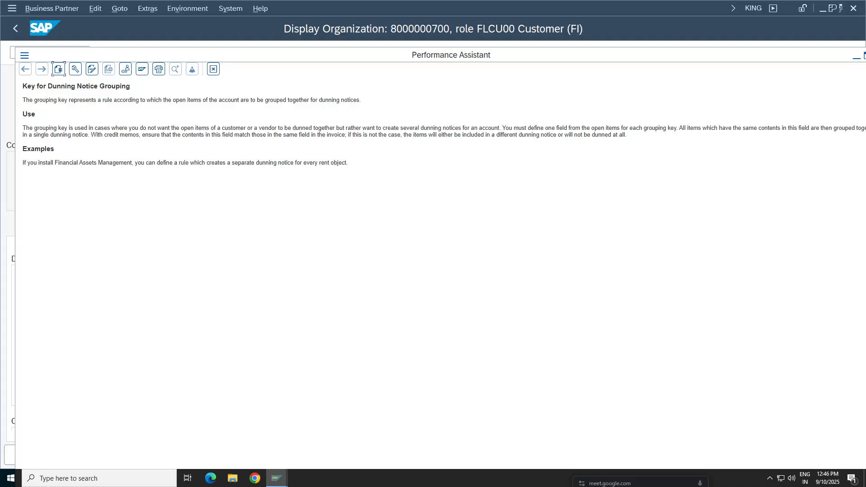
{"action": "left_click_drag", "start_coordinate": [669, 128], "coordinate": [464, 129]}
{"action": "left_click", "coordinate": [658, 149]}
{"action": "double_click", "coordinate": [678, 56]}
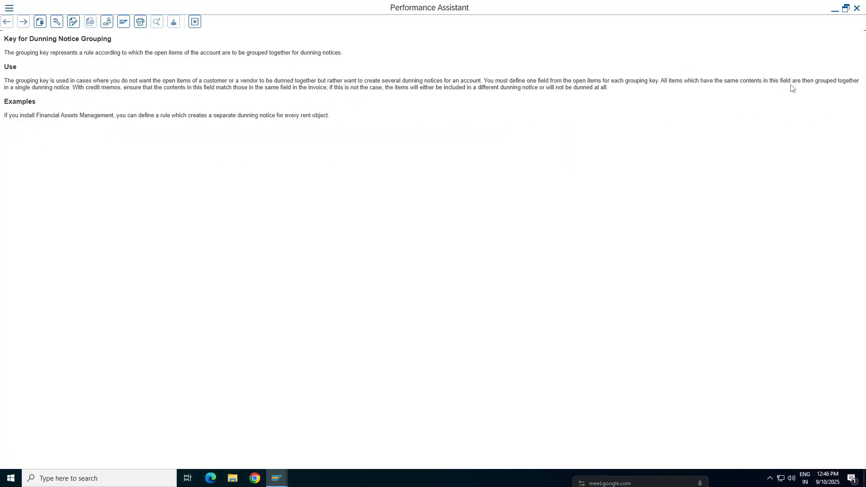
{"action": "left_click_drag", "start_coordinate": [70, 88], "coordinate": [1, 74]}
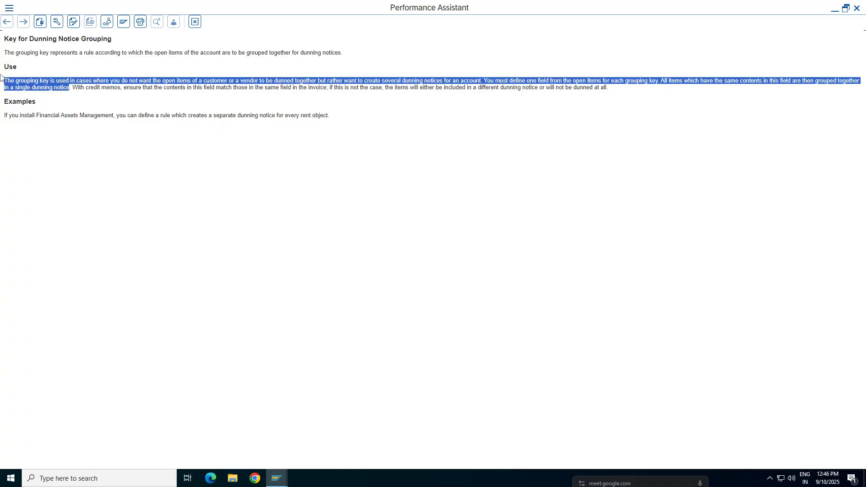
{"action": "left_click", "coordinate": [122, 88]}
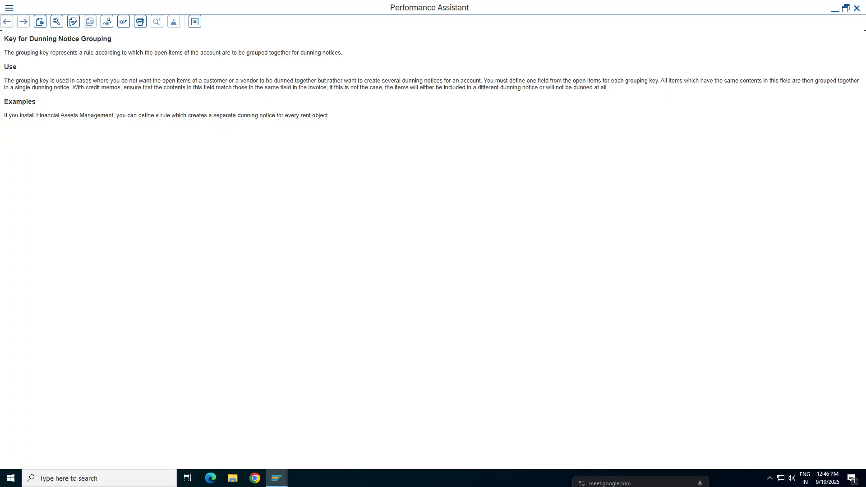
{"action": "left_click_drag", "start_coordinate": [332, 88], "coordinate": [227, 88]}
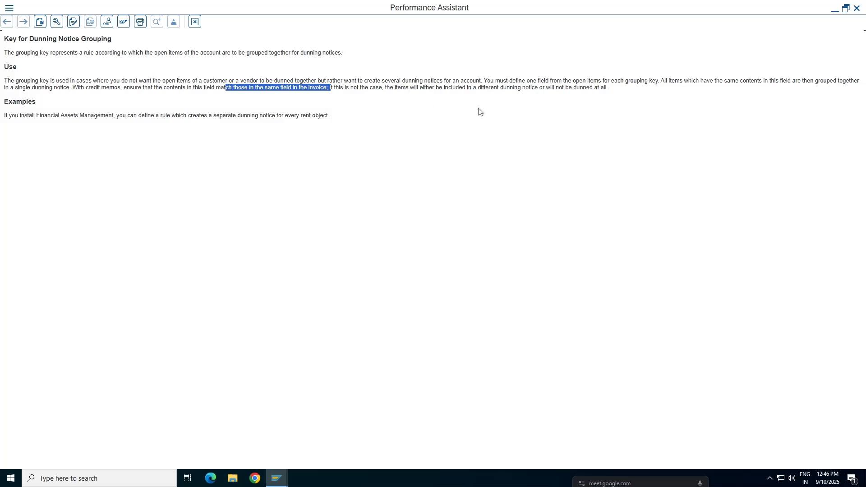
{"action": "left_click", "coordinate": [479, 112]}
{"action": "left_click_drag", "start_coordinate": [630, 93], "coordinate": [3, 65]}
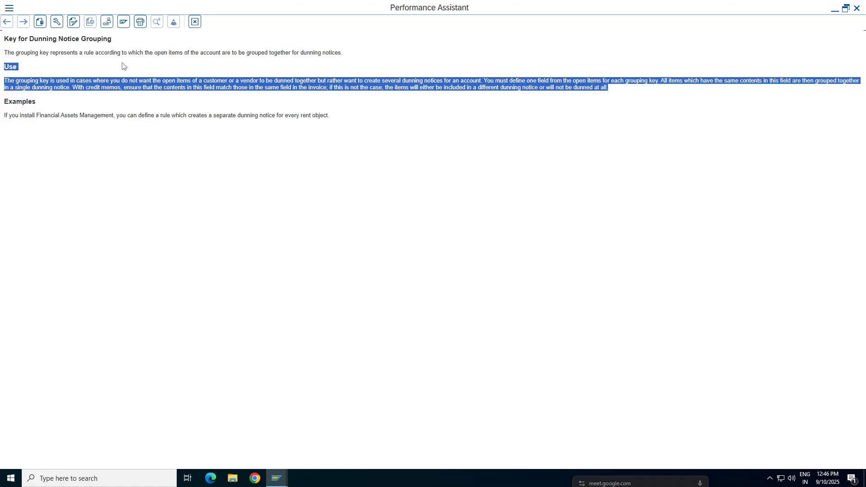
{"action": "left_click", "coordinate": [183, 81]}
{"action": "left_click_drag", "start_coordinate": [183, 81], "coordinate": [407, 83]}
{"action": "left_click", "coordinate": [194, 26]}
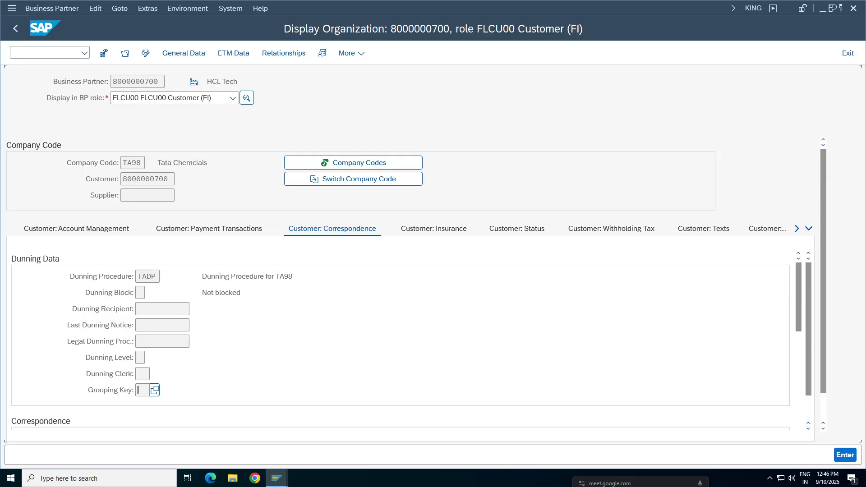
Step: Return to the customer line item display for HCL Tech and look at the open interest document 1103
{"action": "left_click", "coordinate": [147, 276]}
{"action": "left_click", "coordinate": [277, 478]}
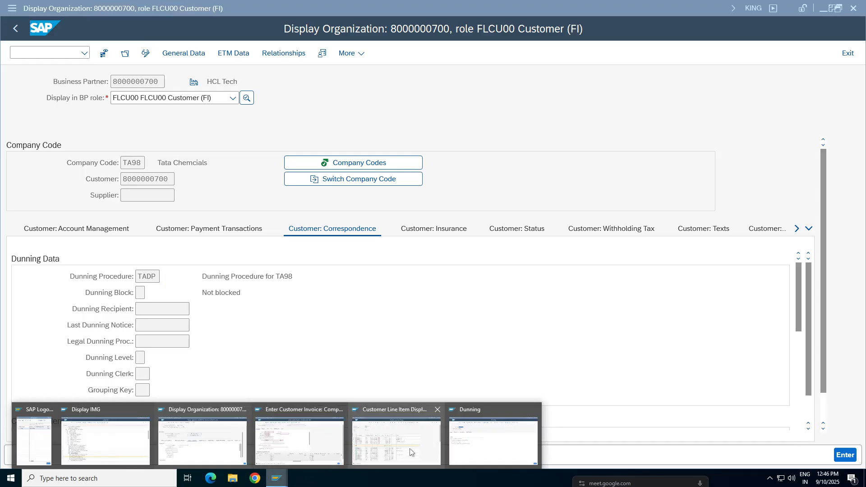
{"action": "left_click", "coordinate": [396, 442]}
{"action": "left_click", "coordinate": [141, 242]}
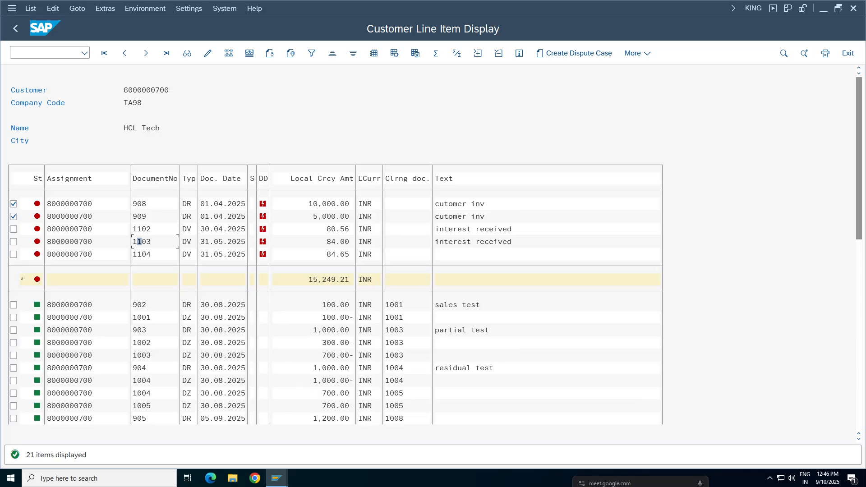
Step: Switch to dunning run TA981 and start its dunning printout
{"action": "left_click", "coordinate": [277, 478]}
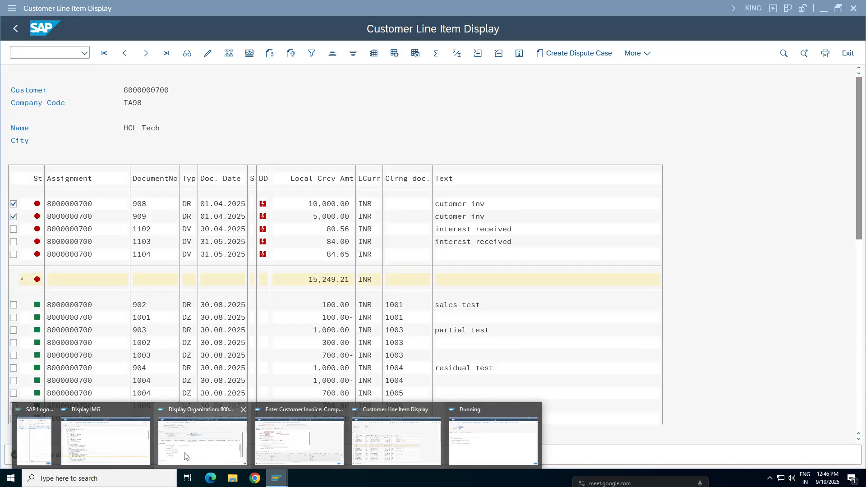
{"action": "left_click", "coordinate": [476, 444]}
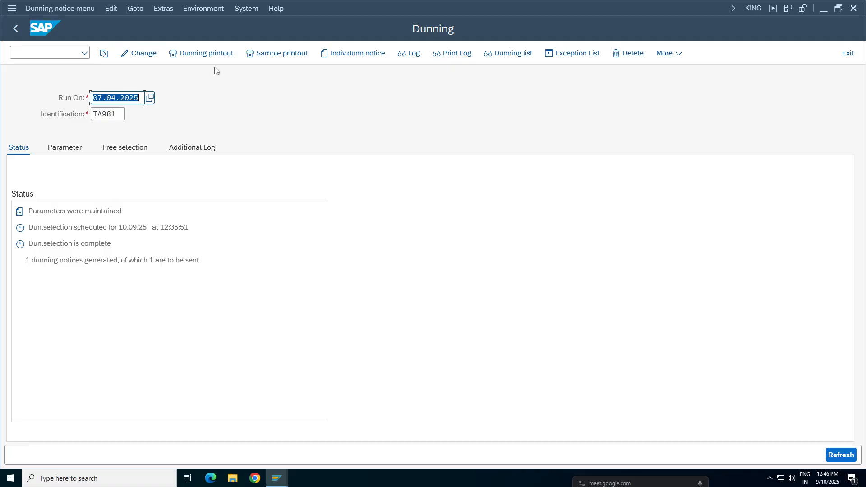
{"action": "left_click", "coordinate": [206, 53]}
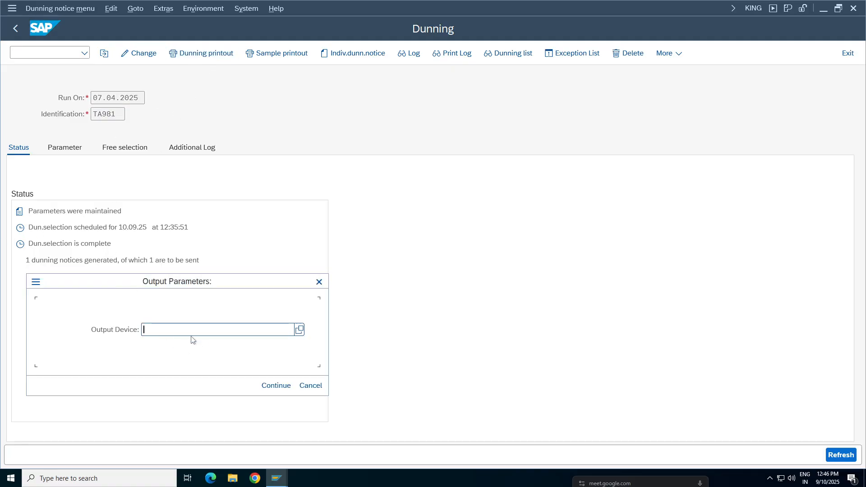
Step: Try to continue the dunning printout with the previously used output device entry lp01
{"action": "left_click", "coordinate": [156, 330]}
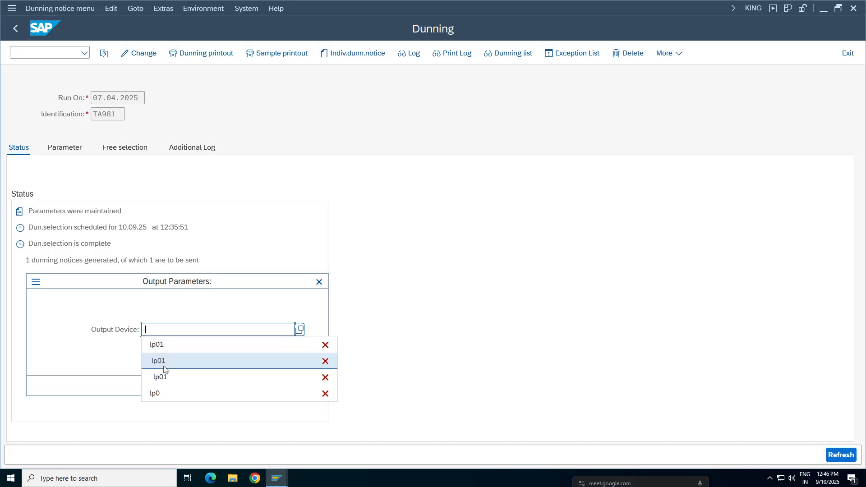
{"action": "left_click", "coordinate": [163, 361]}
{"action": "left_click", "coordinate": [276, 387]}
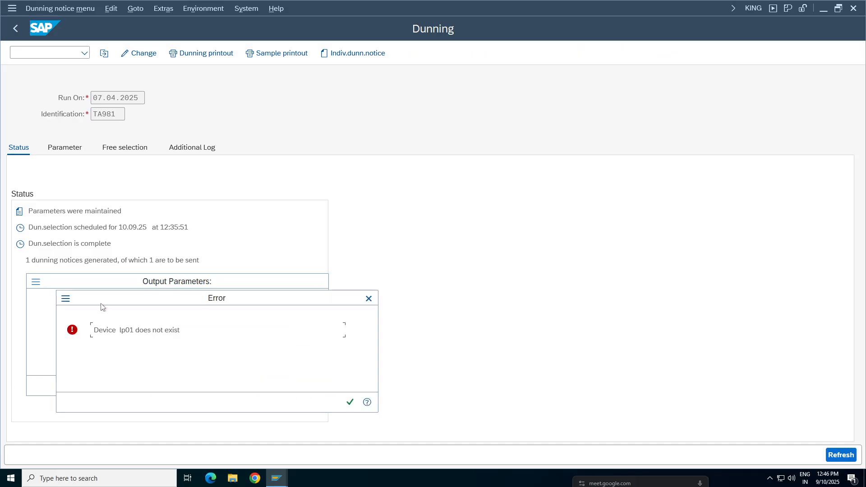
{"action": "left_click", "coordinate": [368, 299]}
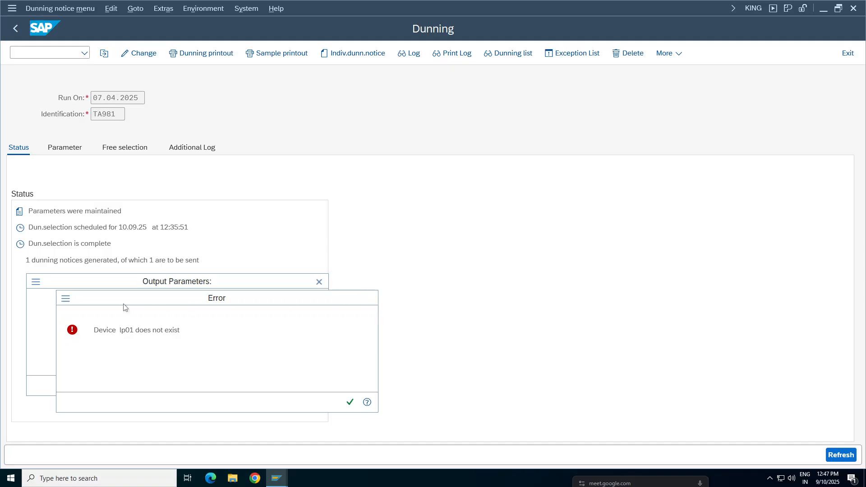
Step: Set the output device to LP01, schedule the dunning printout with immediate start, and refresh the run status
{"action": "key", "text": "BackSpace"}
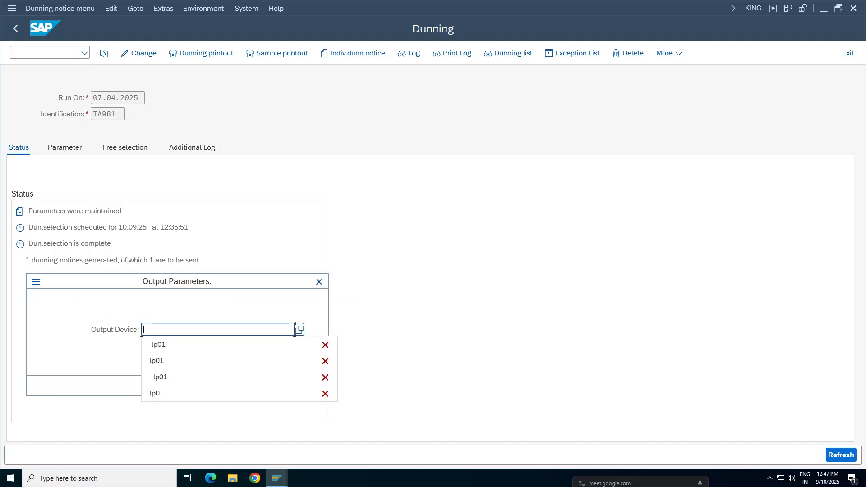
{"action": "left_click", "coordinate": [164, 342]}
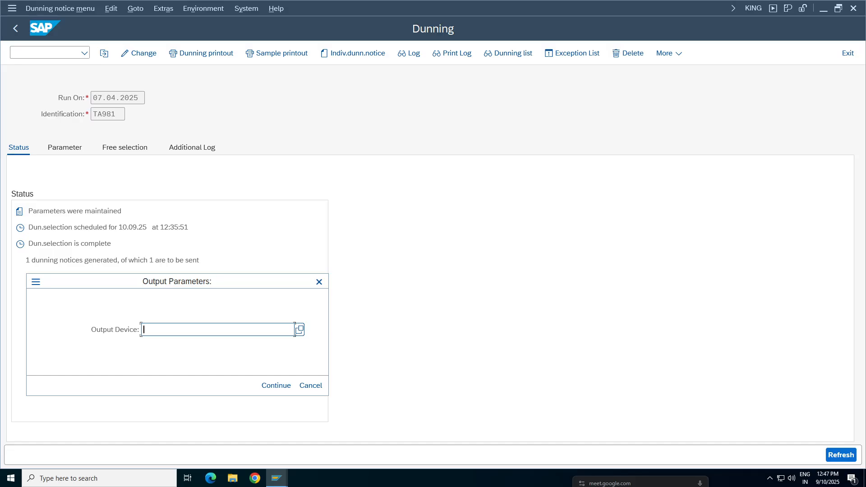
{"action": "type", "text": "lP01"}
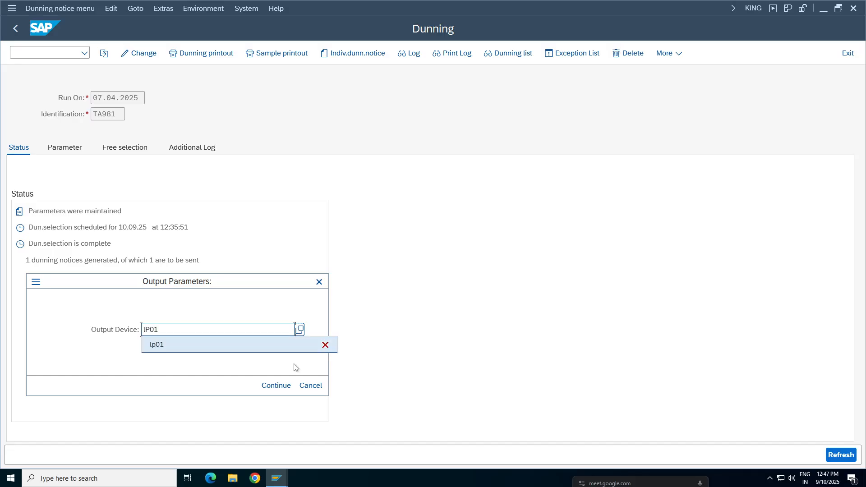
{"action": "left_click", "coordinate": [277, 386]}
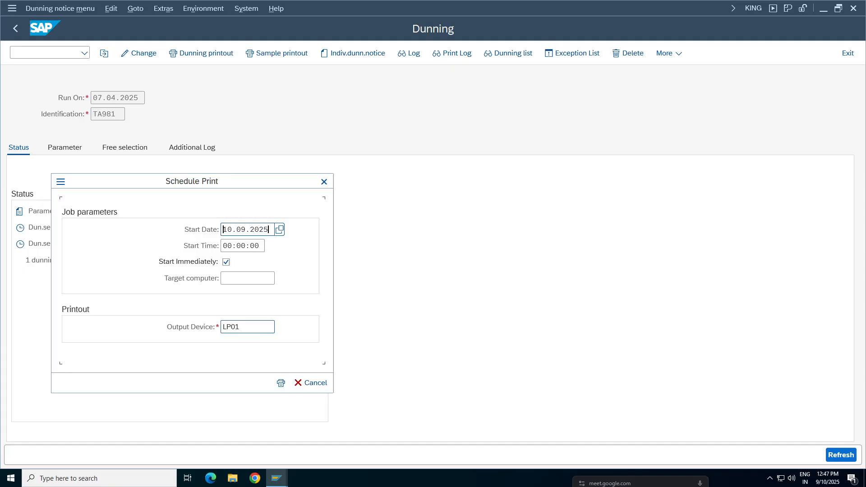
{"action": "left_click", "coordinate": [281, 383]}
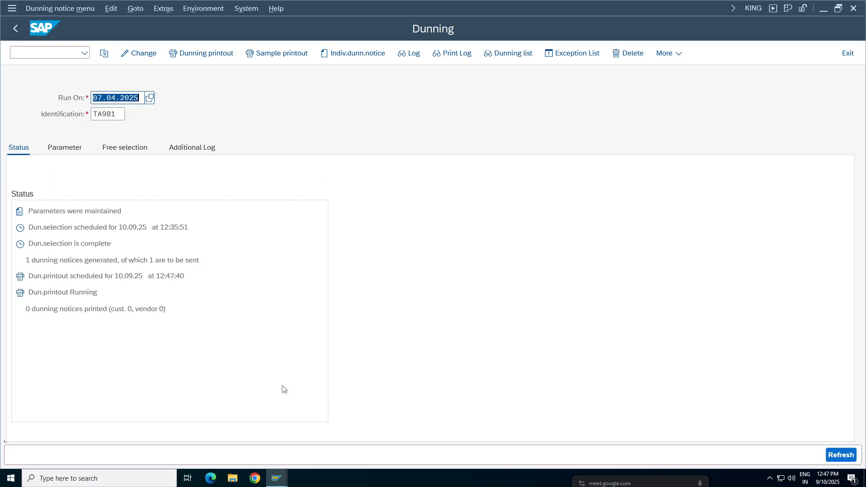
{"action": "key", "text": "Return"}
{"action": "key", "text": "Return"}
{"action": "key", "text": "Return"}
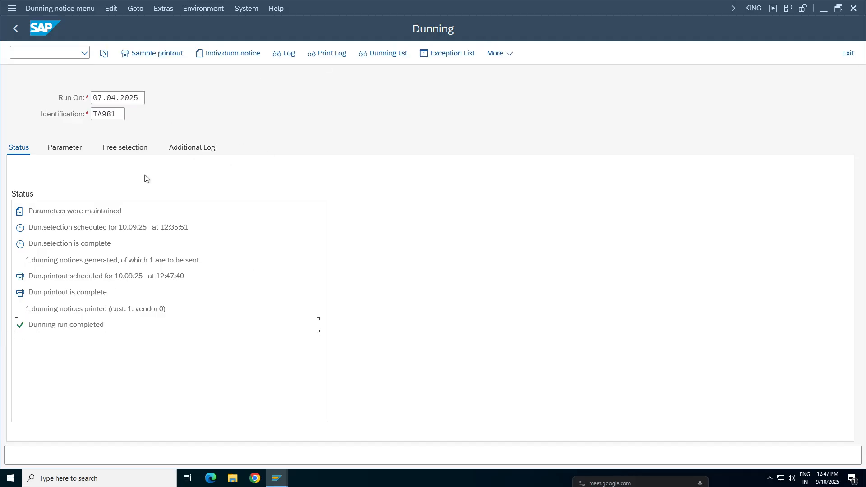
Step: Check the parameters of dunning run TA981, return to its status and display the dunning list
{"action": "left_click", "coordinate": [64, 147]}
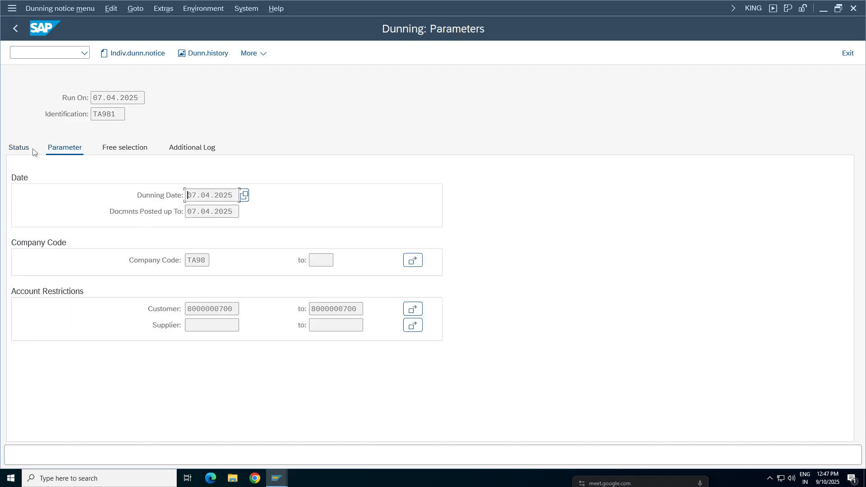
{"action": "left_click", "coordinate": [19, 148]}
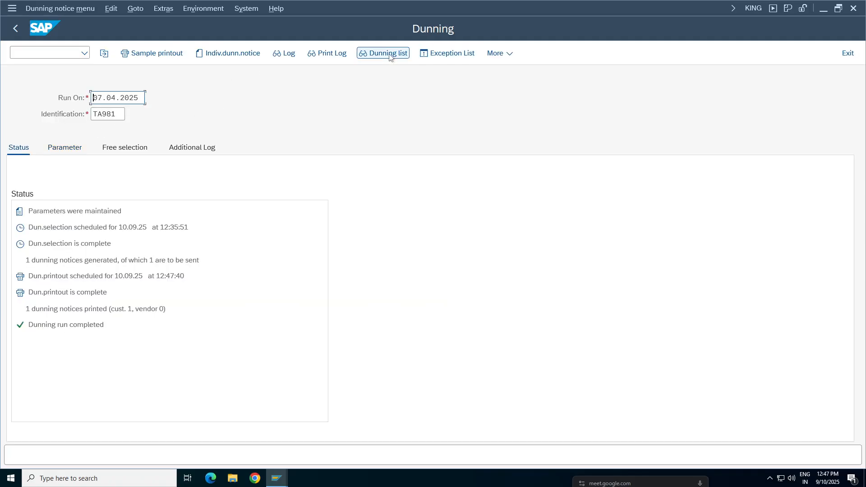
{"action": "left_click", "coordinate": [383, 53]}
{"action": "left_click", "coordinate": [399, 337]}
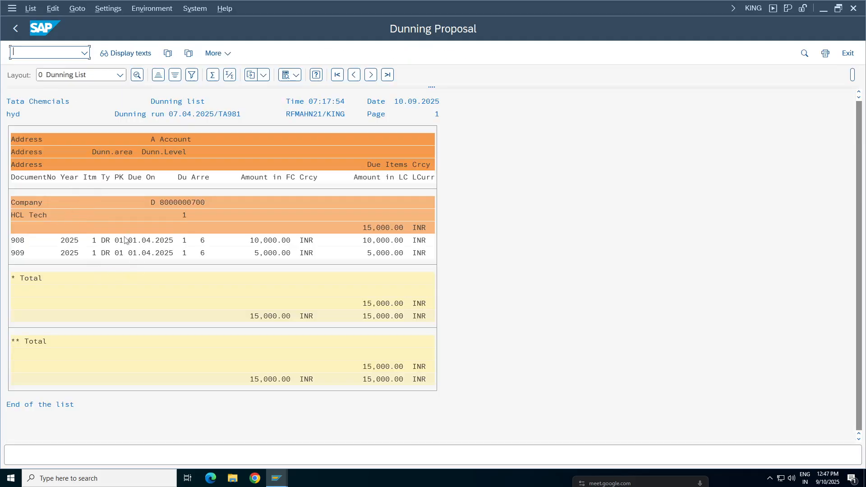
Step: Switch to the open business partner display and check the customer's account management and correspondence data for company code TA98
{"action": "left_click", "coordinate": [276, 478]}
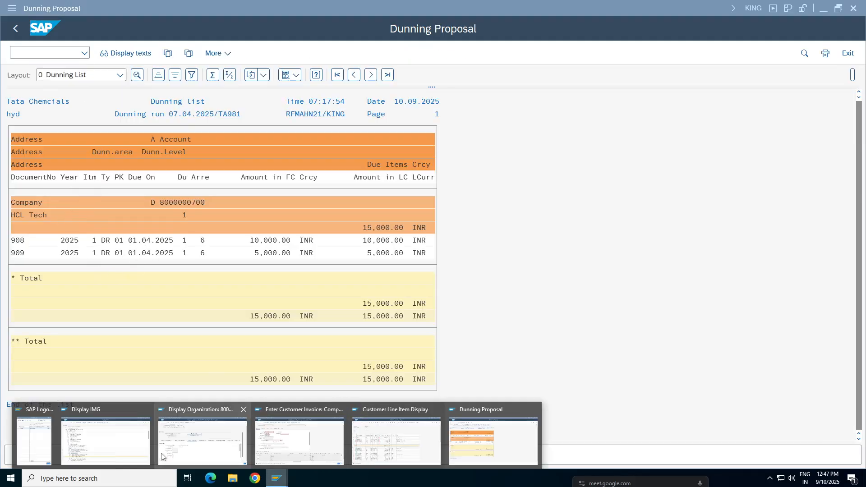
{"action": "left_click", "coordinate": [209, 449]}
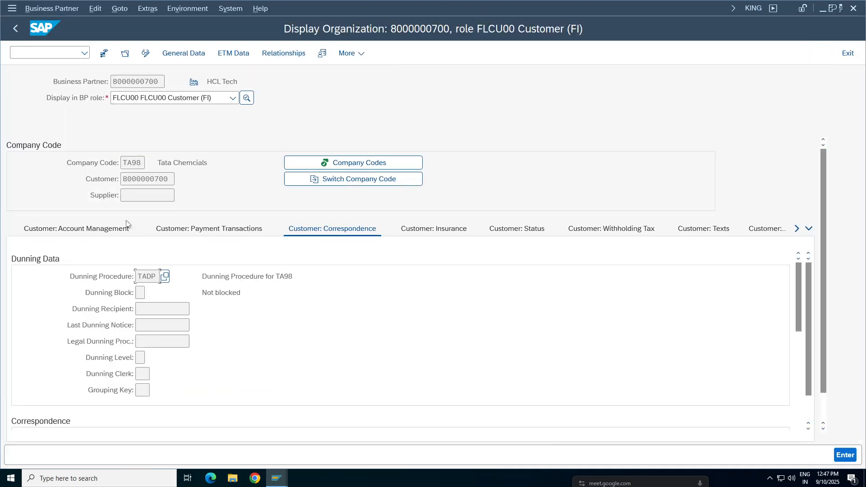
{"action": "left_click", "coordinate": [59, 230]}
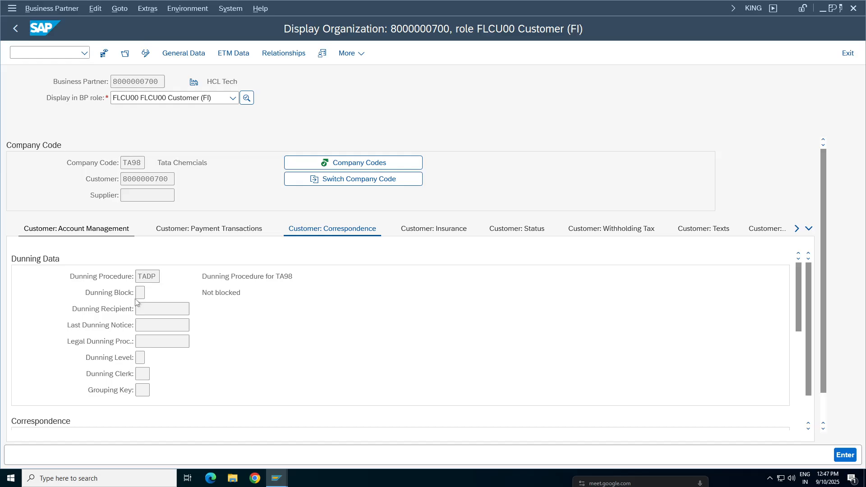
{"action": "left_click", "coordinate": [322, 231]}
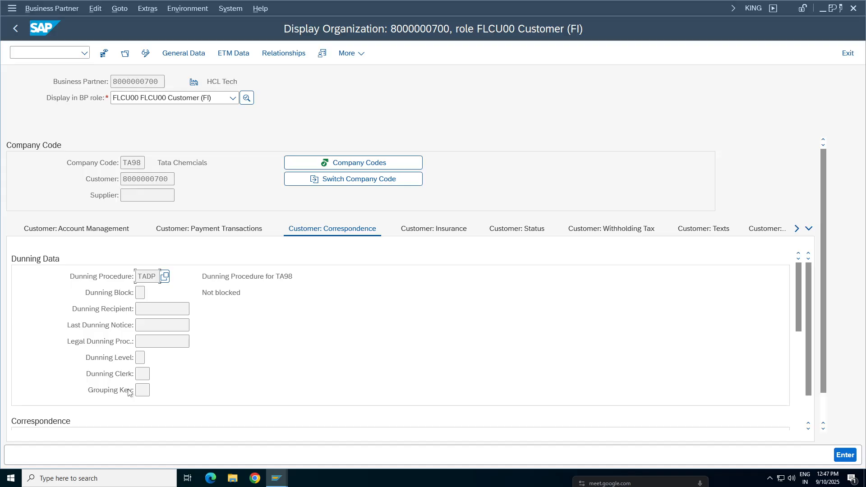
Step: Leave the business partner display and reopen customer HCL Tech in company code TA98 with transaction XD03
{"action": "left_click", "coordinate": [13, 29]}
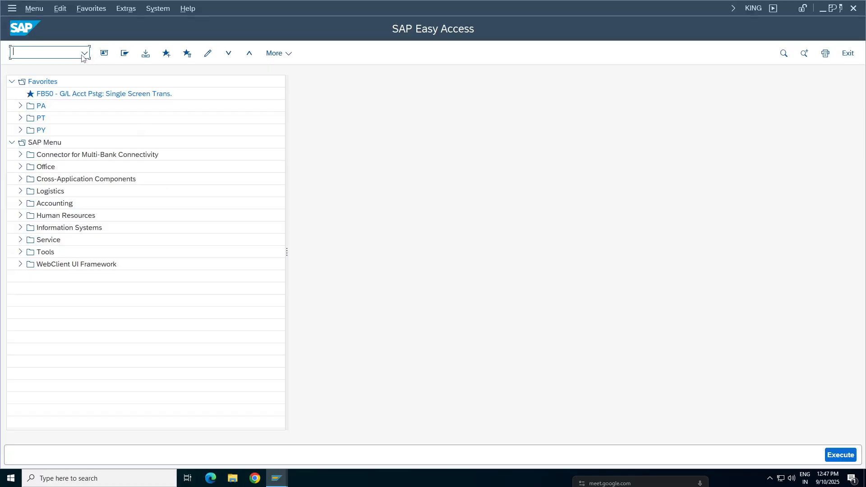
{"action": "type", "text": "XD03"}
{"action": "key", "text": "Return"}
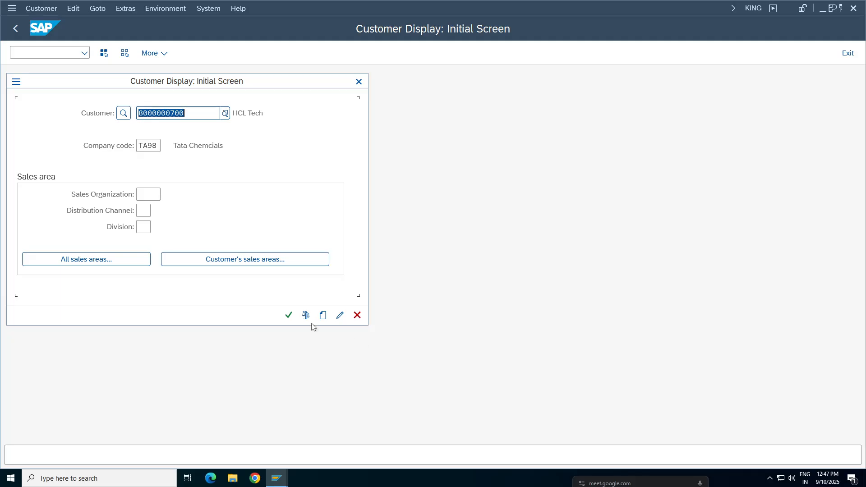
{"action": "left_click", "coordinate": [305, 315]}
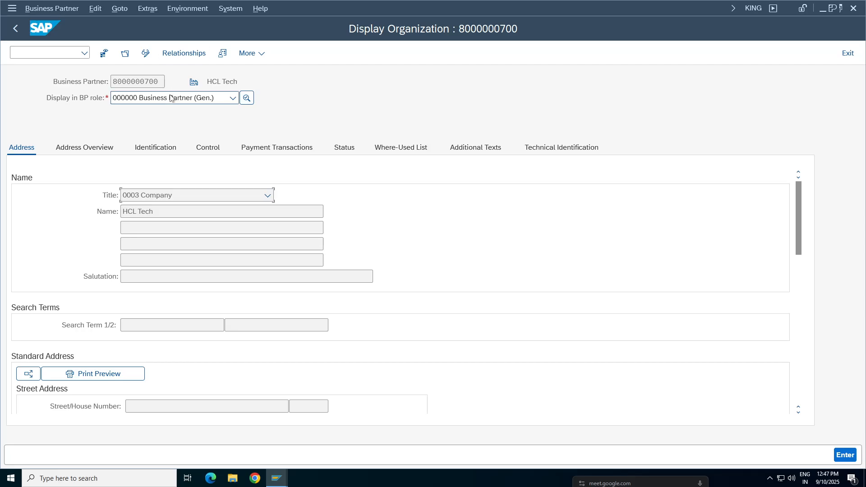
Step: Display the customer in role FLCU00 Customer (FI) and check the last dunning notice and dunning level in its company code correspondence data
{"action": "left_click", "coordinate": [170, 98]}
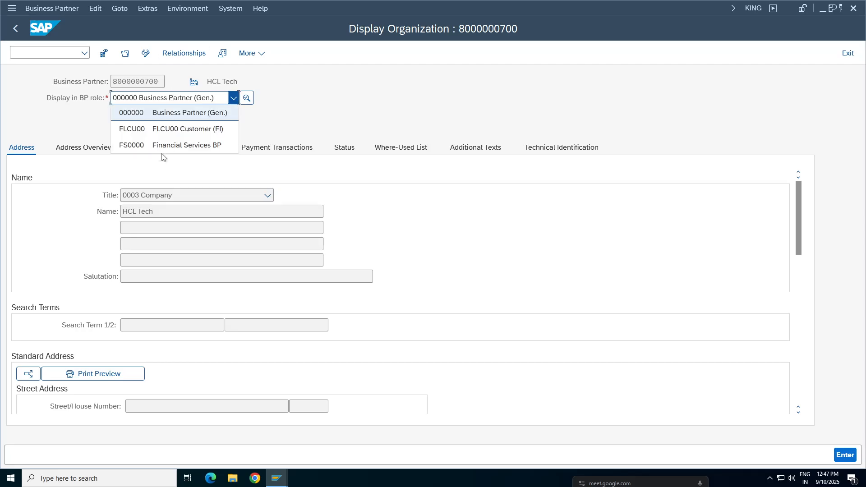
{"action": "left_click", "coordinate": [167, 129]}
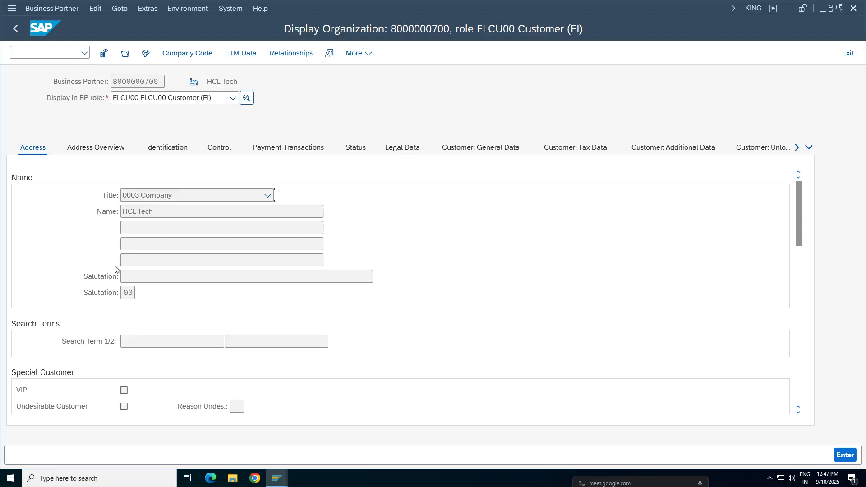
{"action": "left_click", "coordinate": [192, 53]}
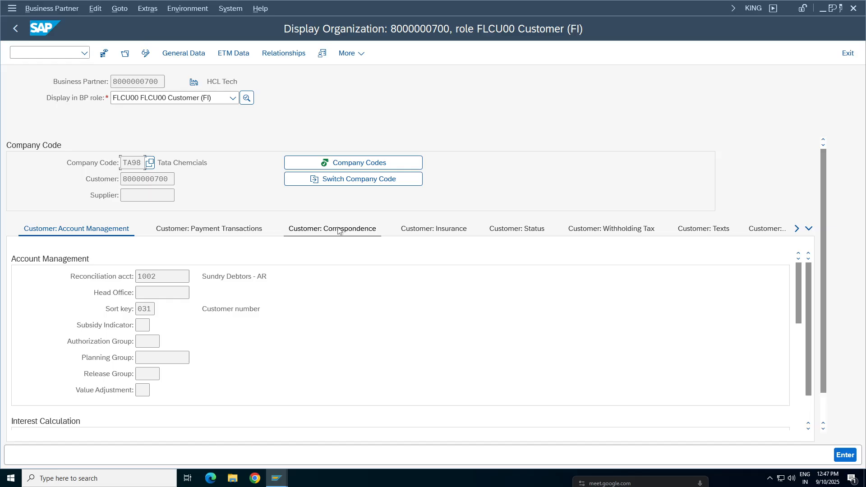
{"action": "left_click", "coordinate": [338, 229]}
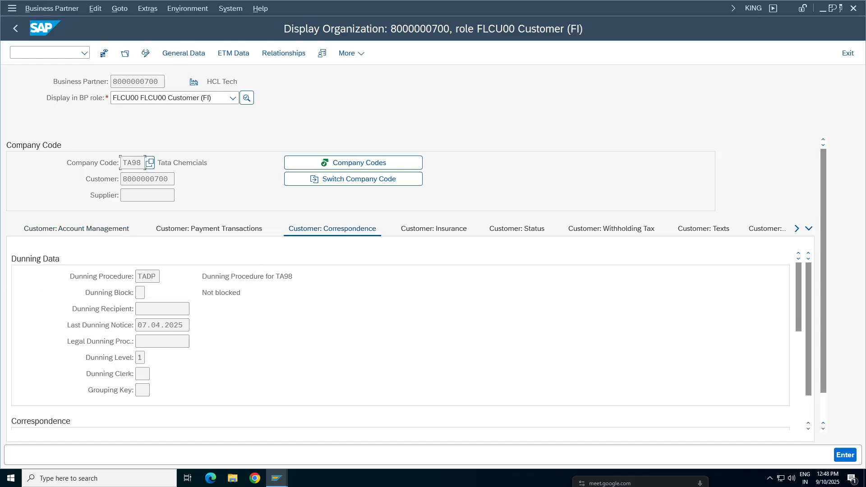
{"action": "double_click", "coordinate": [189, 324]}
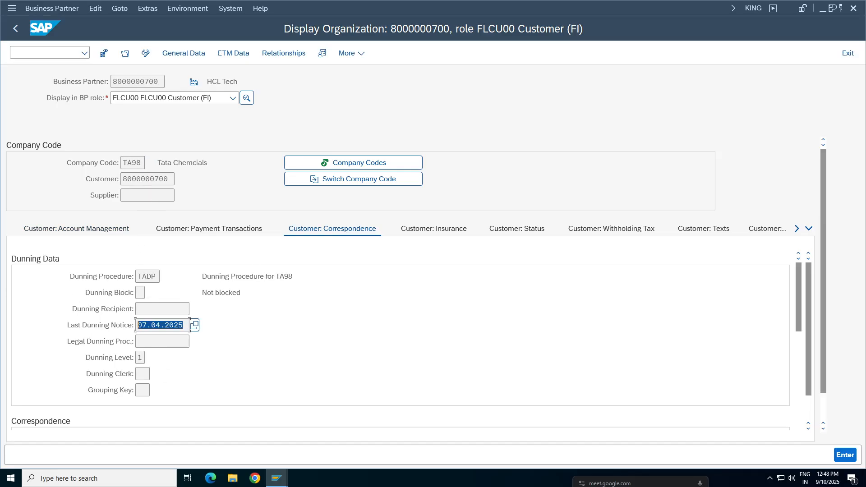
{"action": "double_click", "coordinate": [140, 358]}
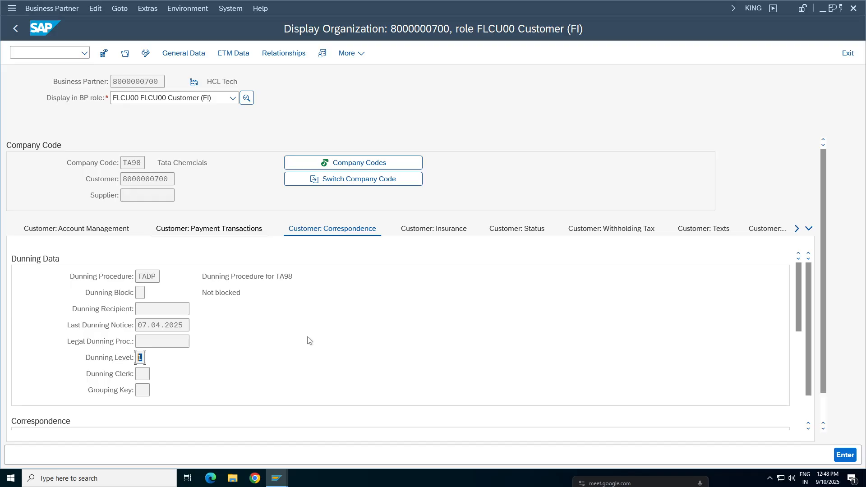
Step: Return to the dunning list session, leave the list and enter TA982 as the identification of a new dunning run
{"action": "left_click", "coordinate": [277, 478]}
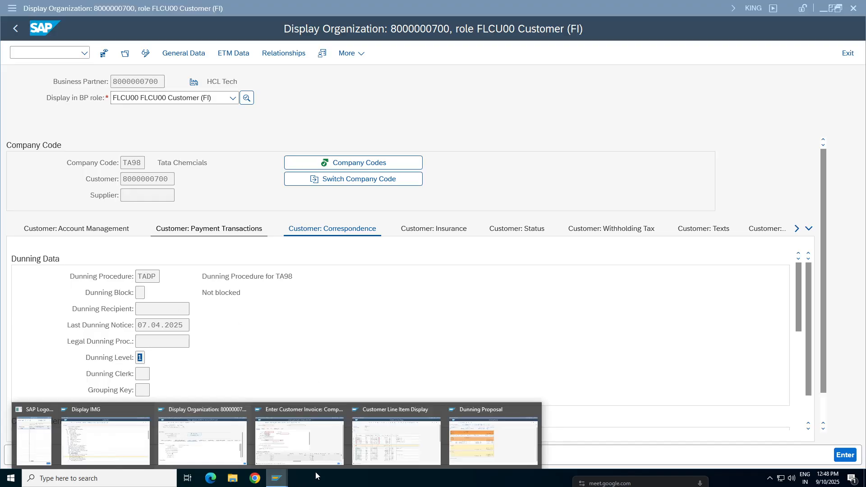
{"action": "left_click", "coordinate": [474, 448]}
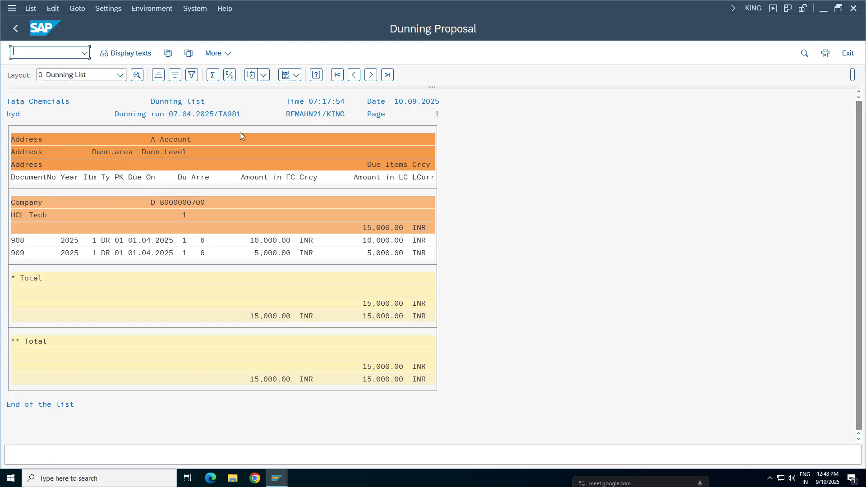
{"action": "left_click", "coordinate": [15, 28]}
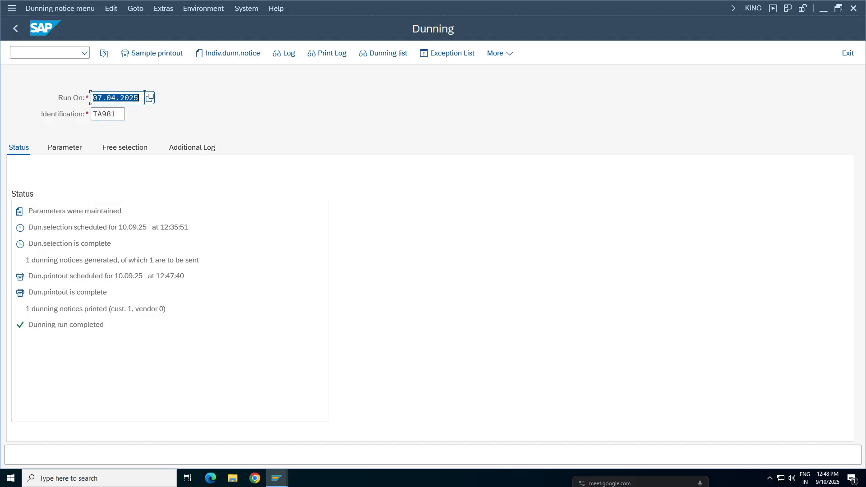
{"action": "key", "text": "Tab"}
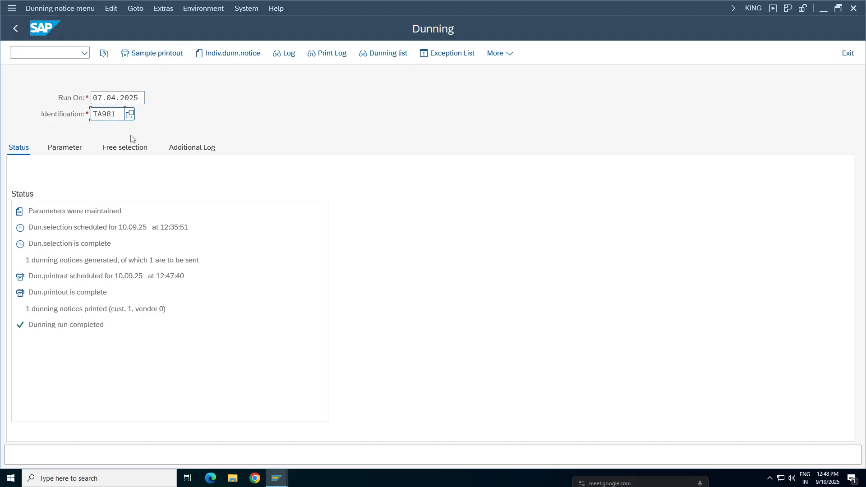
{"action": "key", "text": "BackSpace"}
{"action": "type", "text": "2"}
{"action": "key", "text": "Return"}
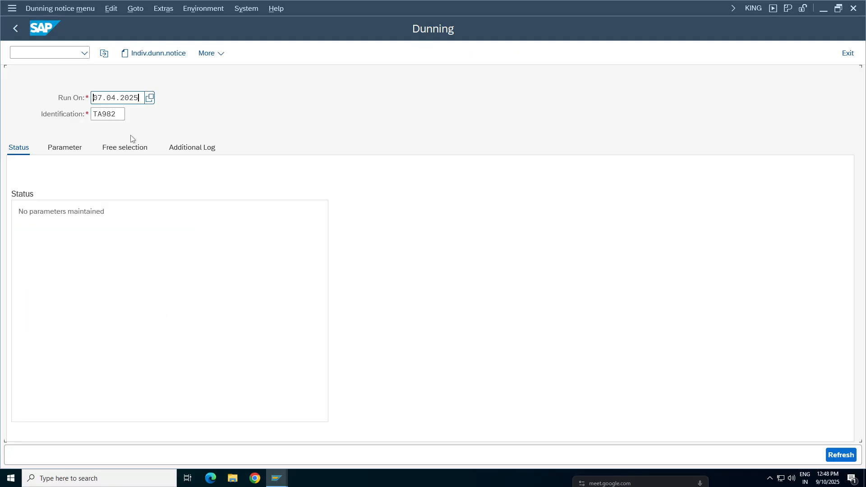
Step: Set both the dunning date and the documents posted up to date of run TA982 to 12.04.2025
{"action": "key", "text": "ctrl+a"}
{"action": "left_click", "coordinate": [66, 149]}
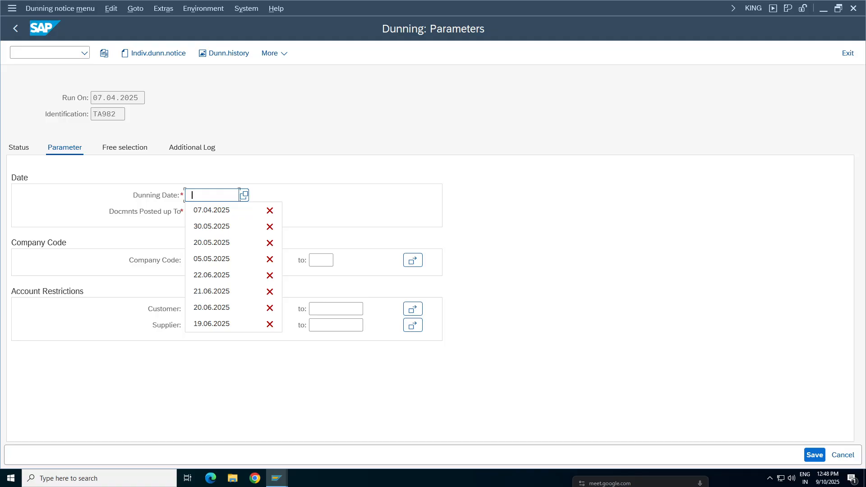
{"action": "key", "text": "Escape"}
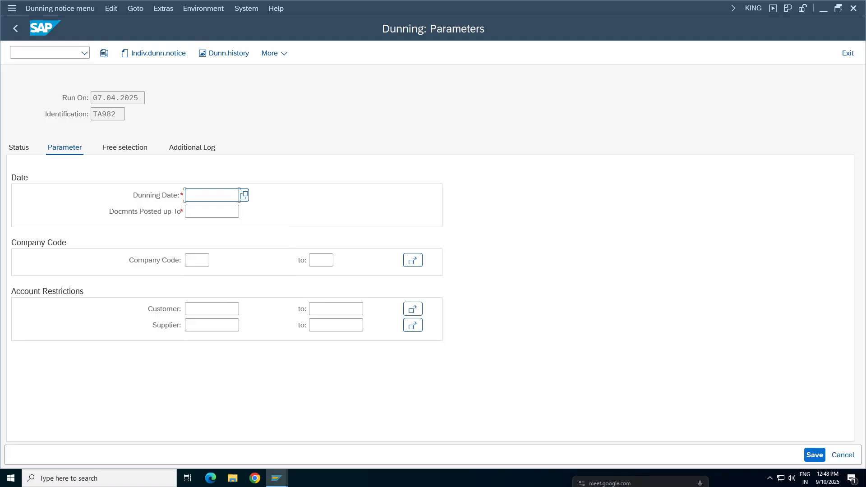
{"action": "type", "text": "12.04.2025"}
{"action": "key", "text": "Tab"}
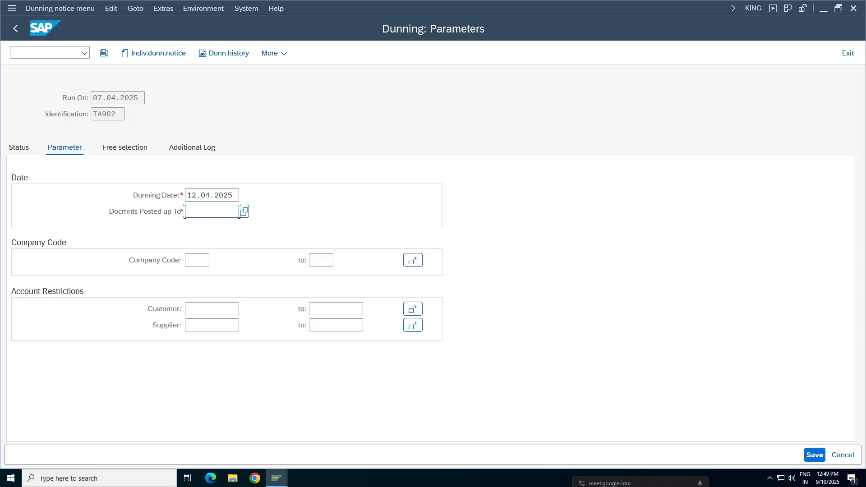
{"action": "key", "text": "shift+Tab"}
{"action": "key", "text": "ctrl+c"}
{"action": "key", "text": "Tab"}
{"action": "key", "text": "ctrl+v"}
Step: Check the open invoices in the customer line item display and return to the dunning parameters
{"action": "mouse_move", "coordinate": [277, 478]}
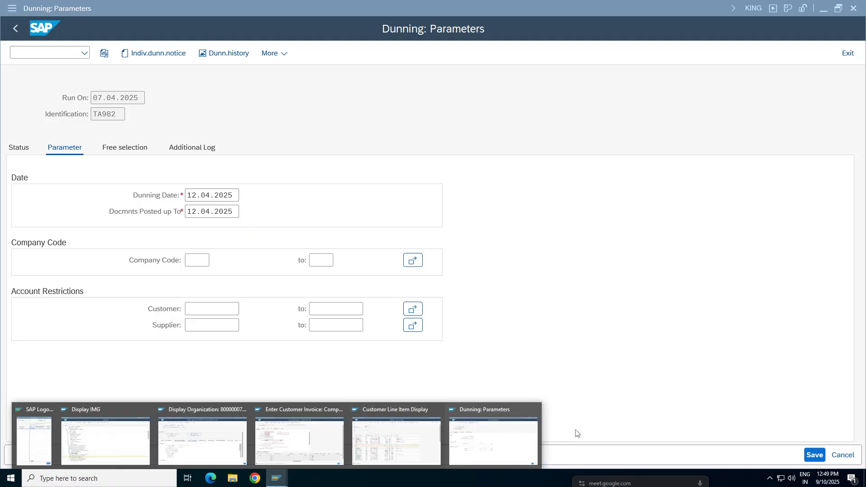
{"action": "left_click", "coordinate": [359, 444]}
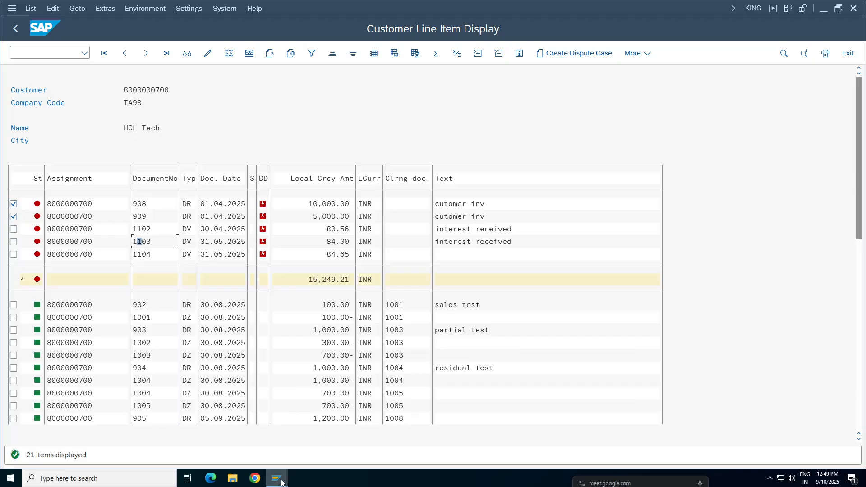
{"action": "mouse_move", "coordinate": [276, 478]}
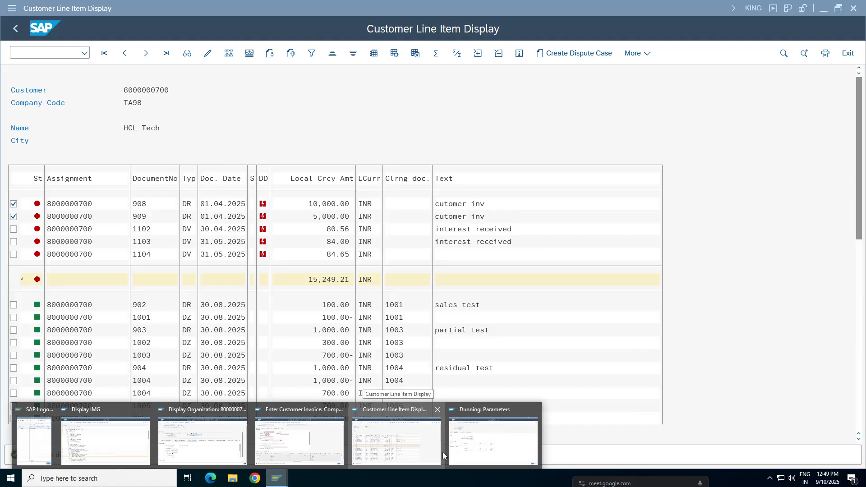
{"action": "left_click", "coordinate": [448, 449]}
Step: Restrict the dunning run to company code TA98 and the HCL Tech customer account
{"action": "key", "text": "Tab"}
{"action": "type", "text": "TA98"}
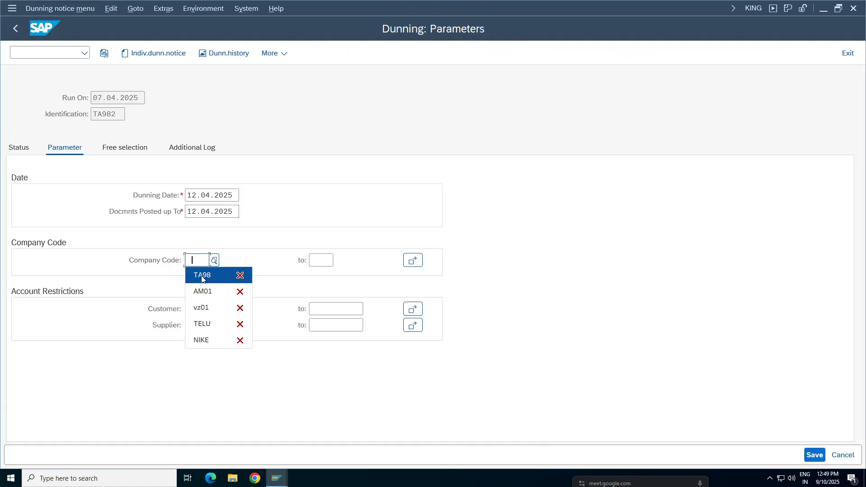
{"action": "left_click", "coordinate": [212, 309]}
{"action": "left_click", "coordinate": [210, 324]}
{"action": "left_click", "coordinate": [325, 308]}
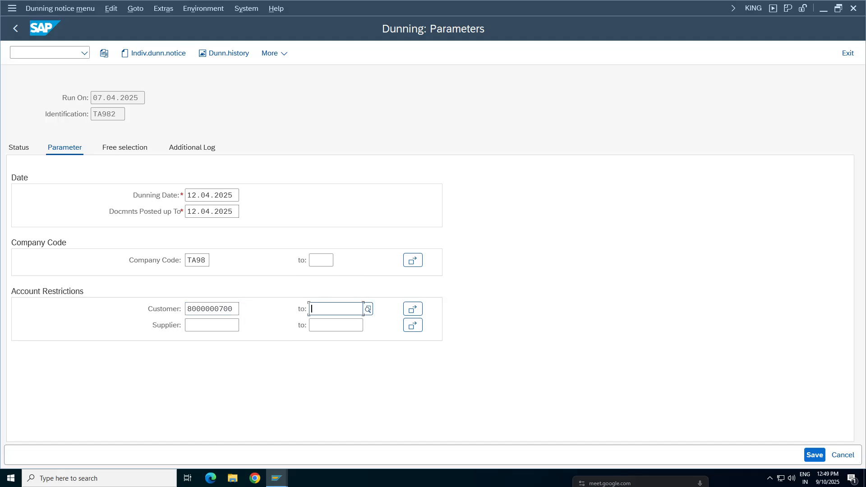
{"action": "left_click", "coordinate": [328, 323]}
Step: Enter the HCL Tech customer account in the additional log and save the details of run TA982
{"action": "left_click", "coordinate": [123, 147]}
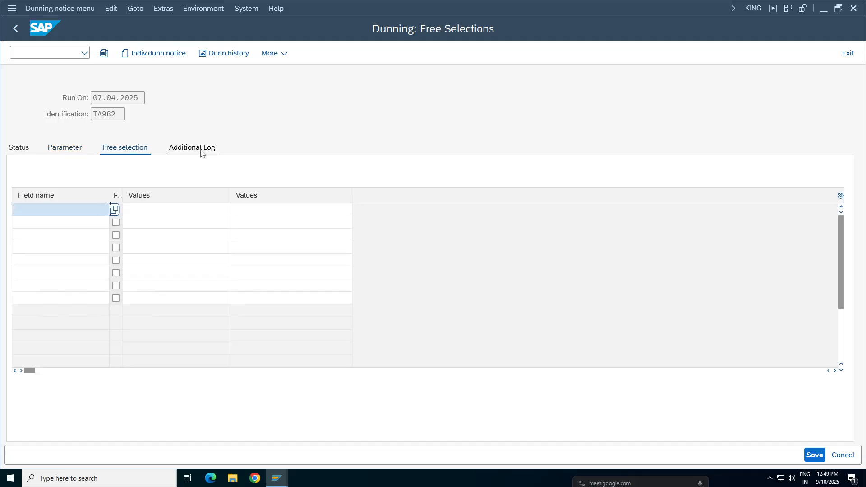
{"action": "left_click", "coordinate": [203, 148]}
{"action": "left_click", "coordinate": [219, 195]}
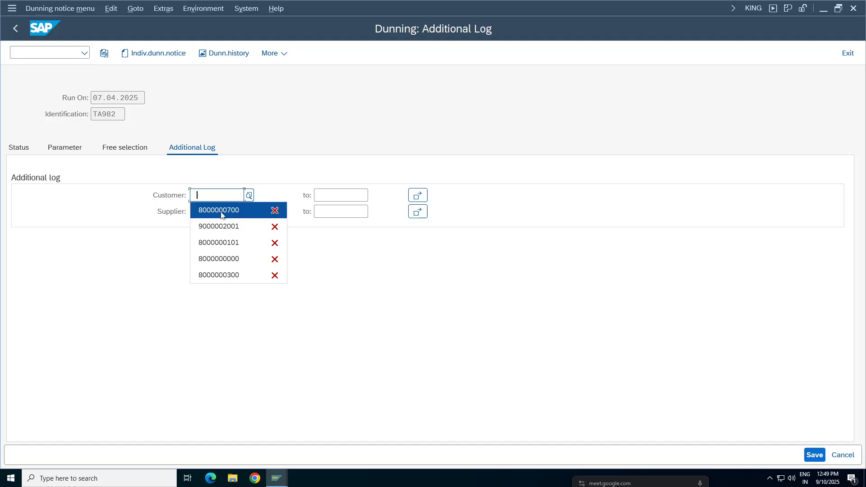
{"action": "left_click", "coordinate": [220, 211]}
{"action": "left_click", "coordinate": [333, 196]}
{"action": "left_click", "coordinate": [21, 149]}
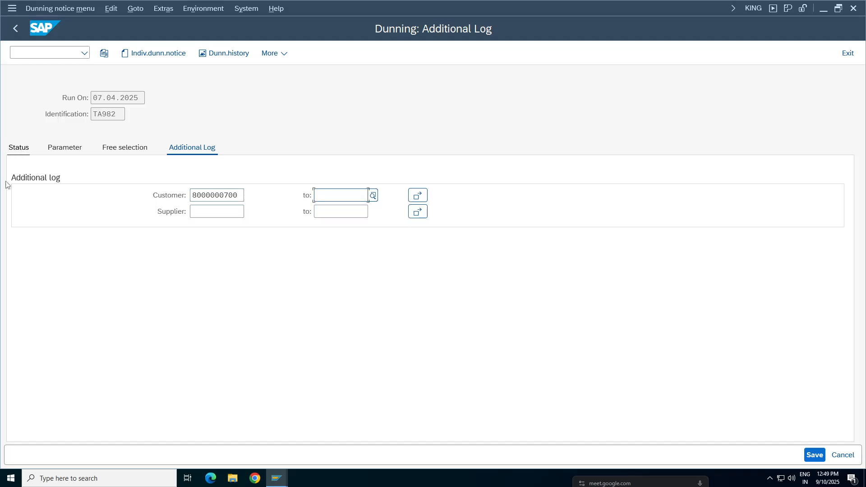
{"action": "left_click", "coordinate": [197, 247]}
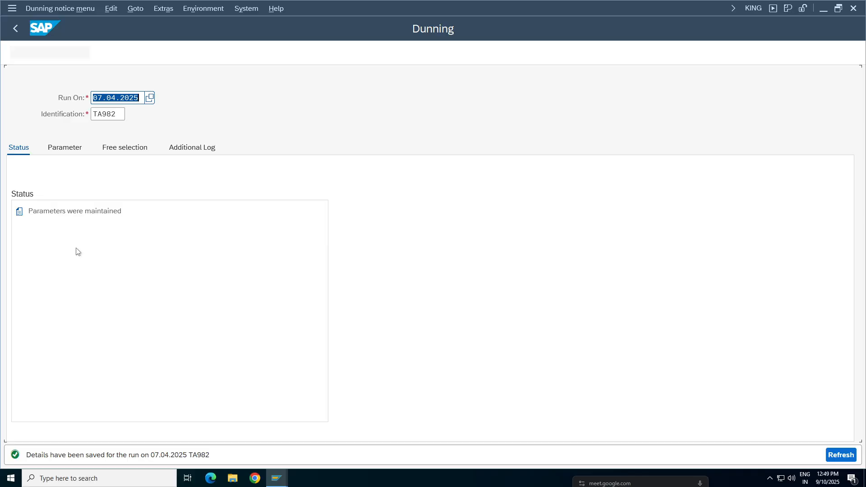
Step: Schedule the dunning selection of run TA982 with output device LP01 and immediate start, and refresh the run status
{"action": "left_click", "coordinate": [65, 148]}
{"action": "key", "text": "F3"}
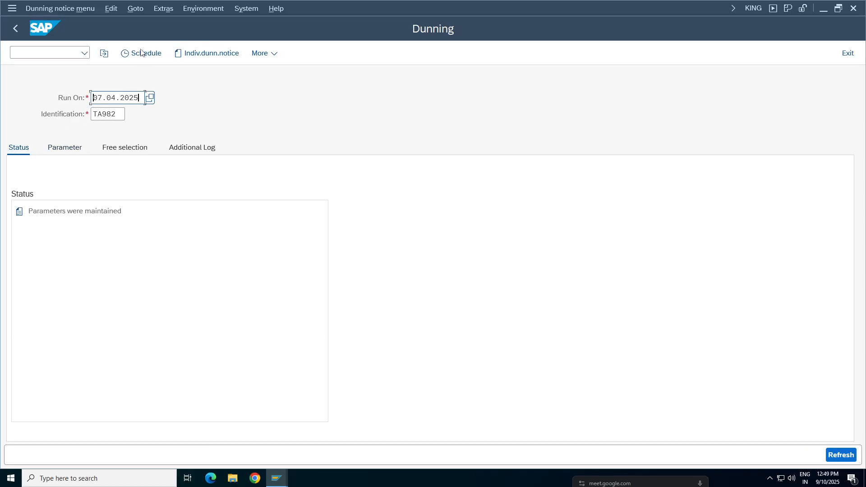
{"action": "left_click", "coordinate": [142, 53]}
{"action": "key", "text": "space"}
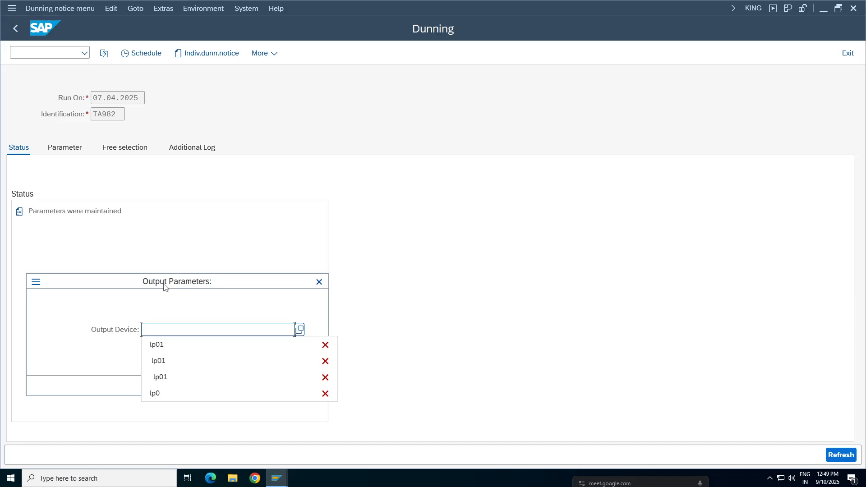
{"action": "left_click", "coordinate": [180, 349]}
{"action": "left_click", "coordinate": [289, 388]}
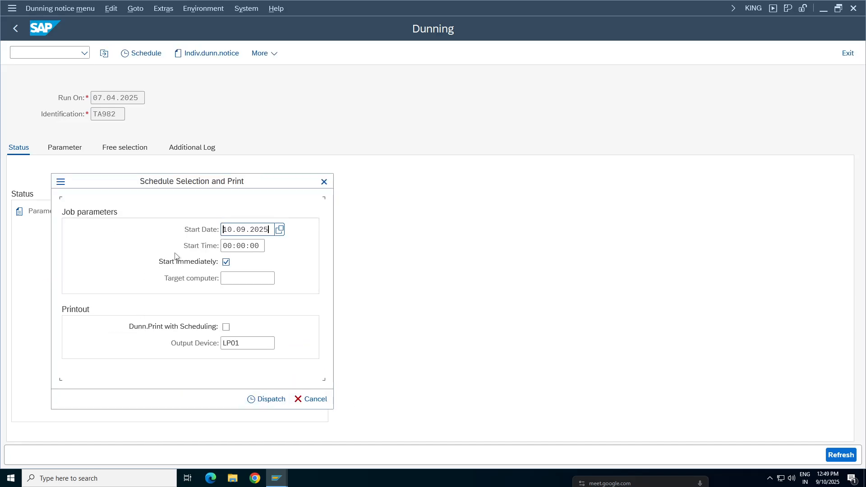
{"action": "key", "text": "F8"}
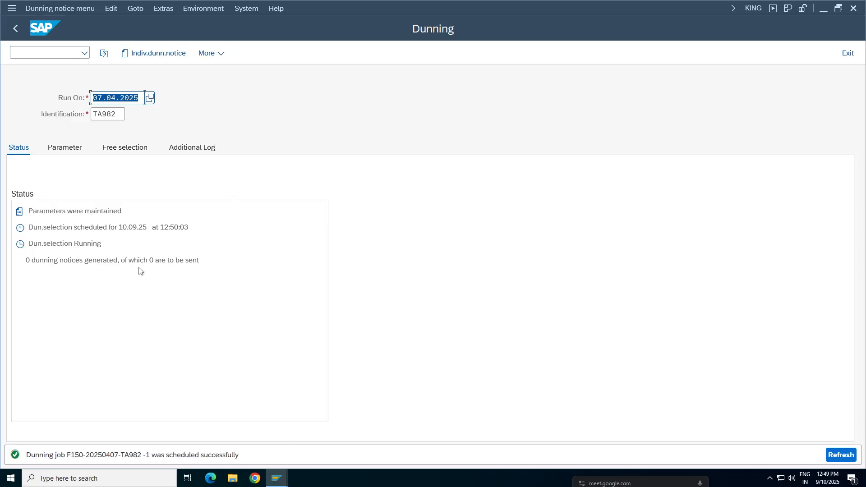
{"action": "key", "text": "Return"}
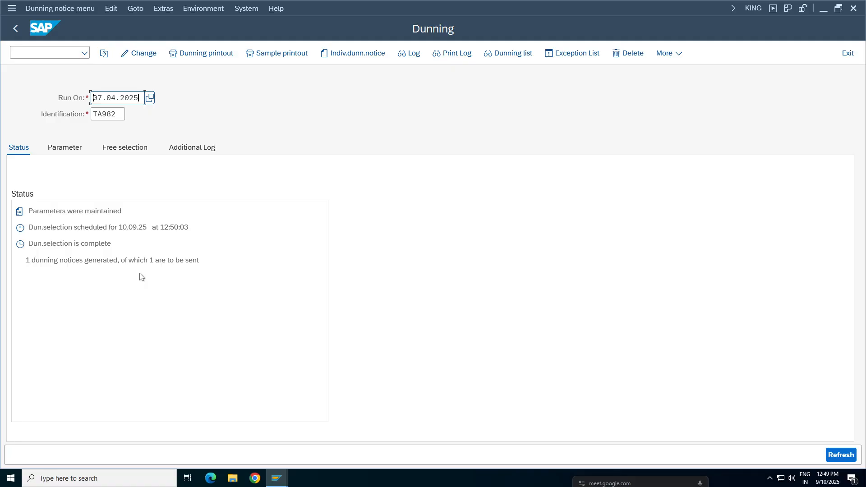
Step: Review the dunning list of run TA982, checking each invoice's dunning level, arrears days and amount, and return to the run
{"action": "left_click", "coordinate": [166, 260]}
{"action": "left_click", "coordinate": [522, 54]}
{"action": "left_click", "coordinate": [400, 335]}
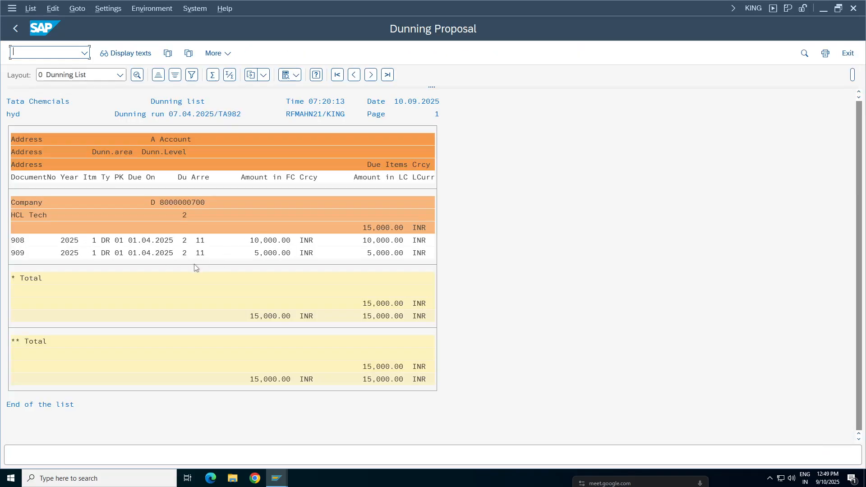
{"action": "left_click", "coordinate": [184, 240]}
{"action": "left_click", "coordinate": [184, 253]}
{"action": "left_click", "coordinate": [201, 240]}
{"action": "left_click", "coordinate": [201, 254]}
{"action": "left_click", "coordinate": [279, 254]}
{"action": "left_click", "coordinate": [15, 28]}
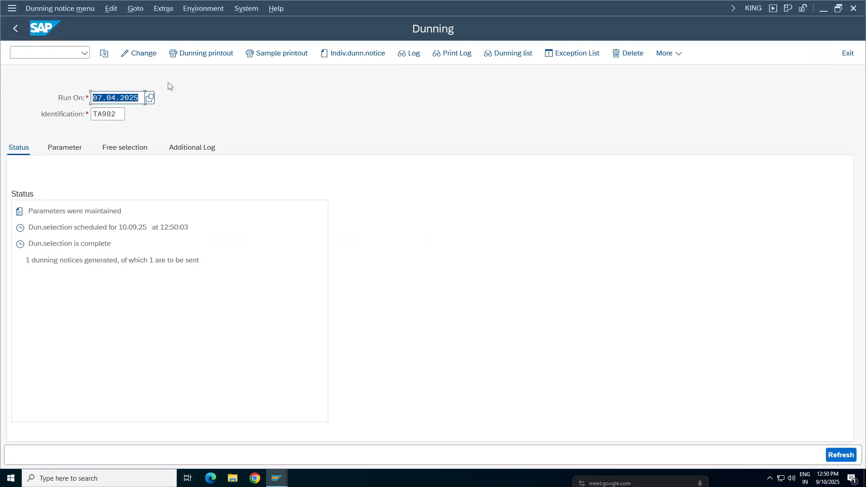
Step: Display a sample dunning printout for run TA982 on output device LP01, read the whole notice and close the preview
{"action": "left_click", "coordinate": [277, 53]}
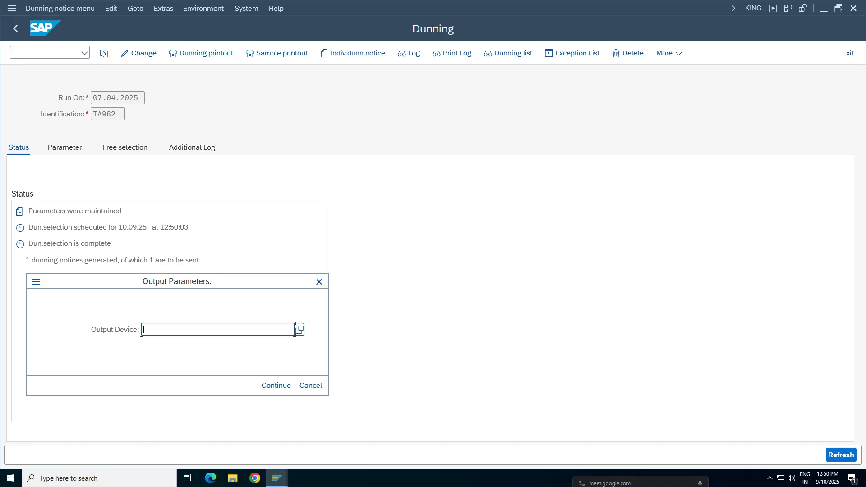
{"action": "type", "text": "LP01"}
{"action": "key", "text": "Return"}
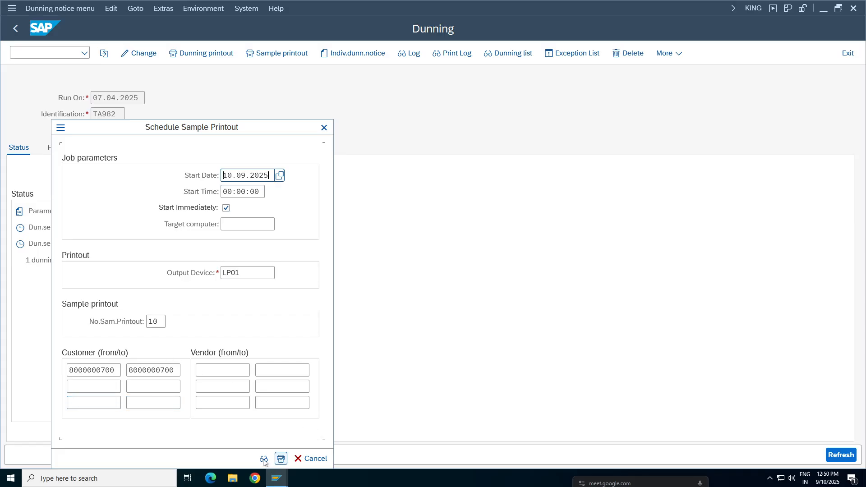
{"action": "left_click", "coordinate": [281, 458]}
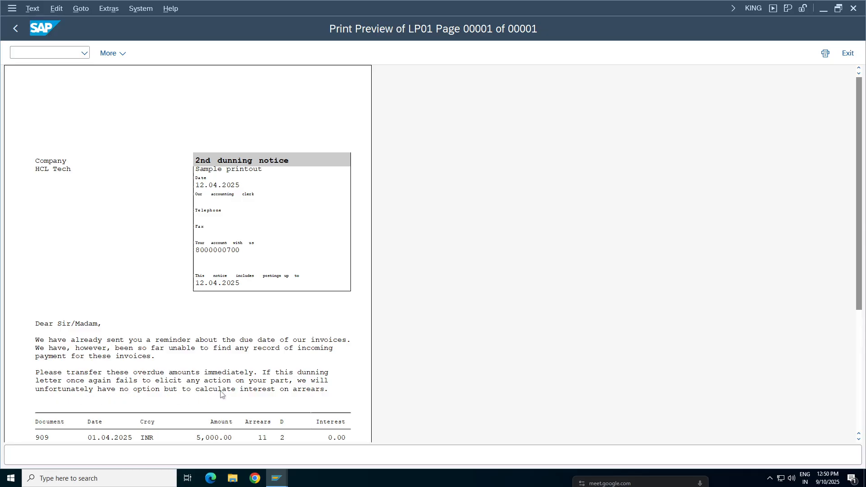
{"action": "left_click_drag", "start_coordinate": [861, 239], "coordinate": [861, 319]}
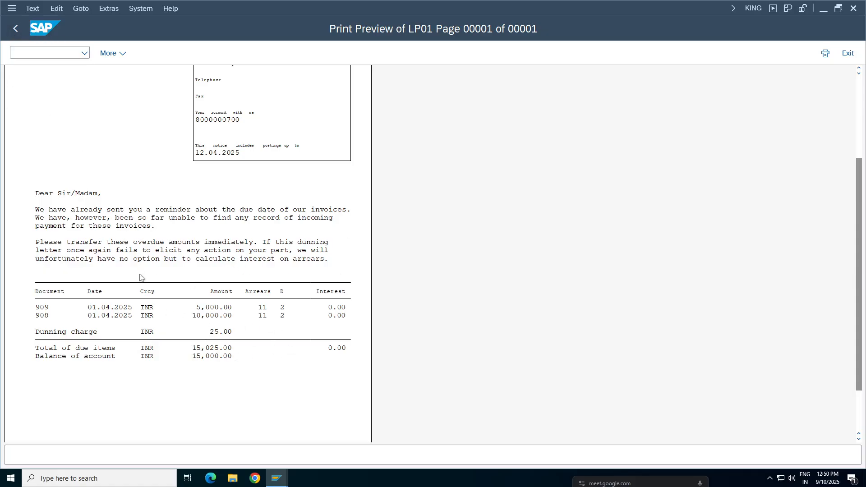
{"action": "left_click", "coordinate": [16, 28]}
{"action": "left_click", "coordinate": [15, 28]}
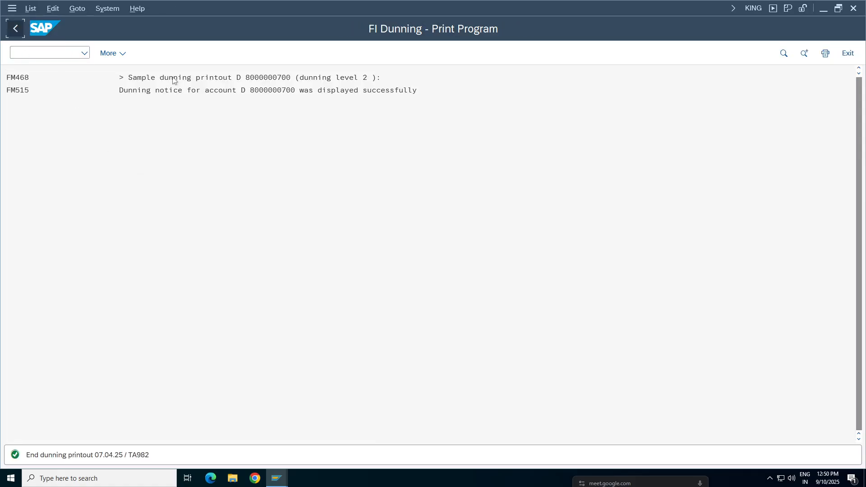
Step: Delete the dunning run data of TA982 while keeping its parameters
{"action": "left_click", "coordinate": [71, 9]}
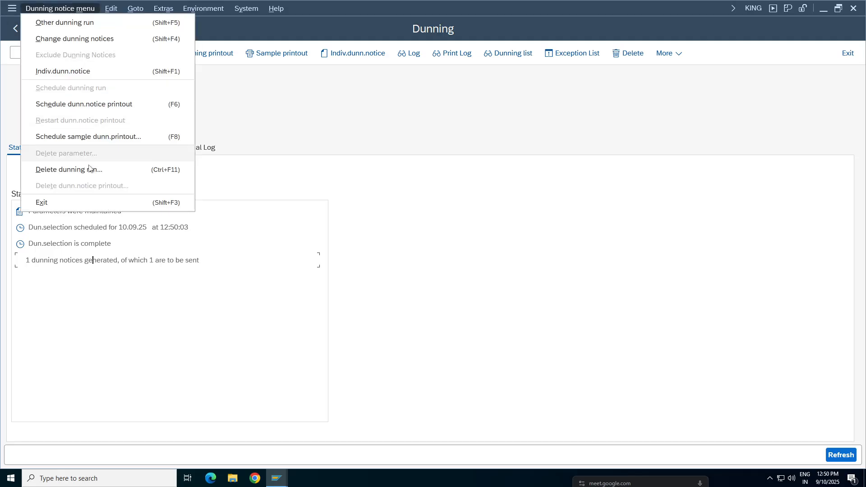
{"action": "left_click", "coordinate": [38, 170]}
{"action": "left_click", "coordinate": [195, 247]}
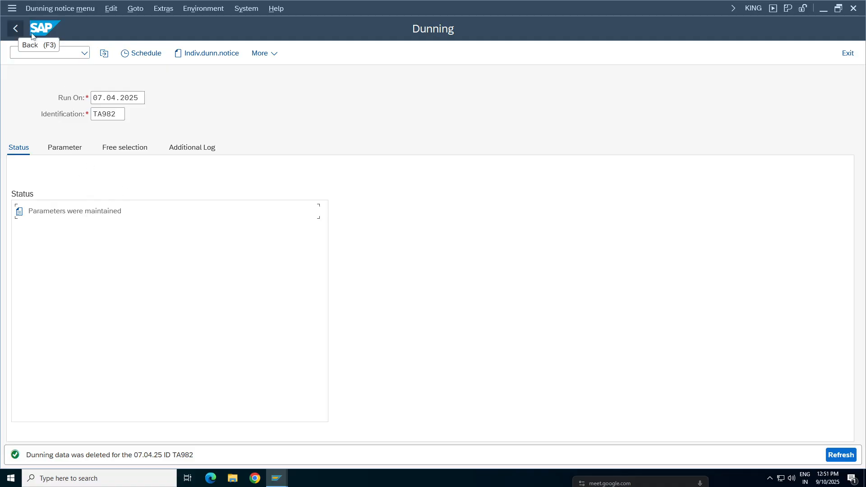
Step: Open dunning procedure TADP from the dunning environment and display its charges in currency INR
{"action": "left_click", "coordinate": [197, 8]}
{"action": "left_click", "coordinate": [201, 38]}
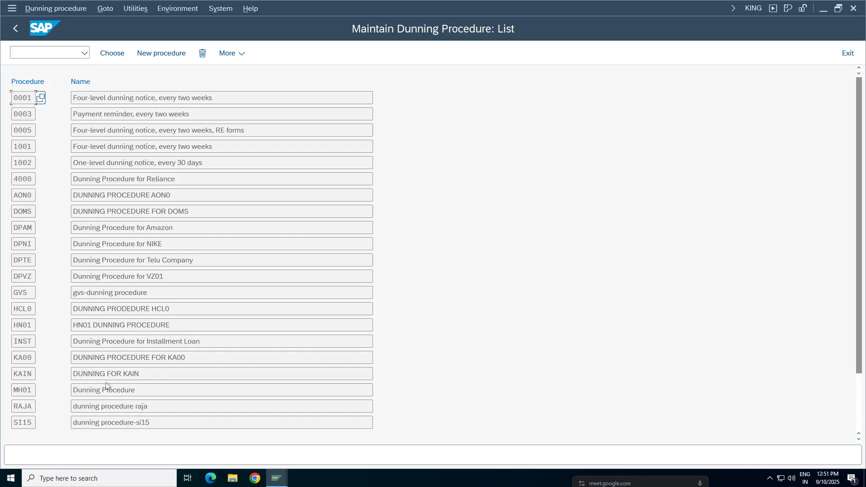
{"action": "scroll", "coordinate": [106, 386], "scroll_direction": "down", "scroll_amount": 5}
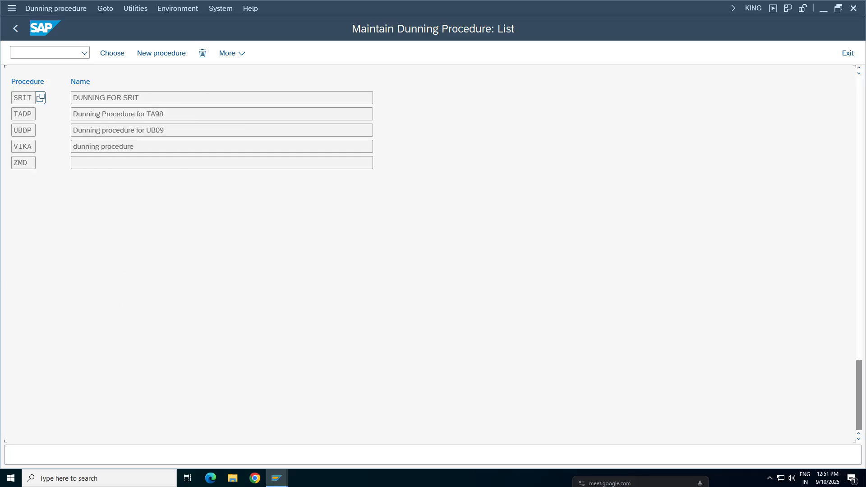
{"action": "double_click", "coordinate": [23, 114]}
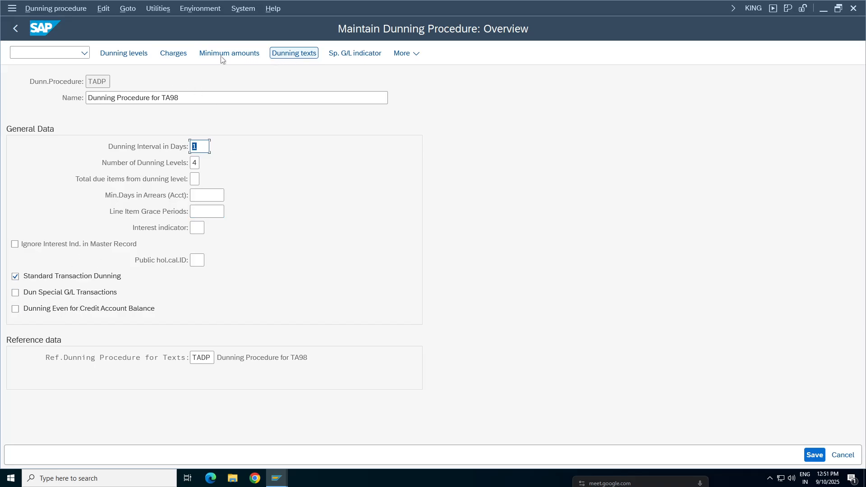
{"action": "left_click", "coordinate": [173, 54]}
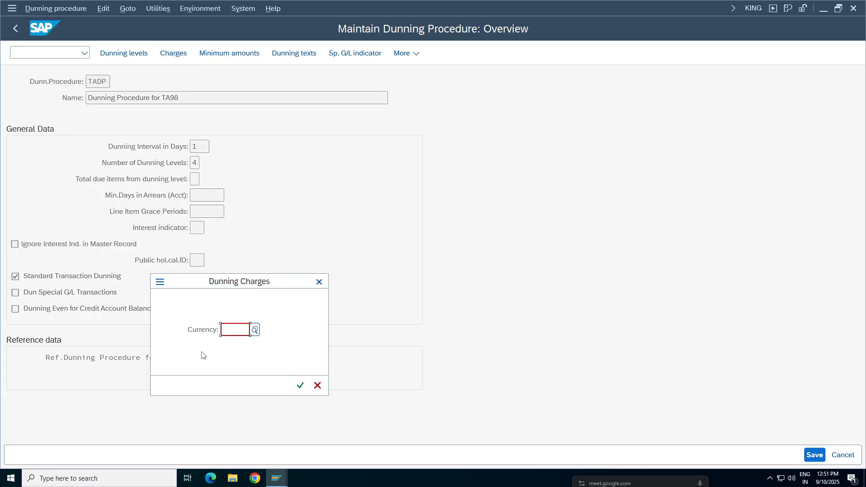
{"action": "type", "text": "inr"}
{"action": "left_click", "coordinate": [300, 385]}
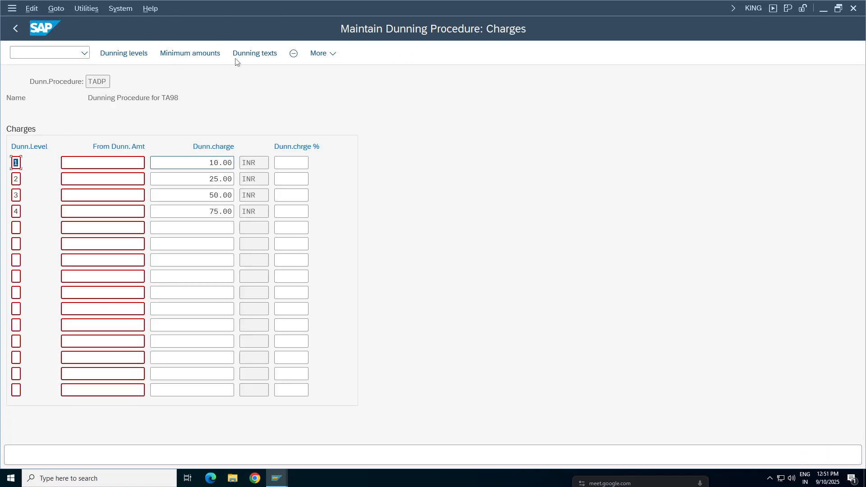
Step: Check the INR minimum amounts of dunning procedure TADP and return to its charges
{"action": "left_click", "coordinate": [170, 54]}
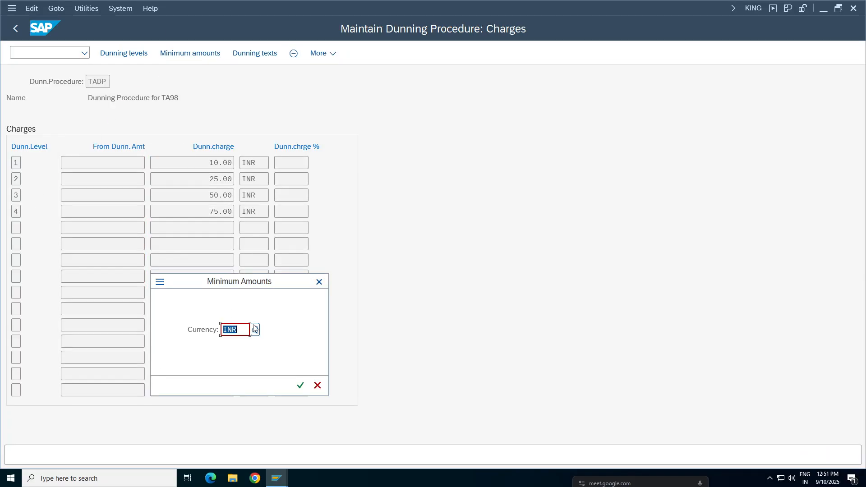
{"action": "left_click", "coordinate": [299, 385]}
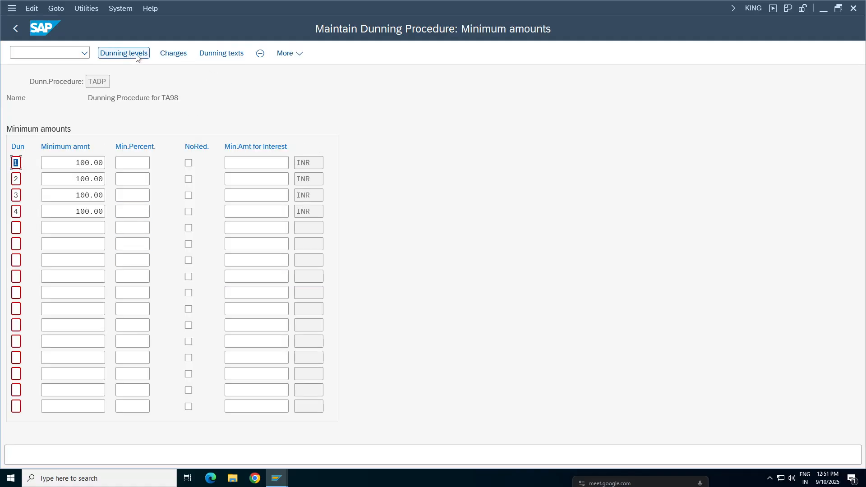
{"action": "left_click", "coordinate": [173, 53]}
{"action": "left_click", "coordinate": [299, 385]}
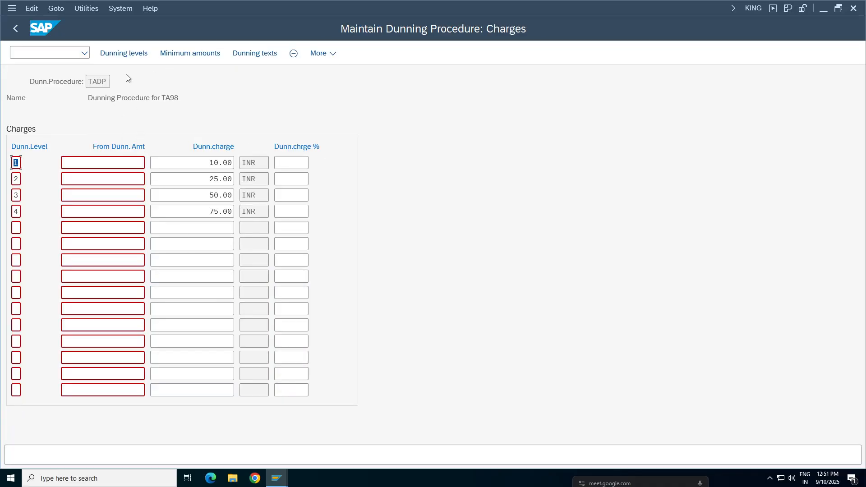
Step: Enable interest calculation for dunning levels 1 to 4 of procedure TADP and return to the overview
{"action": "left_click", "coordinate": [120, 56]}
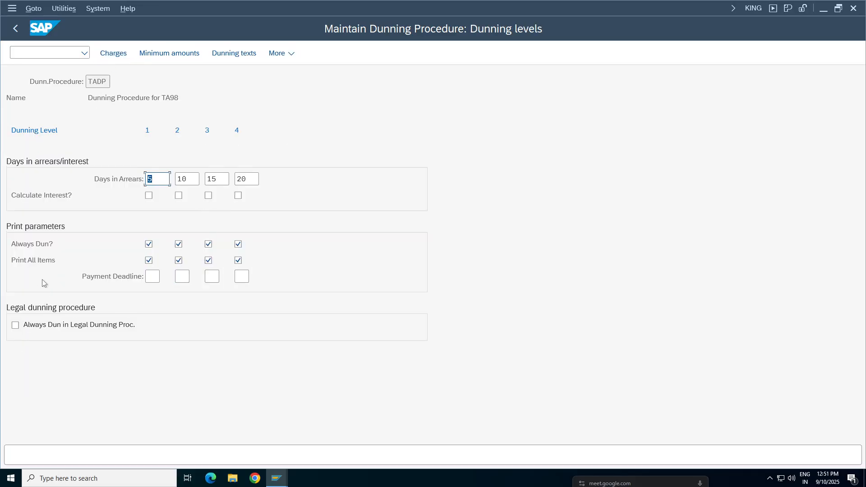
{"action": "left_click", "coordinate": [148, 195]}
{"action": "left_click", "coordinate": [178, 195]}
{"action": "left_click", "coordinate": [208, 195]}
{"action": "left_click", "coordinate": [238, 195]}
{"action": "left_click", "coordinate": [22, 30]}
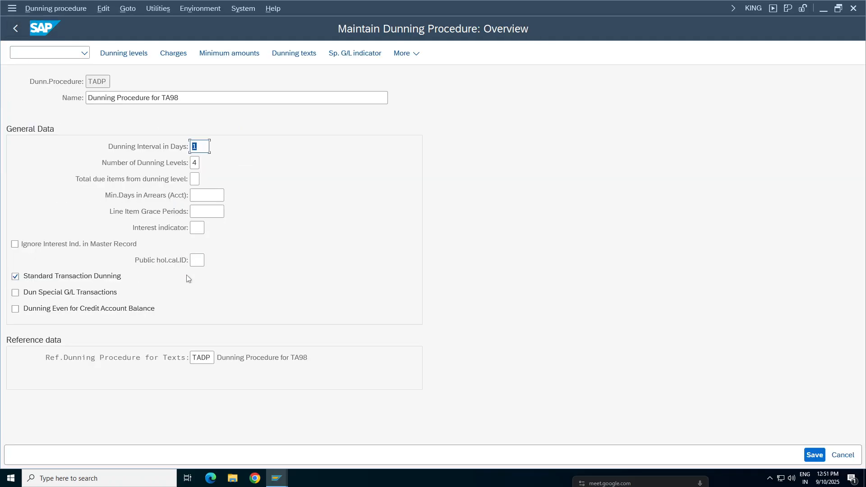
Step: Save dunning procedure TADP under the proposed Tata Group Tata98 customizing request and leave the procedure list
{"action": "left_click", "coordinate": [814, 455]}
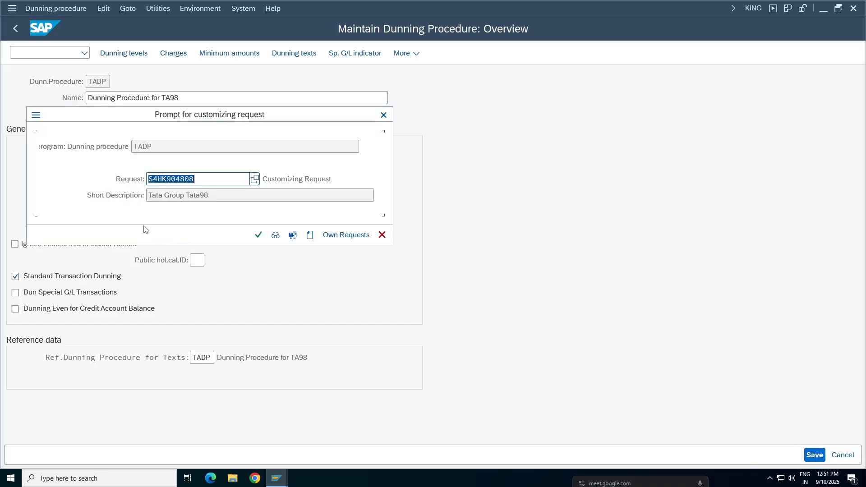
{"action": "key", "text": "Return"}
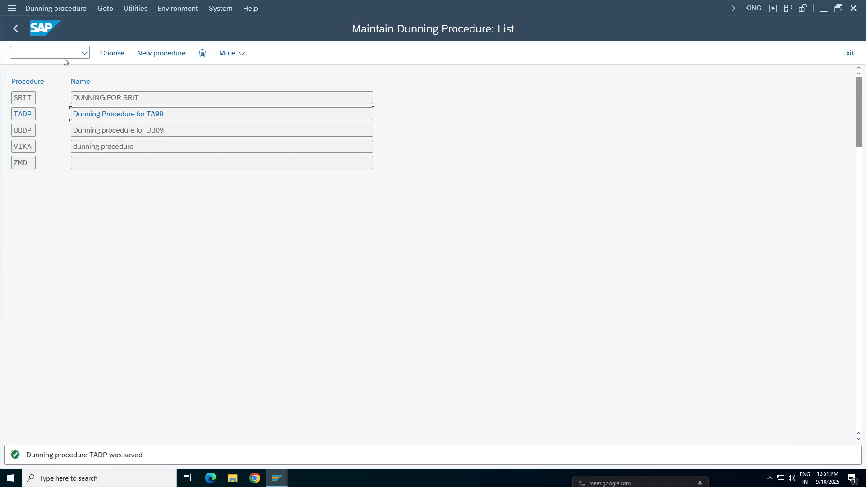
{"action": "left_click", "coordinate": [16, 30]}
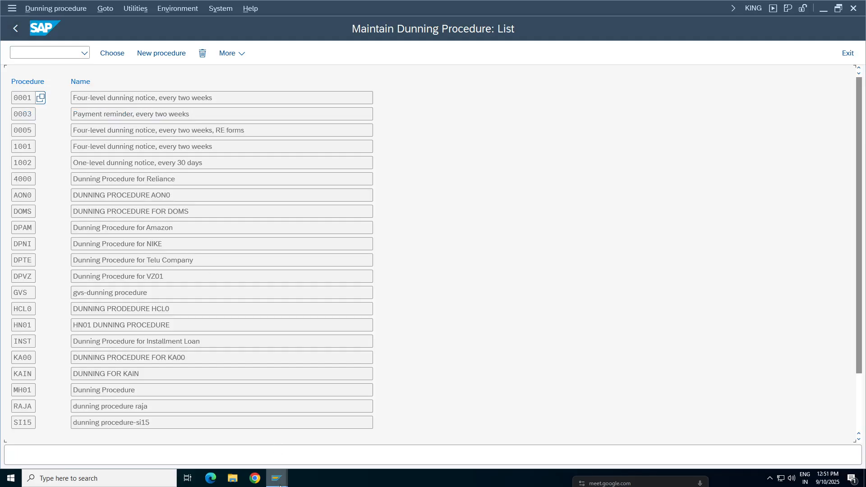
Step: Switch to the HCL Tech business partner display and review its account management, payment transactions and correspondence data for TA98
{"action": "mouse_move", "coordinate": [280, 485]}
{"action": "left_click", "coordinate": [215, 444]}
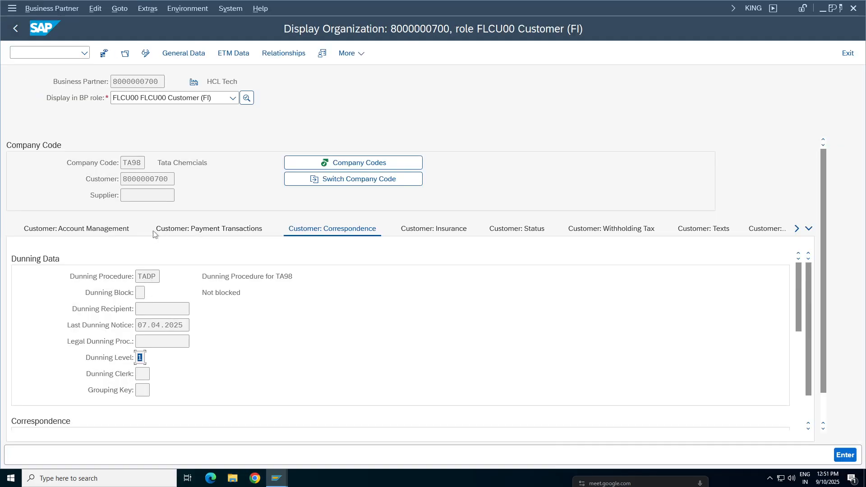
{"action": "left_click", "coordinate": [95, 232]}
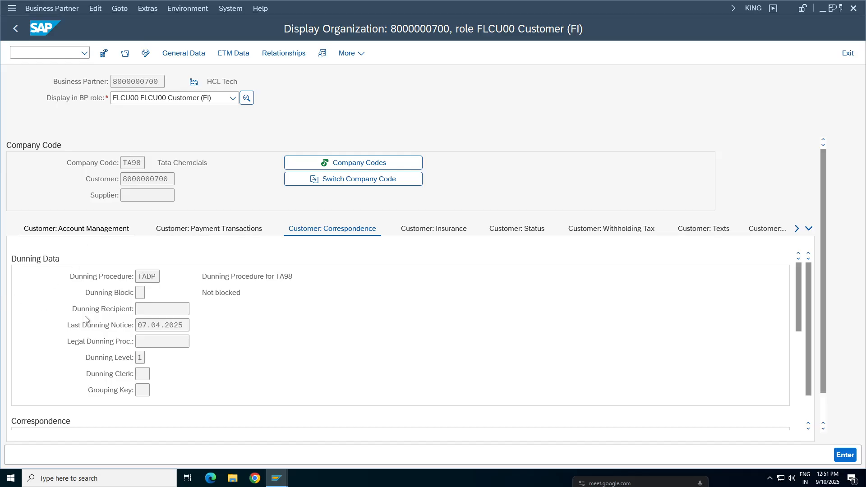
{"action": "left_click", "coordinate": [221, 238]}
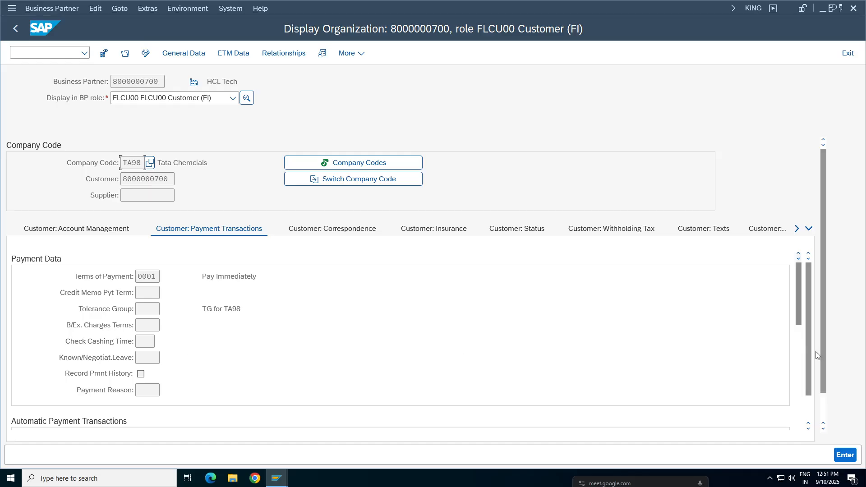
{"action": "left_click_drag", "start_coordinate": [798, 292], "coordinate": [321, 218]}
{"action": "left_click", "coordinate": [344, 229]}
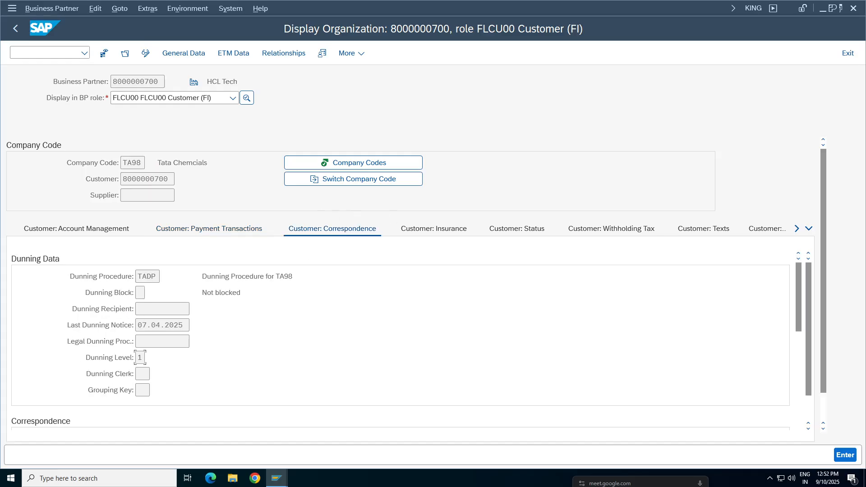
Step: Check the partner's payment transactions in the general role 000000, and return to the company code data of role FLCU00
{"action": "left_click", "coordinate": [233, 98]}
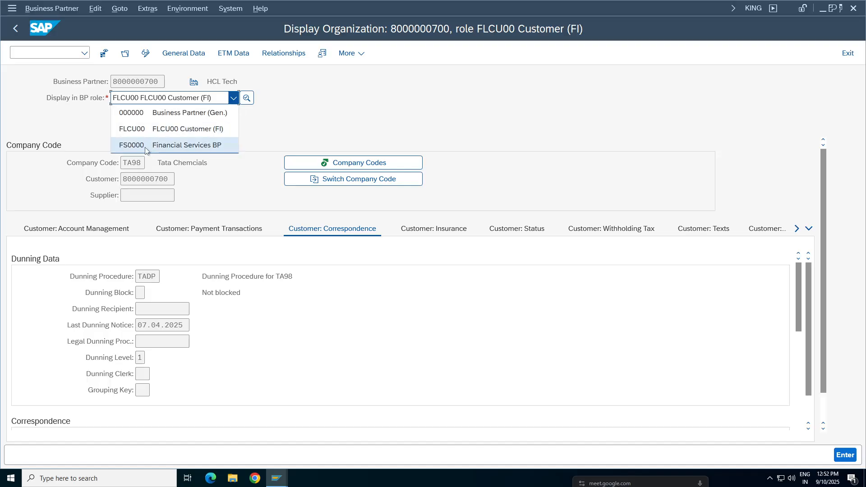
{"action": "left_click", "coordinate": [156, 113]}
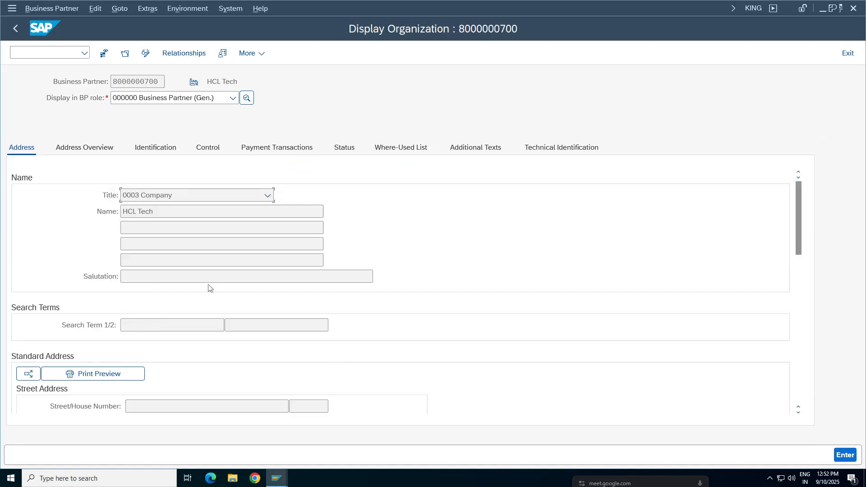
{"action": "left_click", "coordinate": [281, 155]}
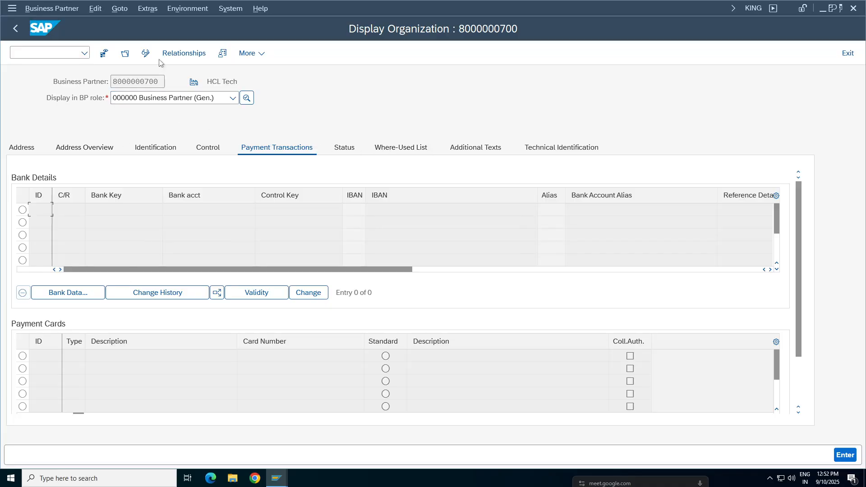
{"action": "left_click", "coordinate": [157, 100]}
{"action": "left_click", "coordinate": [144, 121]}
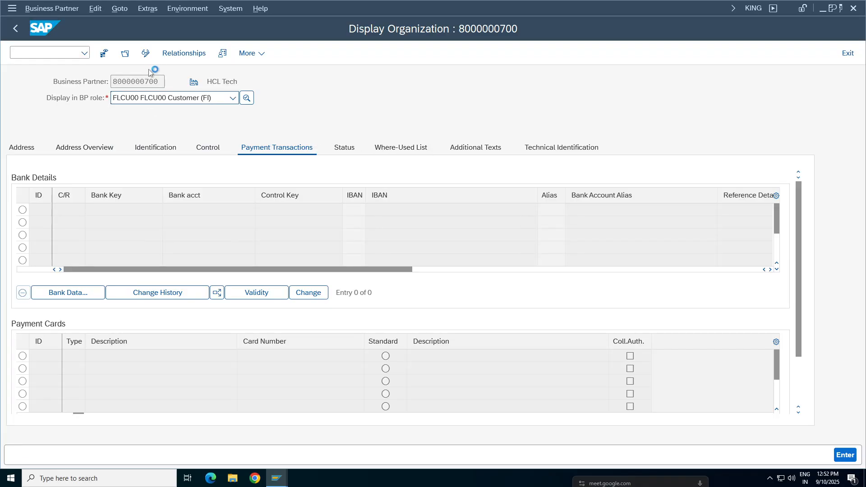
{"action": "left_click", "coordinate": [185, 53]}
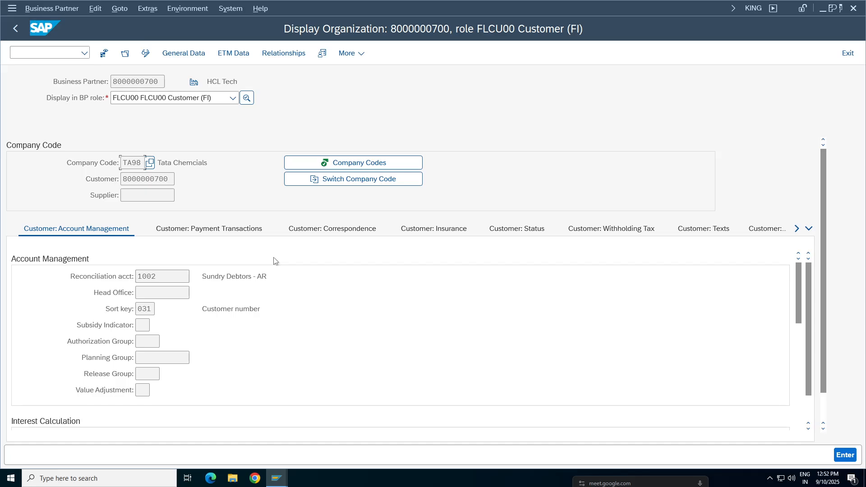
Step: Display the interest calculation settings in the customer's account management data
{"action": "left_click", "coordinate": [807, 228]}
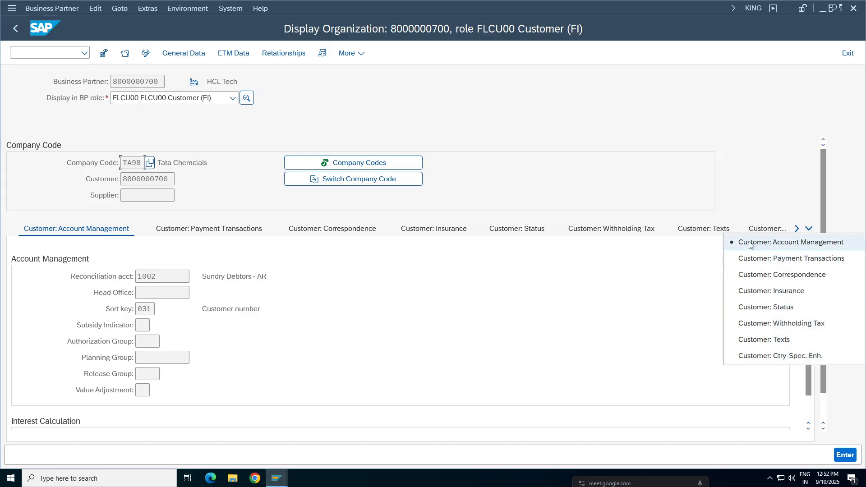
{"action": "left_click", "coordinate": [784, 242]}
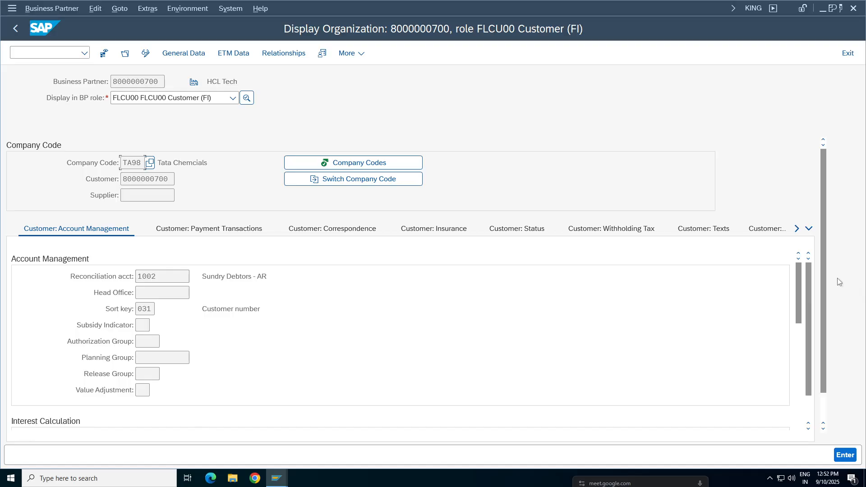
{"action": "left_click_drag", "start_coordinate": [799, 279], "coordinate": [800, 305]}
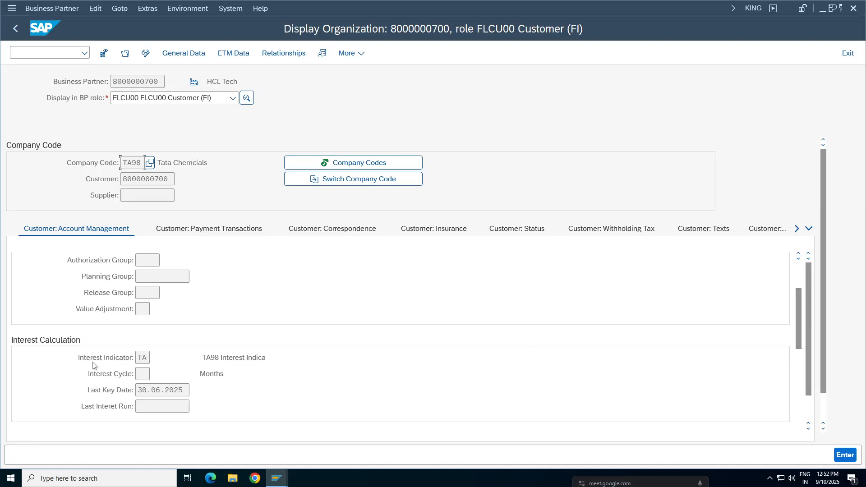
Step: Switch to dunning run TA982, dispatch its selection with immediate start on output device LP01, and refresh the status
{"action": "left_click_drag", "start_coordinate": [147, 358], "coordinate": [137, 357]}
{"action": "left_click", "coordinate": [283, 482]}
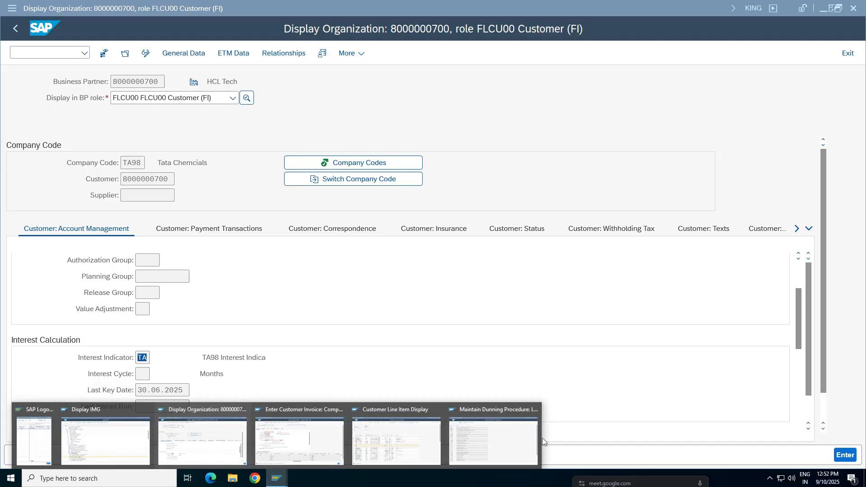
{"action": "left_click", "coordinate": [494, 440]}
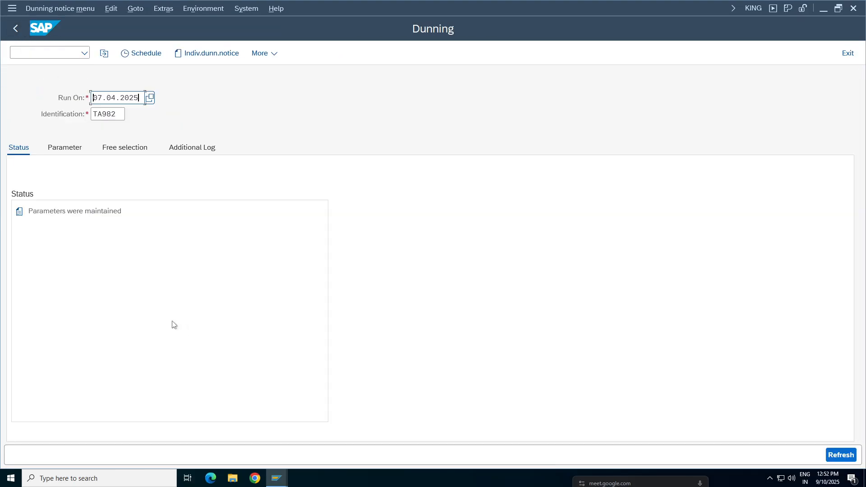
{"action": "left_click", "coordinate": [135, 53]}
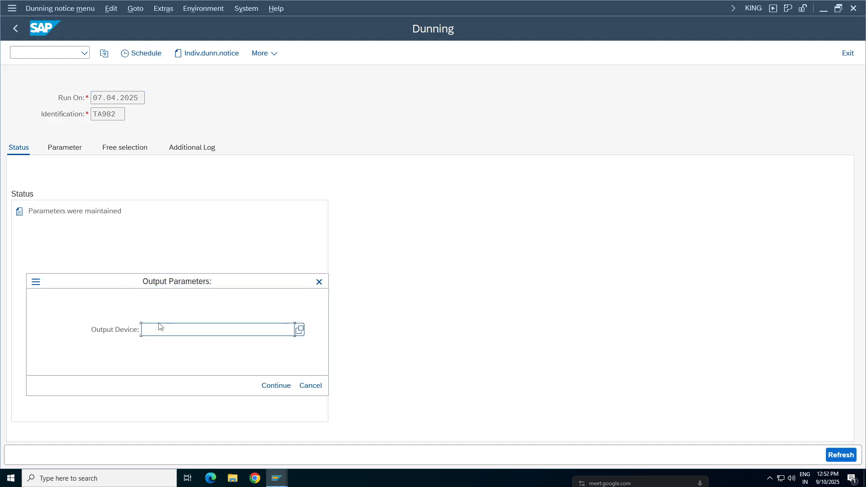
{"action": "type", "text": "LP01"}
{"action": "key", "text": "Return"}
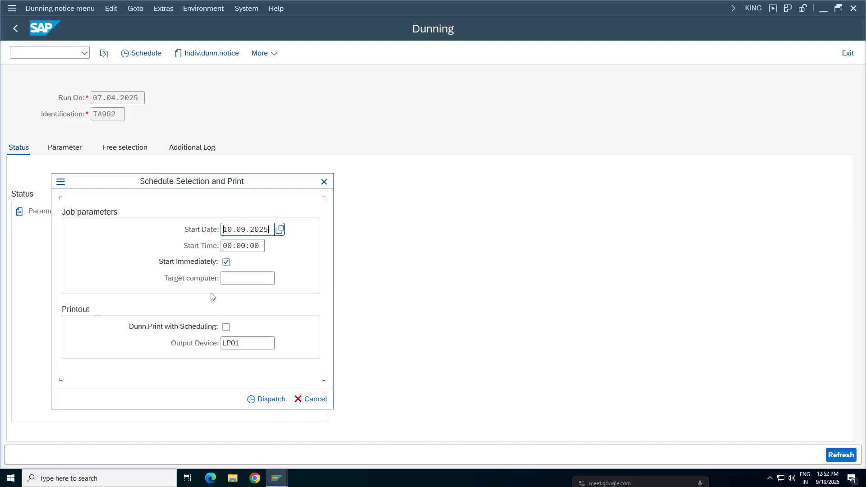
{"action": "left_click", "coordinate": [270, 399]}
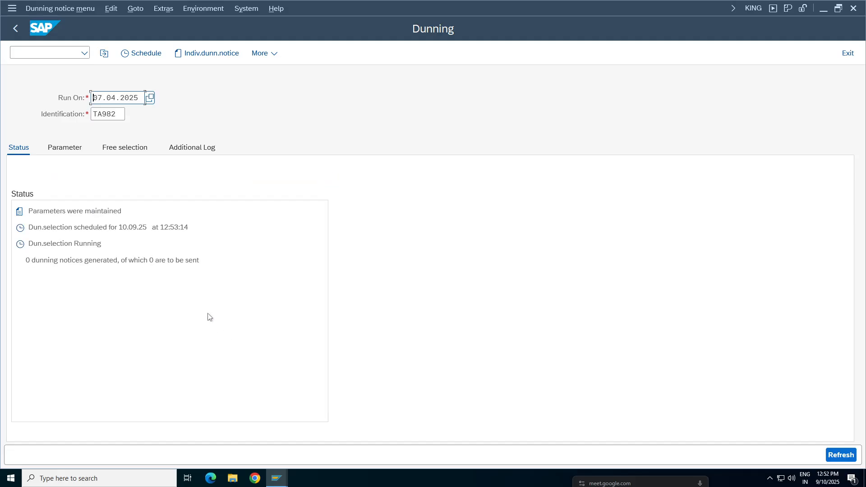
{"action": "key", "text": "Return"}
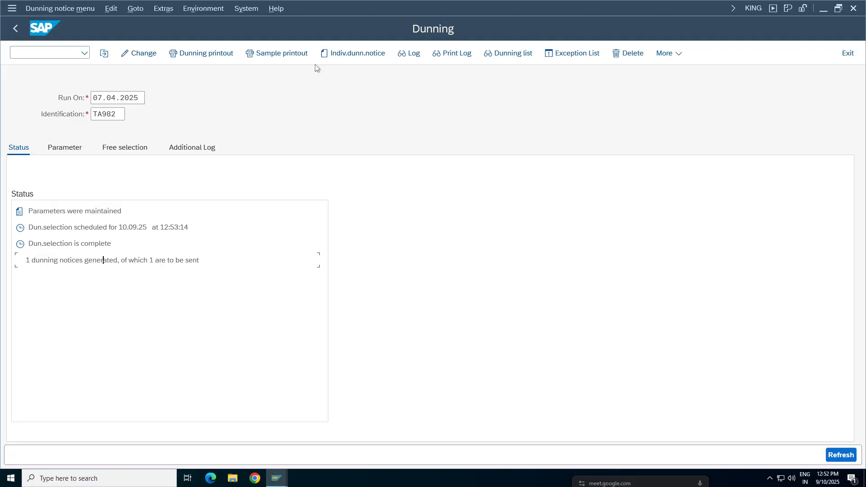
Step: Display the dunning list of run TA982 without a variant and return to the run status
{"action": "left_click", "coordinate": [520, 54]}
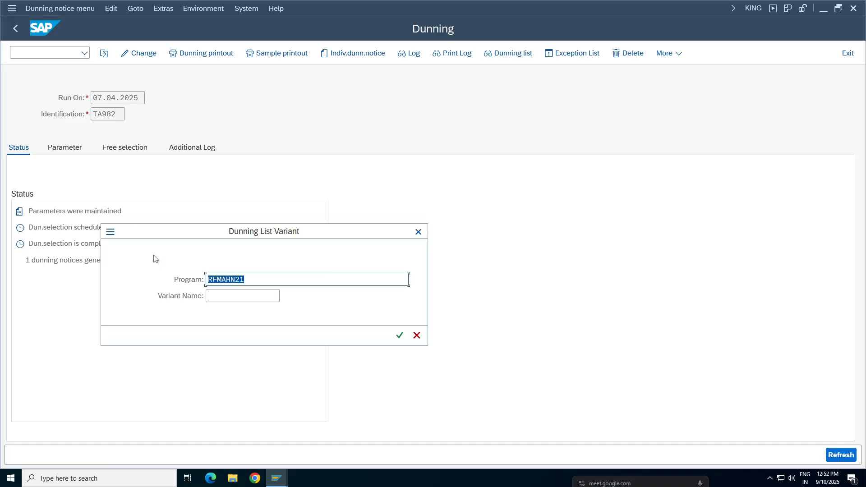
{"action": "key", "text": "Return"}
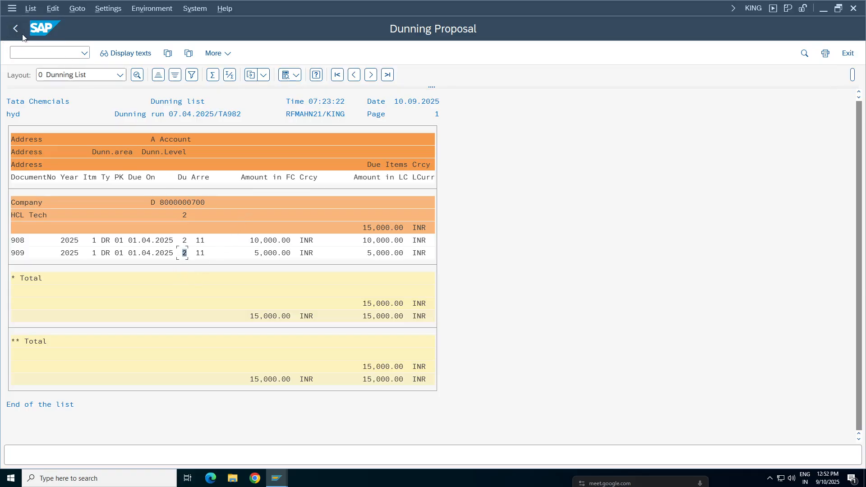
{"action": "left_click", "coordinate": [16, 28]}
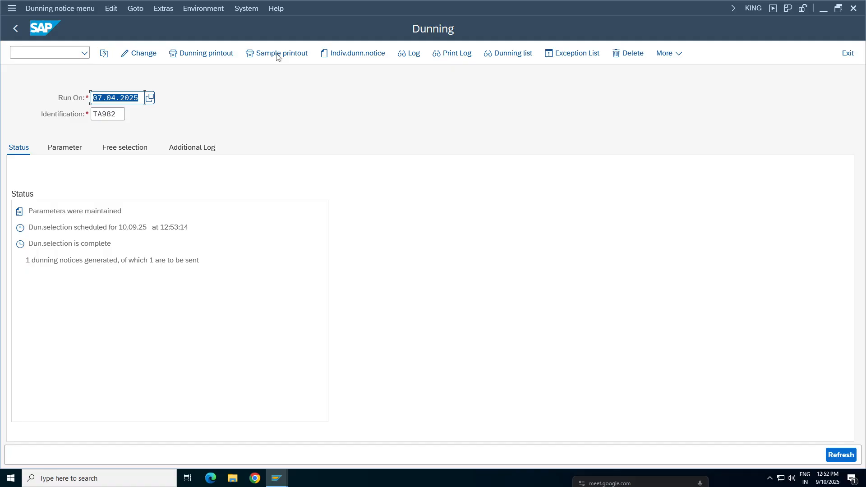
Step: Preview the sample printout of the dunning notice for output device LP01, check its interest amounts, and return to the run
{"action": "left_click", "coordinate": [278, 54]}
{"action": "type", "text": "L"}
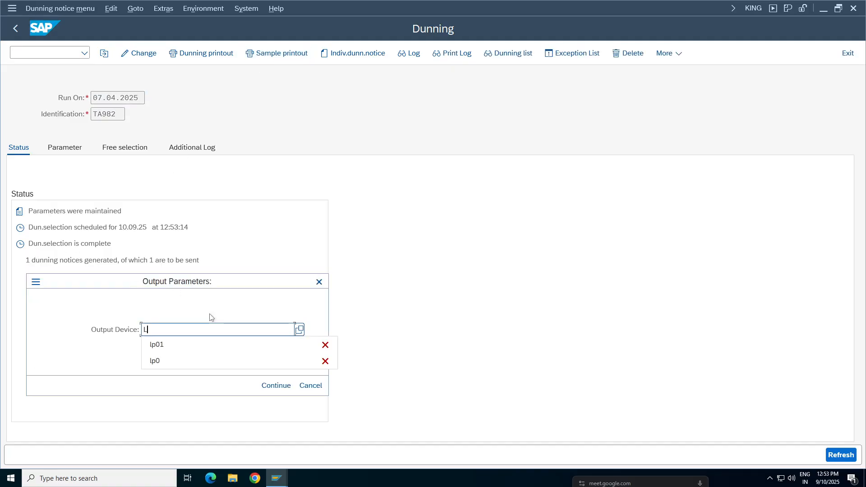
{"action": "type", "text": "P01"}
{"action": "key", "text": "Return"}
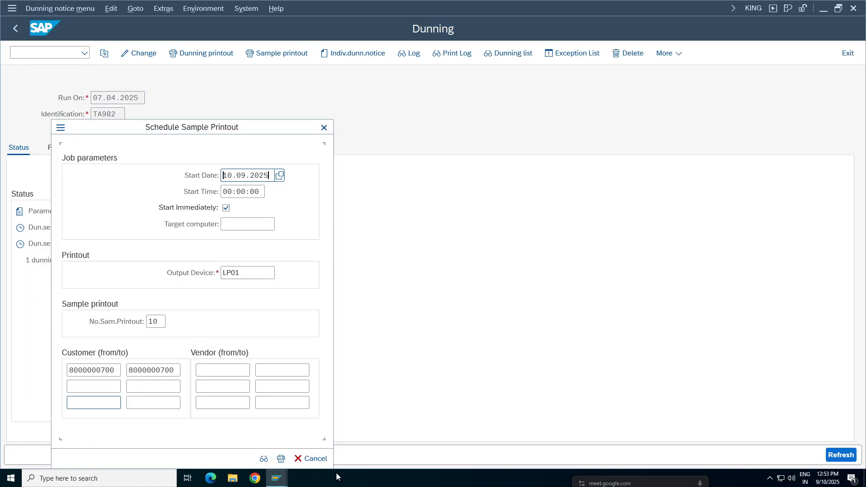
{"action": "left_click", "coordinate": [263, 461]}
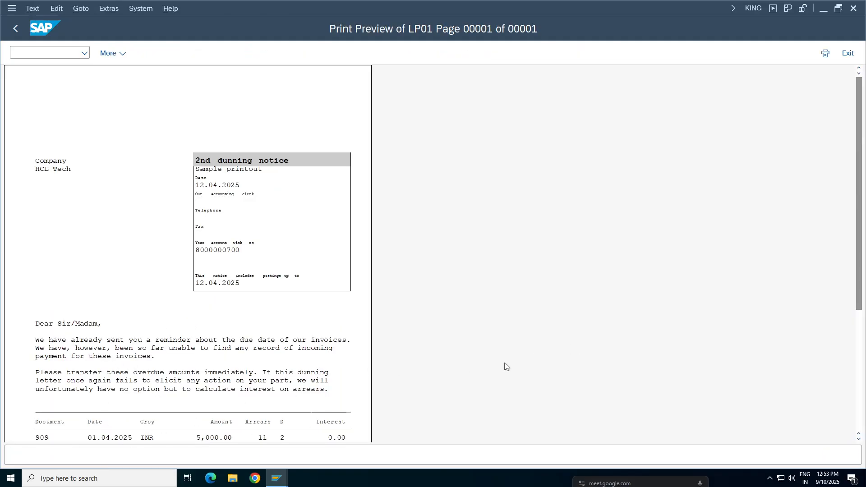
{"action": "left_click_drag", "start_coordinate": [862, 185], "coordinate": [863, 272]}
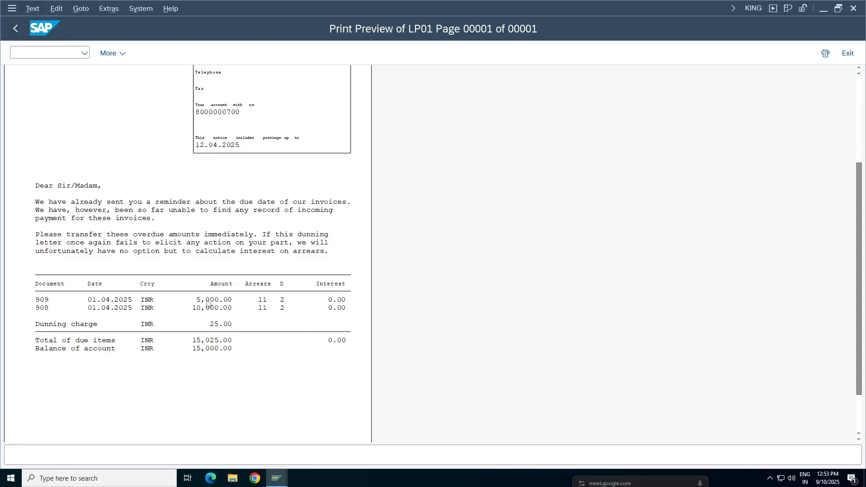
{"action": "left_click", "coordinate": [15, 28]}
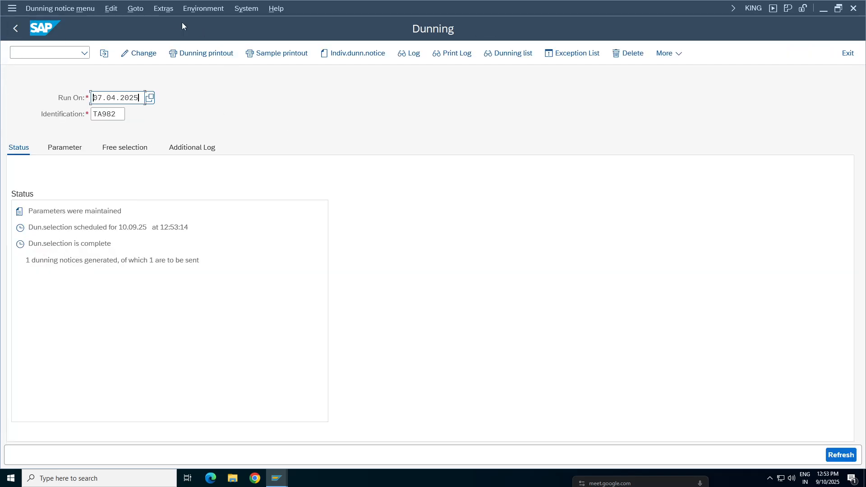
Step: Open the dunning procedure list from the dunning run and inspect the general data of procedure DPVZ for comparison
{"action": "left_click", "coordinate": [205, 9]}
{"action": "left_click", "coordinate": [203, 37]}
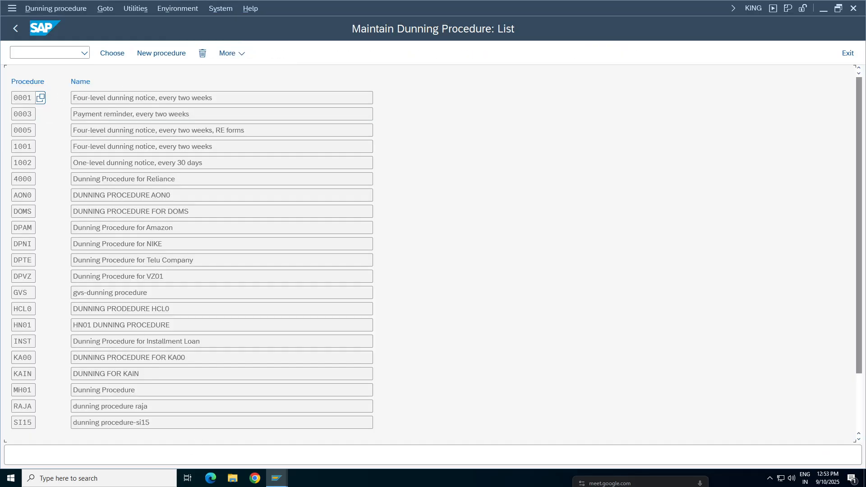
{"action": "double_click", "coordinate": [149, 276]}
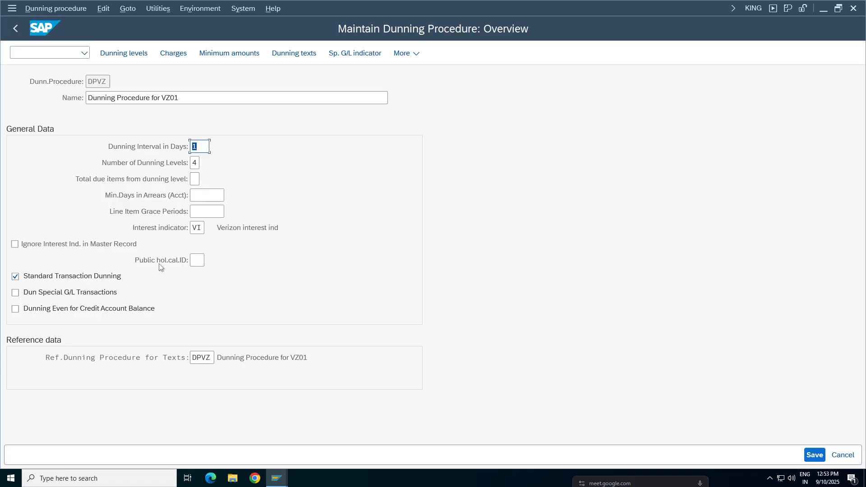
{"action": "left_click", "coordinate": [15, 28]}
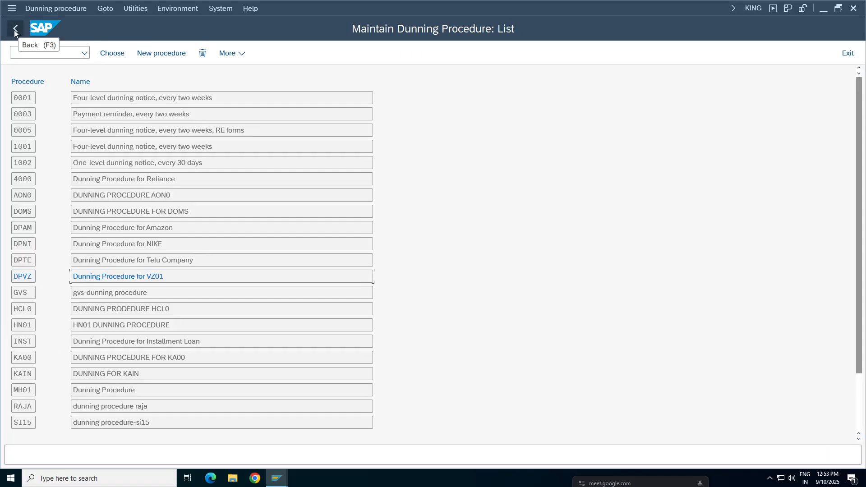
{"action": "left_click", "coordinate": [179, 9]}
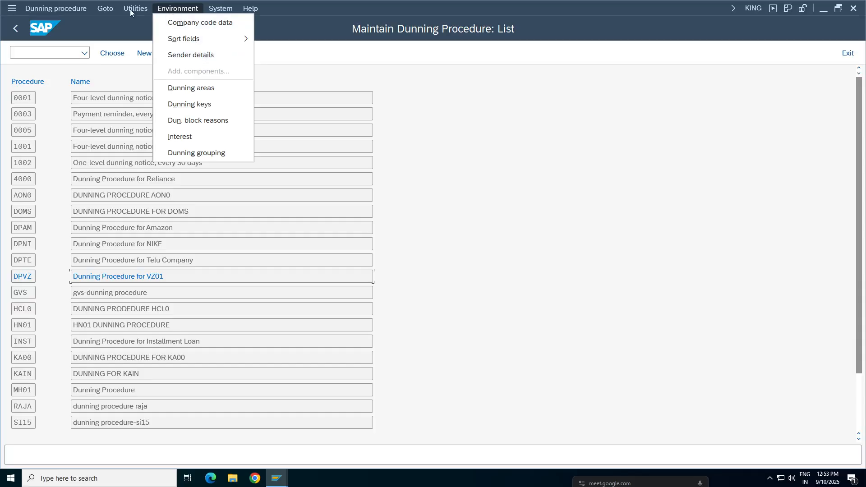
{"action": "mouse_move", "coordinate": [131, 9]}
{"action": "left_click", "coordinate": [99, 276]}
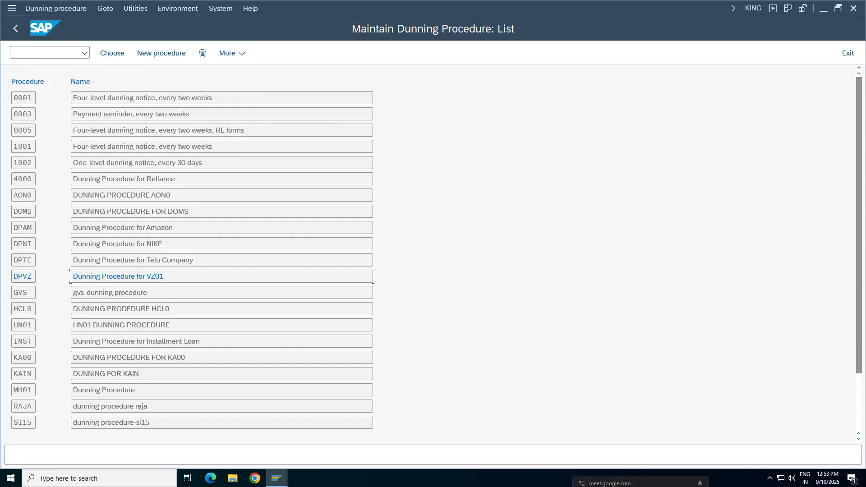
Step: Open dunning procedure TADP and set its interest indicator to TA, checking it against the indicator in the customer's master record
{"action": "scroll", "coordinate": [109, 283], "scroll_direction": "down", "scroll_amount": 5}
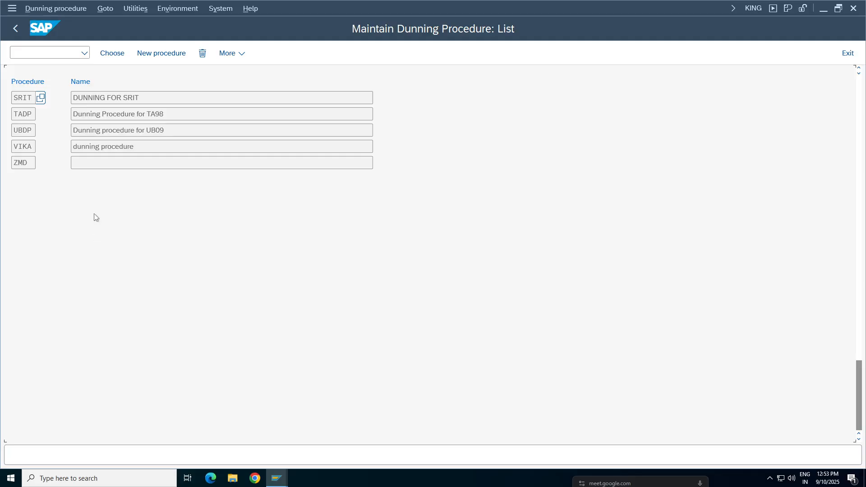
{"action": "double_click", "coordinate": [112, 116]}
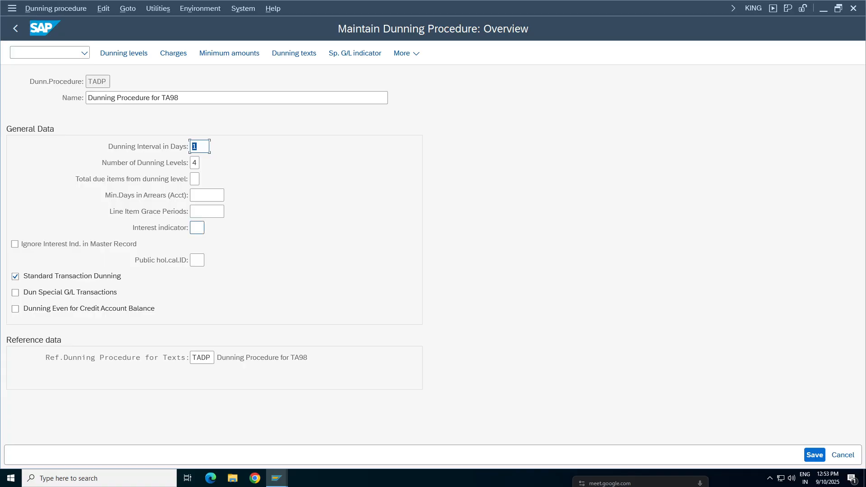
{"action": "left_click", "coordinate": [197, 227]}
{"action": "left_click", "coordinate": [280, 482]}
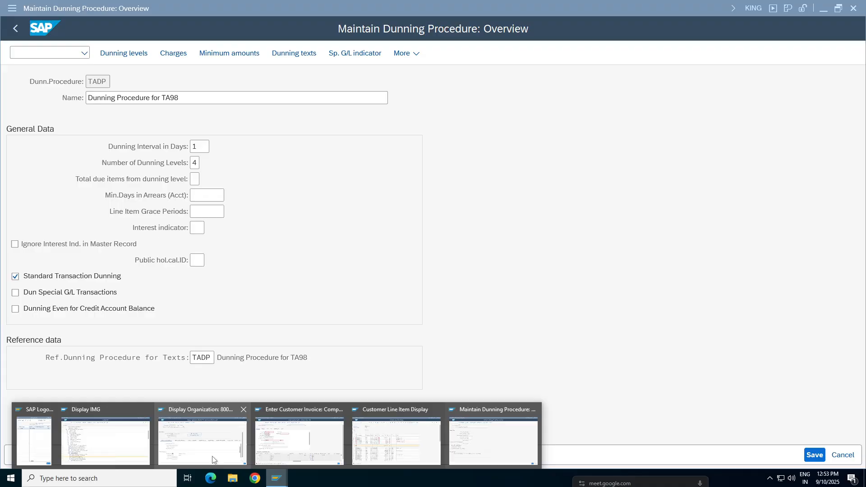
{"action": "left_click", "coordinate": [210, 449]}
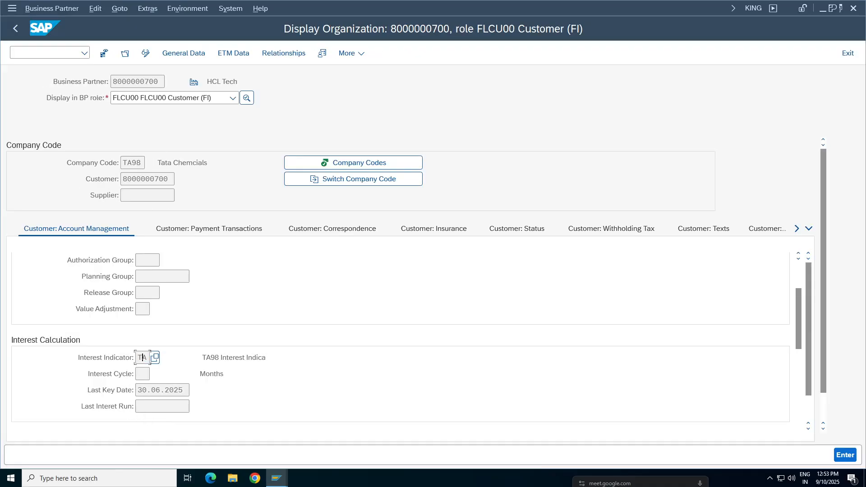
{"action": "left_click", "coordinate": [286, 481]}
{"action": "left_click", "coordinate": [491, 451]}
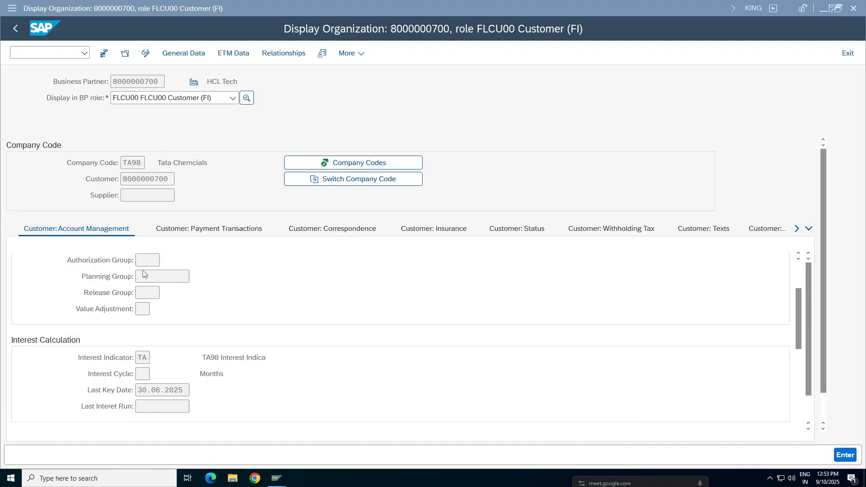
{"action": "double_click", "coordinate": [259, 423]}
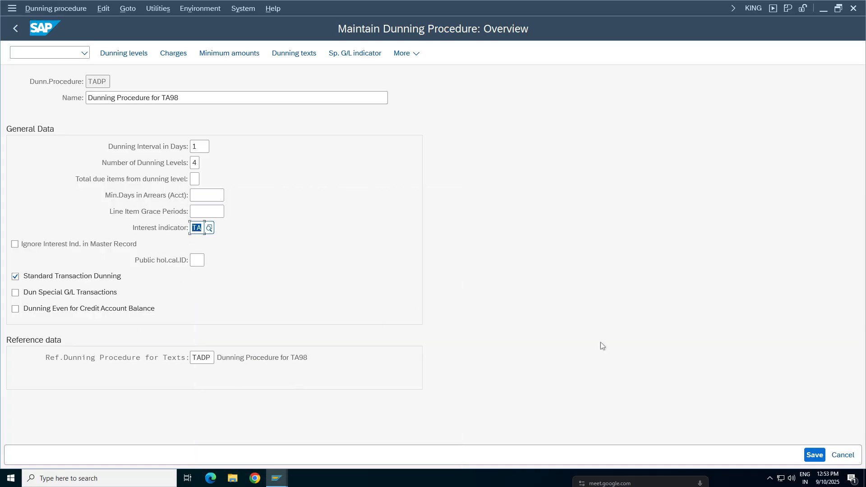
Step: Save dunning procedure TADP under the proposed Tata Group Tata98 customizing request and return to the dunning run
{"action": "left_click", "coordinate": [814, 454]}
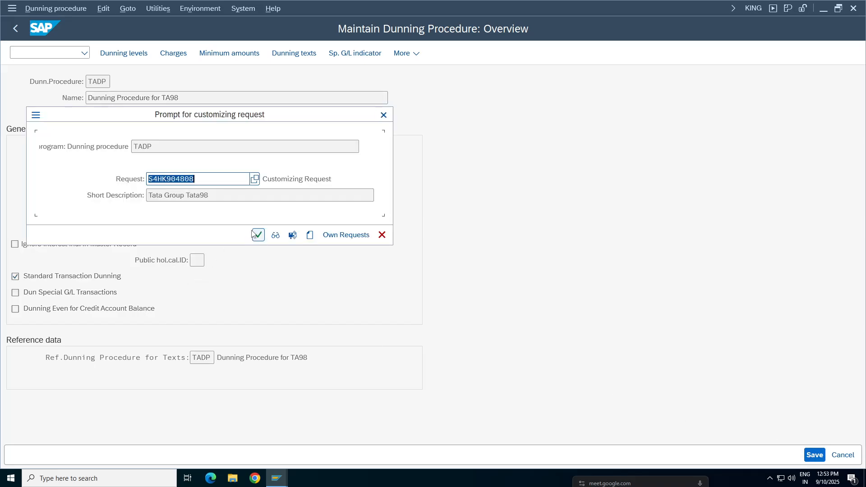
{"action": "left_click", "coordinate": [258, 235]}
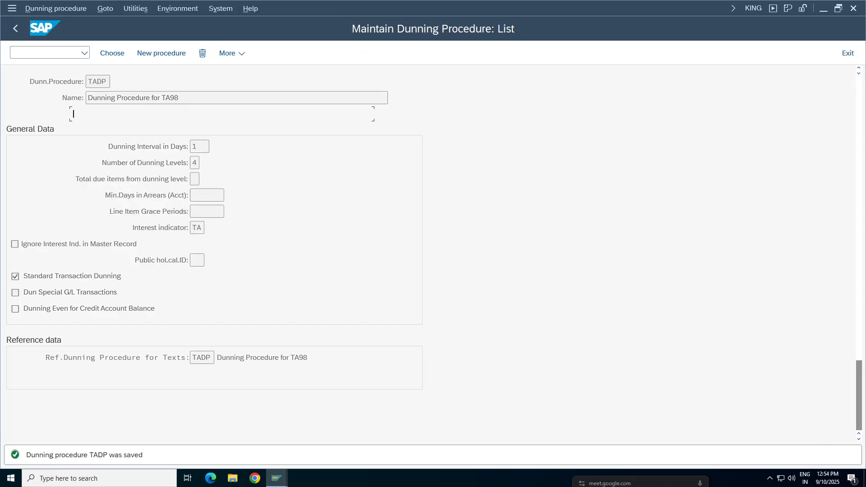
{"action": "left_click", "coordinate": [15, 28]}
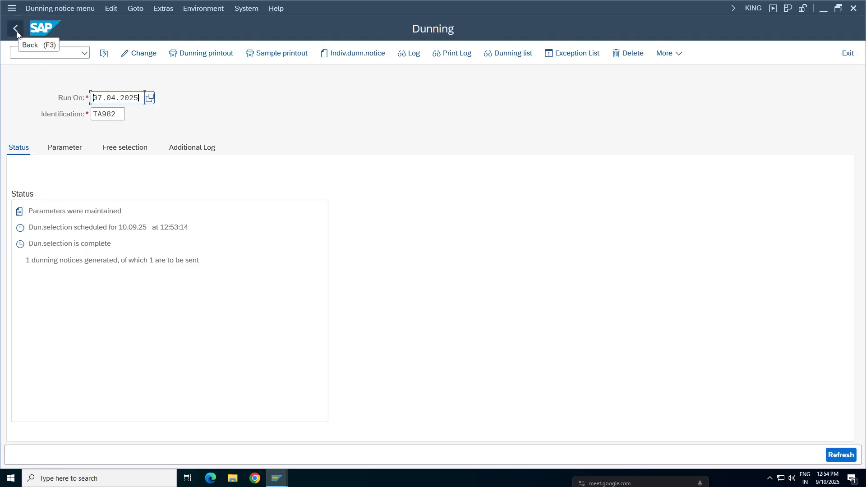
Step: Delete the dunning proposal of run TA982 dated 07.04.2025 and confirm the deletion
{"action": "left_click", "coordinate": [55, 10]}
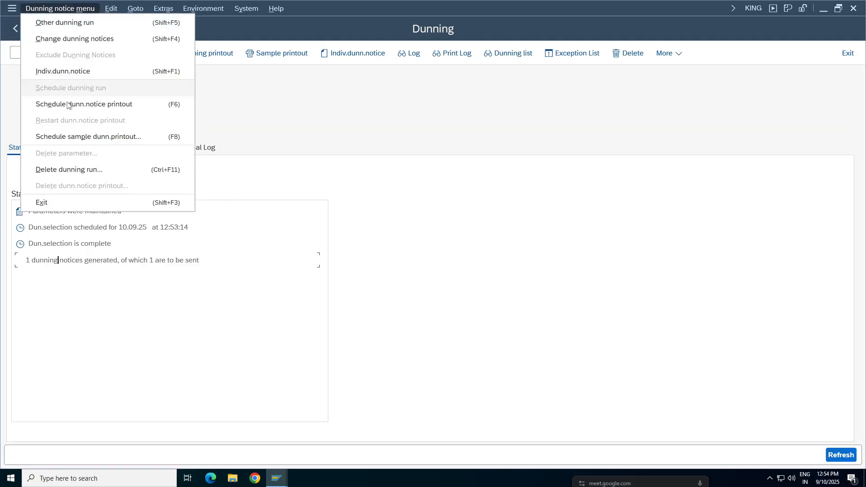
{"action": "left_click", "coordinate": [51, 170]}
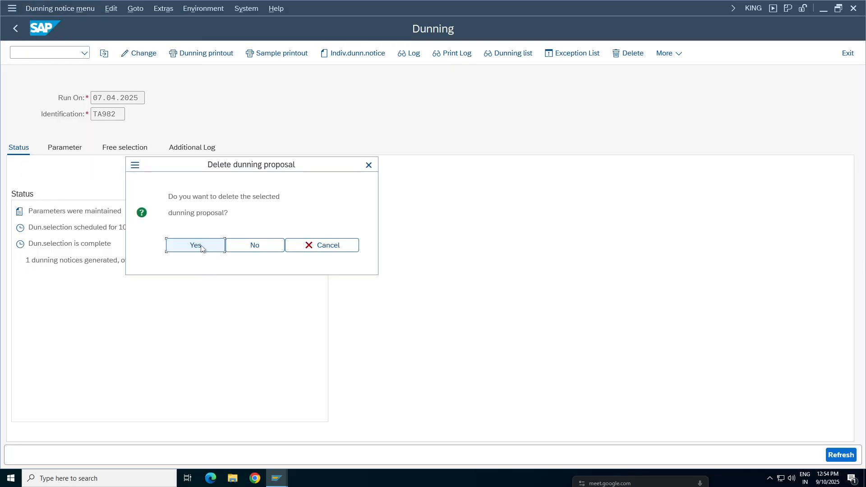
{"action": "left_click", "coordinate": [199, 249]}
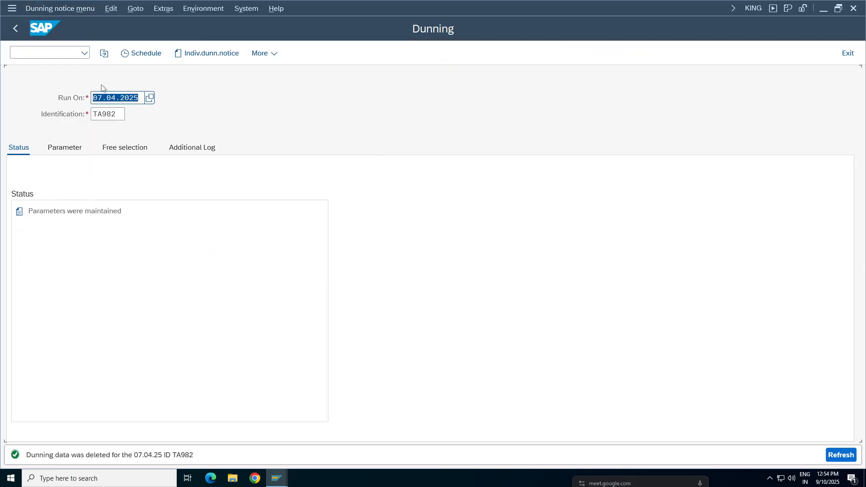
{"action": "left_click", "coordinate": [70, 11]}
{"action": "left_click", "coordinate": [86, 10]}
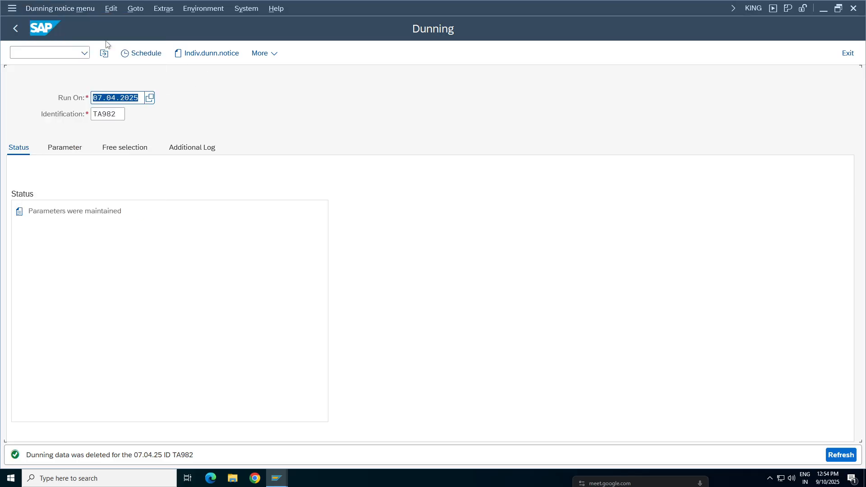
Step: Schedule the selection of dunning run TA982 again with output device LP01, and dispatch it with immediate start
{"action": "left_click", "coordinate": [142, 54]}
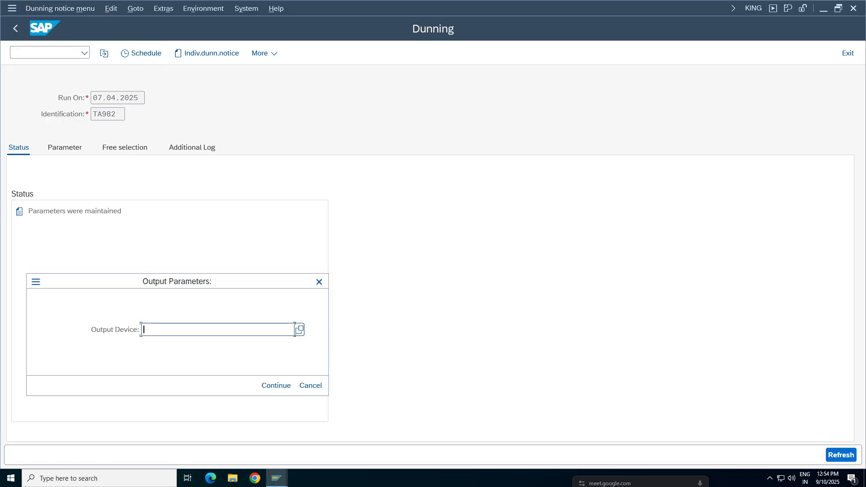
{"action": "type", "text": "LP01\\"}
{"action": "key", "text": "Return"}
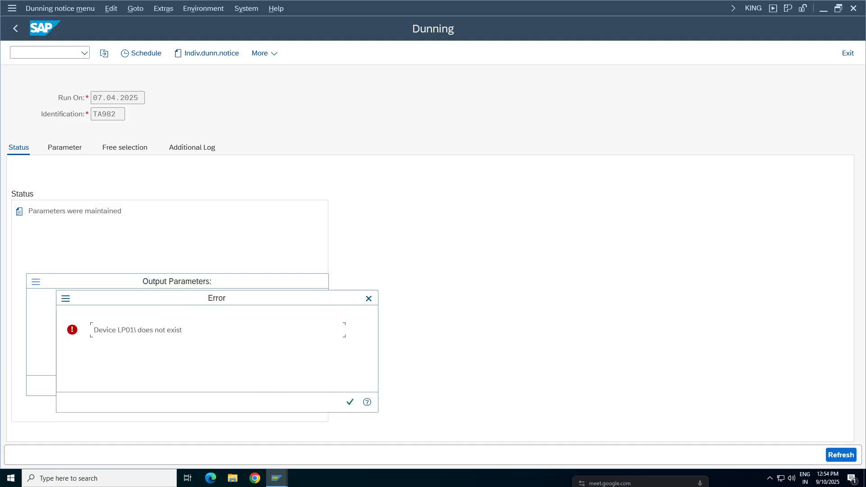
{"action": "left_click", "coordinate": [351, 401]}
{"action": "double_click", "coordinate": [151, 330]}
{"action": "left_click", "coordinate": [164, 330]}
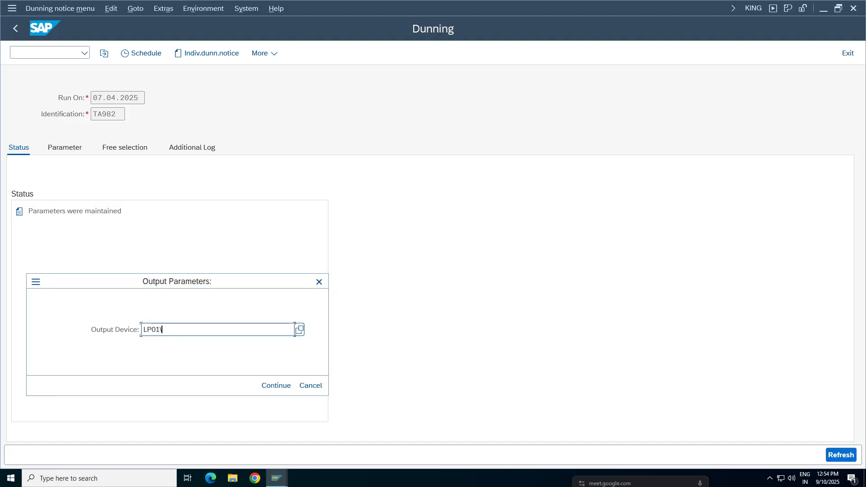
{"action": "key", "text": "BackSpace"}
{"action": "key", "text": "Return"}
{"action": "left_click", "coordinate": [262, 397]}
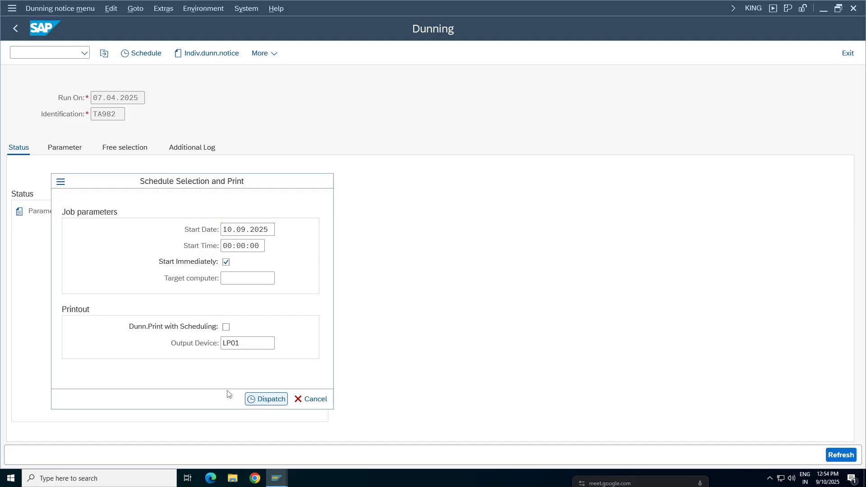
Step: Refresh the dunning run status and preview the sample printout with output device LP01 to check the interest on the dunned items
{"action": "key", "text": "Return"}
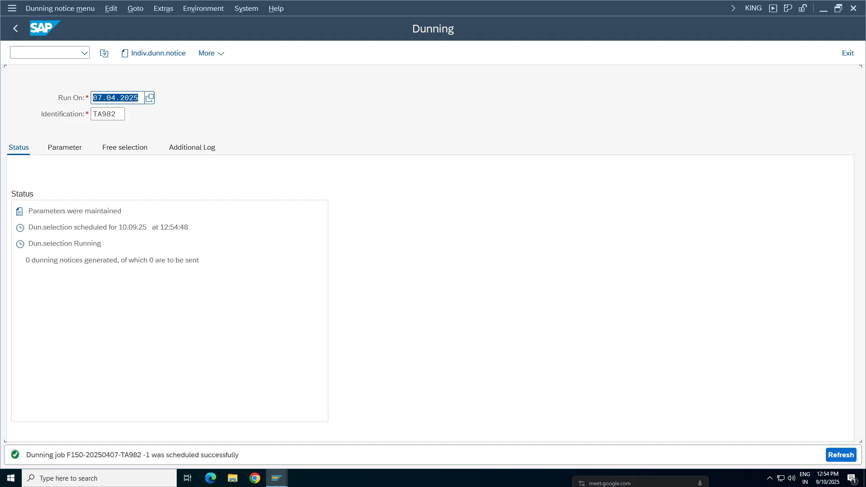
{"action": "left_click", "coordinate": [139, 259]}
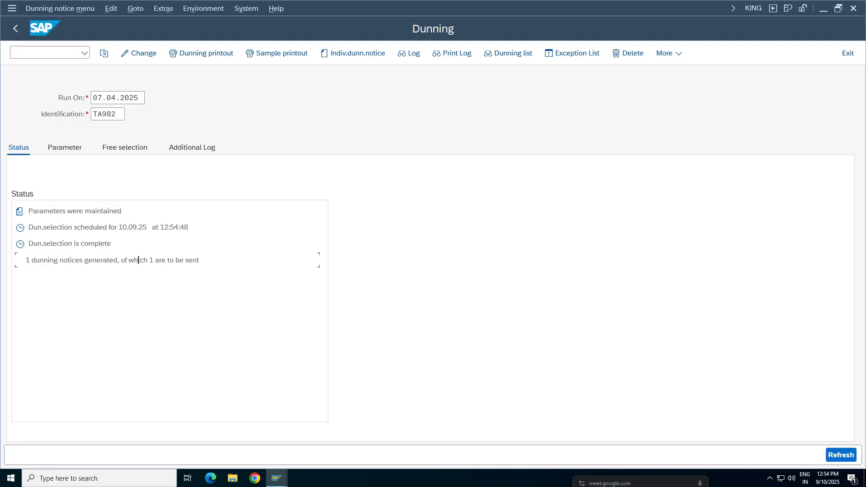
{"action": "left_click", "coordinate": [282, 53]}
{"action": "type", "text": "LP01"}
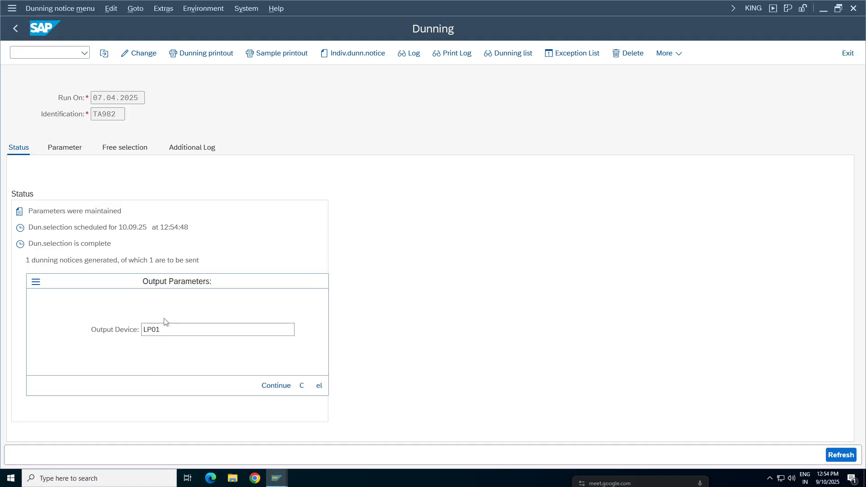
{"action": "key", "text": "Return"}
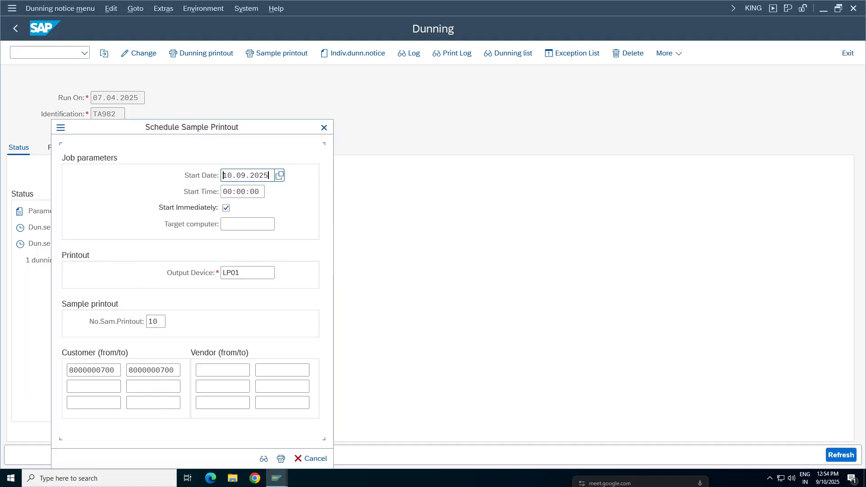
{"action": "left_click", "coordinate": [264, 458]}
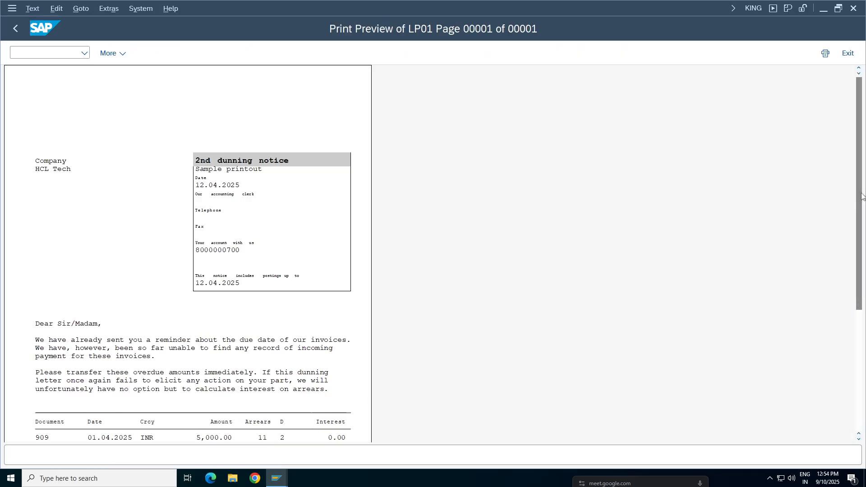
{"action": "scroll", "coordinate": [119, 292], "scroll_direction": "down", "scroll_amount": 3}
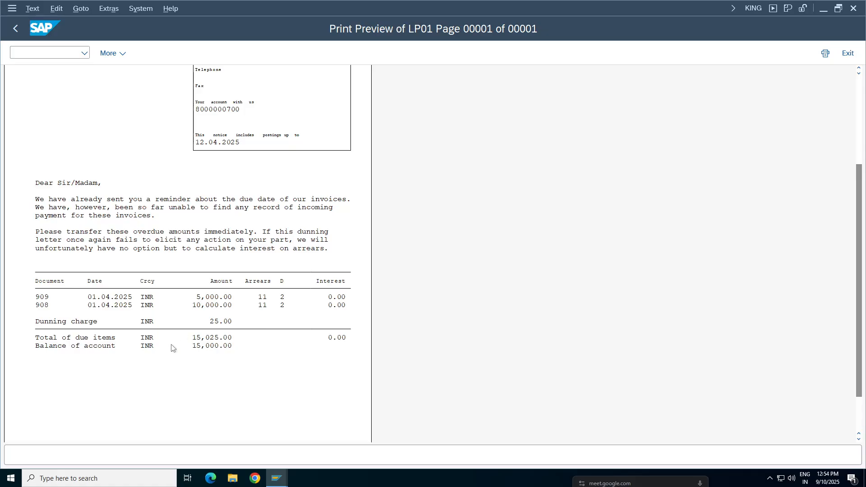
{"action": "left_click_drag", "start_coordinate": [858, 279], "coordinate": [863, 365]}
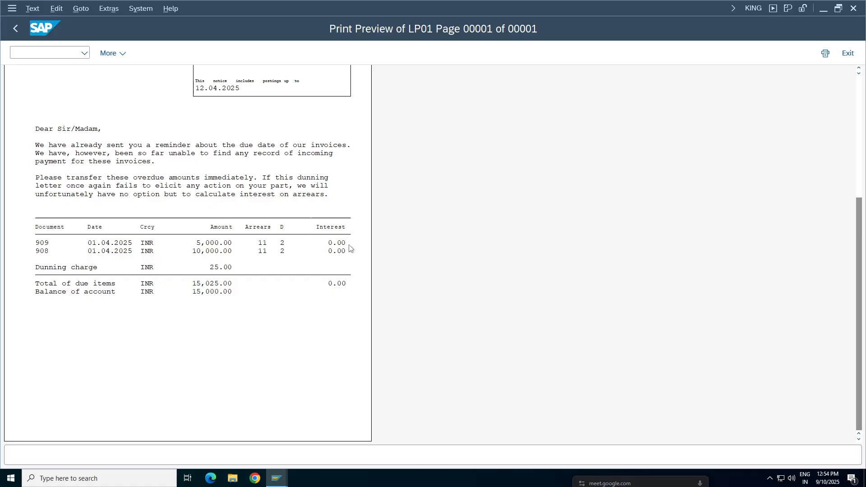
{"action": "left_click", "coordinate": [22, 26]}
{"action": "left_click", "coordinate": [13, 29]}
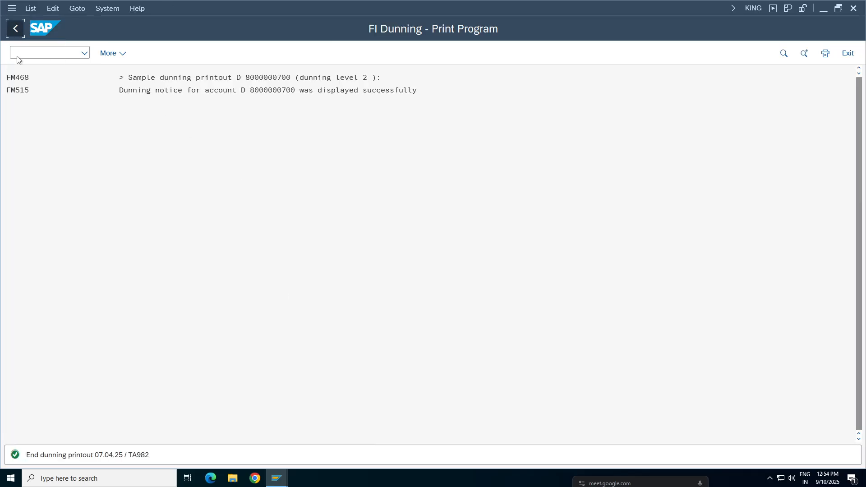
Step: Schedule the dunning printout of run TA982 on output device LP01 with immediate start, and refresh the run status
{"action": "left_click", "coordinate": [228, 59]}
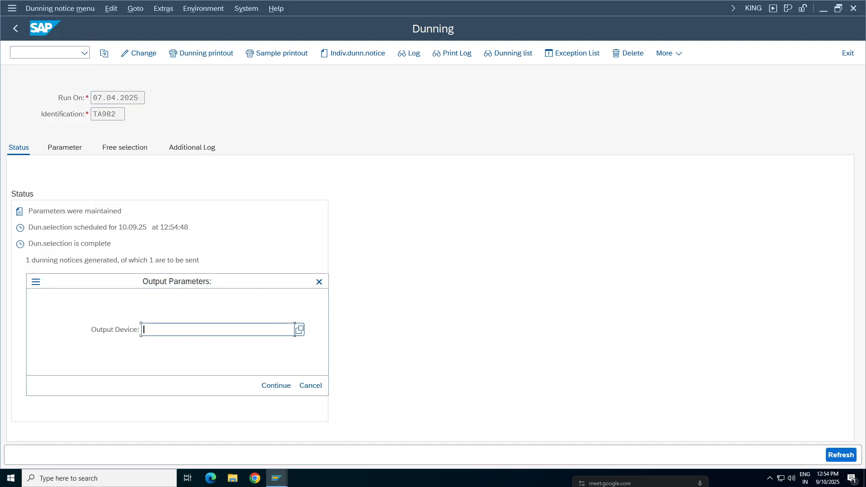
{"action": "type", "text": "P"}
{"action": "key", "text": "BackSpace"}
{"action": "type", "text": "LP01"}
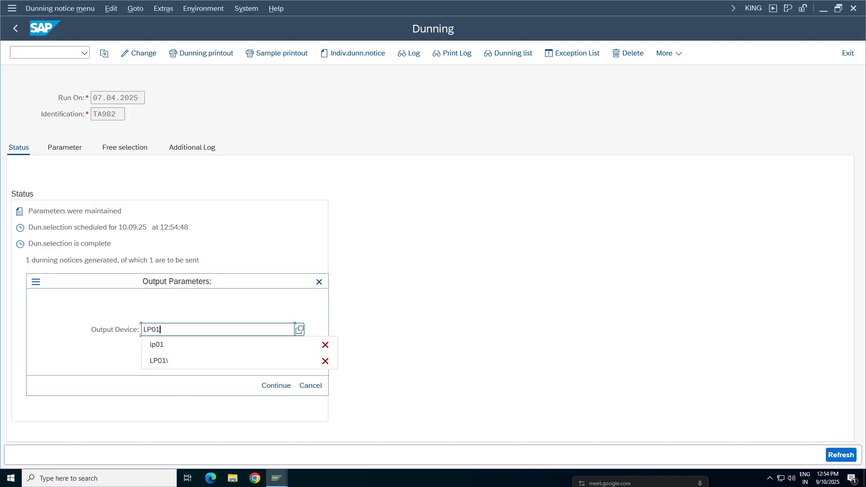
{"action": "key", "text": "Return"}
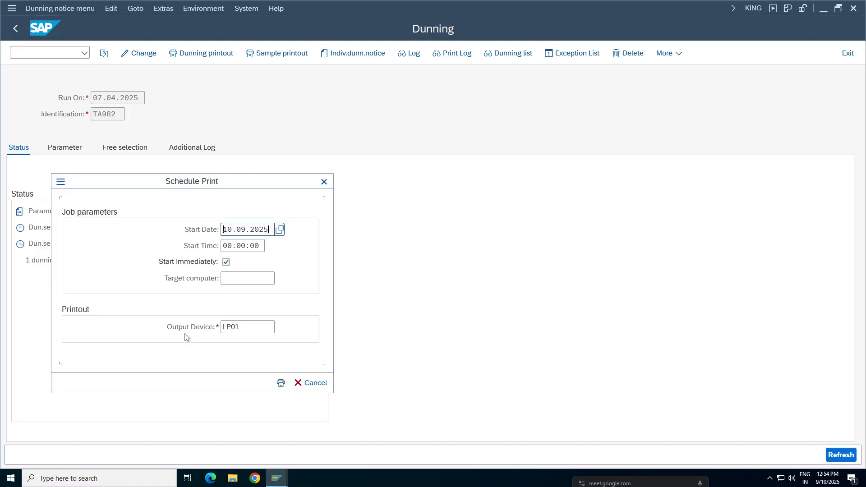
{"action": "left_click", "coordinate": [281, 383]}
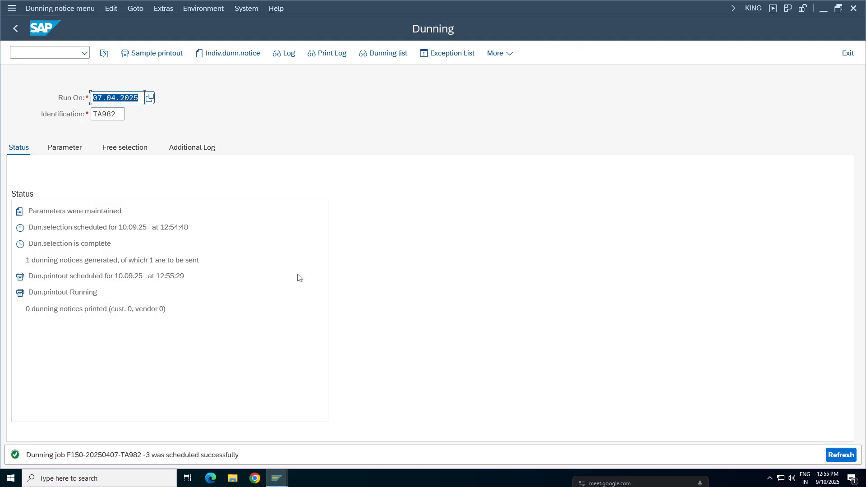
{"action": "key", "text": "Return"}
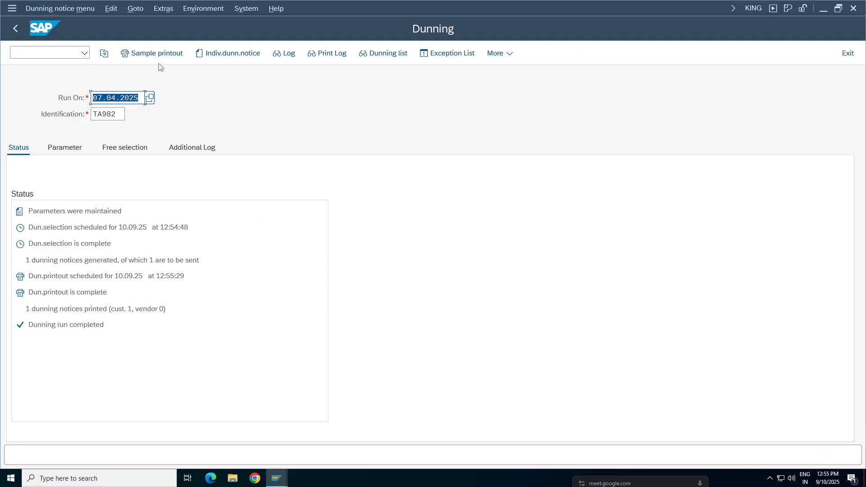
Step: Preview the sample printout of the printed dunning notice with output device LP01, checking its interest column, and return to the run
{"action": "left_click", "coordinate": [160, 55]}
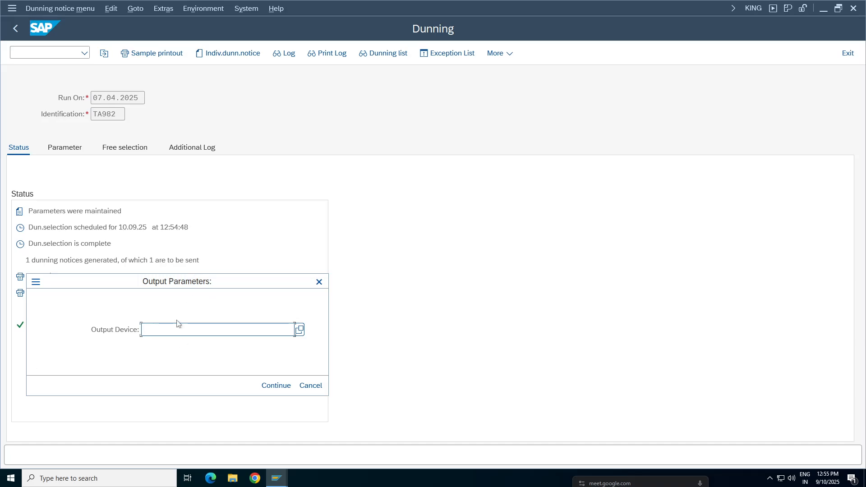
{"action": "type", "text": "L"}
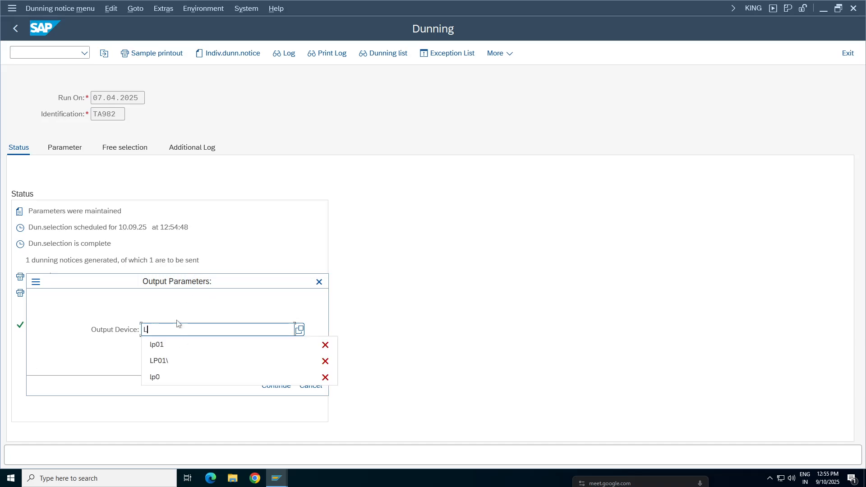
{"action": "type", "text": "P01"}
{"action": "key", "text": "Return"}
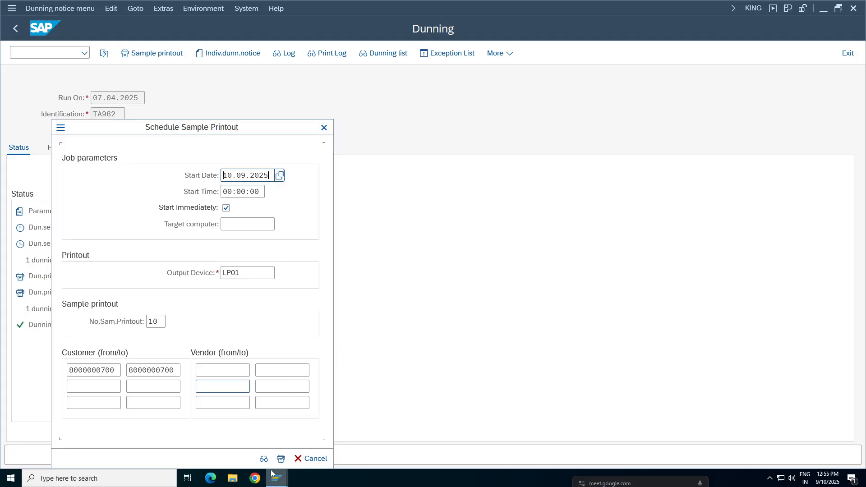
{"action": "key", "text": "Return"}
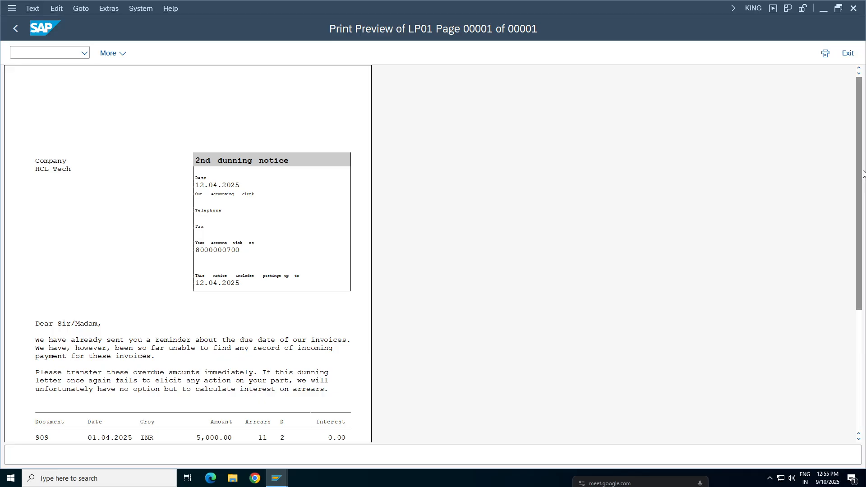
{"action": "scroll", "coordinate": [862, 174], "scroll_direction": "down", "scroll_amount": 3}
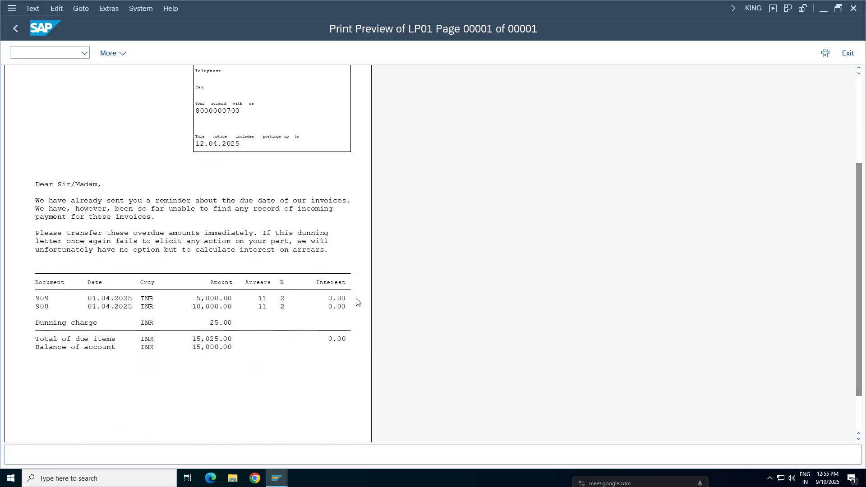
{"action": "key", "text": "F3"}
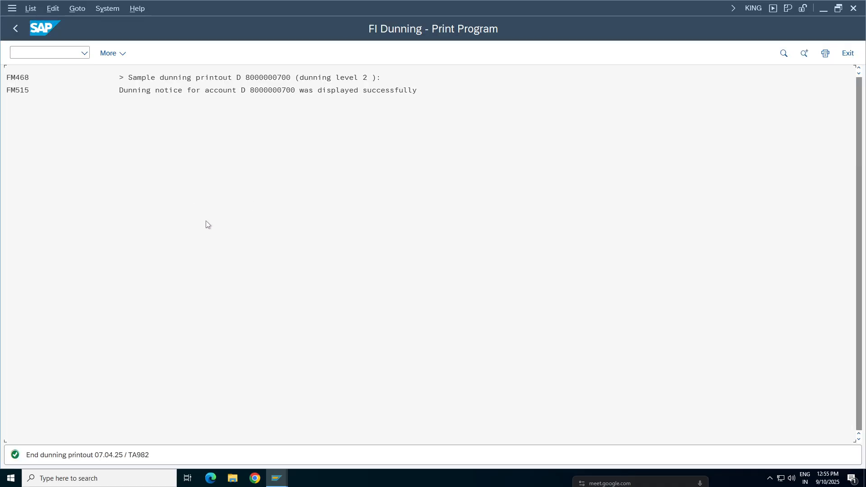
{"action": "left_click", "coordinate": [16, 29]}
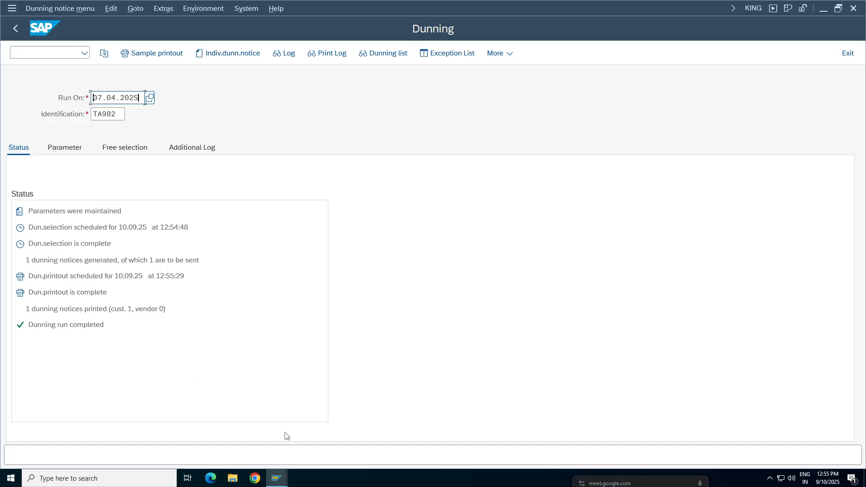
Step: Check the last dunning notice date and dunning level in the customer's correspondence data, and the interest indicator in the account management data
{"action": "mouse_move", "coordinate": [277, 477]}
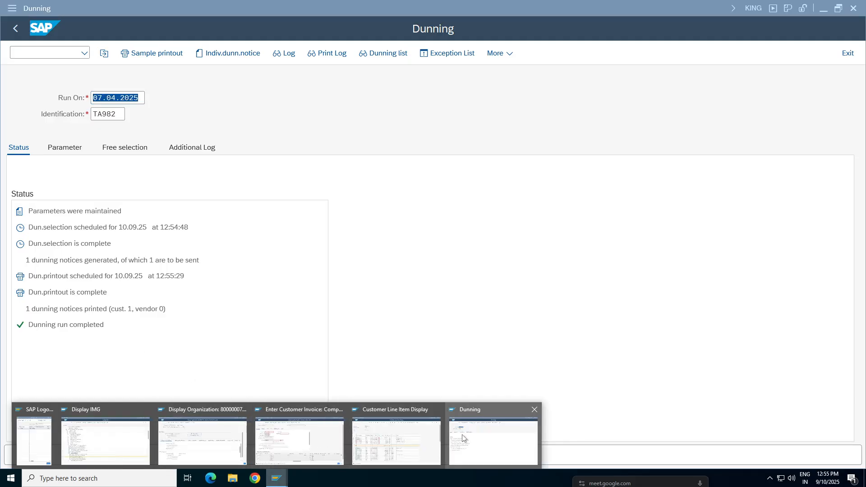
{"action": "left_click", "coordinate": [221, 449]}
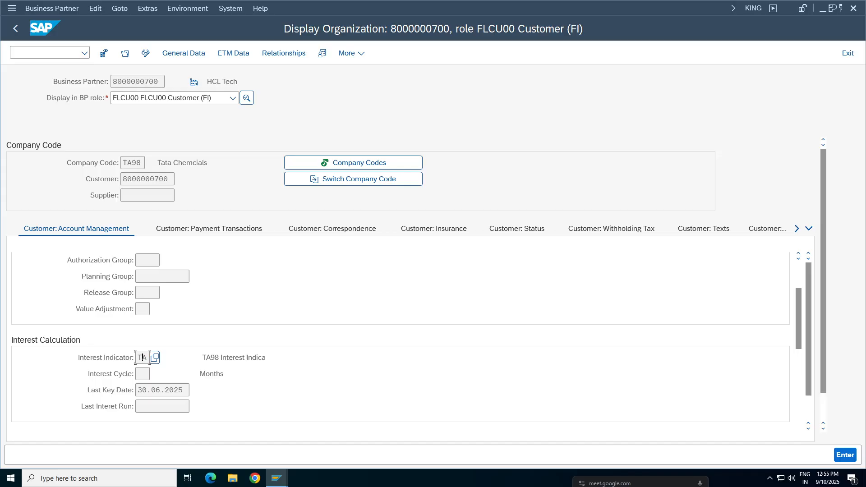
{"action": "left_click", "coordinate": [339, 229]}
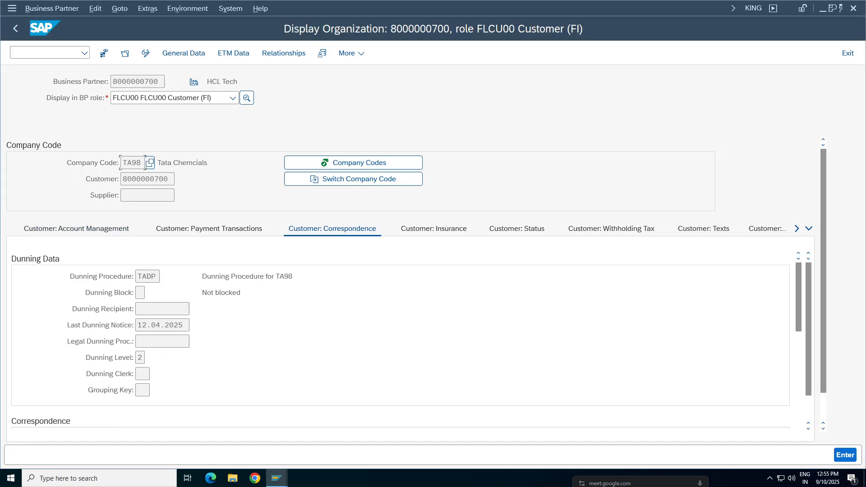
{"action": "double_click", "coordinate": [178, 325]}
{"action": "double_click", "coordinate": [139, 358]}
{"action": "double_click", "coordinate": [168, 325]}
{"action": "left_click", "coordinate": [139, 358]}
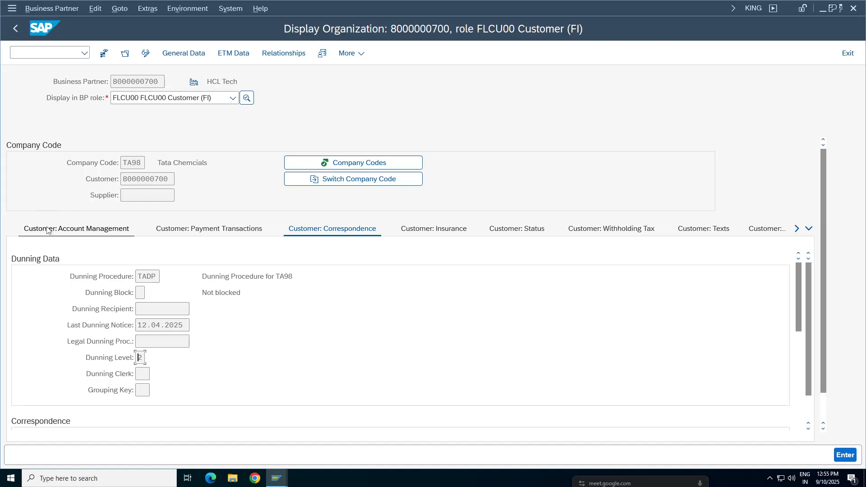
{"action": "left_click", "coordinate": [96, 230]}
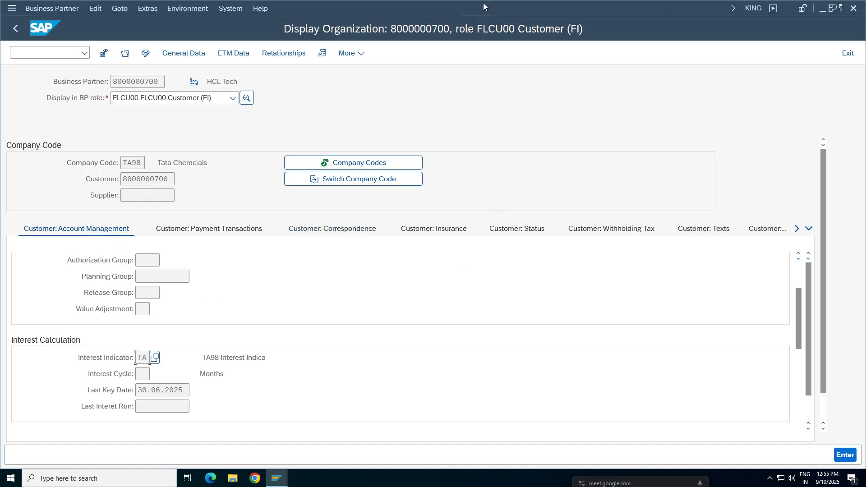
Step: Switch to the FI Working Notes and Configuration Settings spreadsheet and move the text F150_BE_DUNN_01 from cell F351 to L351
{"action": "mouse_move", "coordinate": [488, 3]}
{"action": "left_click", "coordinate": [524, 6]}
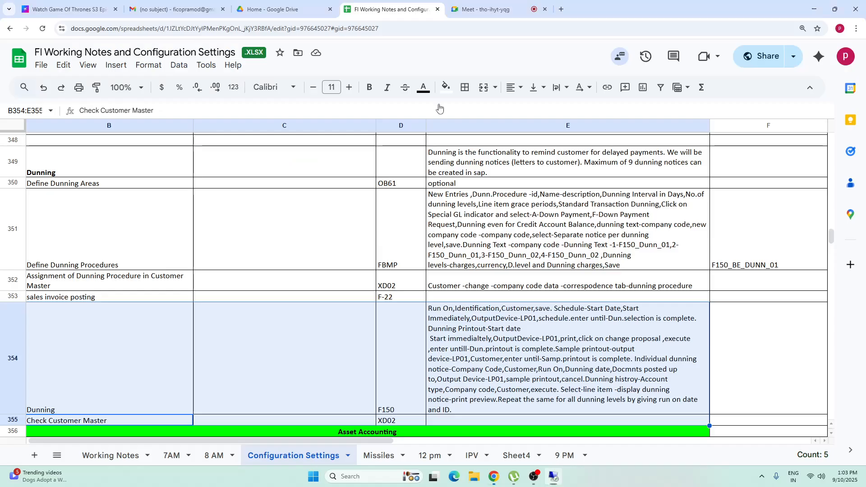
{"action": "left_click", "coordinate": [783, 346]}
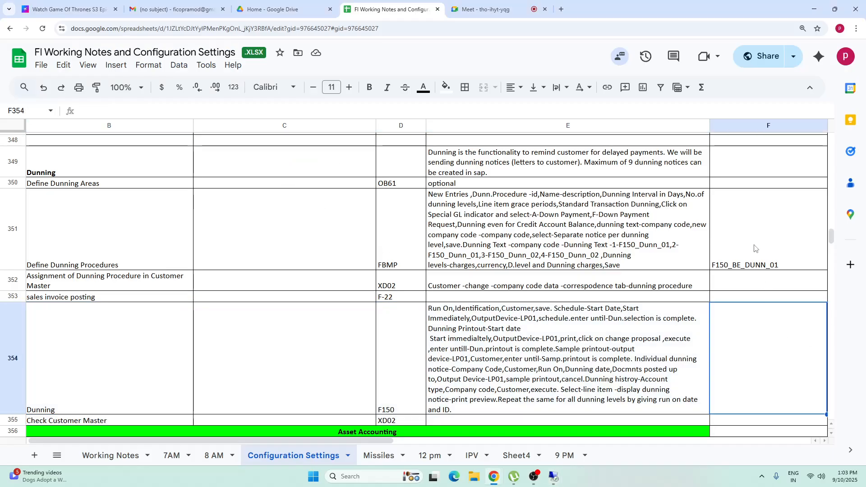
{"action": "left_click", "coordinate": [750, 266]}
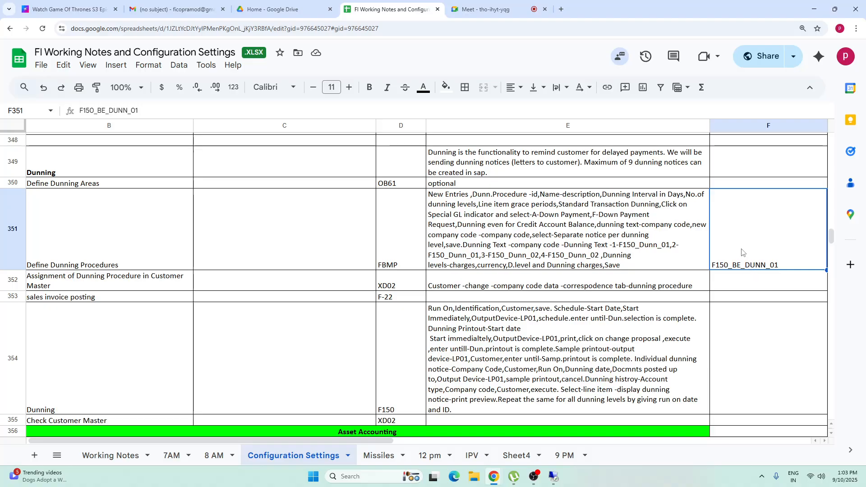
{"action": "double_click", "coordinate": [778, 250]}
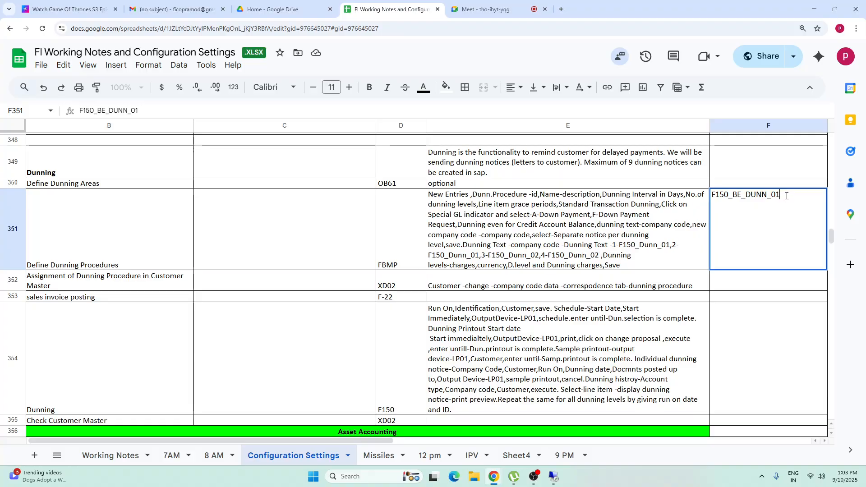
{"action": "left_click_drag", "start_coordinate": [786, 195], "coordinate": [541, 196]}
{"action": "key", "text": "ctrl+x"}
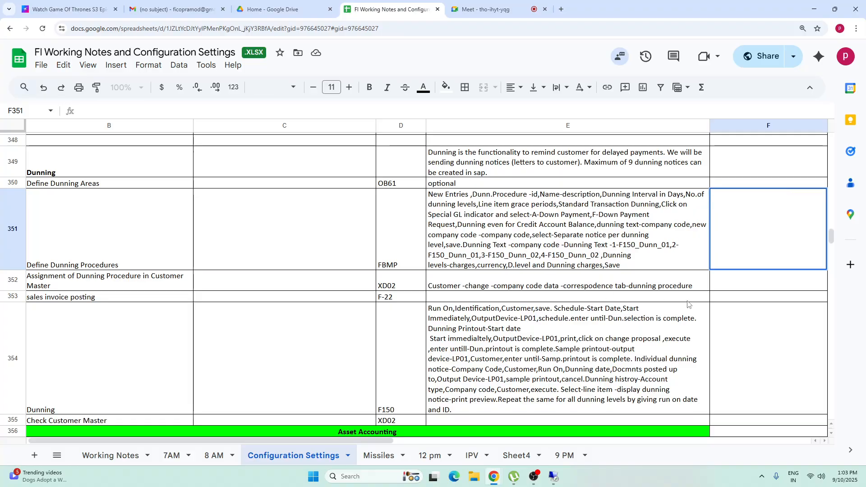
{"action": "left_click", "coordinate": [687, 300]}
{"action": "left_click", "coordinate": [667, 238]}
{"action": "key", "text": "Right"}
{"action": "key", "text": "Right"}
{"action": "key", "text": "Right"}
{"action": "key", "text": "Right"}
{"action": "key", "text": "Right"}
{"action": "key", "text": "Right"}
{"action": "key", "text": "Right"}
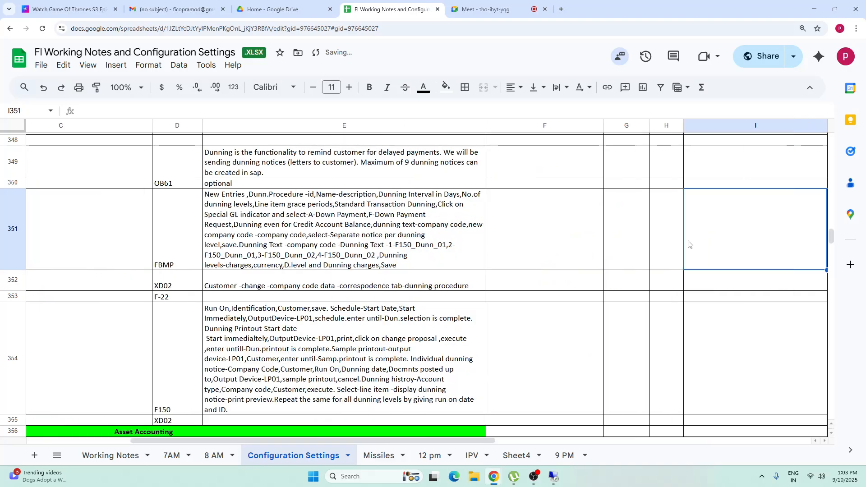
{"action": "key", "text": "ctrl+v"}
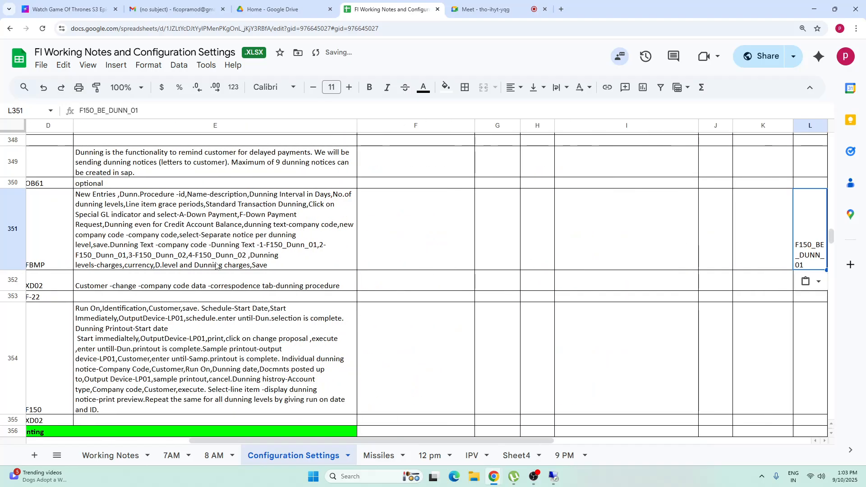
{"action": "left_click", "coordinate": [218, 231]}
{"action": "key", "text": "Home"}
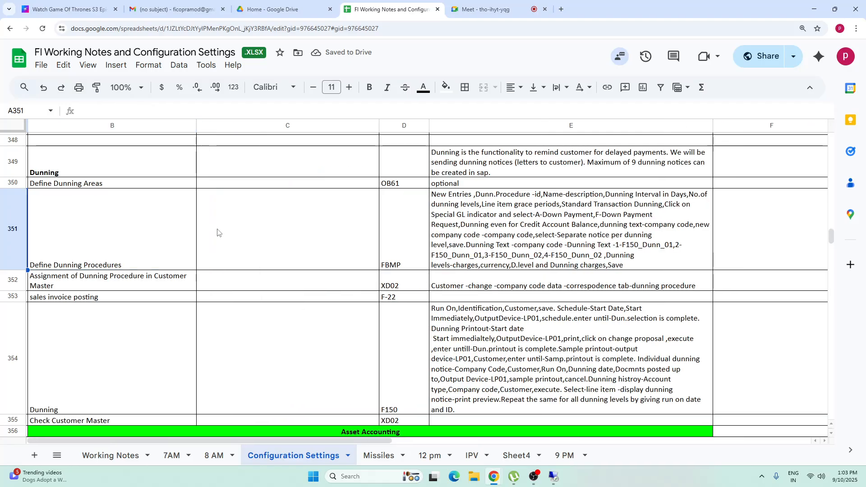
Step: Review the dunning notes in rows 351 to 355, from defining dunning procedures to checking the customer master
{"action": "left_click_drag", "start_coordinate": [97, 240], "coordinate": [545, 251]}
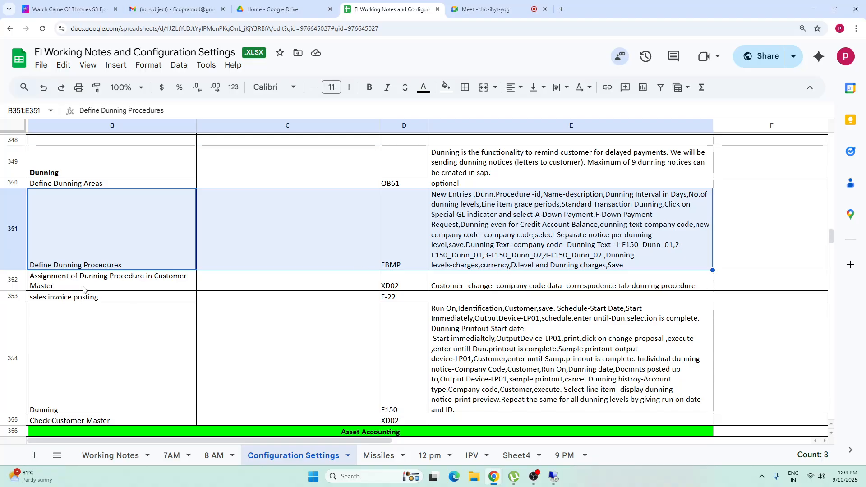
{"action": "left_click_drag", "start_coordinate": [149, 282], "coordinate": [580, 279]}
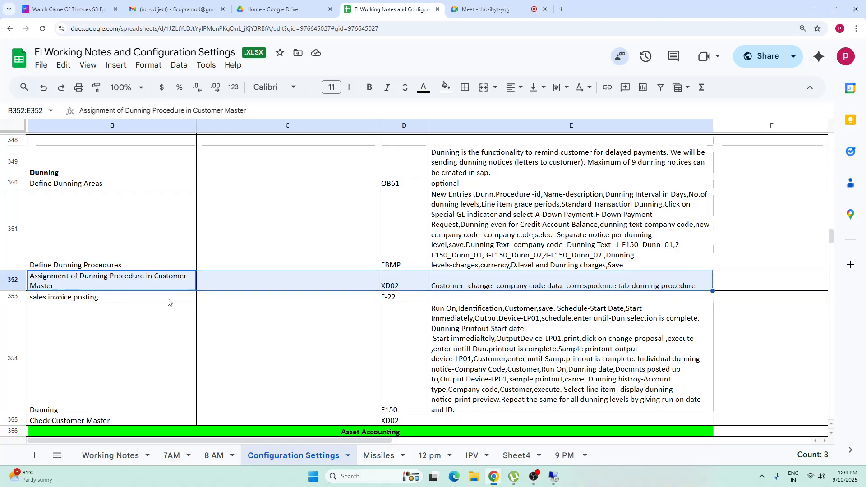
{"action": "left_click_drag", "start_coordinate": [169, 300], "coordinate": [568, 300]}
{"action": "left_click_drag", "start_coordinate": [86, 392], "coordinate": [458, 385]}
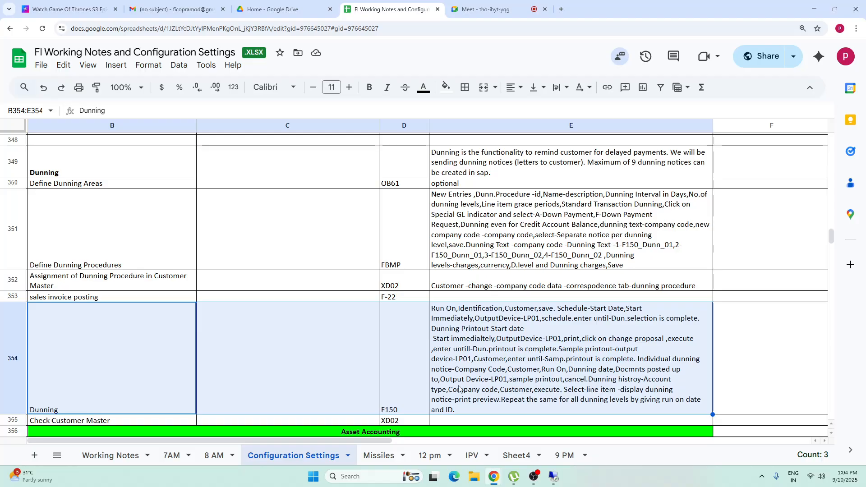
{"action": "left_click", "coordinate": [129, 358]}
{"action": "key", "text": "Down"}
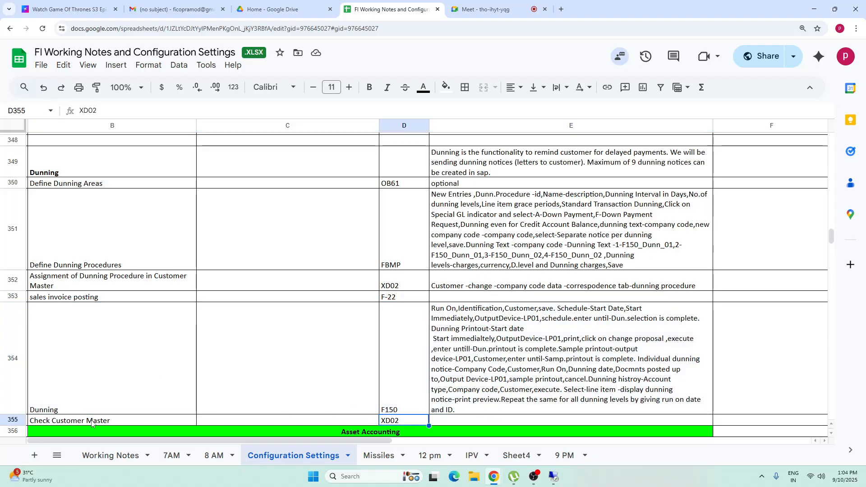
{"action": "left_click", "coordinate": [410, 421]}
{"action": "left_click", "coordinate": [119, 385]}
{"action": "left_click", "coordinate": [516, 366]}
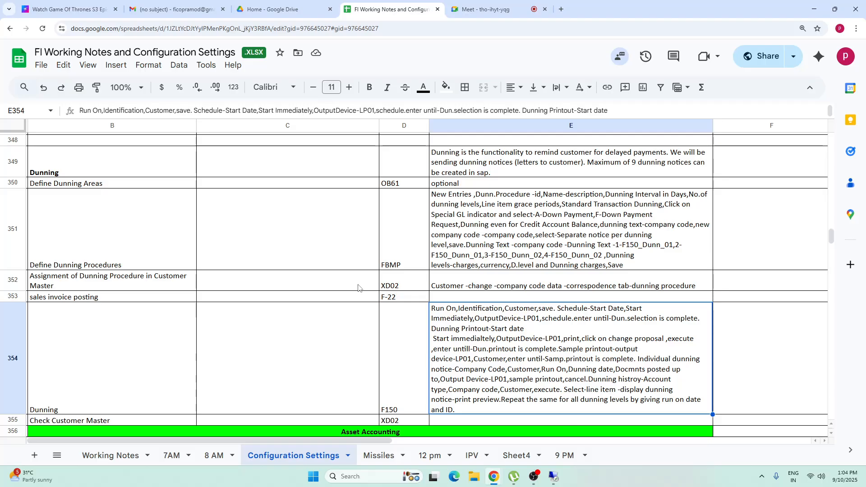
{"action": "left_click", "coordinate": [533, 476]}
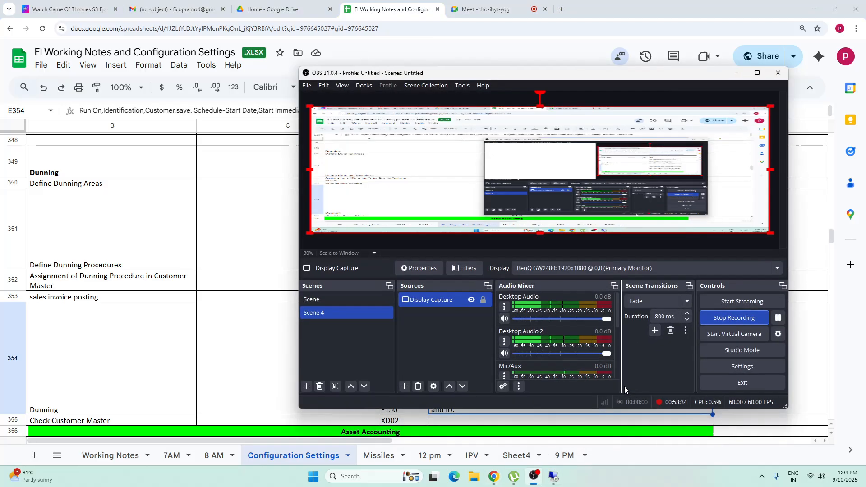